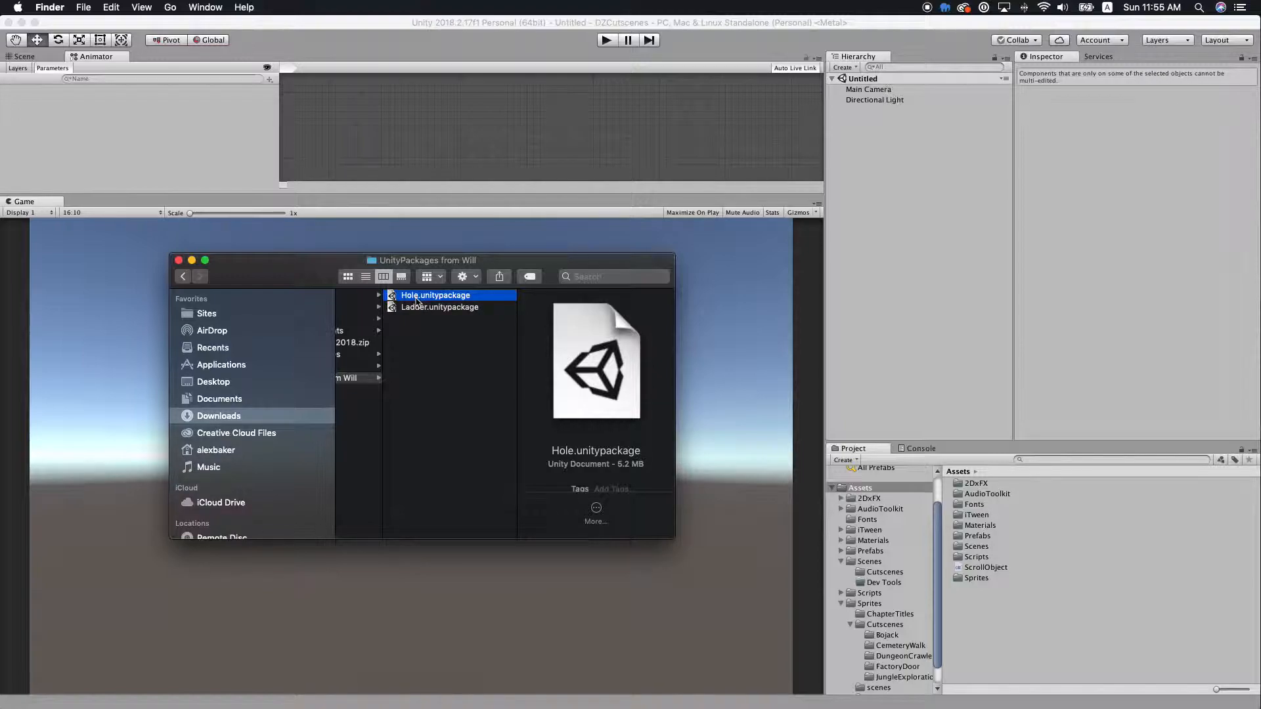
Import the Hole.unitypackage file into the Unity project with its prefab and both PNG images included.
{"action": "double_click", "coordinate": [416, 301]}
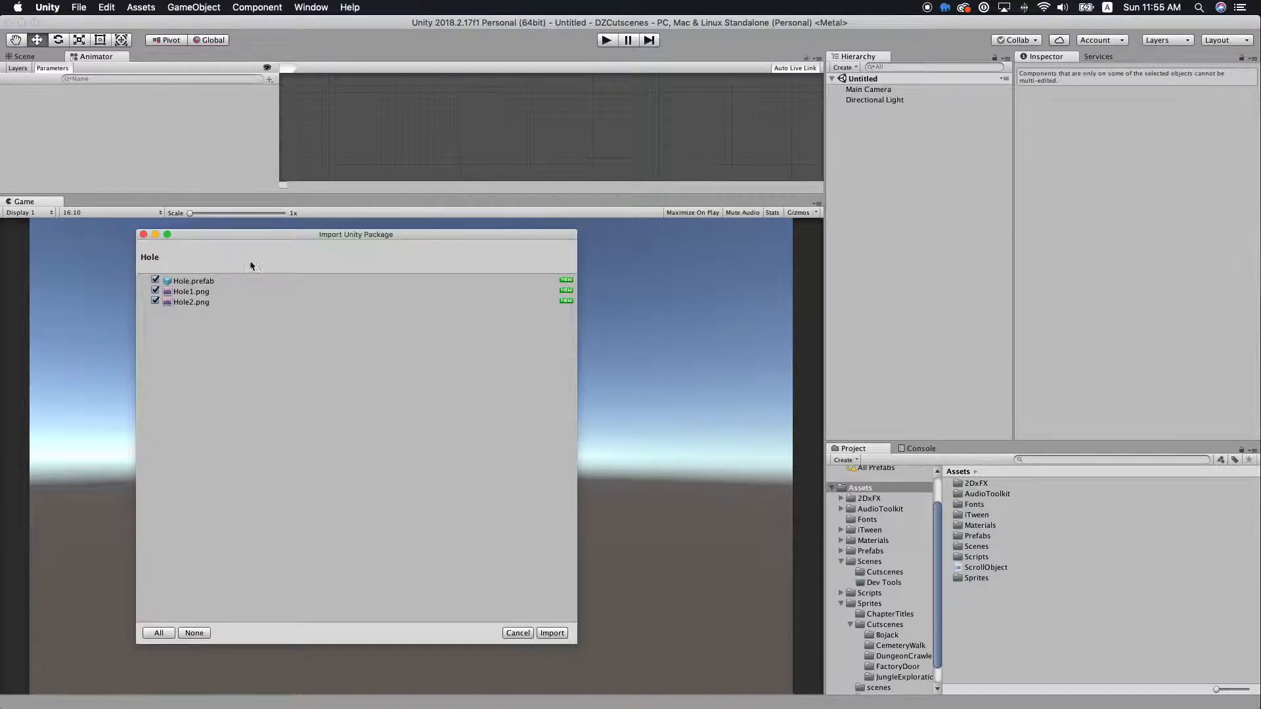
{"action": "left_click_drag", "start_coordinate": [333, 238], "coordinate": [411, 243]}
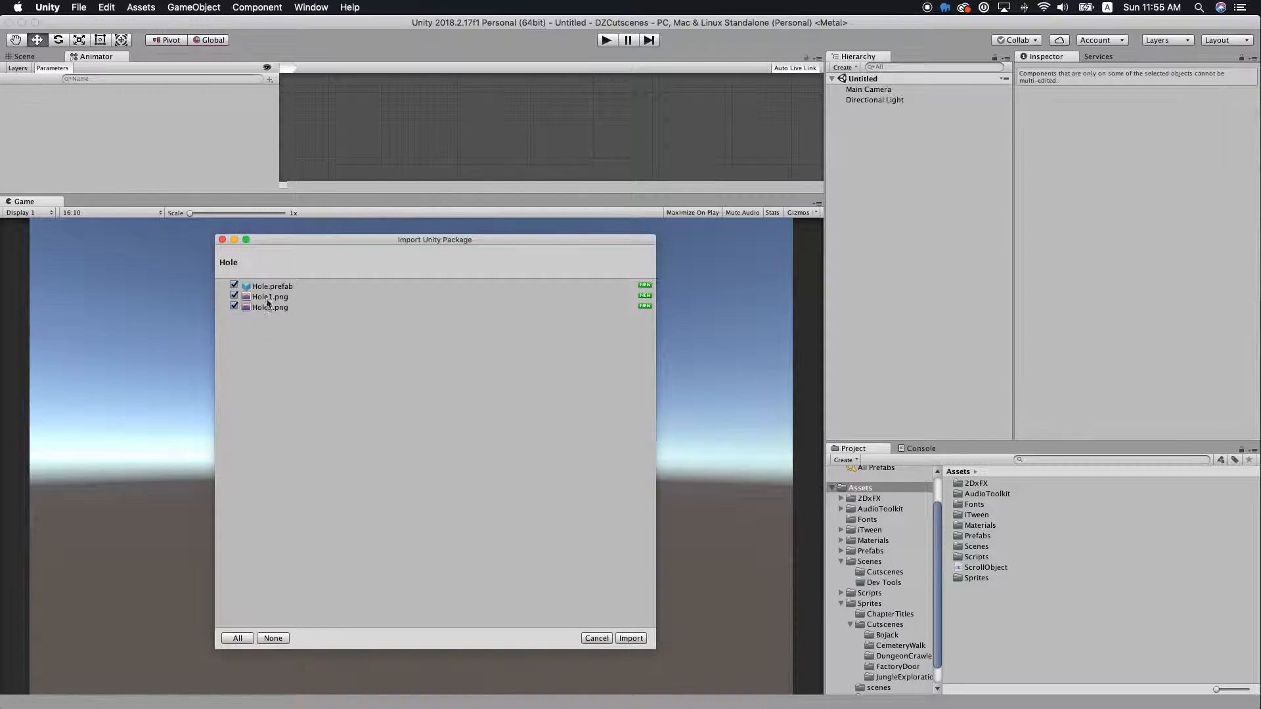
{"action": "left_click", "coordinate": [630, 639]}
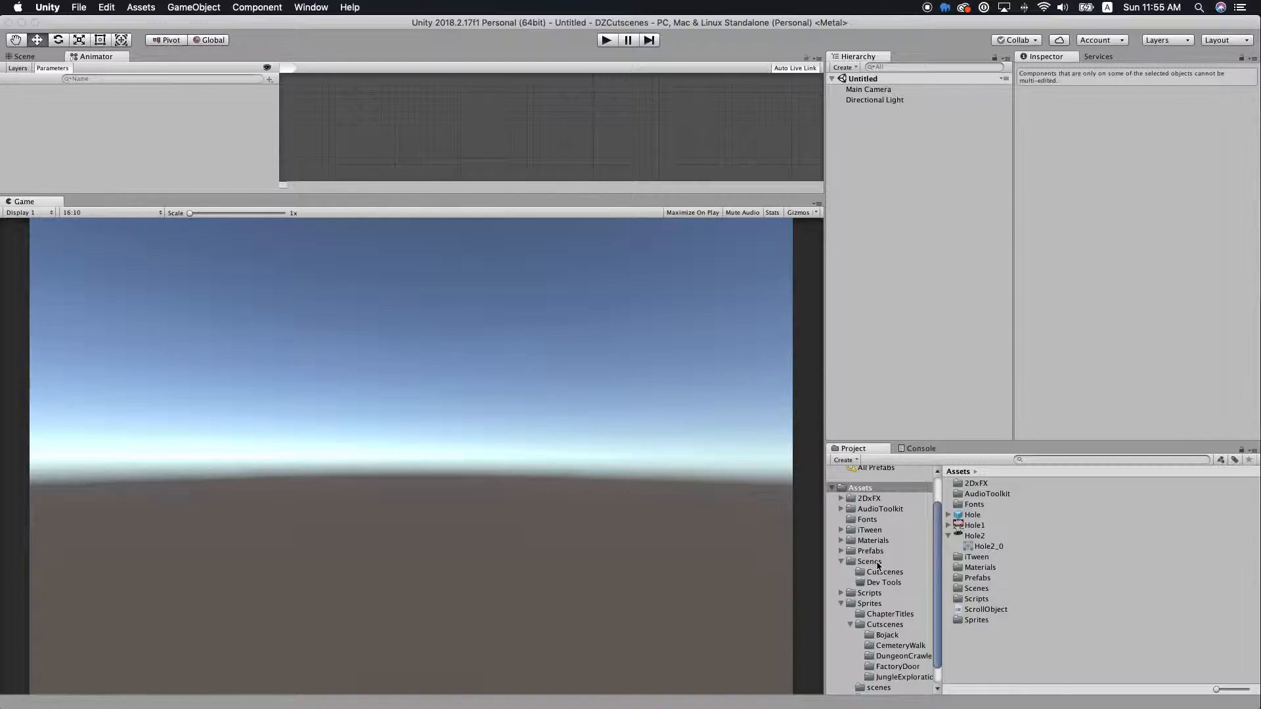
Create a new folder named Hole inside Assets/Sprites/Cutscenes.
{"action": "scroll", "coordinate": [879, 590], "scroll_direction": "down", "scroll_amount": 1}
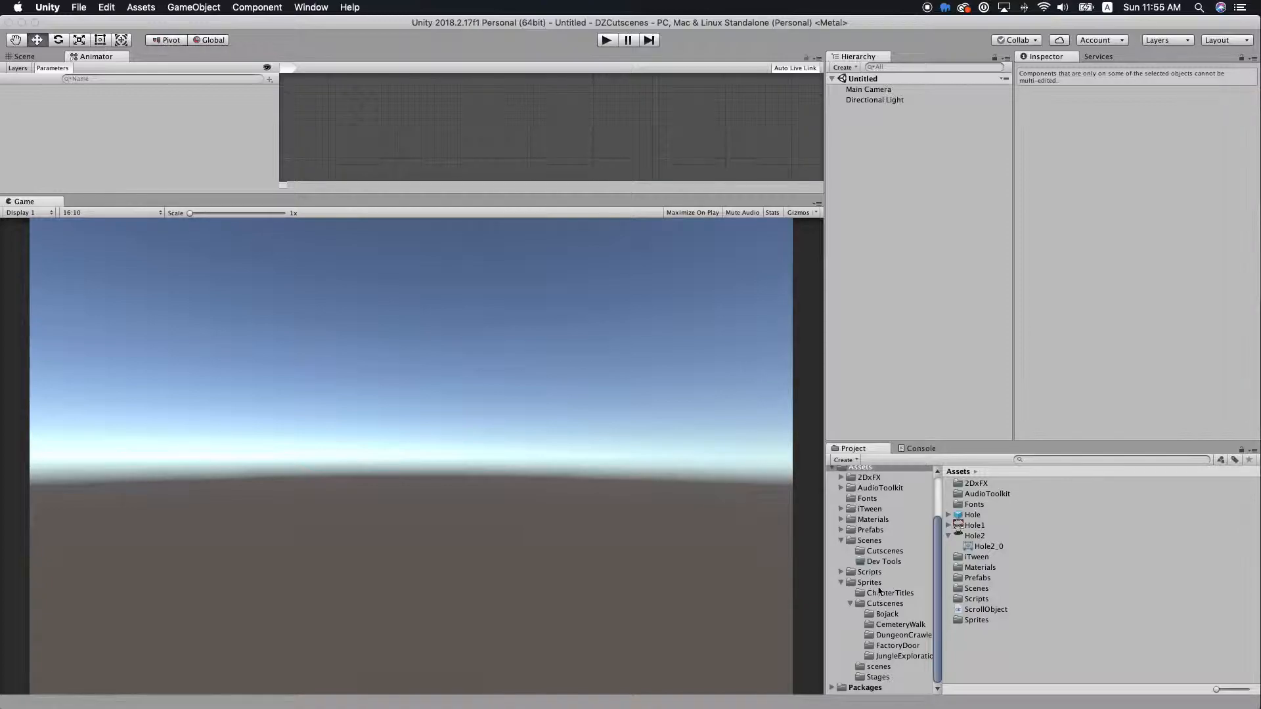
{"action": "left_click", "coordinate": [877, 586]}
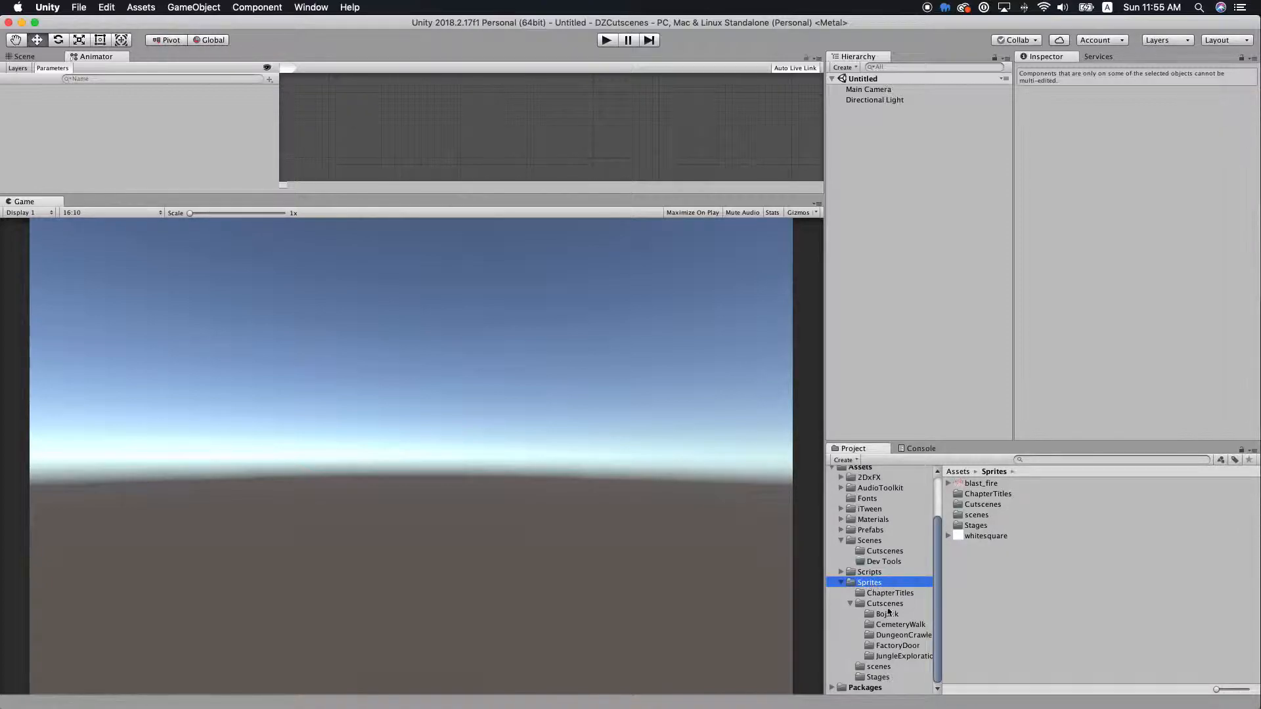
{"action": "left_click", "coordinate": [892, 605]}
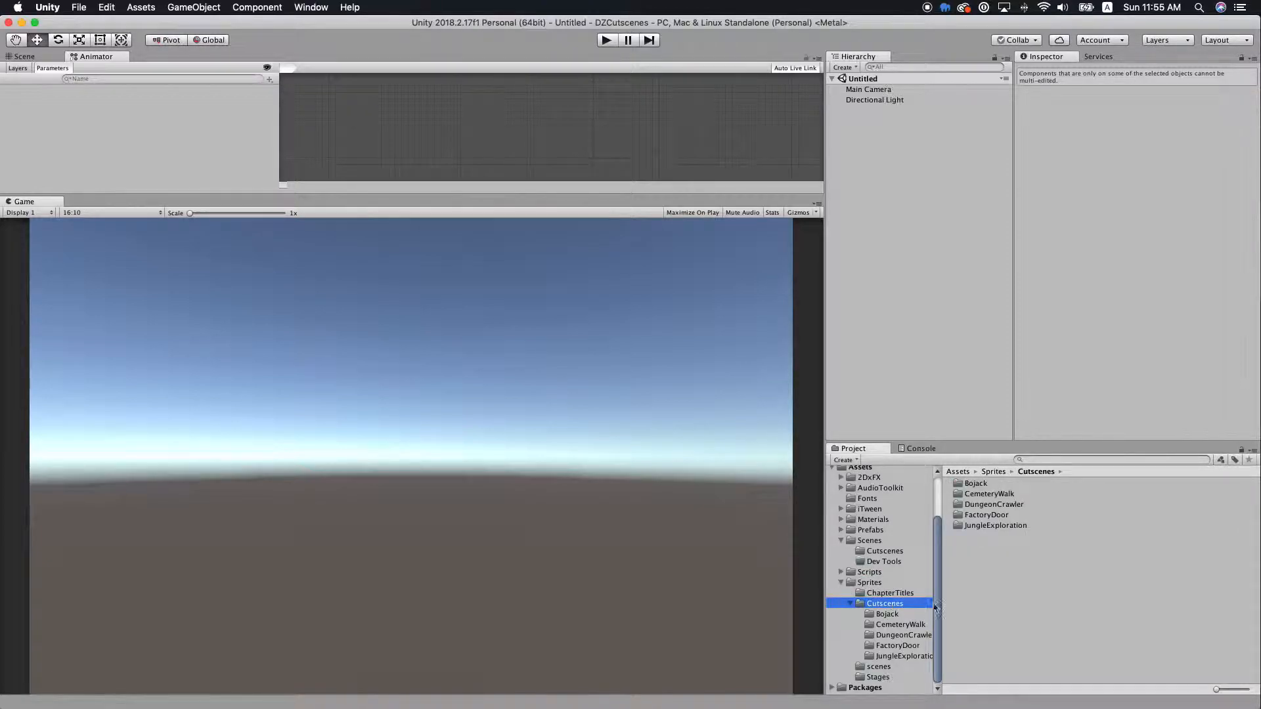
{"action": "right_click", "coordinate": [995, 551]}
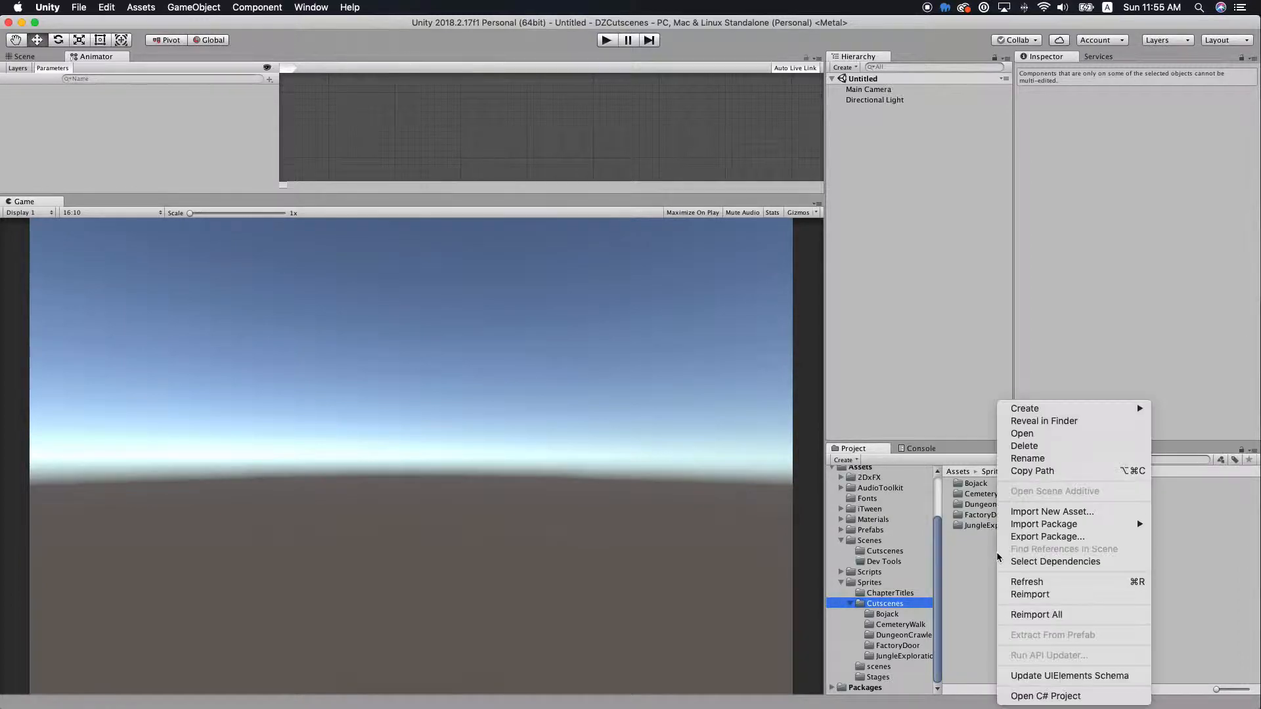
{"action": "mouse_move", "coordinate": [1050, 412]}
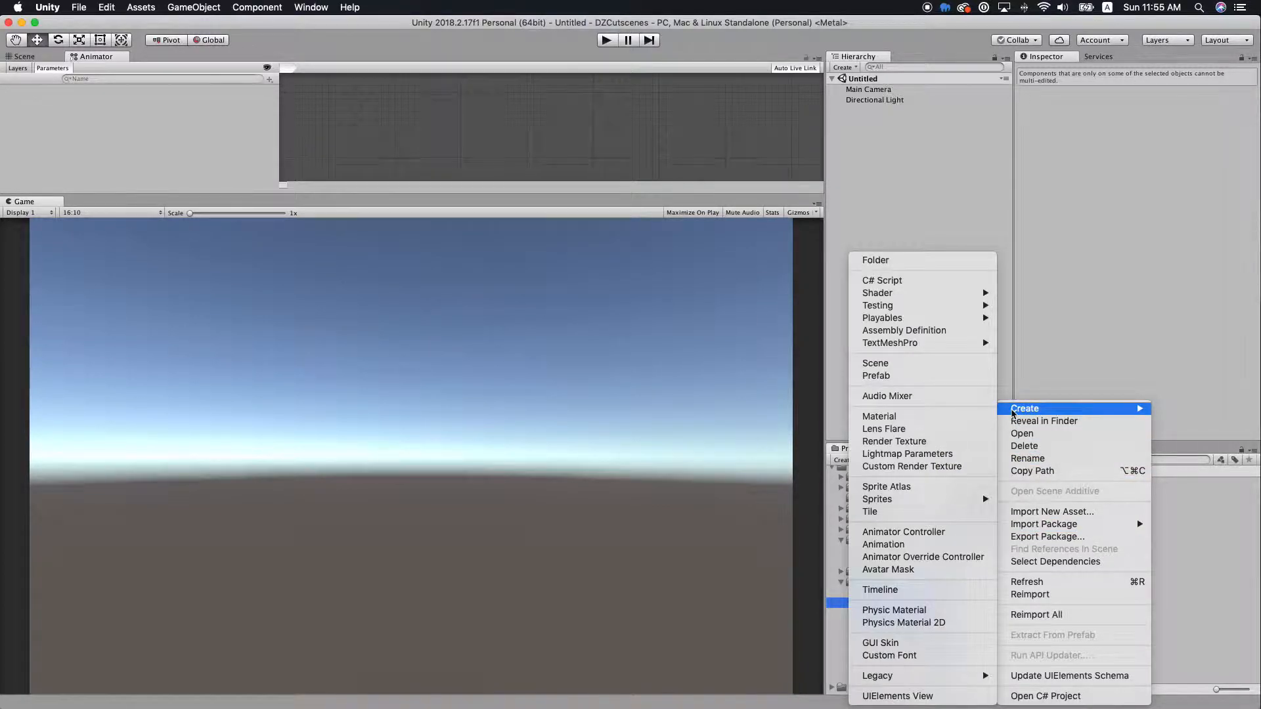
{"action": "left_click", "coordinate": [876, 260]}
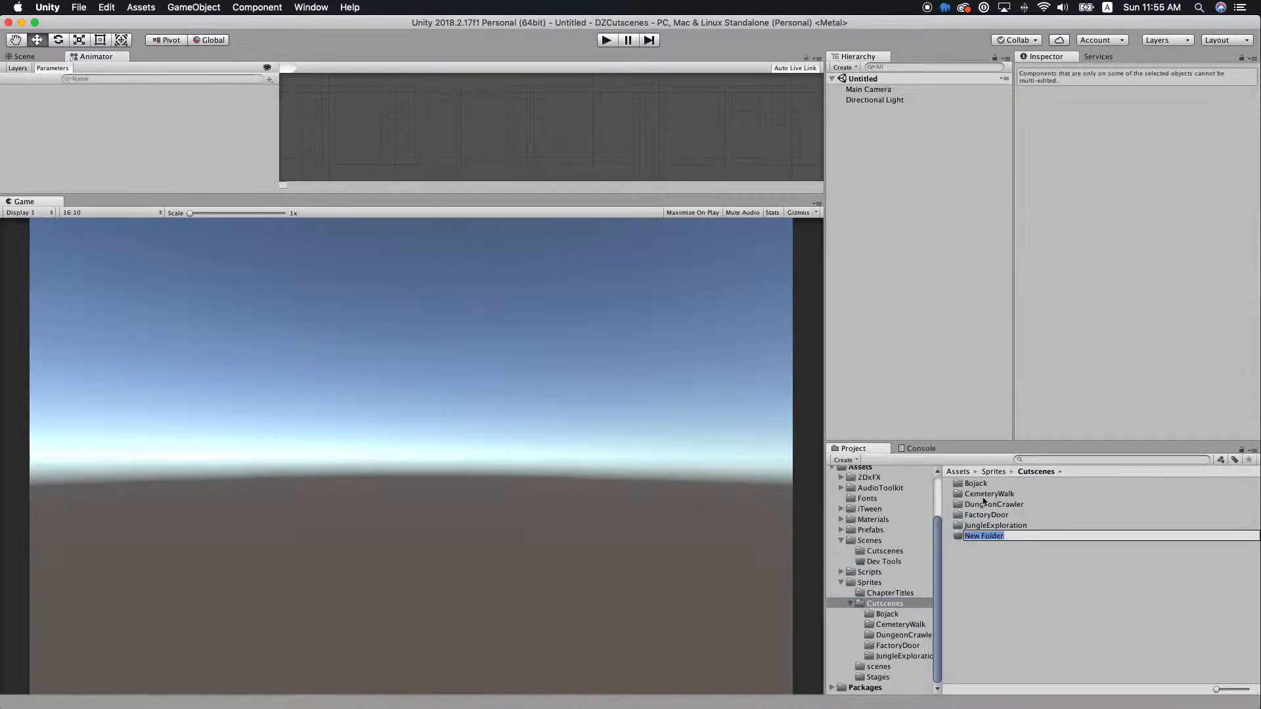
{"action": "type", "text": "Hole"}
{"action": "key", "text": "Return"}
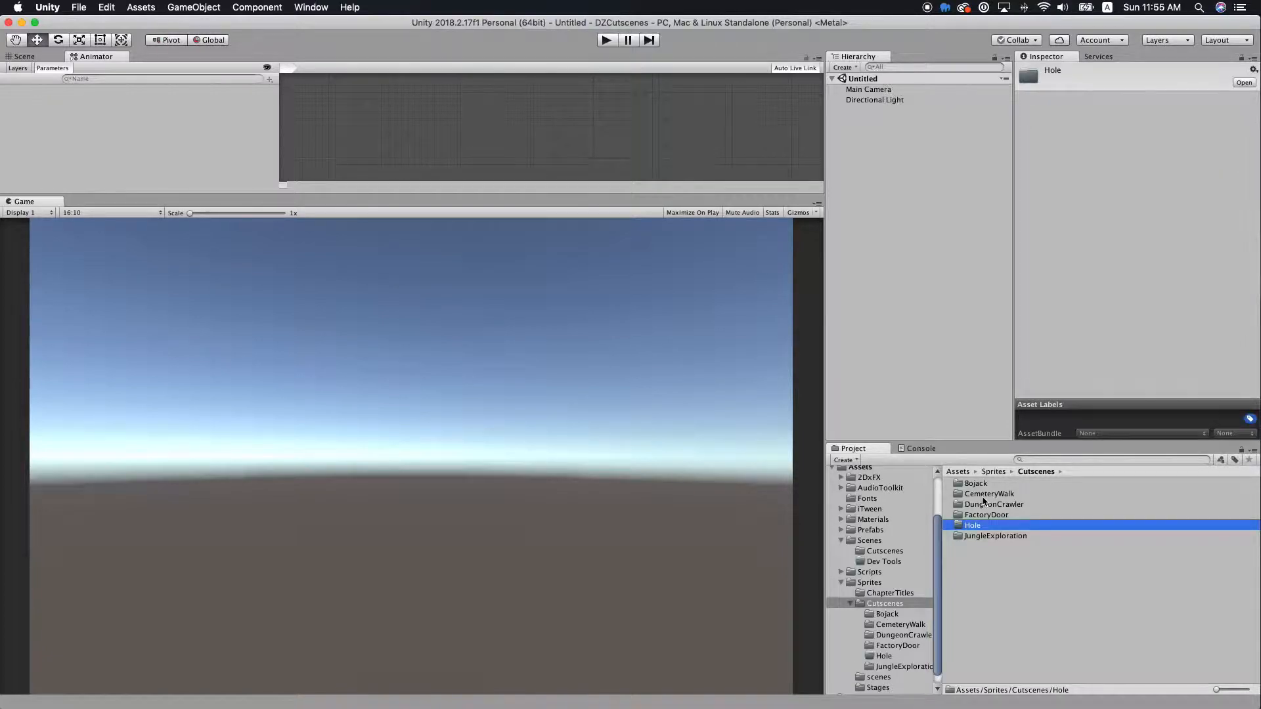
Move the imported Hole prefab, Hole1 and Hole2 from Assets into the Sprites/Cutscenes/Hole folder and open that folder.
{"action": "left_click", "coordinate": [861, 470]}
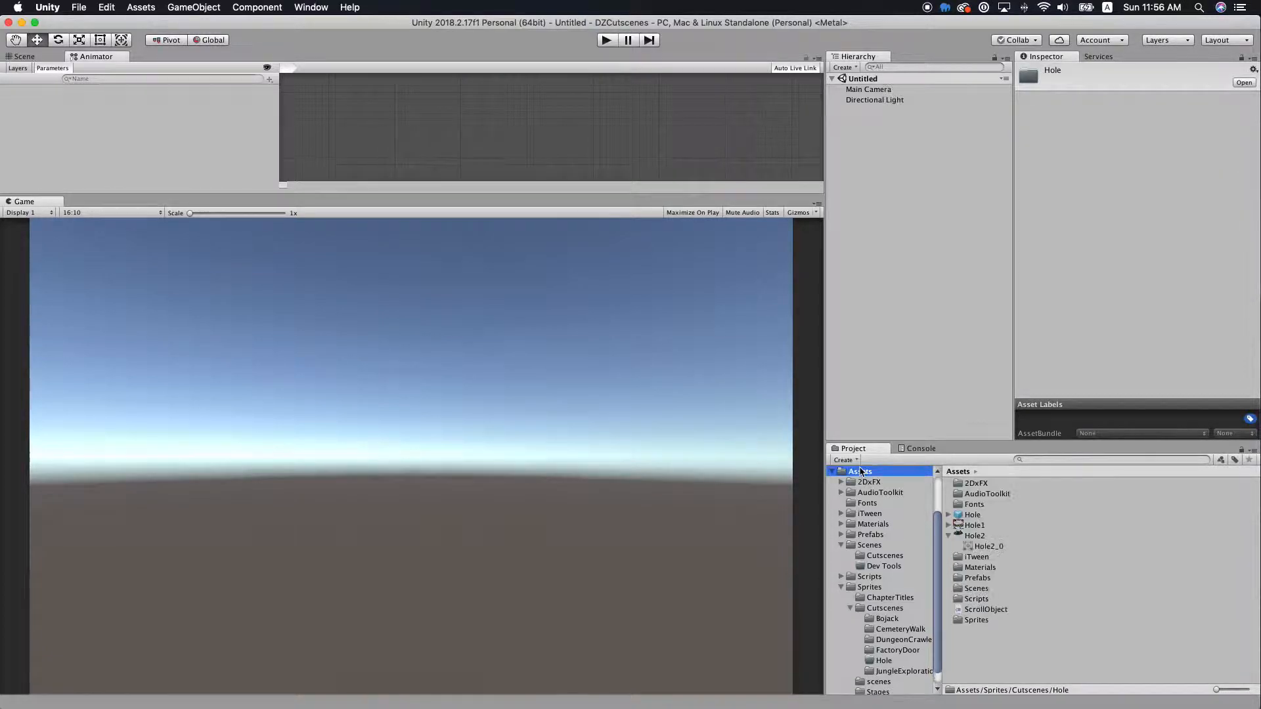
{"action": "left_click", "coordinate": [974, 517]}
{"action": "left_click", "coordinate": [980, 540], "text": "shift"}
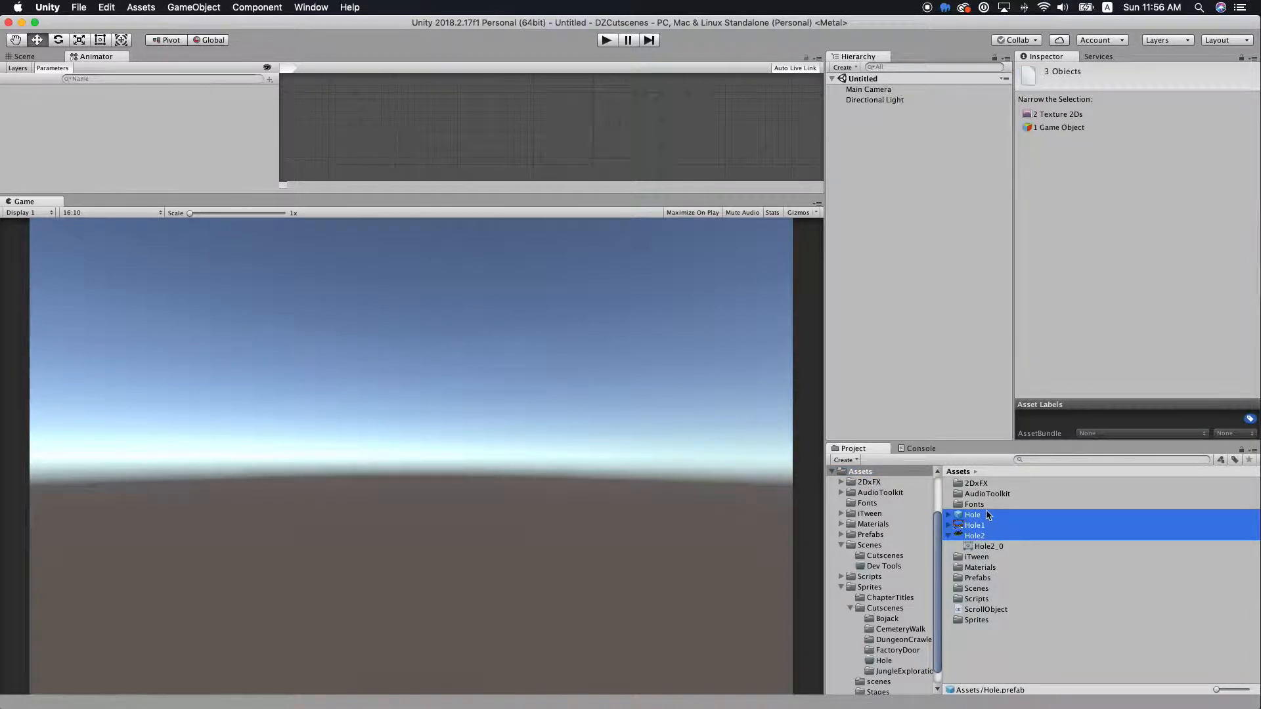
{"action": "left_click_drag", "start_coordinate": [975, 517], "coordinate": [884, 661]}
{"action": "left_click", "coordinate": [929, 661]}
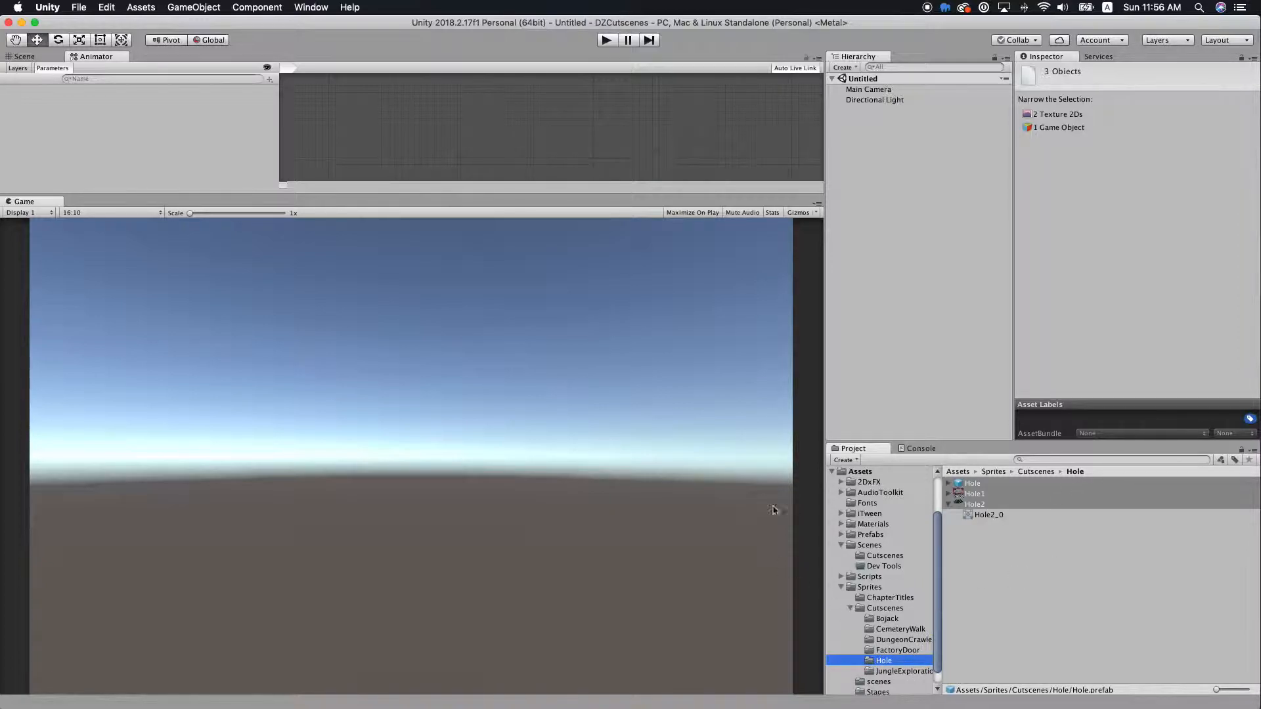
Add the Hole prefab to the scene hierarchy and expand it to show its child objects.
{"action": "left_click", "coordinate": [1004, 535]}
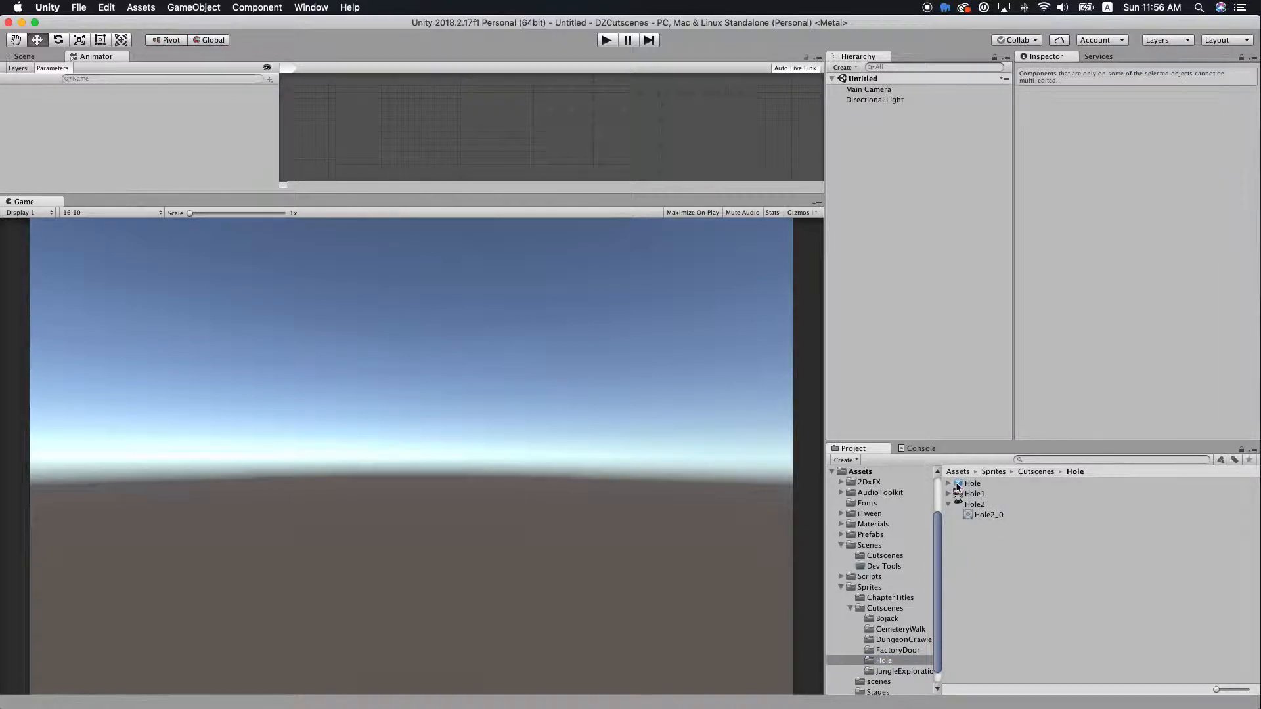
{"action": "left_click_drag", "start_coordinate": [960, 488], "coordinate": [892, 135]}
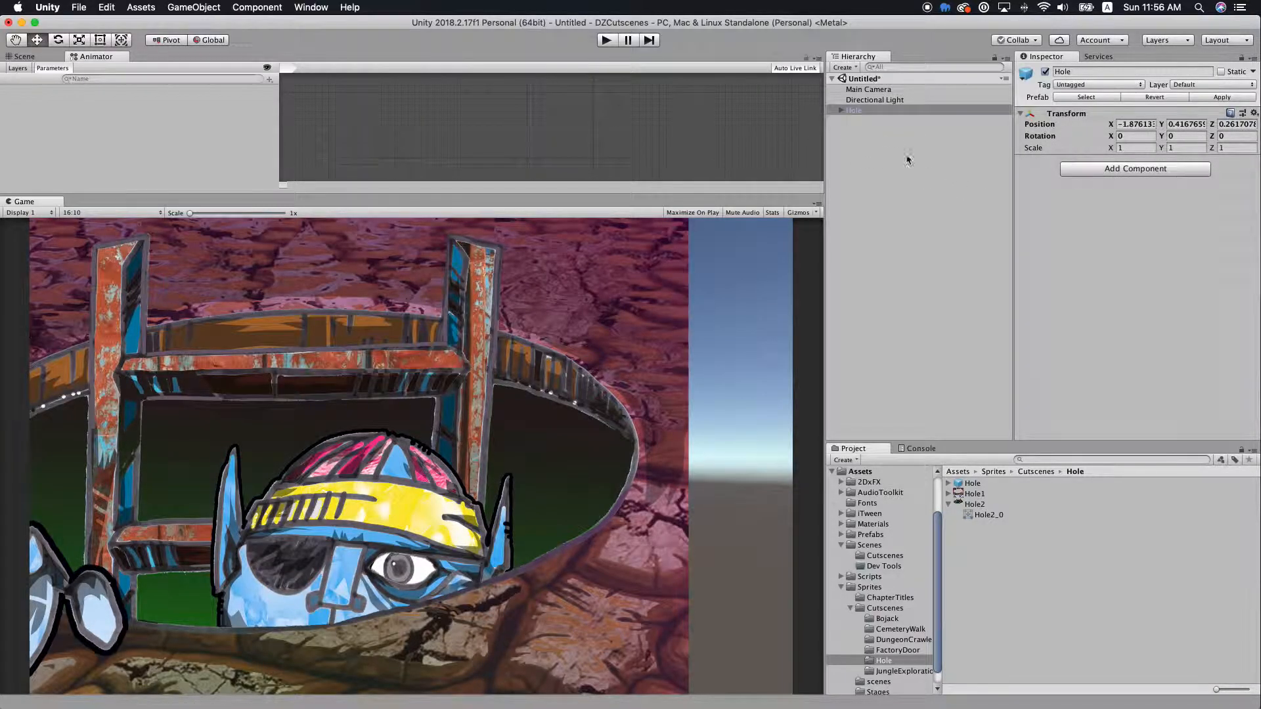
{"action": "left_click", "coordinate": [842, 111]}
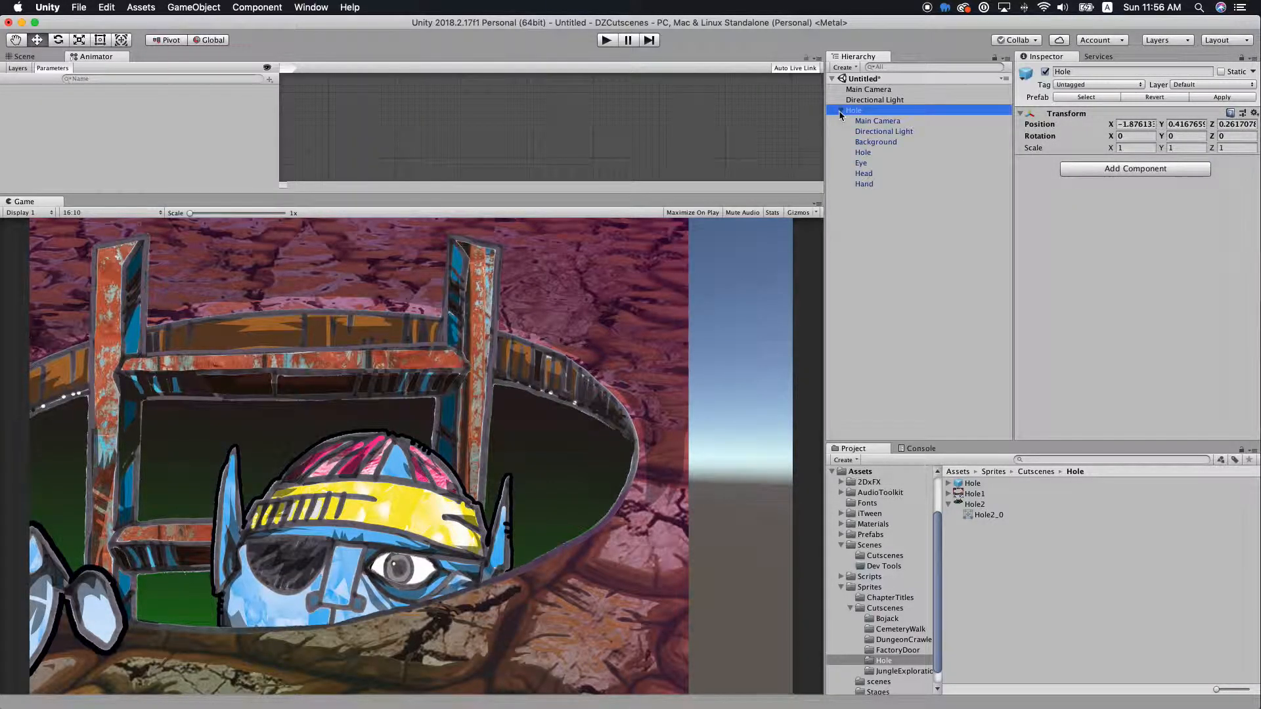
Delete the scene's original top-level Main Camera and Directional Light, keeping the ones inside the Hole prefab.
{"action": "left_click", "coordinate": [870, 90]}
{"action": "left_click", "coordinate": [872, 100], "text": "shift"}
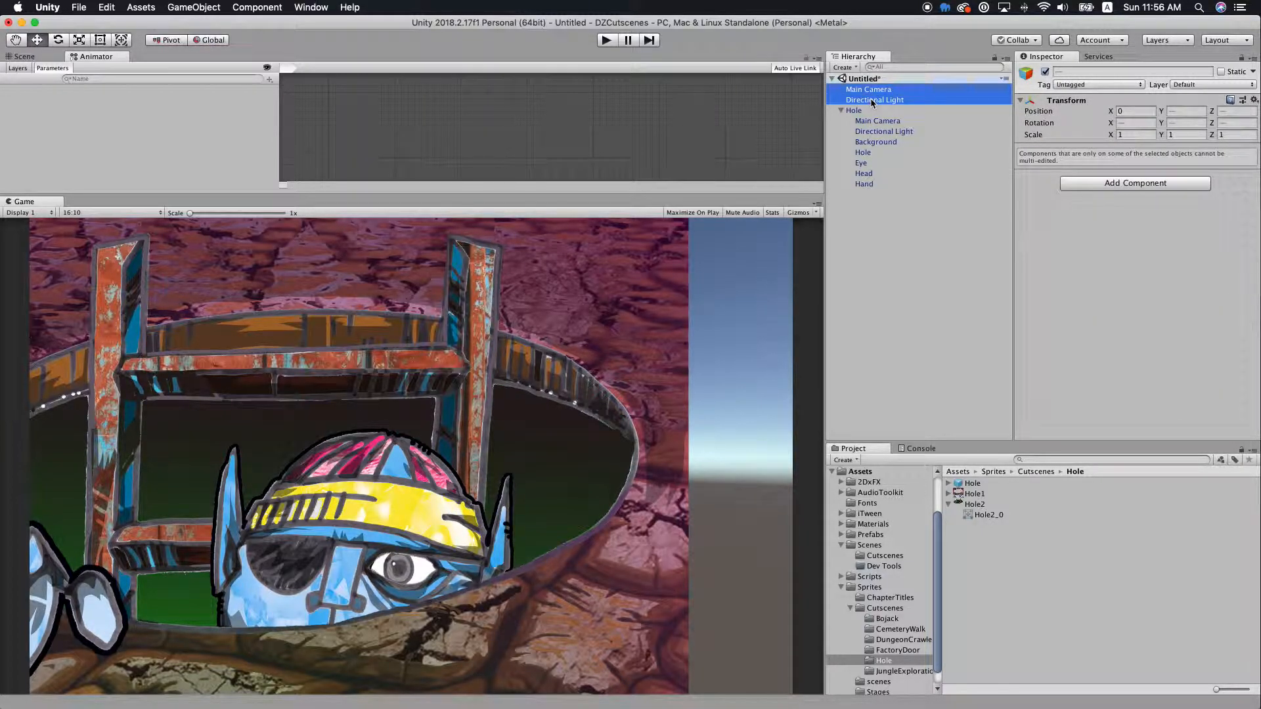
{"action": "right_click", "coordinate": [873, 102]}
{"action": "left_click", "coordinate": [935, 163]}
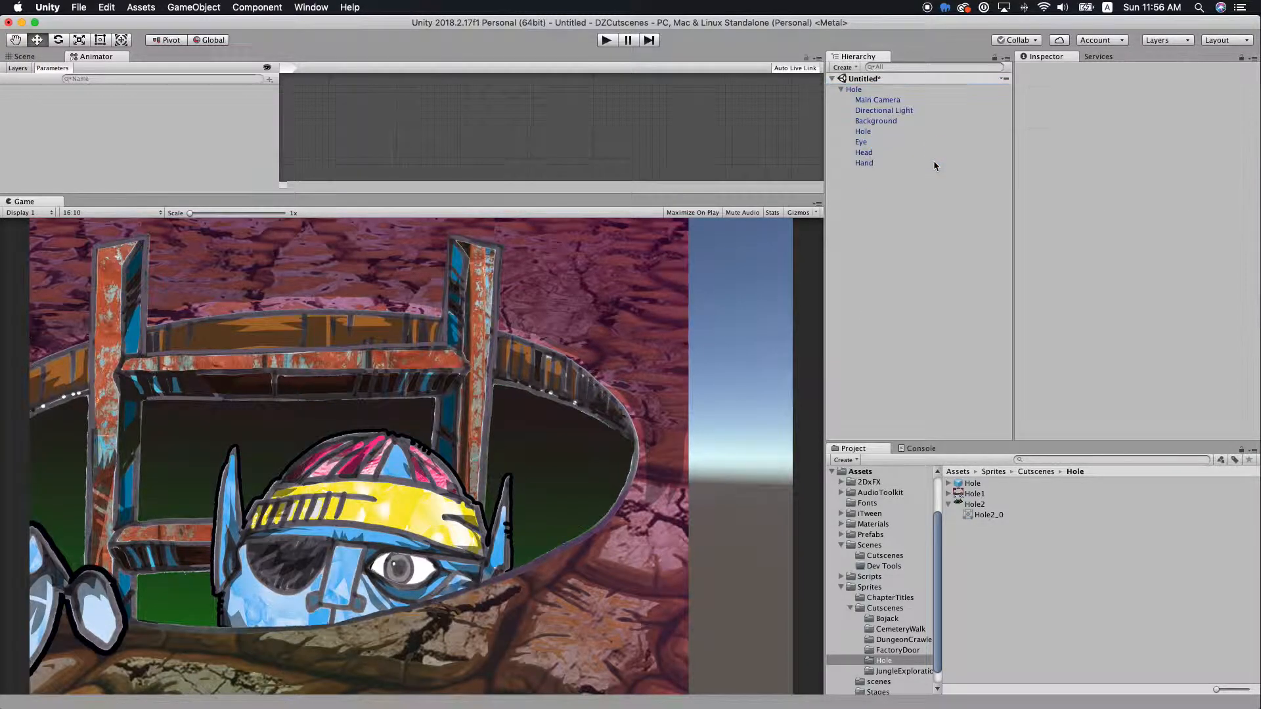
Save the scene as Hole in the Assets/Scenes/Cutscenes folder.
{"action": "left_click", "coordinate": [86, 9]}
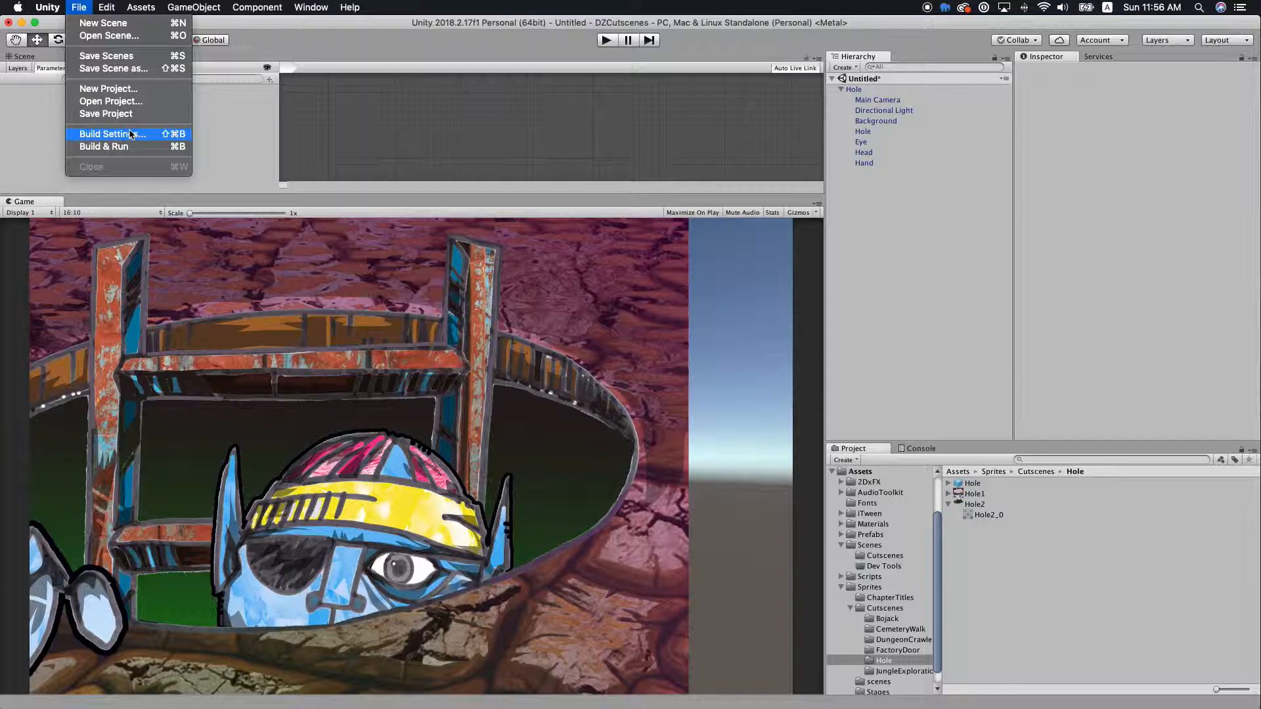
{"action": "left_click", "coordinate": [142, 59]}
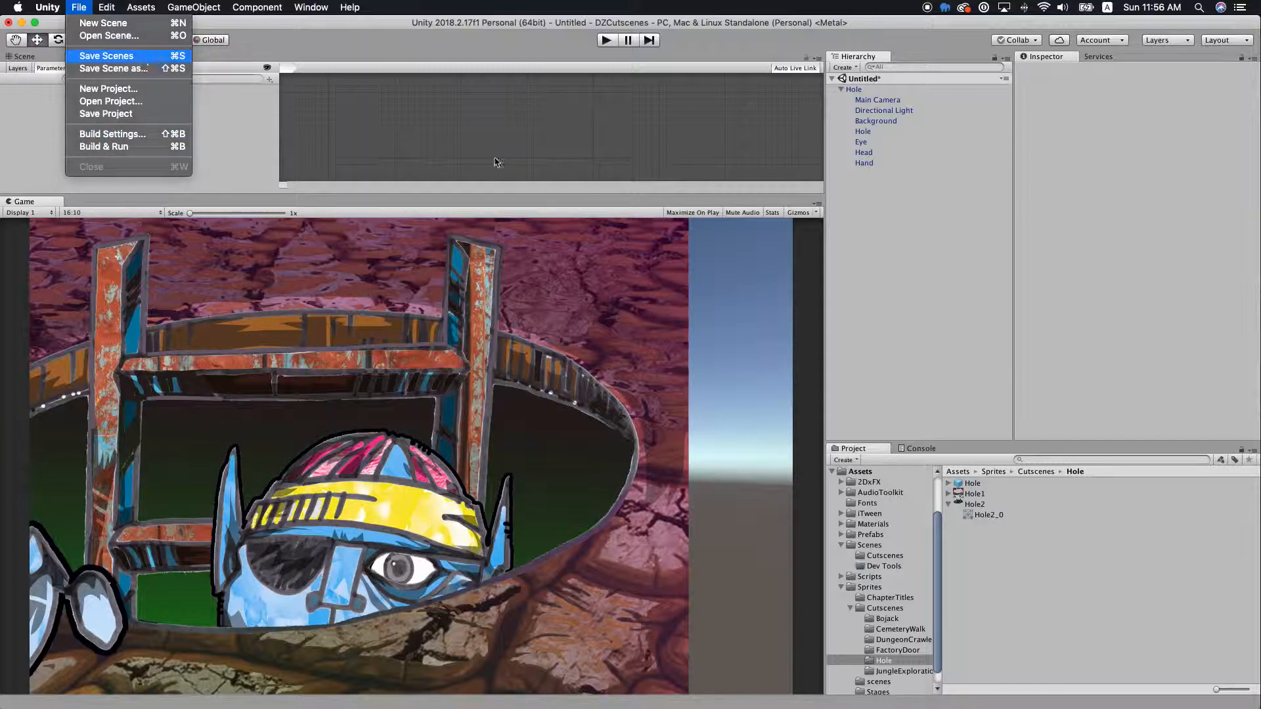
{"action": "left_click", "coordinate": [724, 232]}
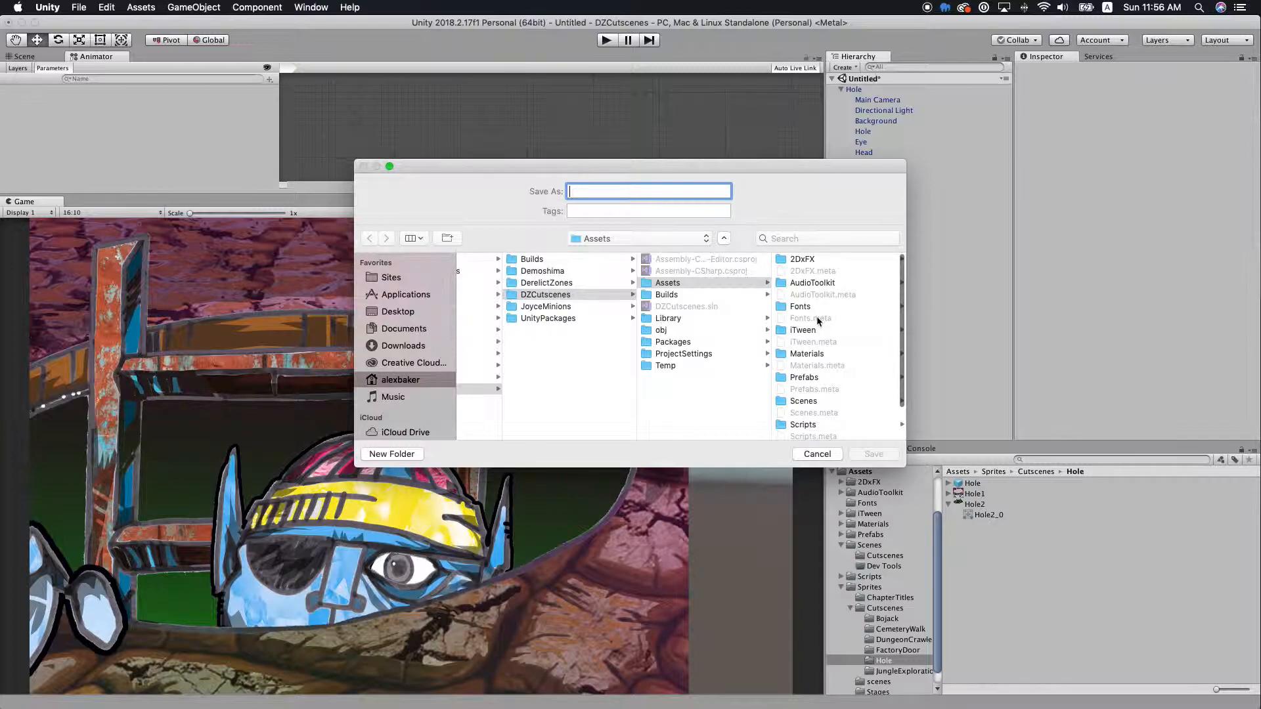
{"action": "left_click", "coordinate": [805, 400]}
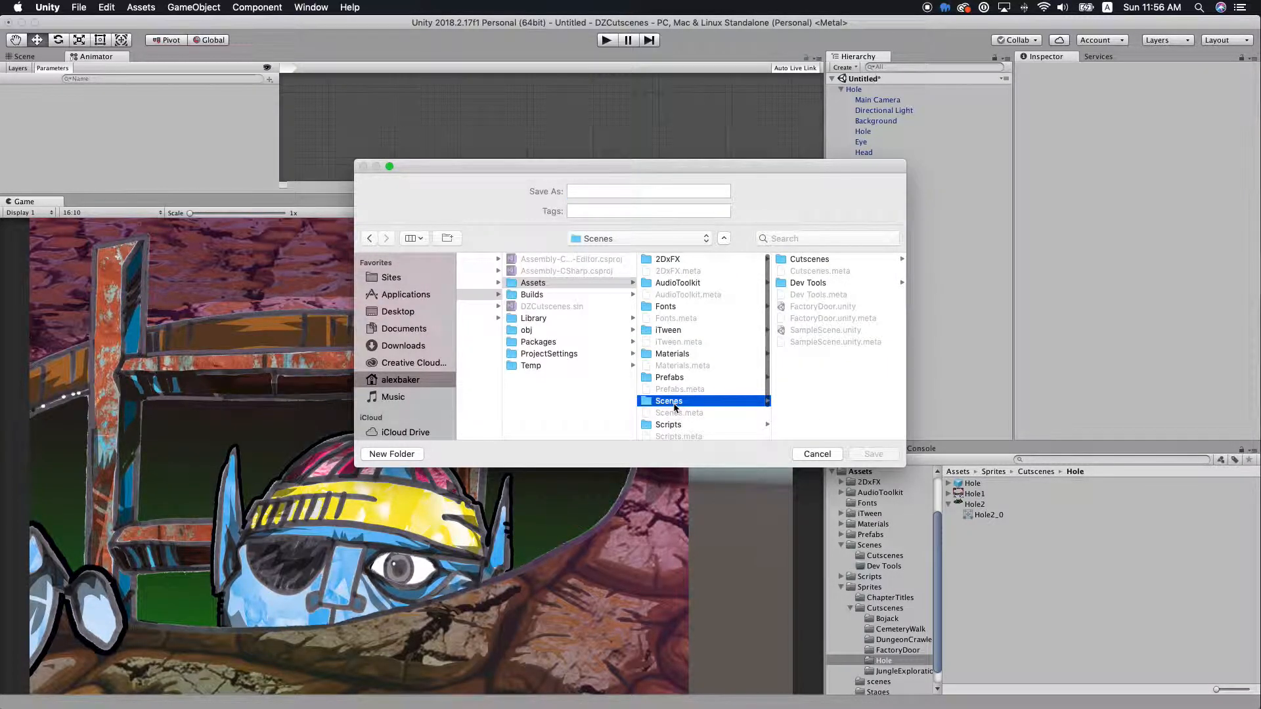
{"action": "left_click", "coordinate": [820, 260]}
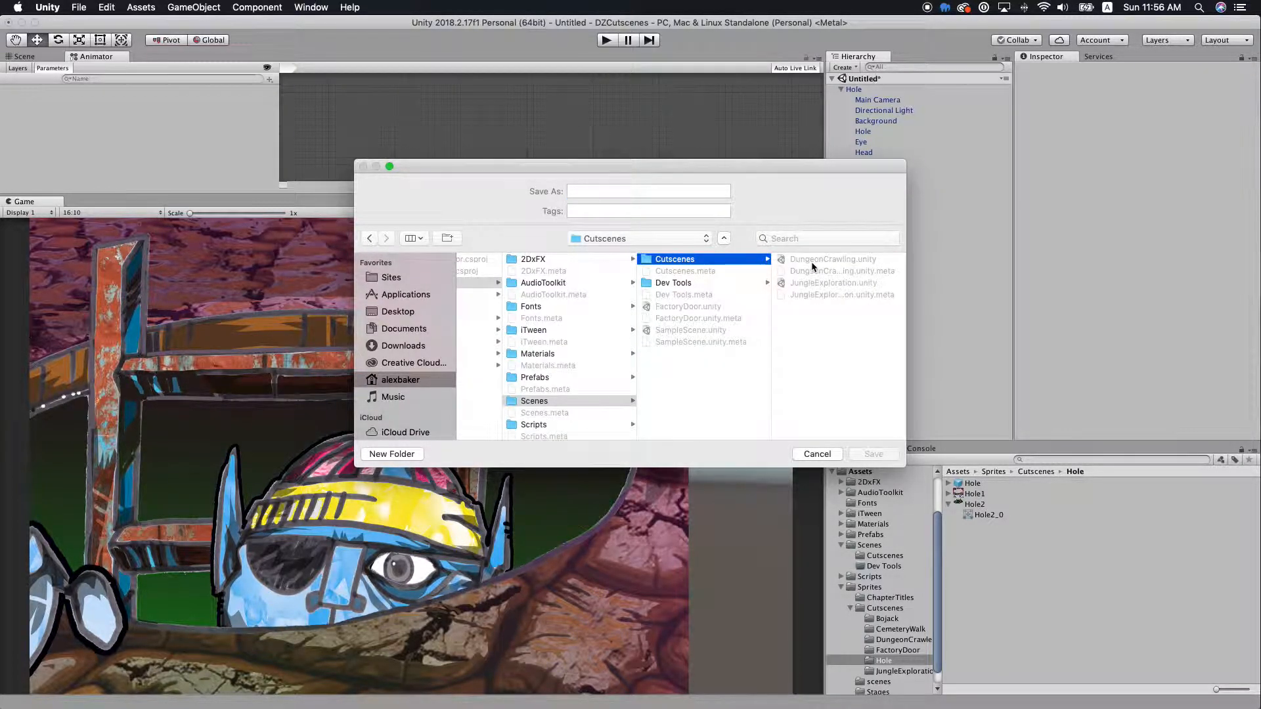
{"action": "left_click", "coordinate": [603, 190]}
{"action": "type", "text": "Hole"}
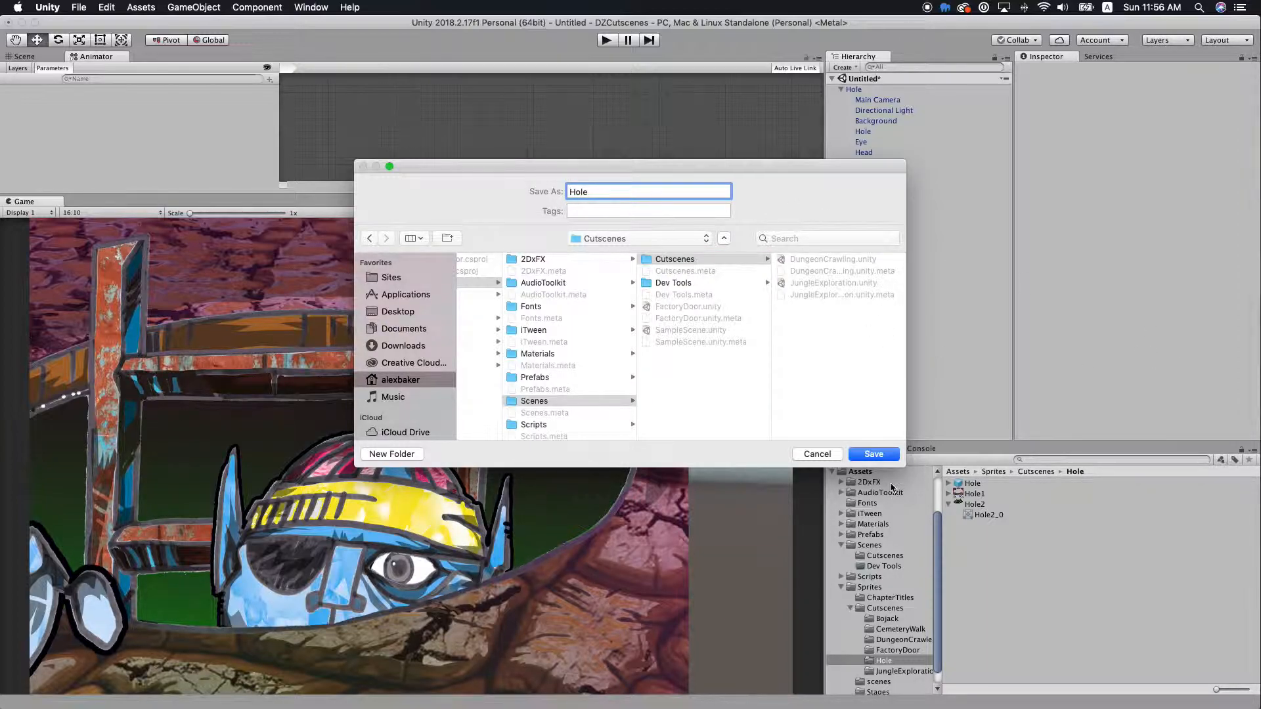
{"action": "left_click", "coordinate": [874, 454]}
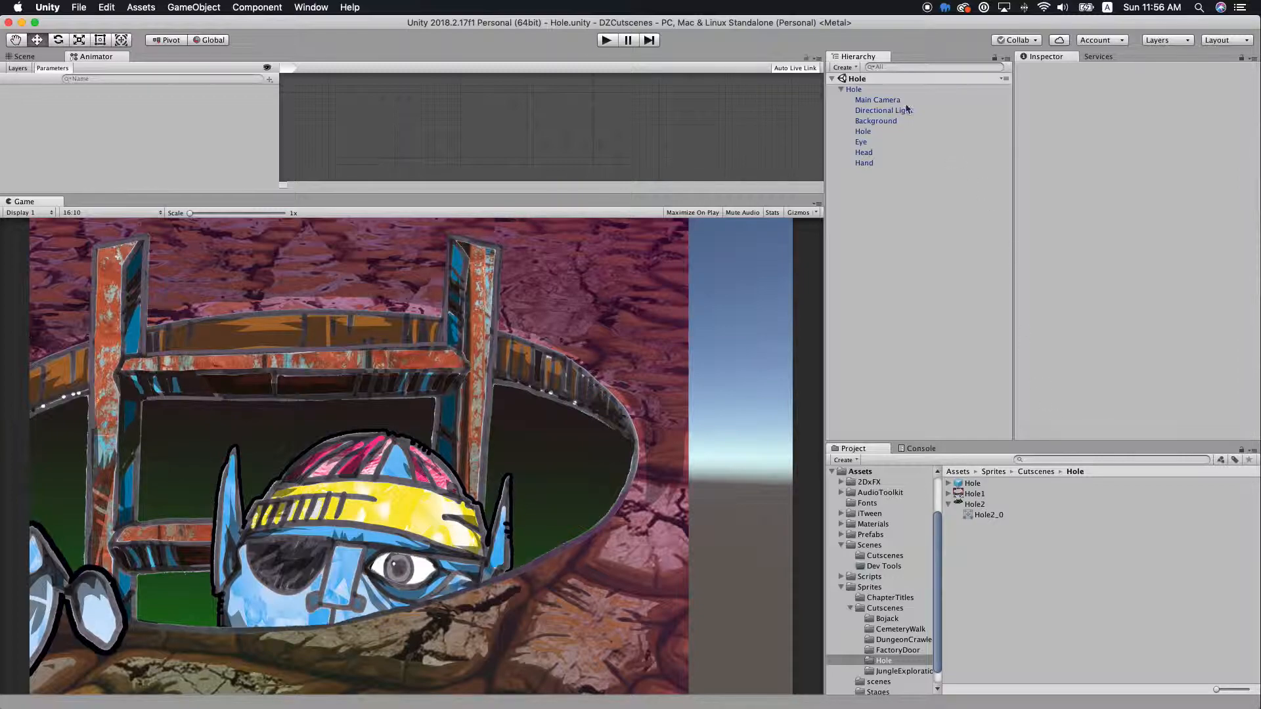
Set the Main Camera's X position to -1.52 to center the artwork, and switch the Game view to 16:9.
{"action": "left_click", "coordinate": [877, 102]}
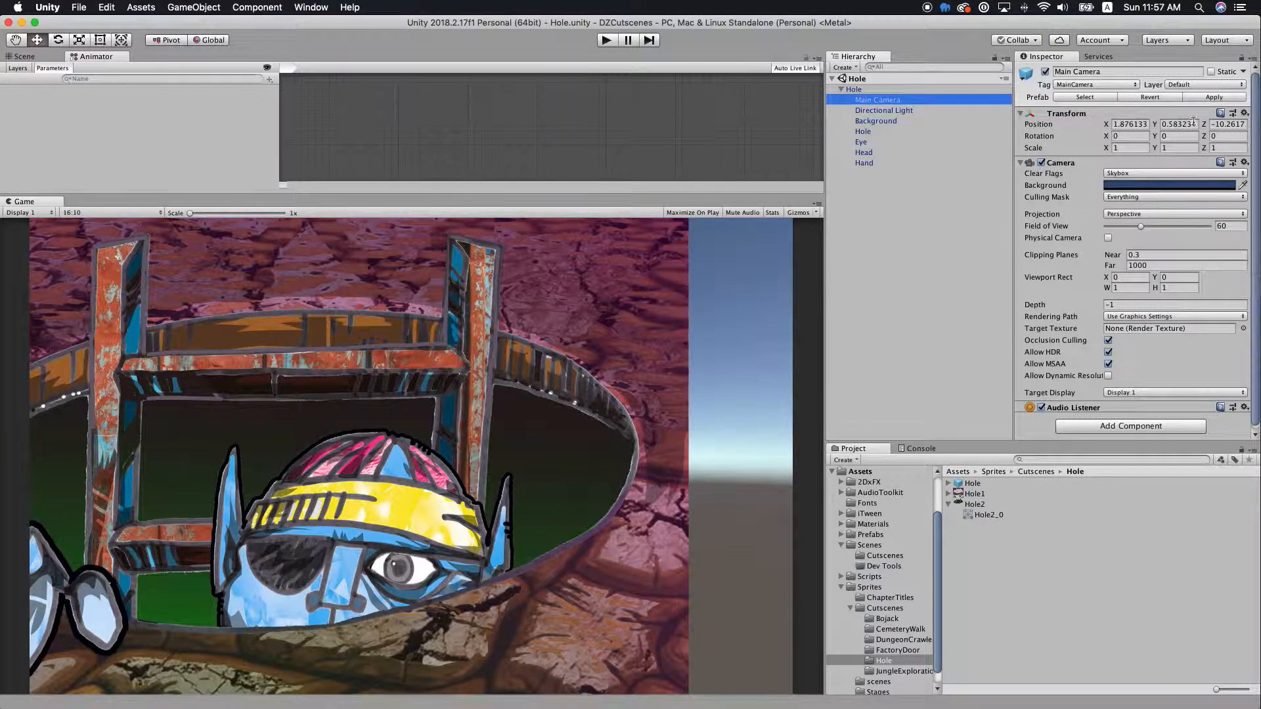
{"action": "left_click_drag", "start_coordinate": [1108, 124], "coordinate": [1112, 210]}
{"action": "left_click", "coordinate": [131, 213]}
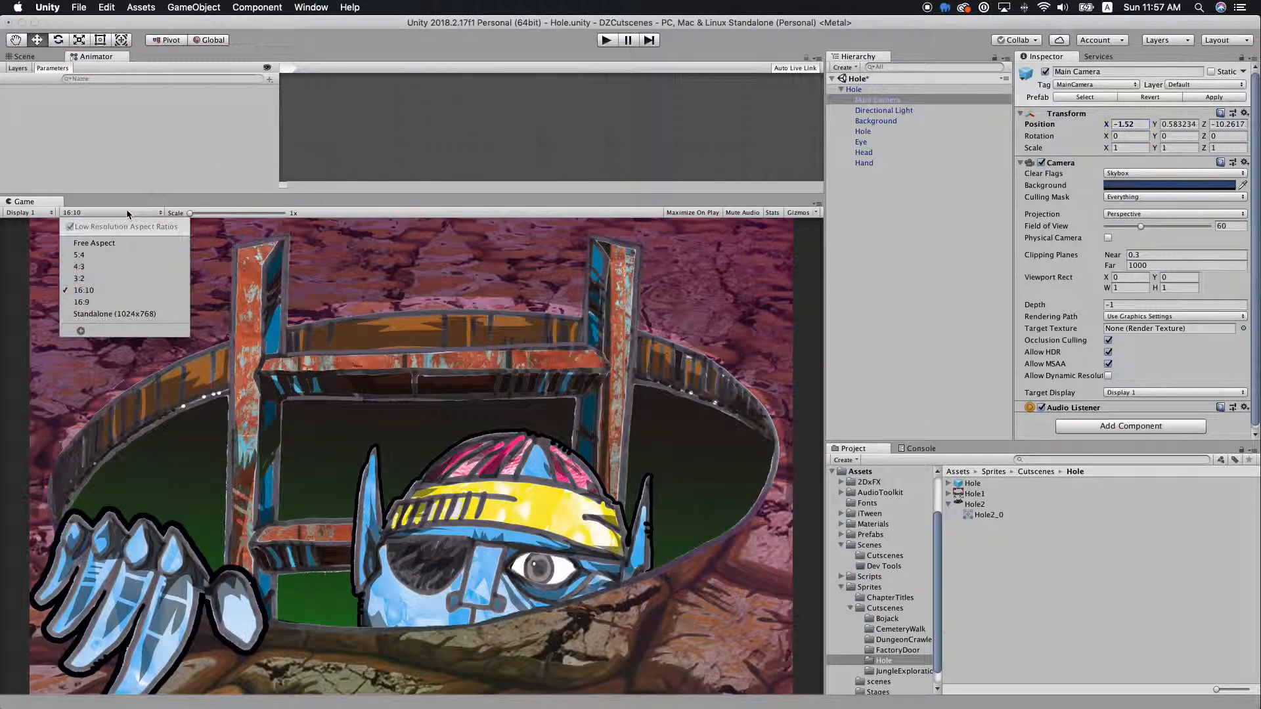
{"action": "left_click", "coordinate": [89, 305]}
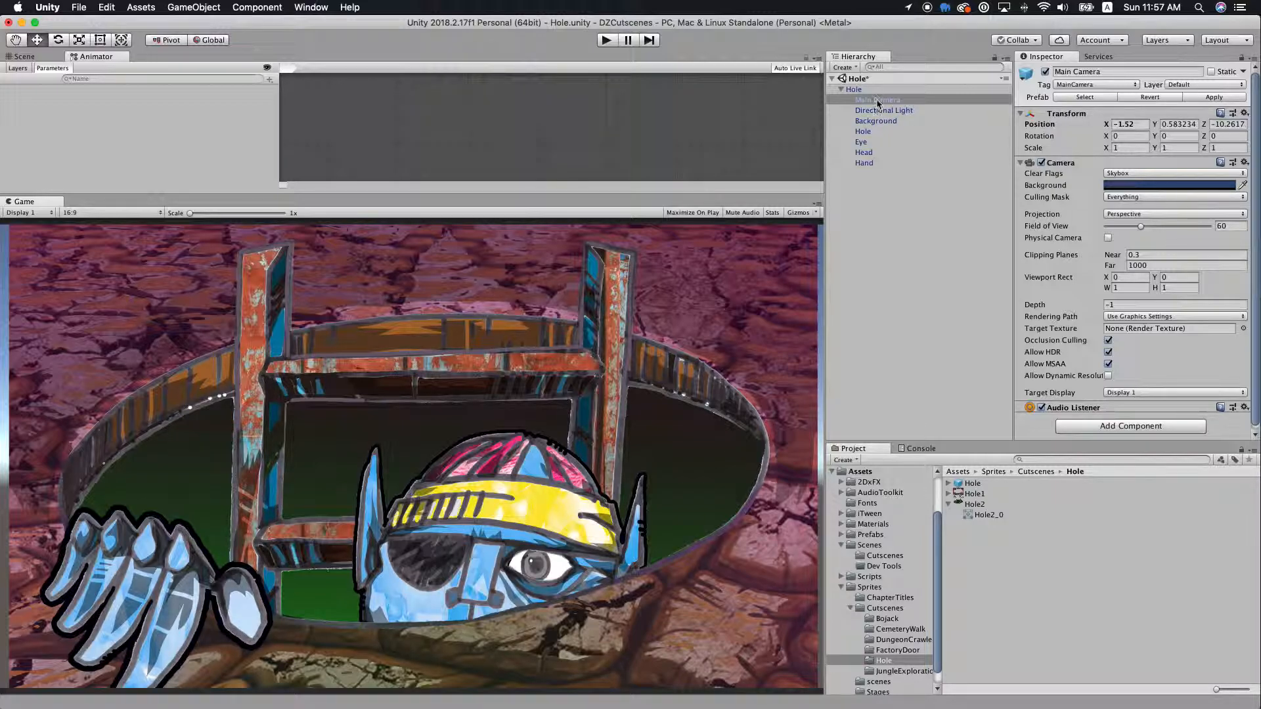
Set the Main Camera's Z position to -9.92 and its Y position to 0.28 to fill the 16:9 frame.
{"action": "left_click_drag", "start_coordinate": [1208, 126], "coordinate": [1212, 124]}
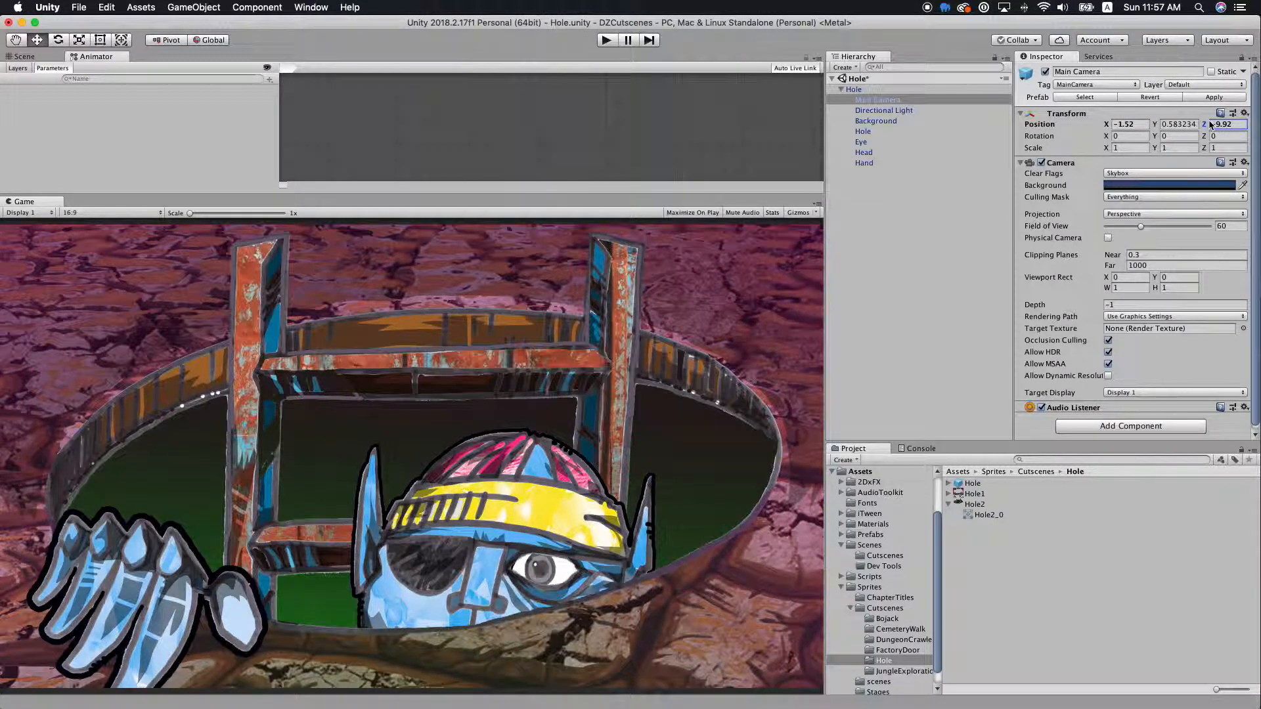
{"action": "left_click", "coordinate": [1159, 125]}
{"action": "type", "text": "0.08"}
{"action": "left_click_drag", "start_coordinate": [1160, 131], "coordinate": [1160, 131]}
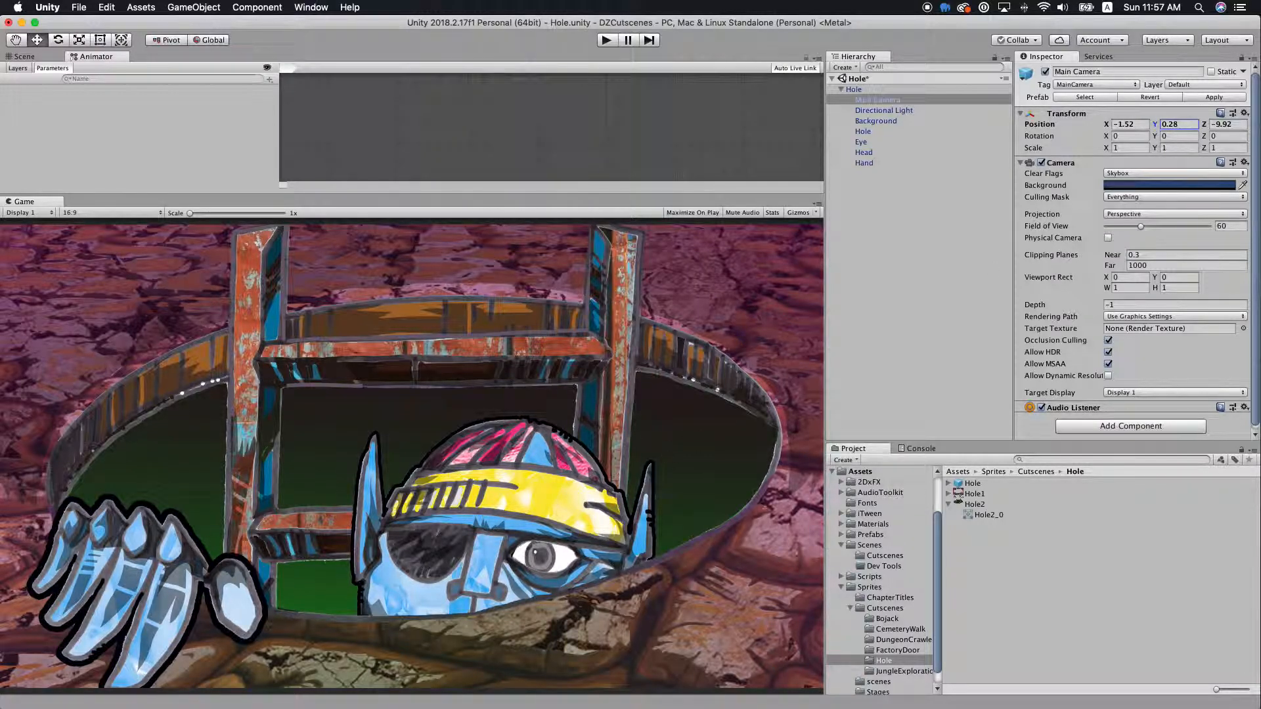
Switch the Game view to the 16:10 aspect ratio and set the Main Camera's Z position to -10.16.
{"action": "left_click", "coordinate": [121, 213]}
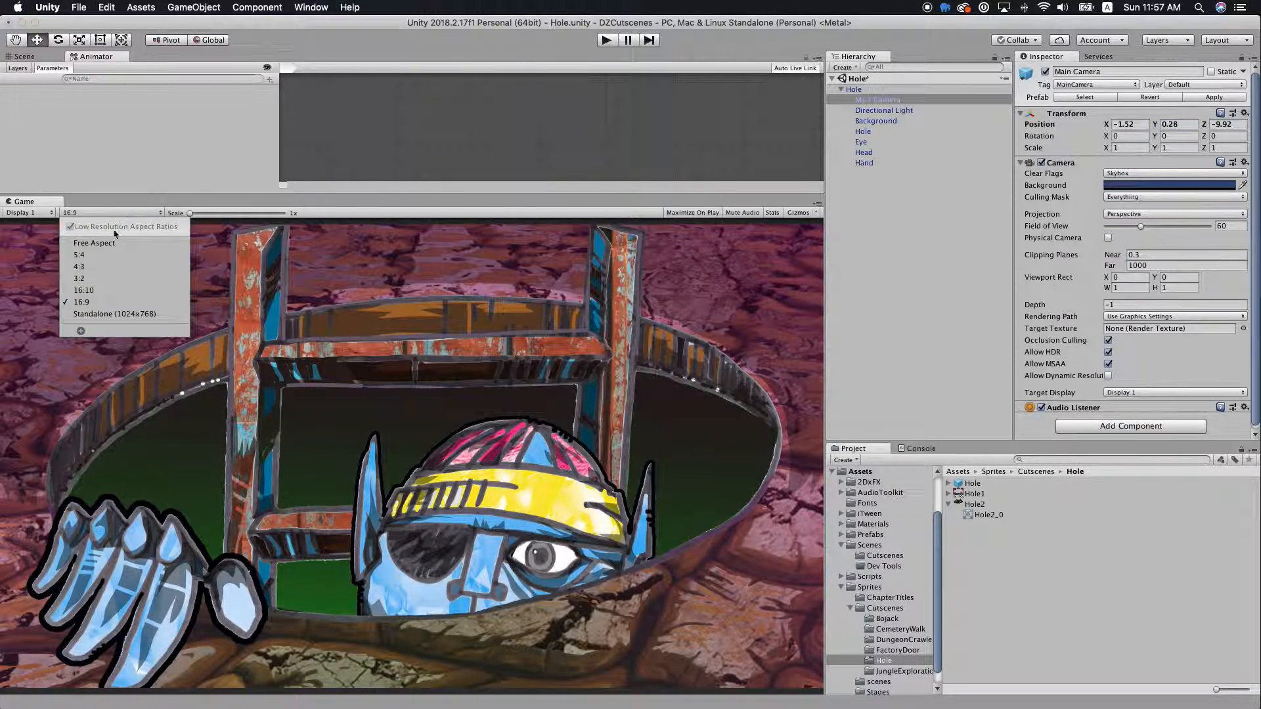
{"action": "left_click", "coordinate": [105, 293]}
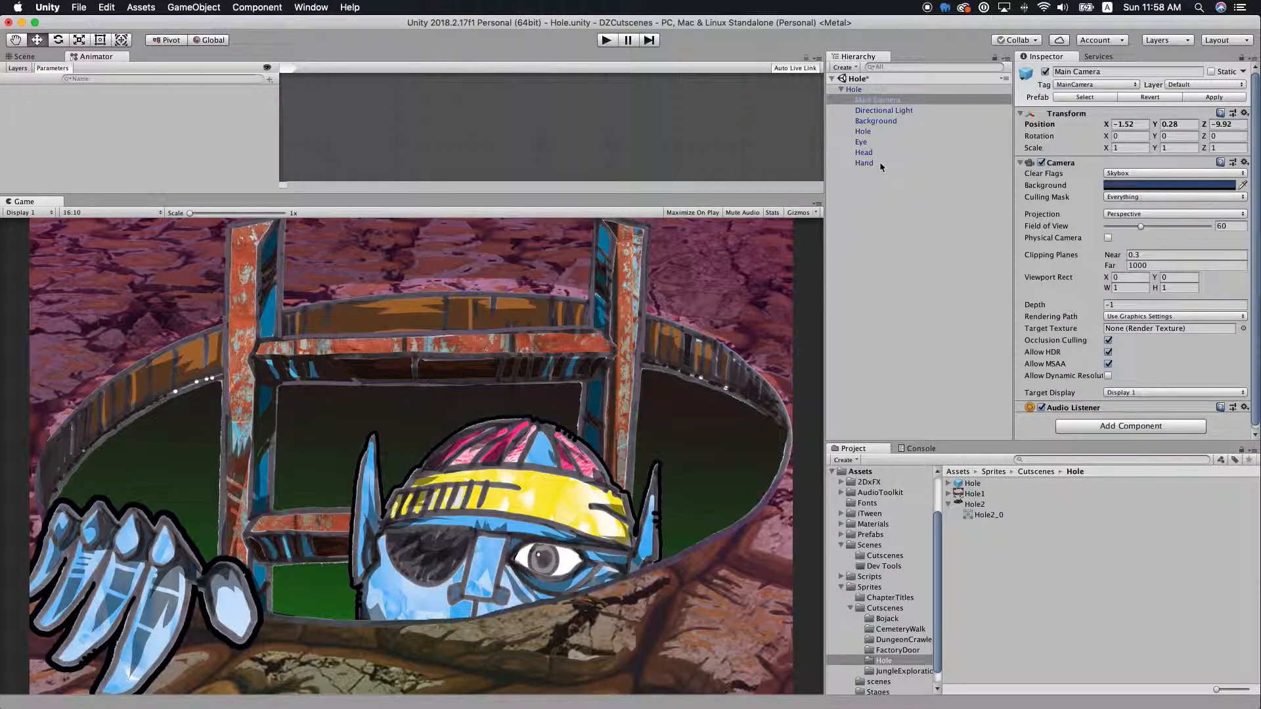
{"action": "left_click", "coordinate": [1212, 125]}
{"action": "left_click_drag", "start_coordinate": [1208, 124], "coordinate": [1209, 128]}
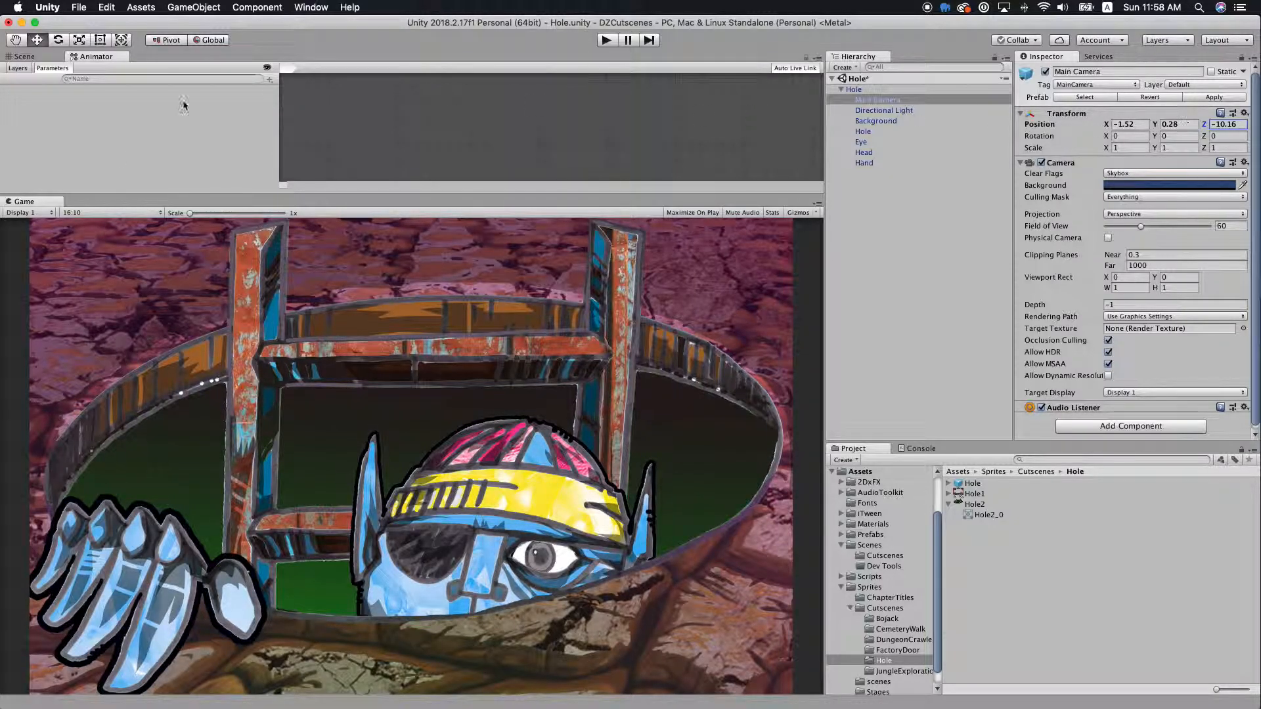
{"action": "left_click", "coordinate": [108, 213]}
{"action": "left_click", "coordinate": [111, 289]}
Make the Eye sprite a child of the Head sprite, allowing the prefab instance to break.
{"action": "left_click", "coordinate": [872, 144]}
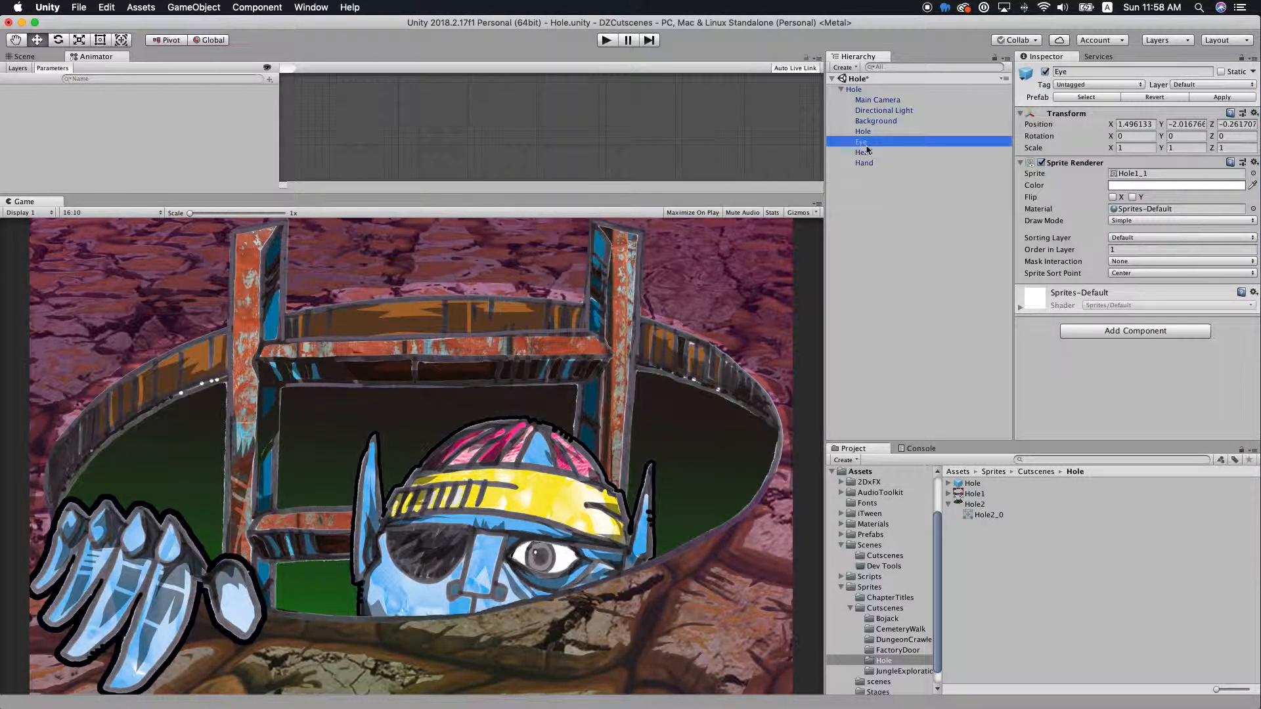
{"action": "left_click_drag", "start_coordinate": [865, 149], "coordinate": [873, 155]}
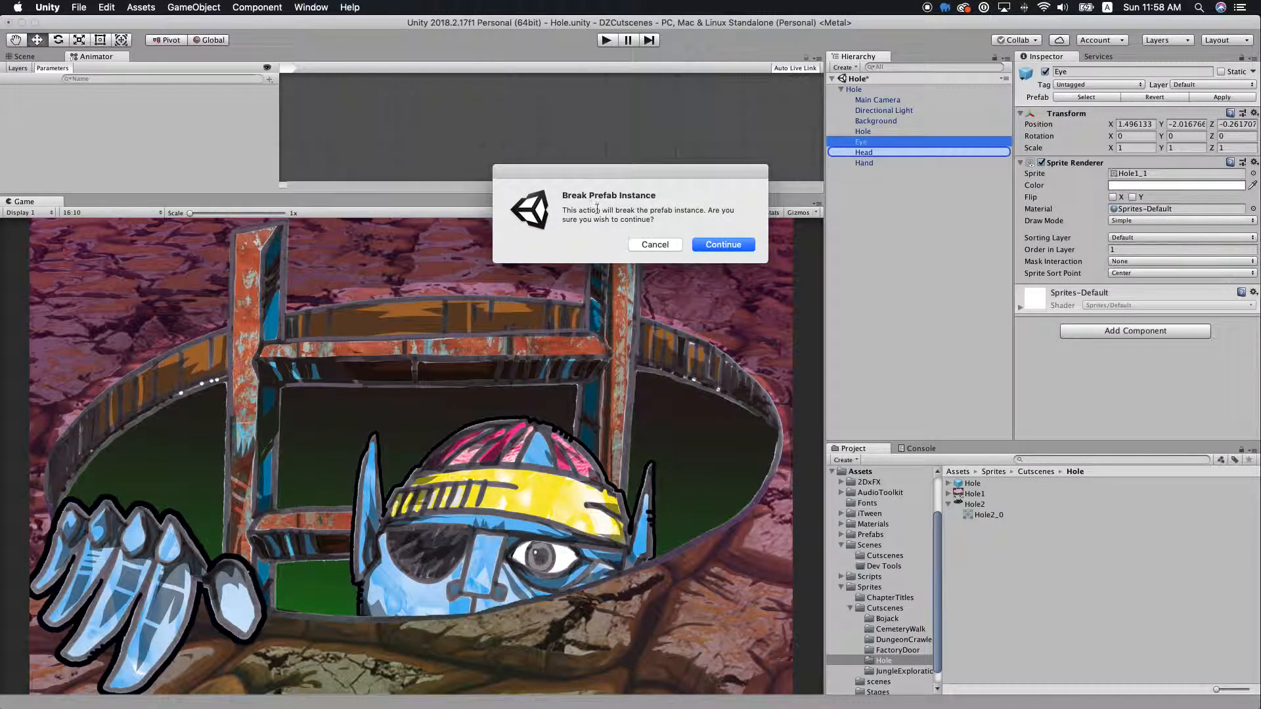
{"action": "left_click", "coordinate": [724, 244]}
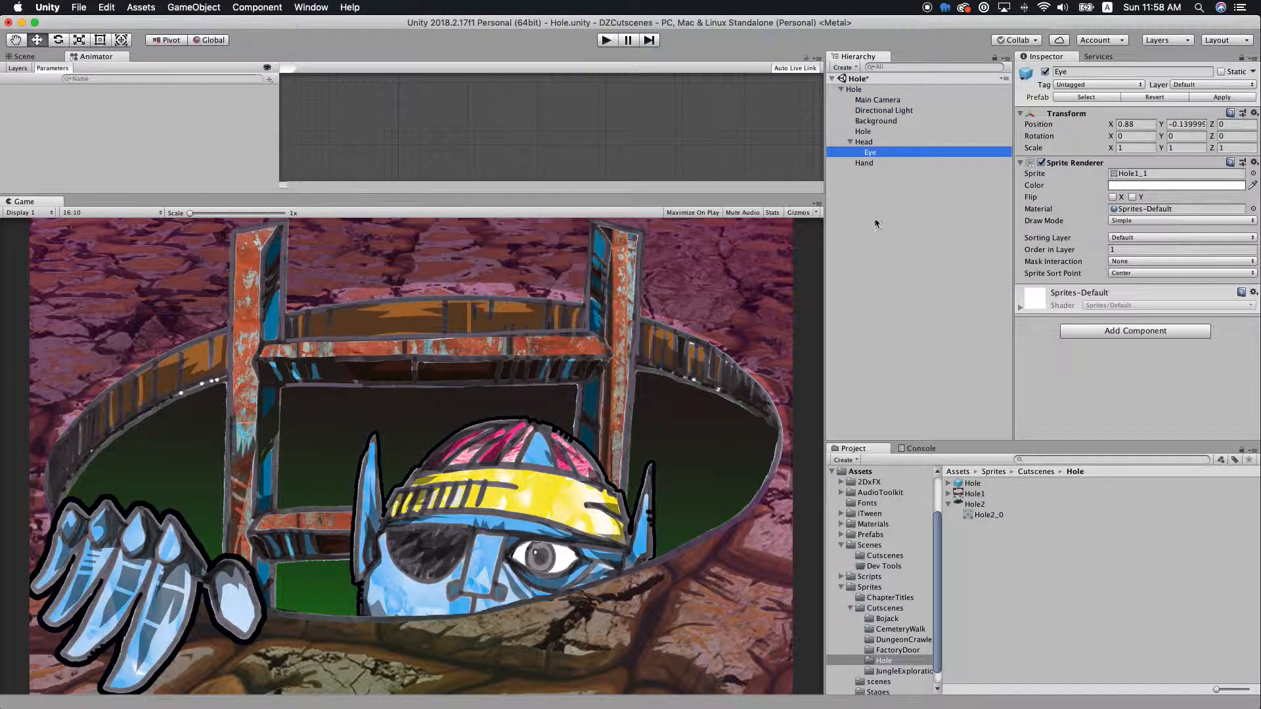
Set the Head's Y position to -2.19 and the Eye's X position to 0.94.
{"action": "left_click", "coordinate": [866, 142]}
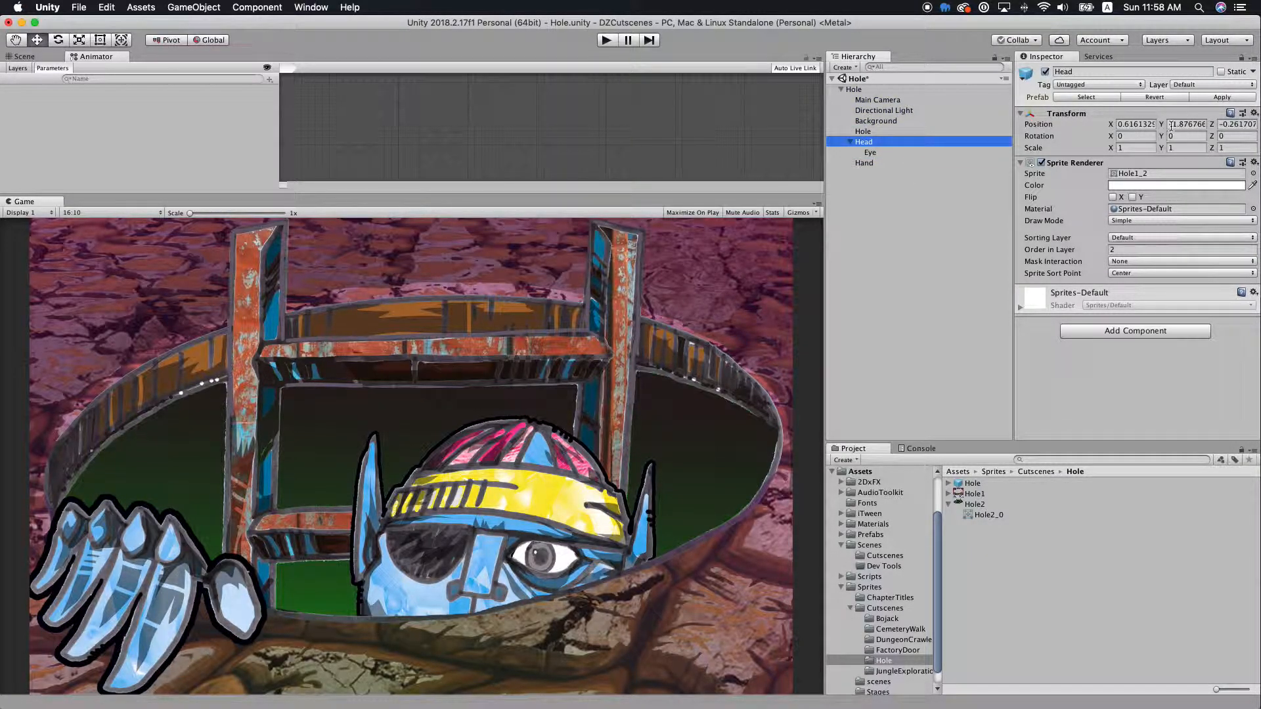
{"action": "mouse_move", "coordinate": [1164, 127]}
{"action": "left_mouse_down"}
{"action": "mouse_move", "coordinate": [1160, 161]}
{"action": "mouse_move", "coordinate": [1170, 140]}
{"action": "left_mouse_up"}
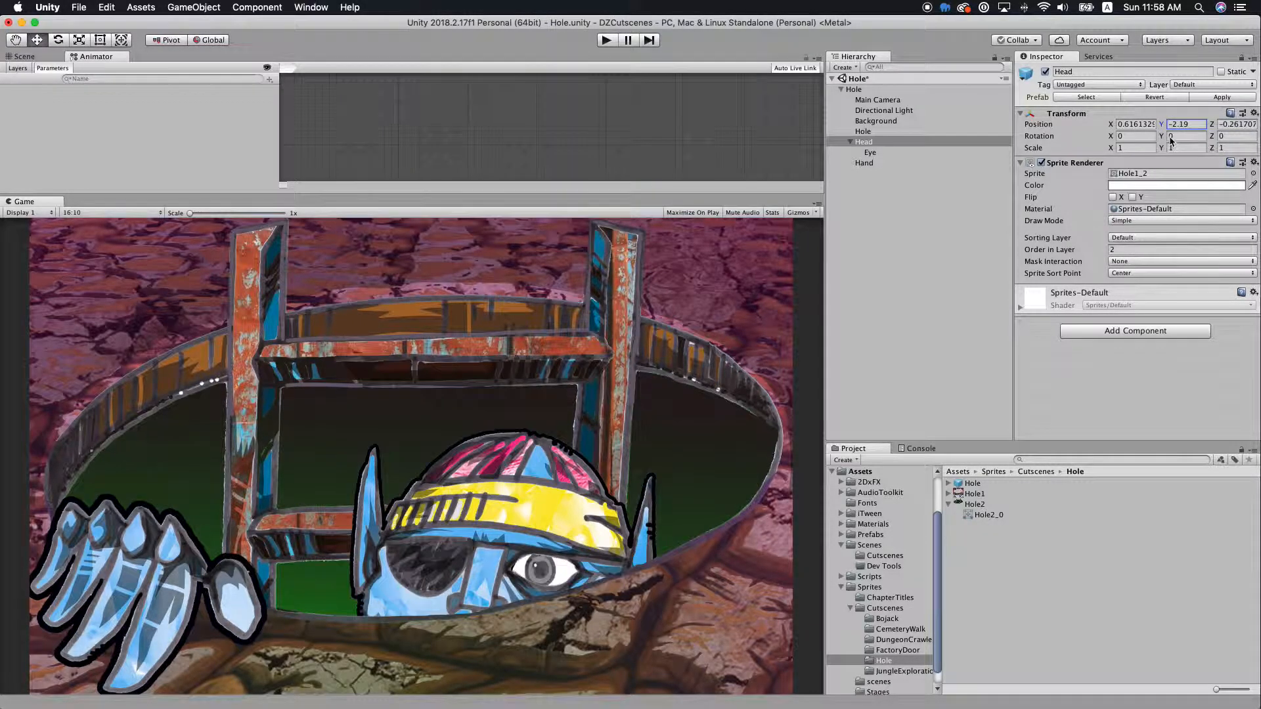
{"action": "left_click", "coordinate": [868, 152]}
{"action": "left_click_drag", "start_coordinate": [1112, 129], "coordinate": [1117, 130]}
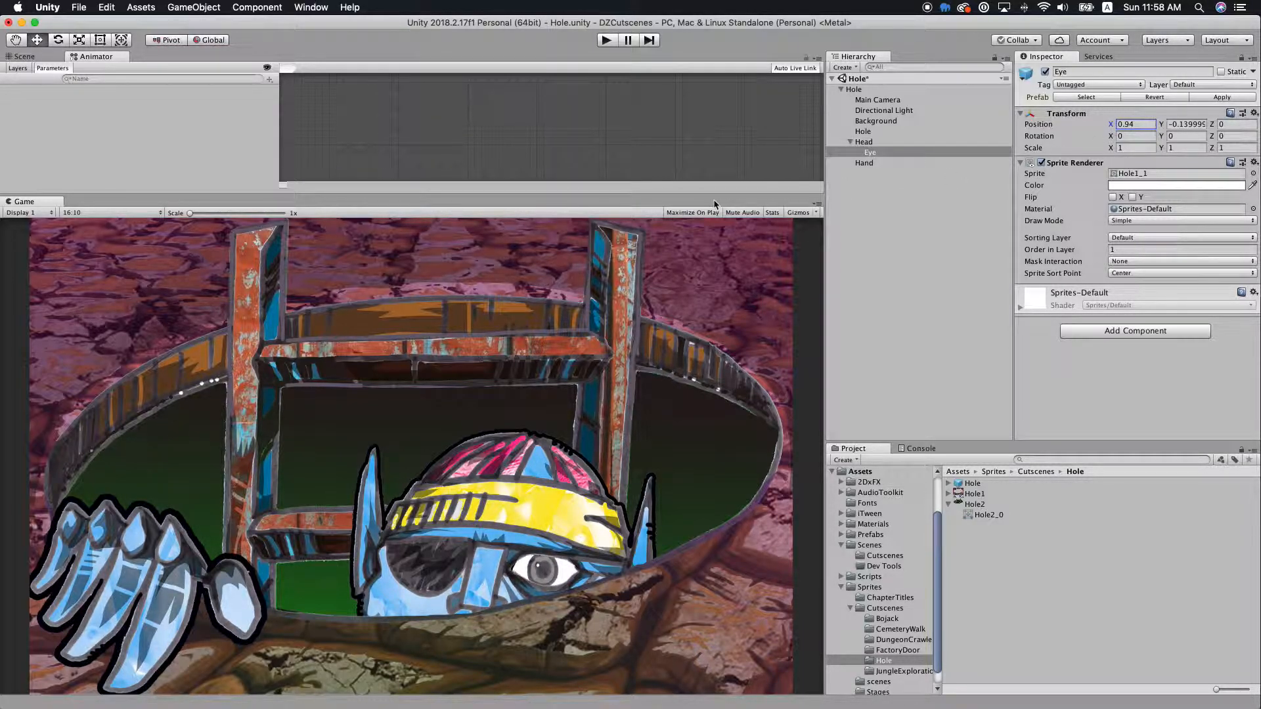
{"action": "left_click", "coordinate": [913, 199]}
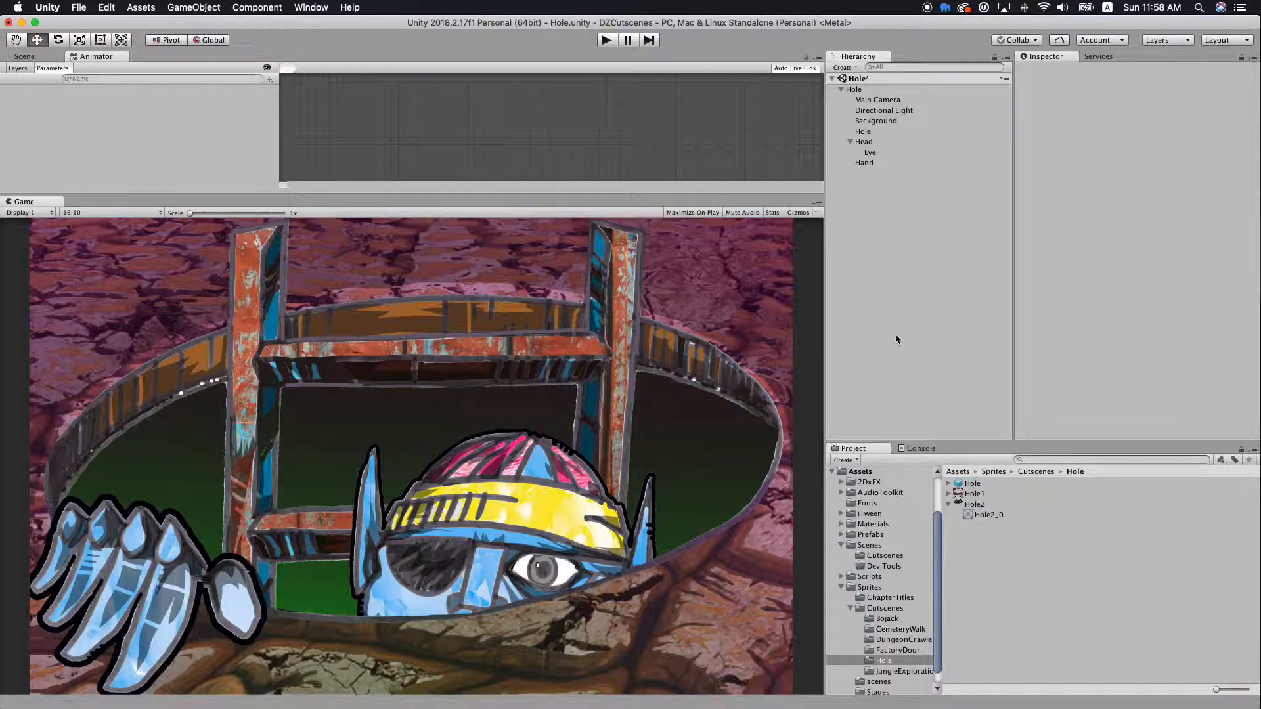
Search the project assets for "white" and add the whitesquare sprite to the scene as a separate root object.
{"action": "left_click", "coordinate": [861, 92]}
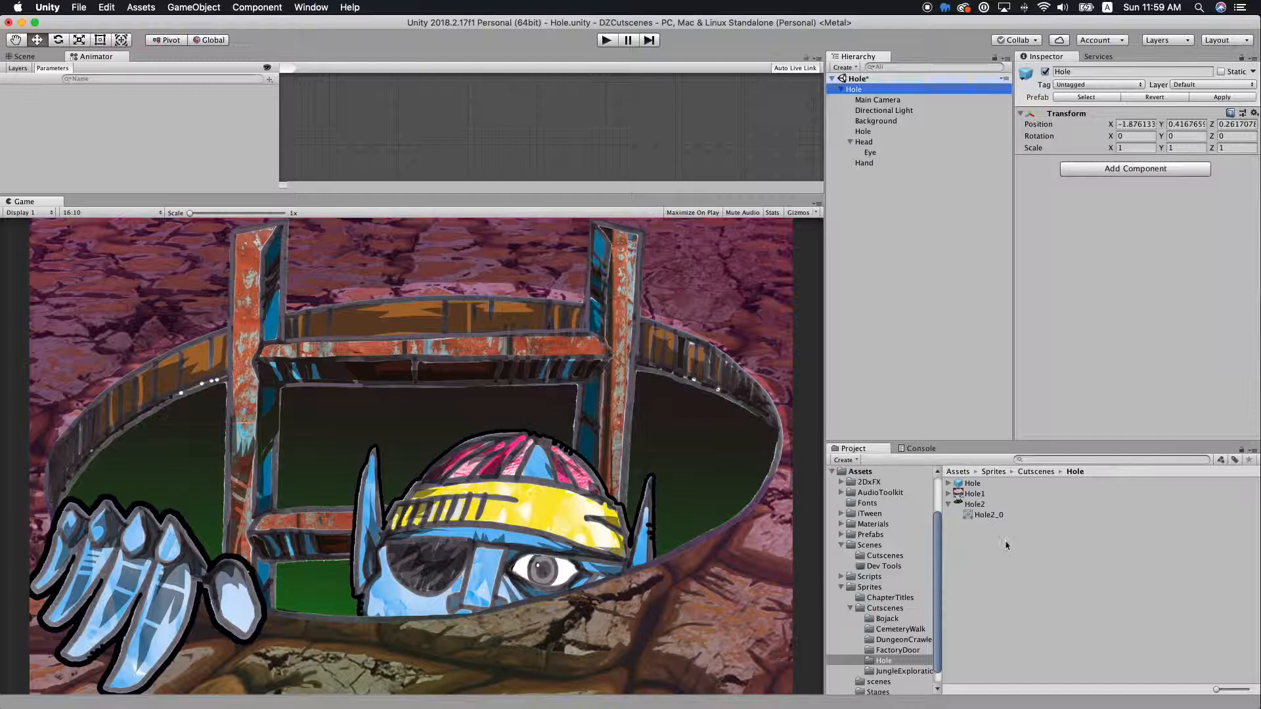
{"action": "left_click", "coordinate": [1134, 457]}
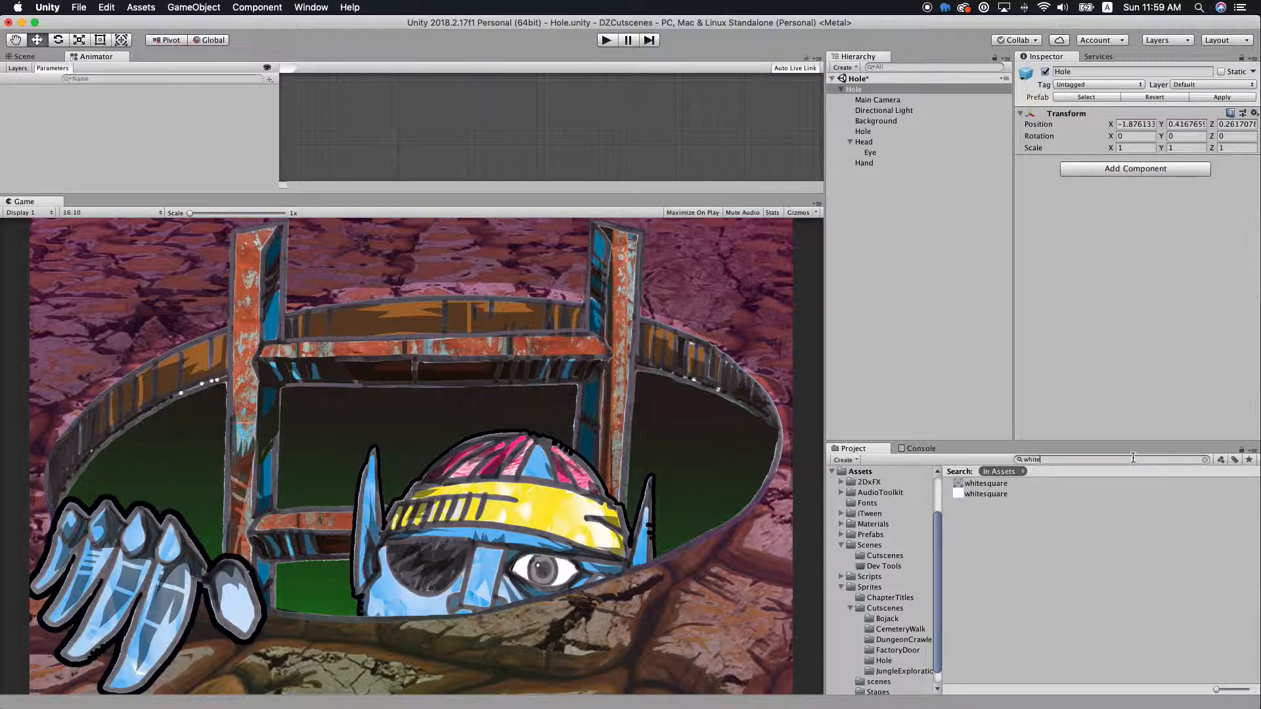
{"action": "left_click", "coordinate": [972, 494]}
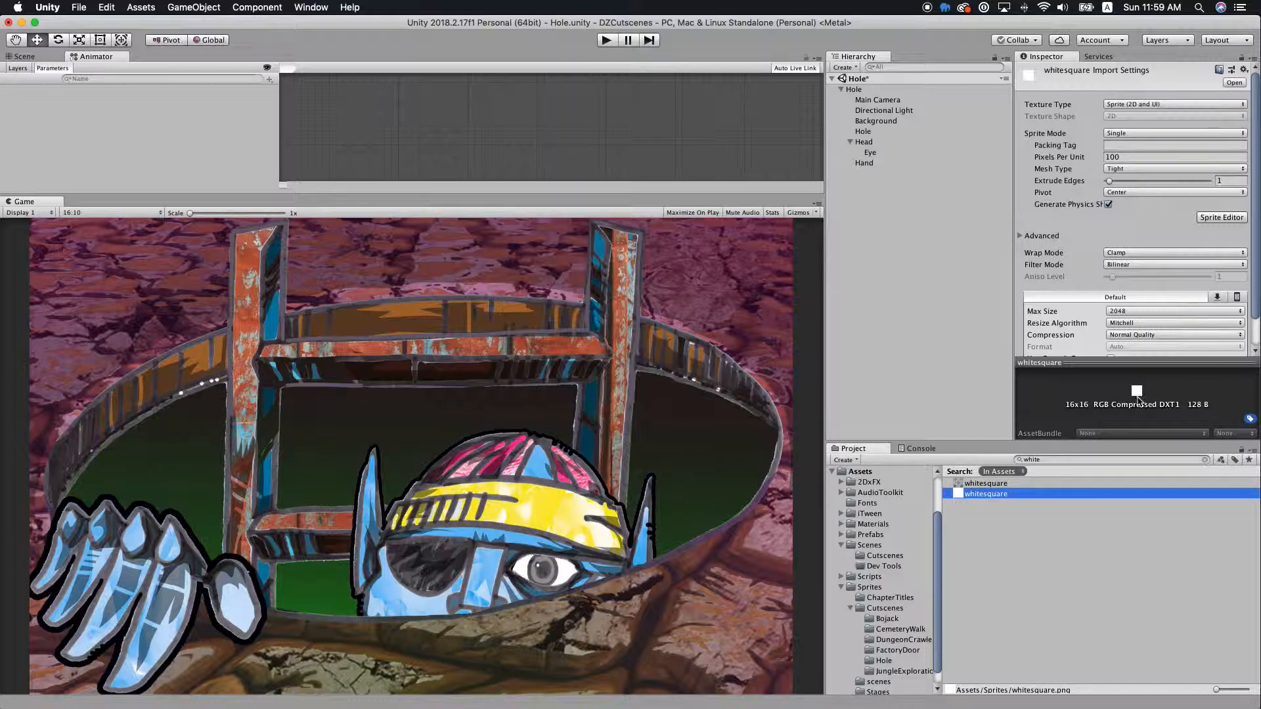
{"action": "left_click_drag", "start_coordinate": [987, 494], "coordinate": [869, 195]}
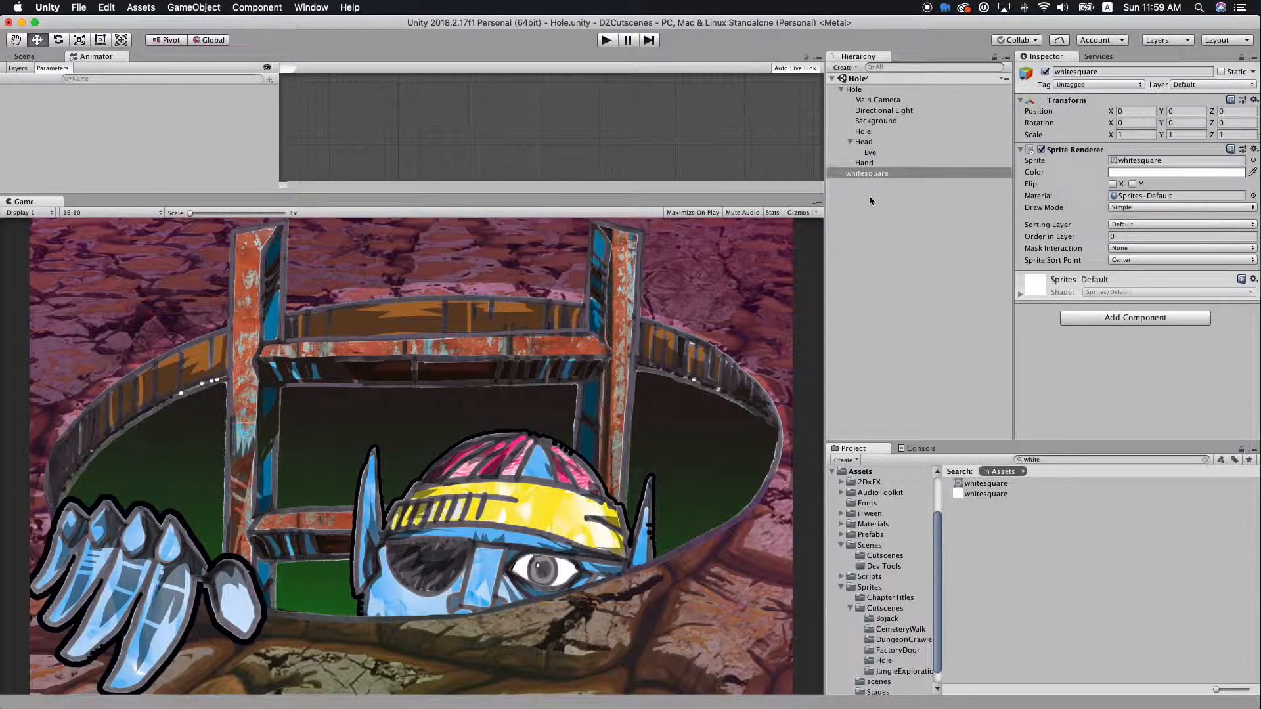
Color the whitesquare sprite black (000000) and set its scale to 160 in X and 120 in Y.
{"action": "left_click", "coordinate": [1132, 174]}
{"action": "left_click_drag", "start_coordinate": [569, 234], "coordinate": [510, 262]}
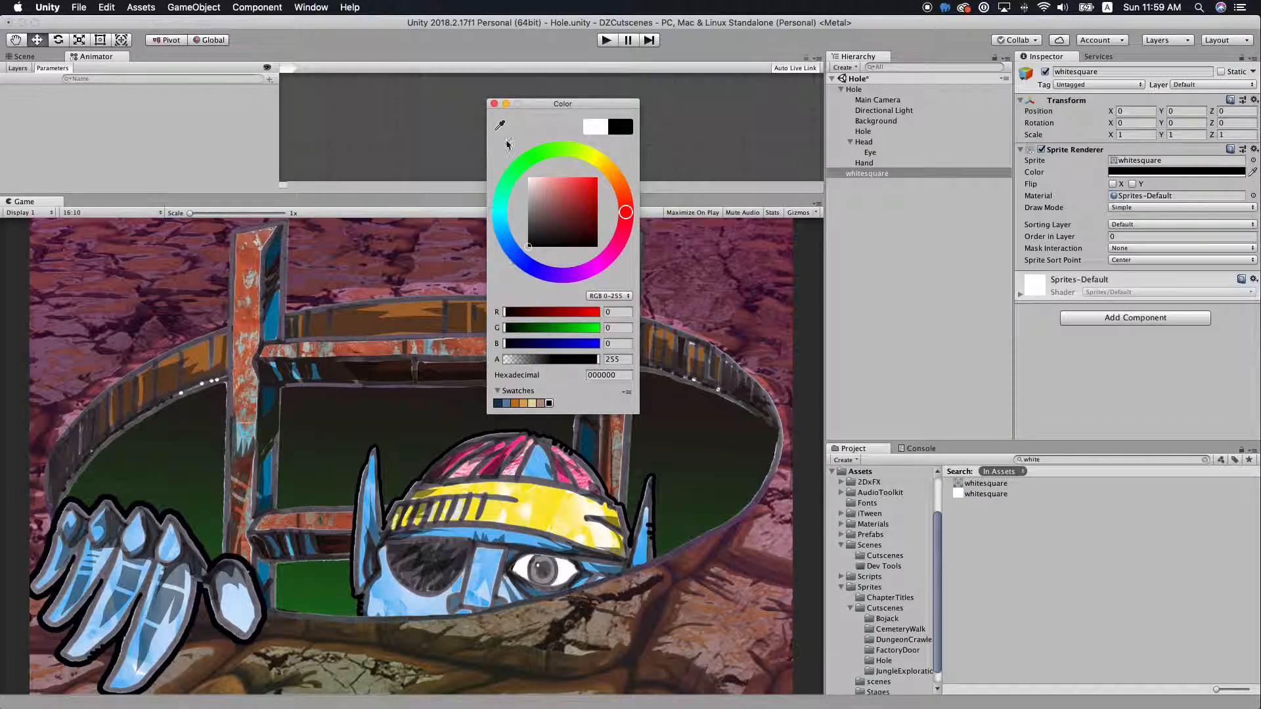
{"action": "left_click", "coordinate": [495, 103]}
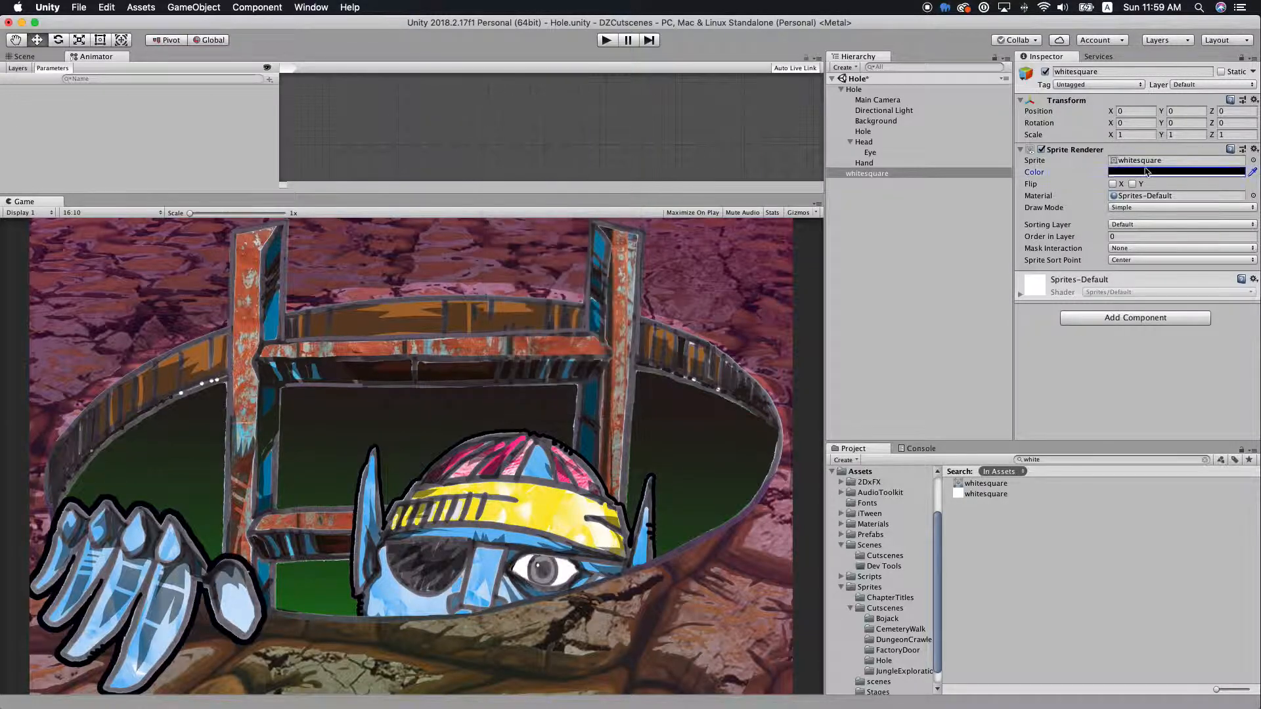
{"action": "left_click", "coordinate": [1126, 135]}
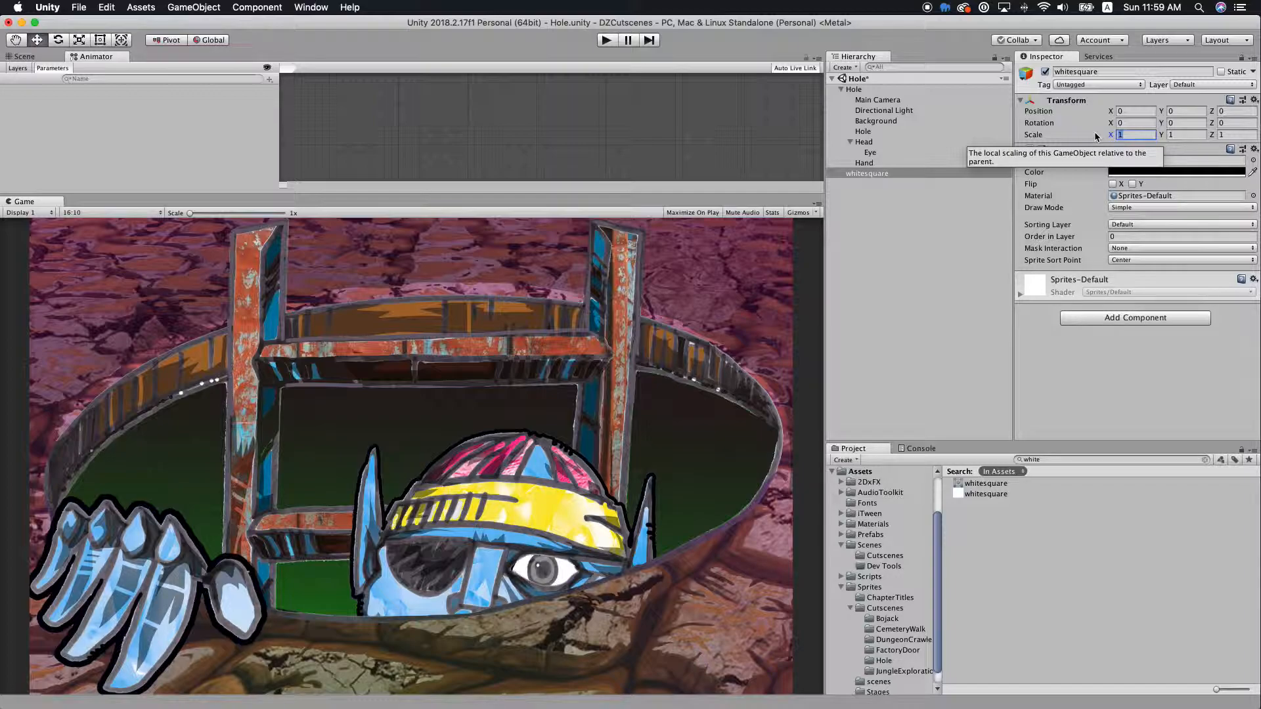
{"action": "type", "text": "160"}
{"action": "key", "text": "Tab"}
{"action": "type", "text": "120"}
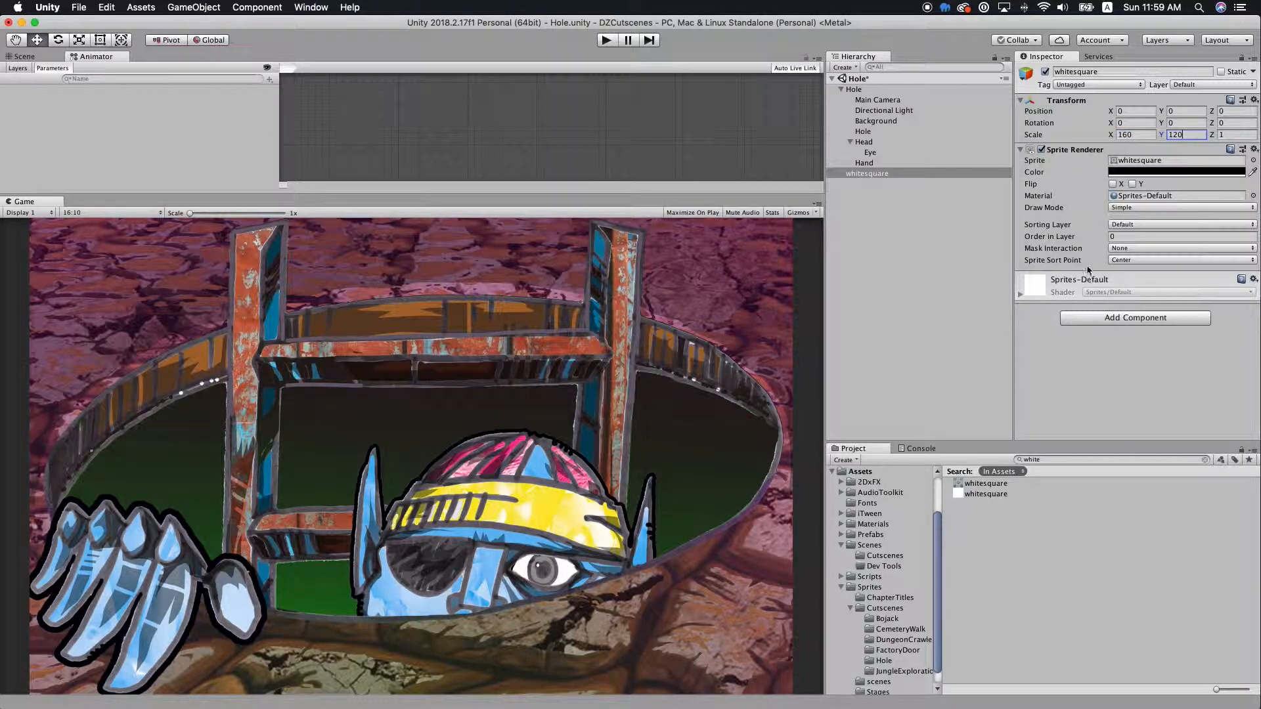
Set the whitesquare's Order in Layer to 10 and disable its Sprite Renderer.
{"action": "left_click", "coordinate": [1085, 237]}
{"action": "type", "text": "10"}
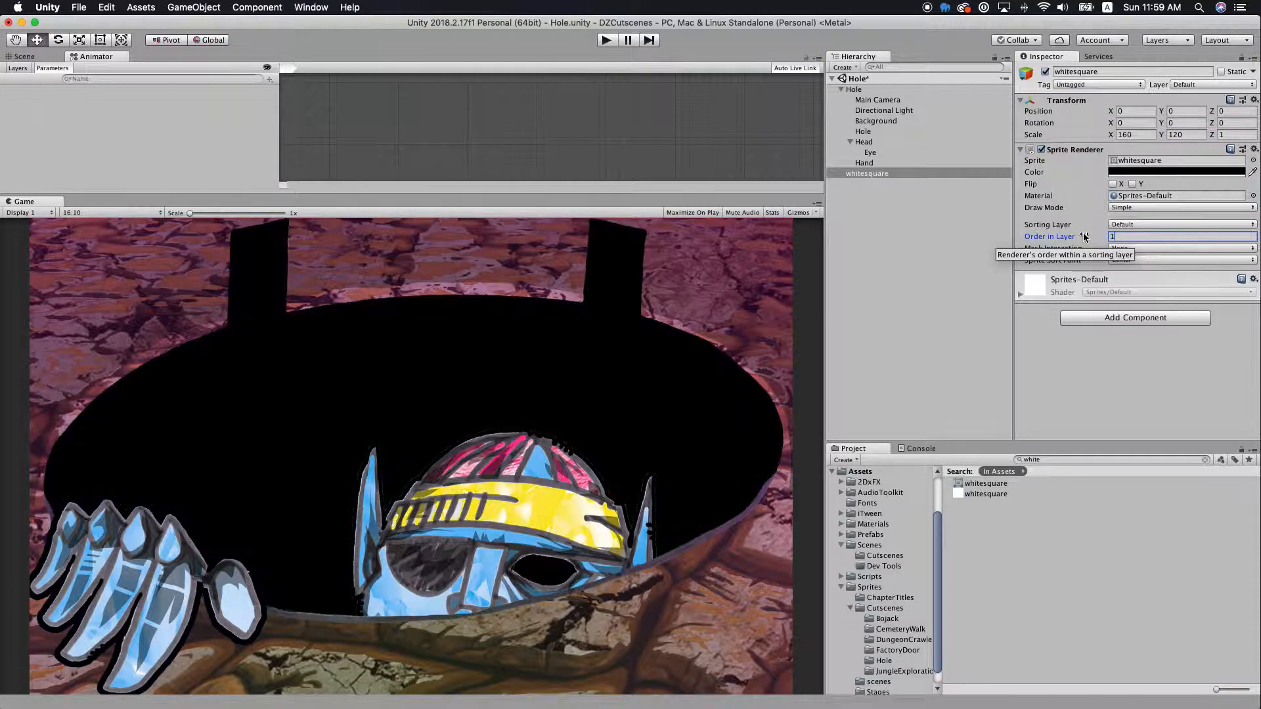
{"action": "left_click", "coordinate": [917, 267]}
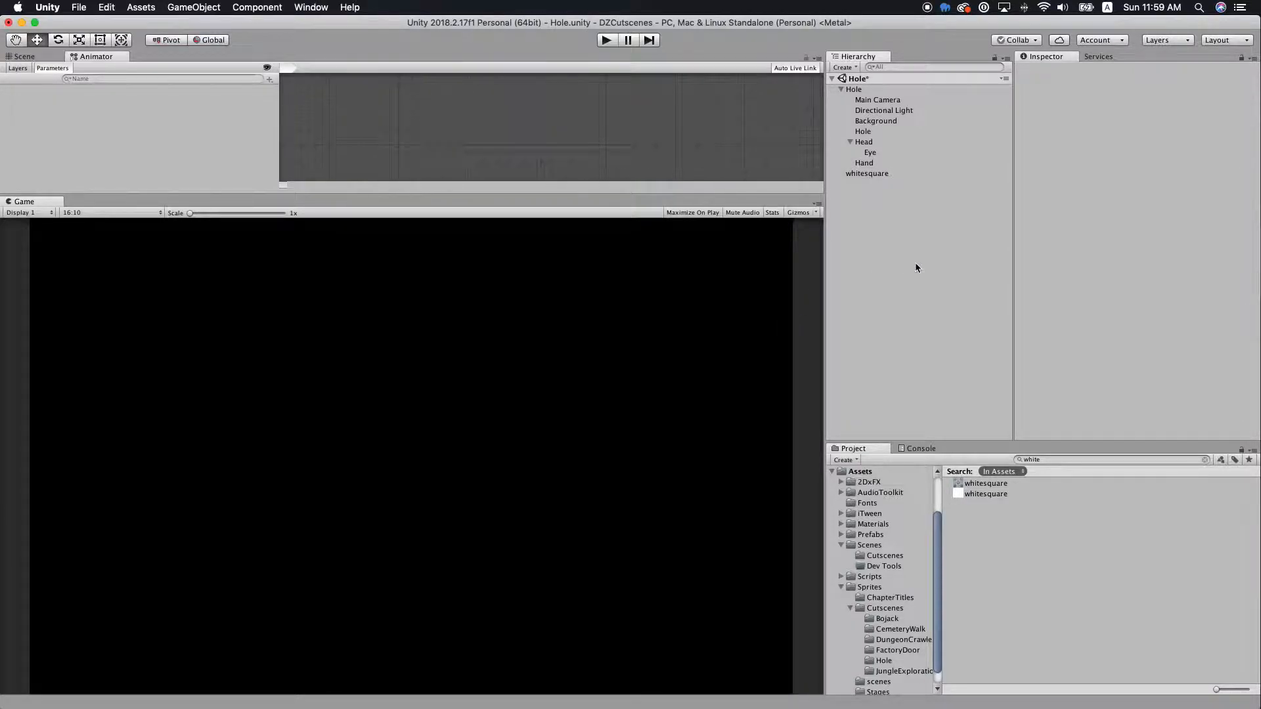
{"action": "left_click", "coordinate": [885, 176]}
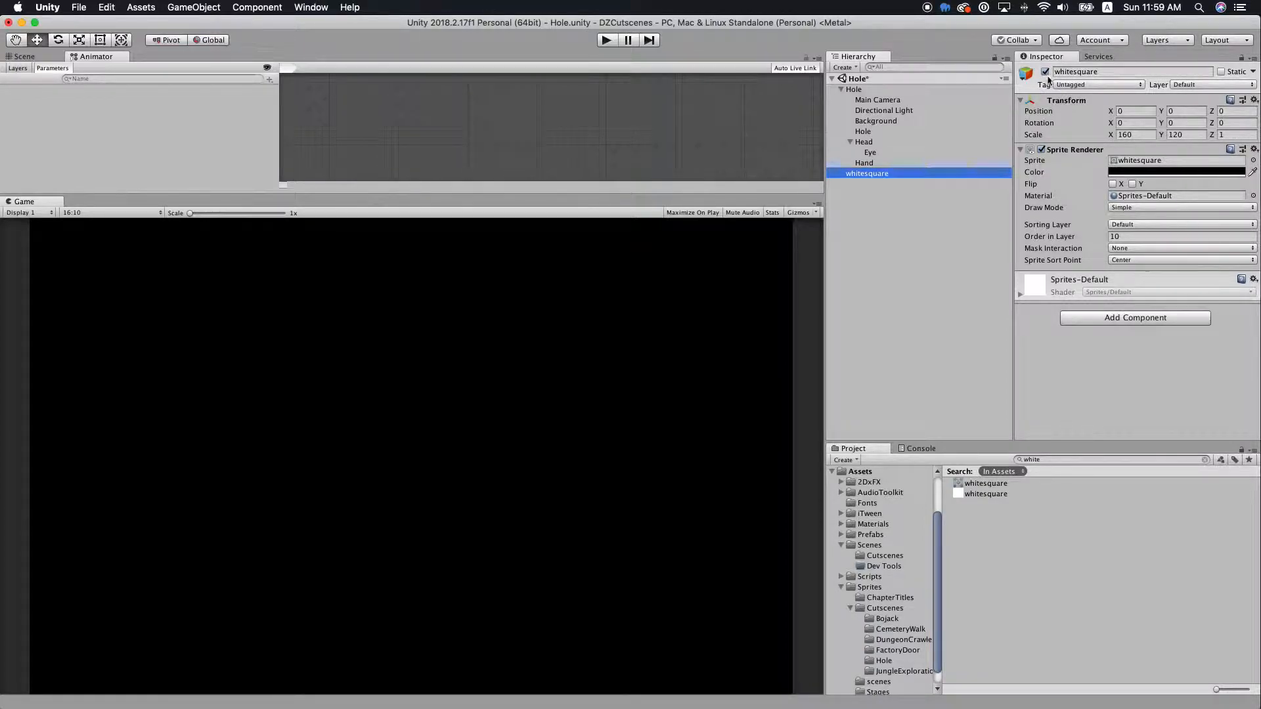
{"action": "left_click", "coordinate": [1041, 151]}
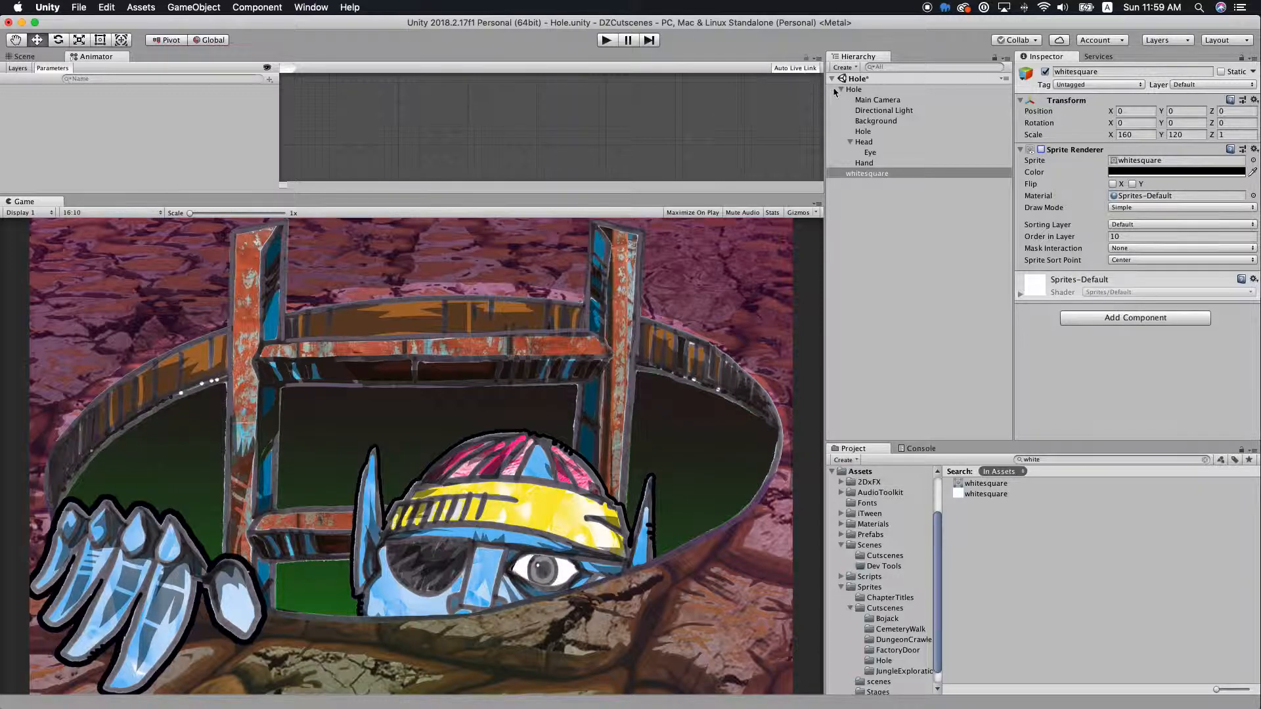
Add an Animator component to the root Hole object and check the existing animator controllers without assigning one.
{"action": "left_click", "coordinate": [861, 92]}
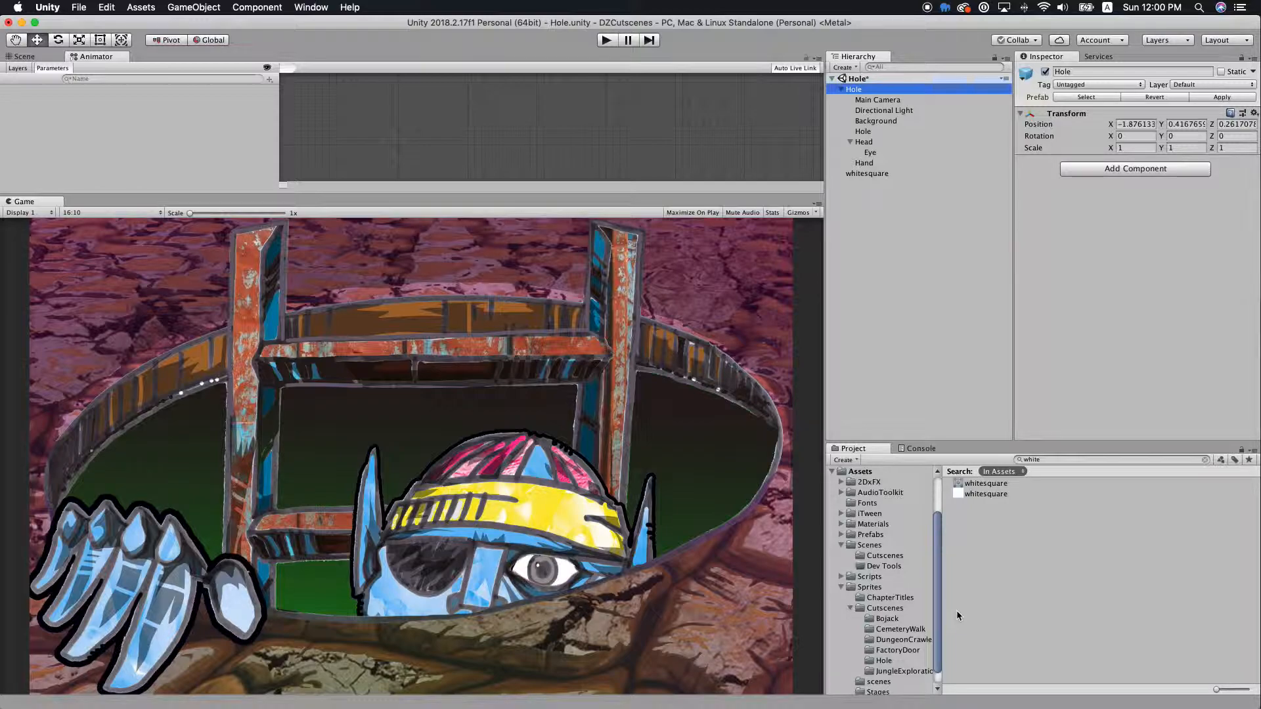
{"action": "left_click", "coordinate": [1097, 168]}
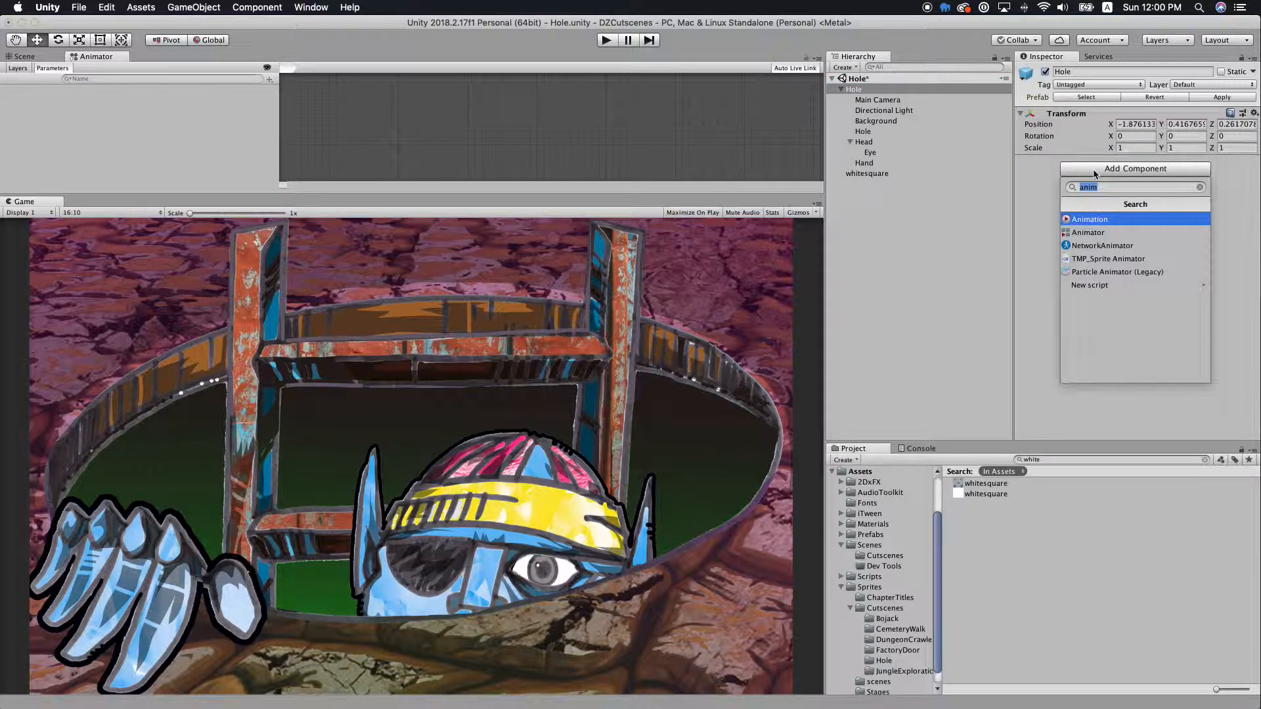
{"action": "left_click", "coordinate": [1103, 234]}
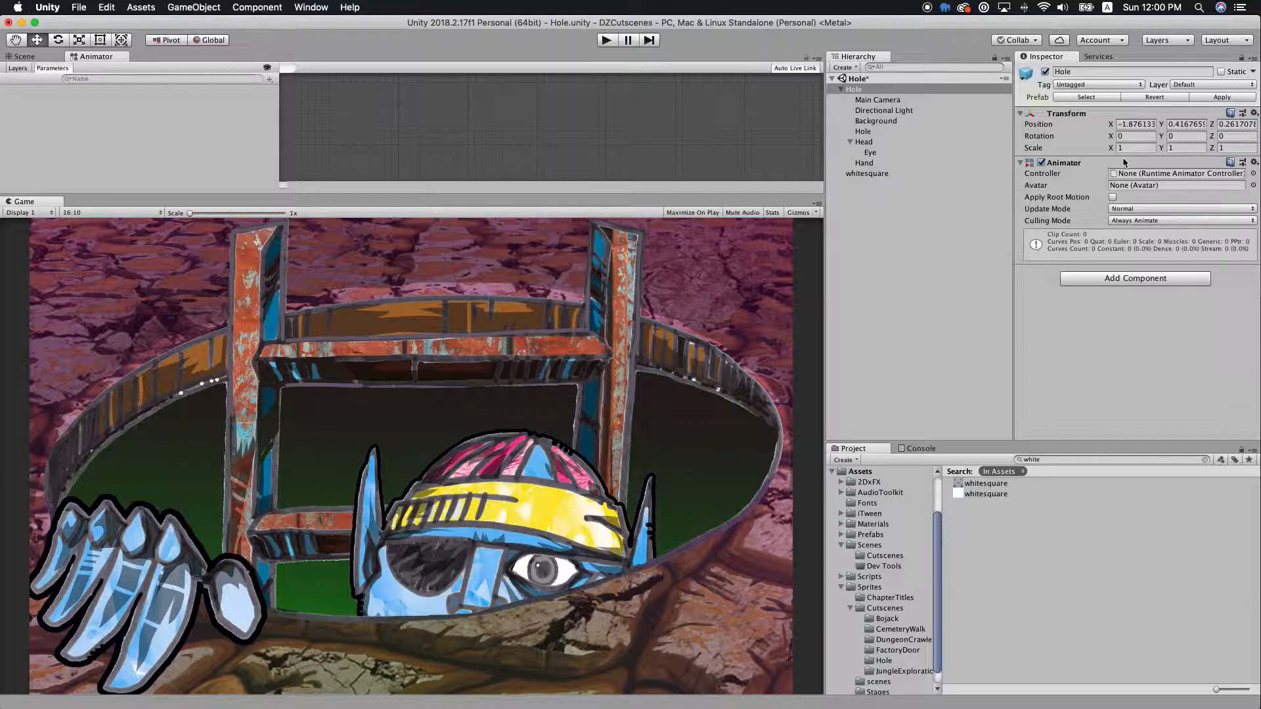
{"action": "left_click", "coordinate": [1254, 175]}
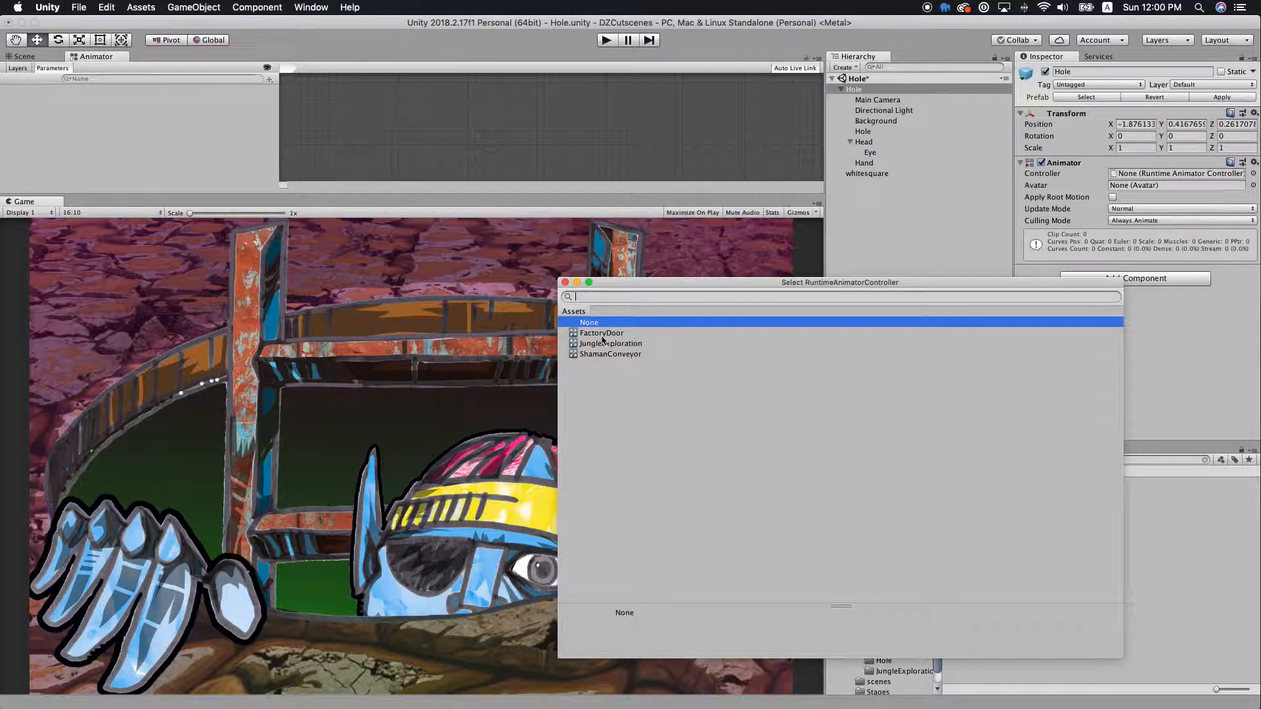
{"action": "left_click", "coordinate": [565, 282]}
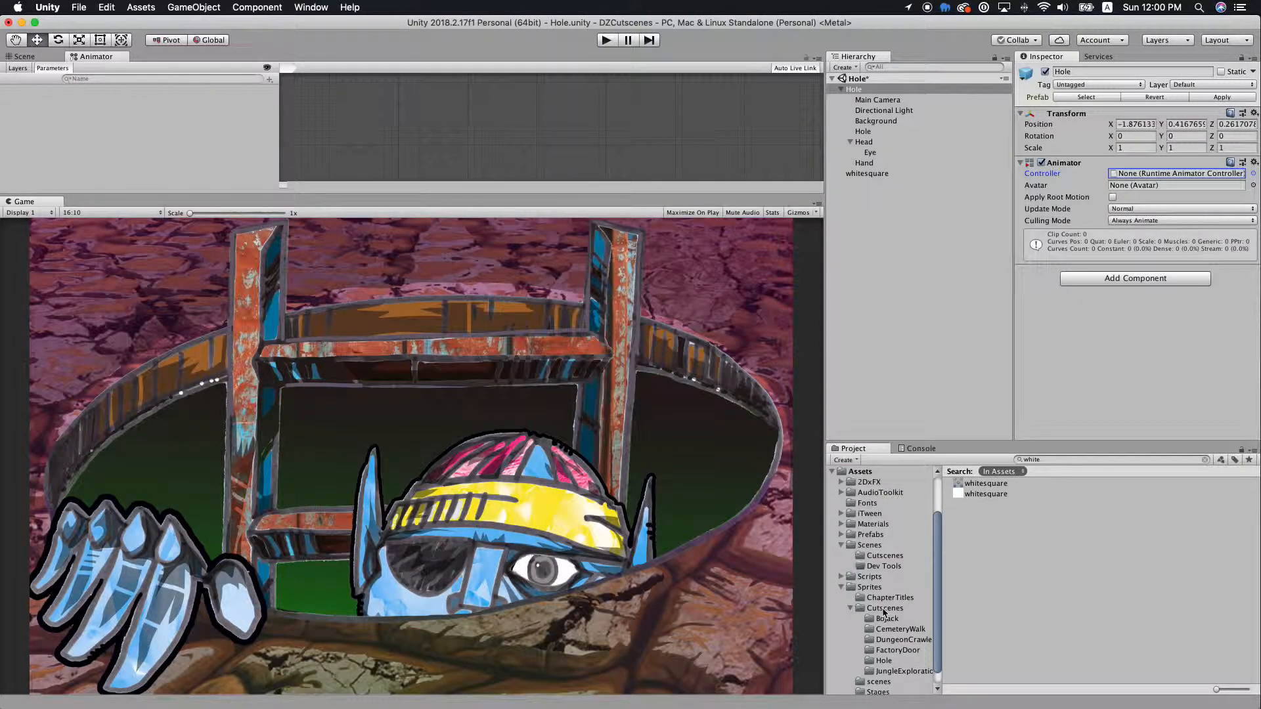
Create an Animator Controller named Hole in the Assets/Sprites/Cutscenes/Hole folder.
{"action": "left_click", "coordinate": [885, 660]}
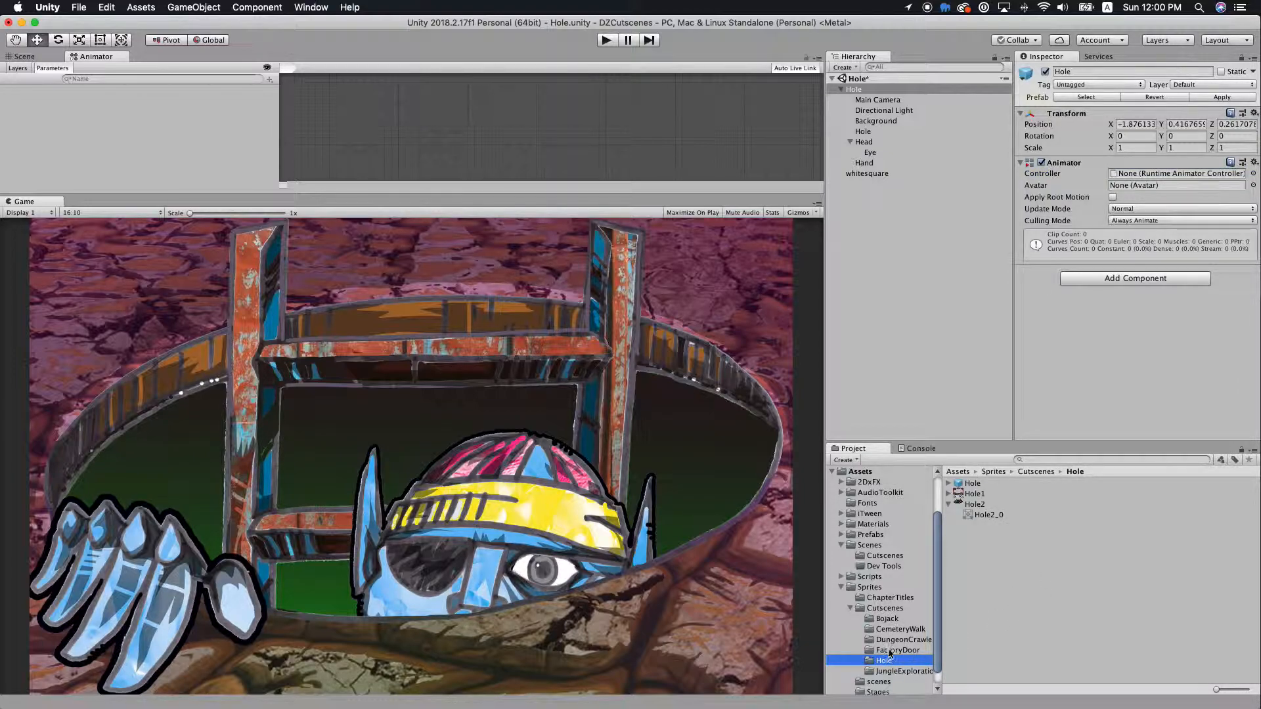
{"action": "right_click", "coordinate": [979, 539]}
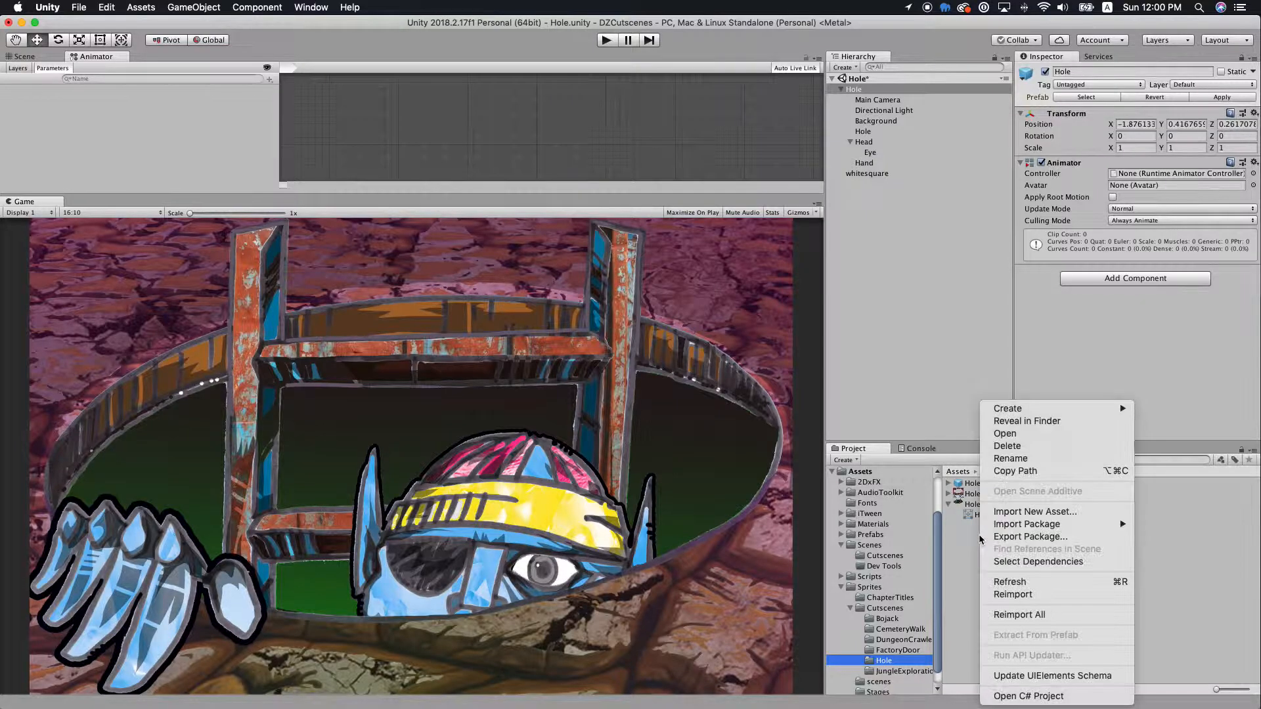
{"action": "mouse_move", "coordinate": [1036, 411]}
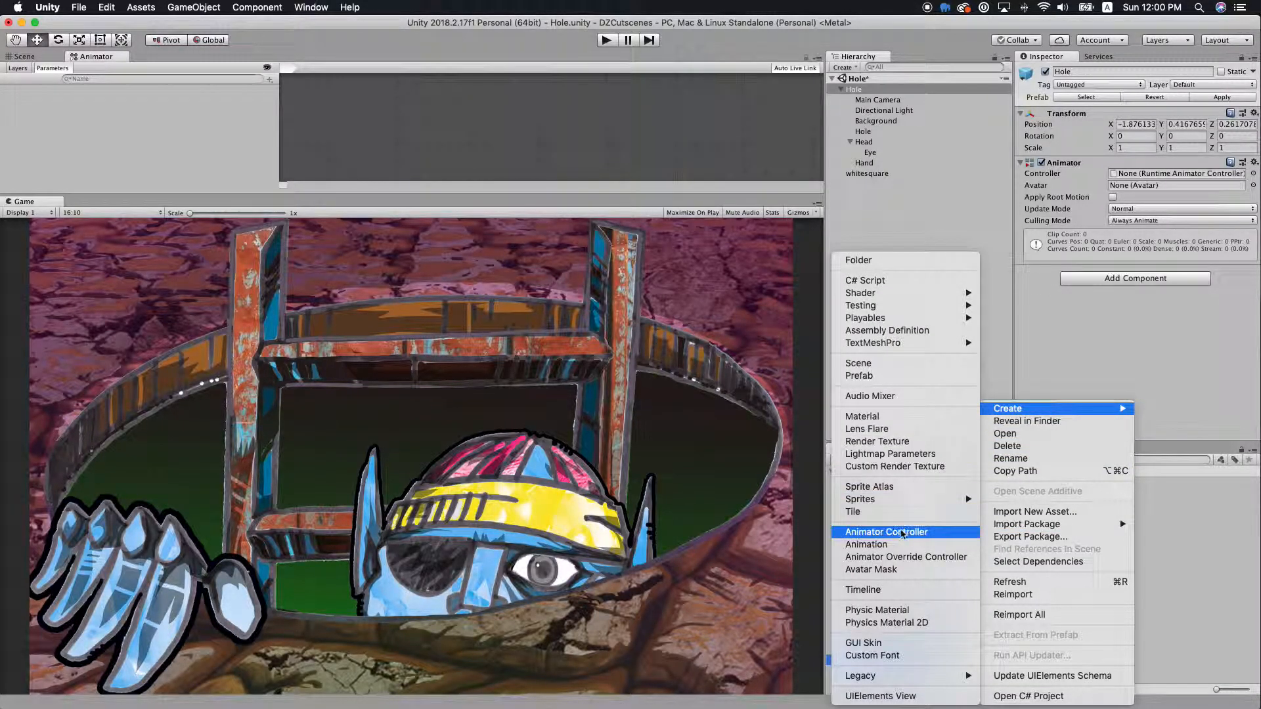
{"action": "left_click", "coordinate": [902, 535]}
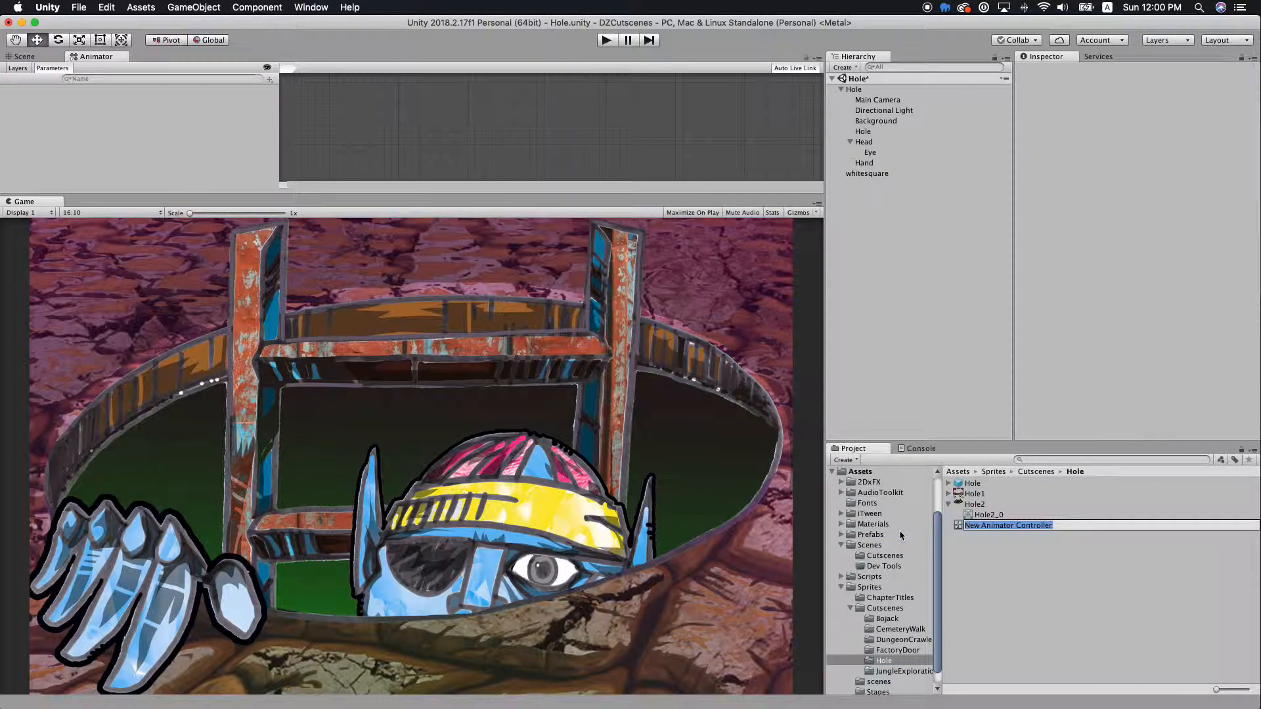
{"action": "type", "text": "Hol"}
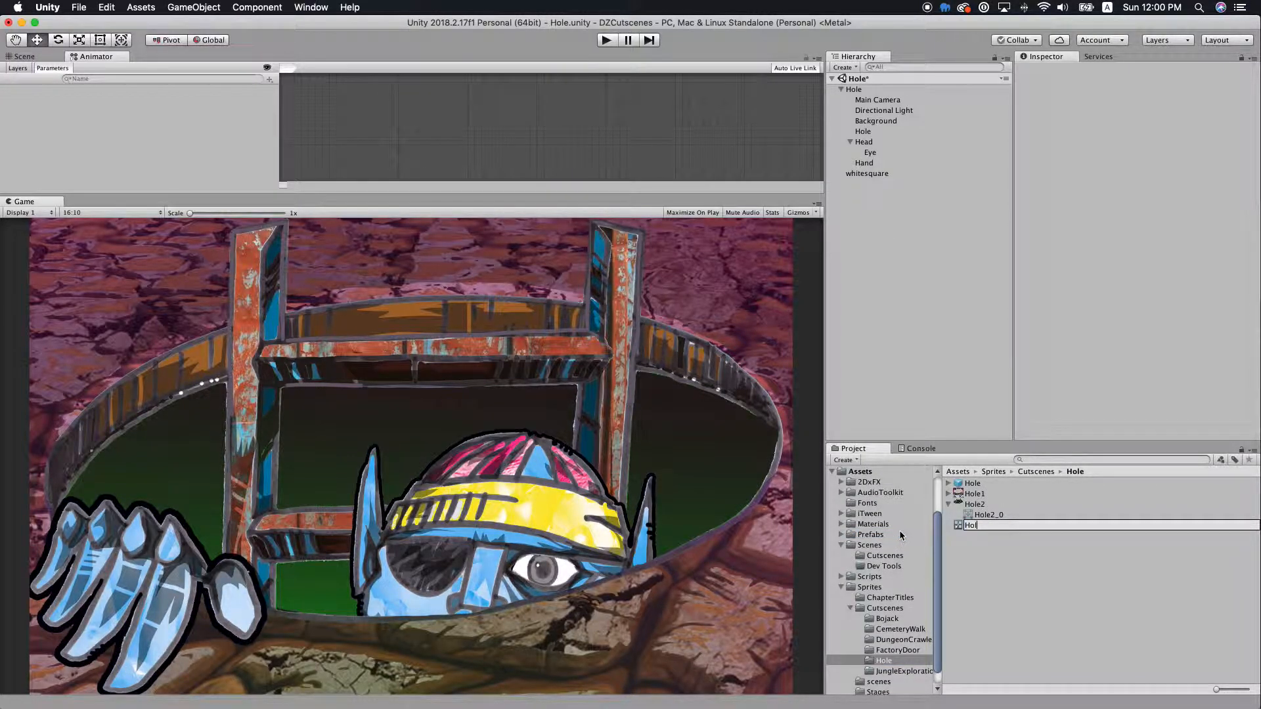
{"action": "type", "text": "e"}
{"action": "key", "text": "Return"}
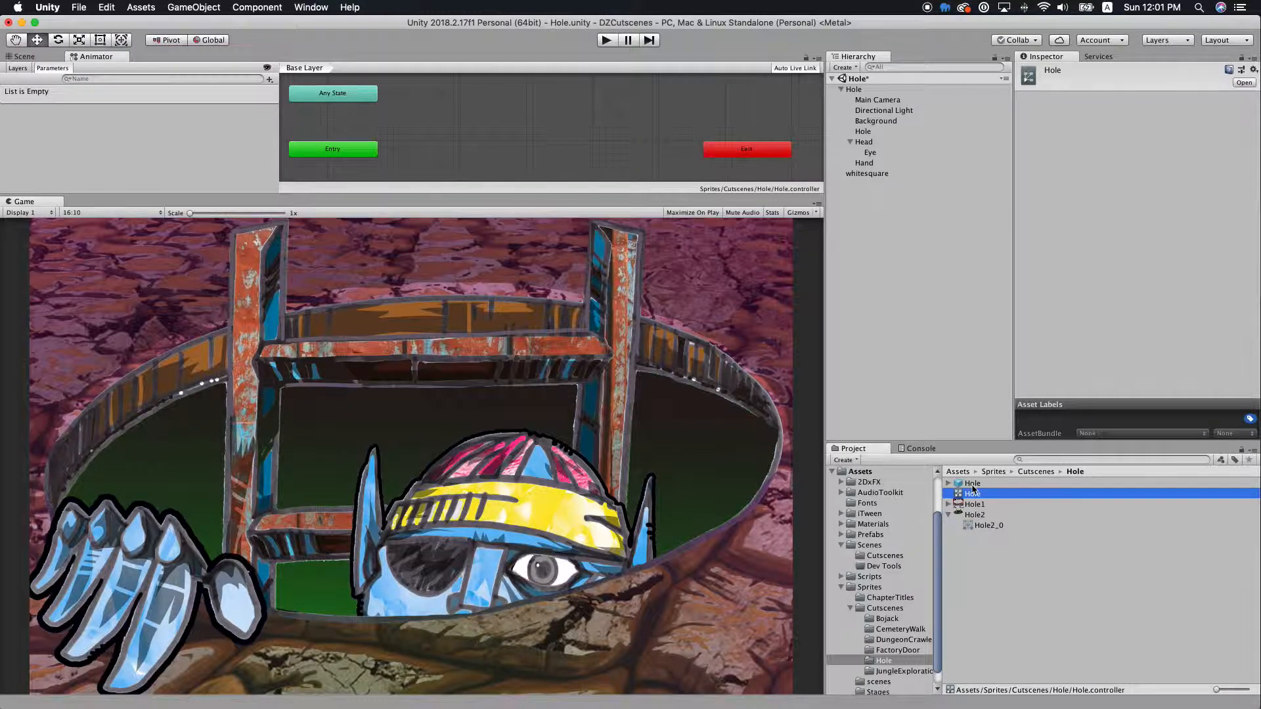
Enlarge the Animator view and assign the Hole animator controller to the root Hole object's Animator component.
{"action": "left_click_drag", "start_coordinate": [341, 195], "coordinate": [331, 301]}
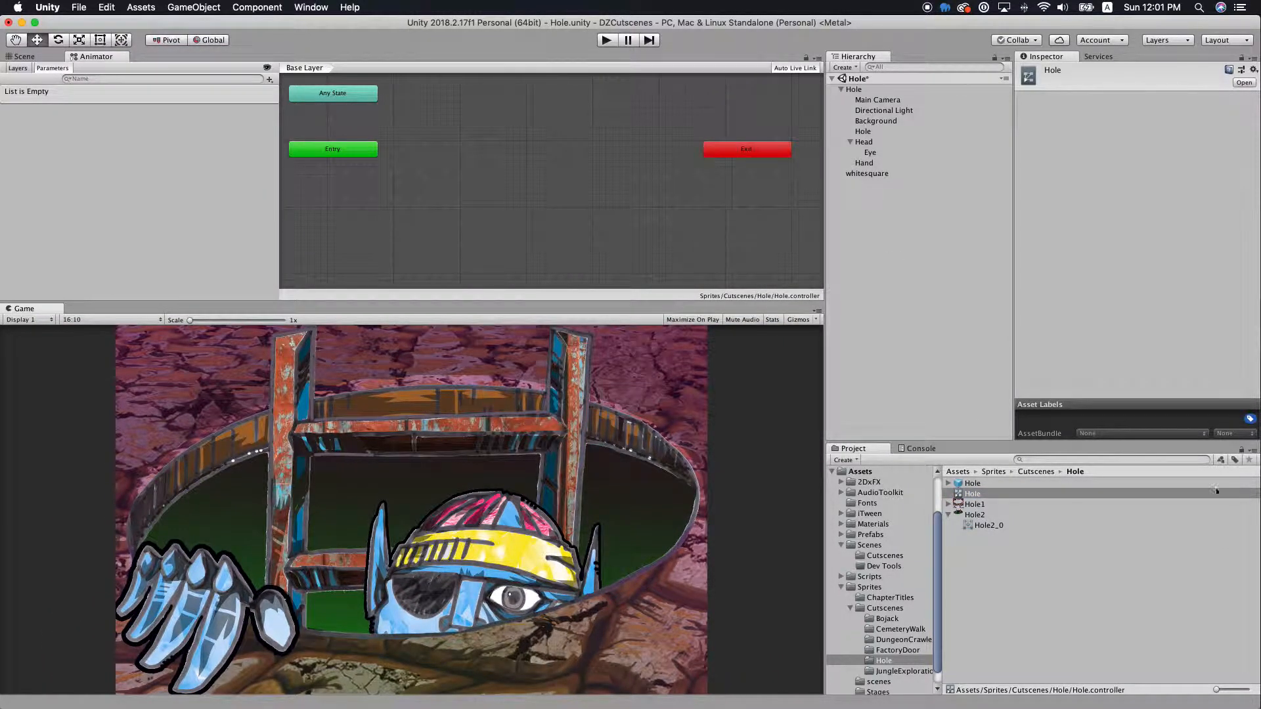
{"action": "left_click", "coordinate": [854, 89]}
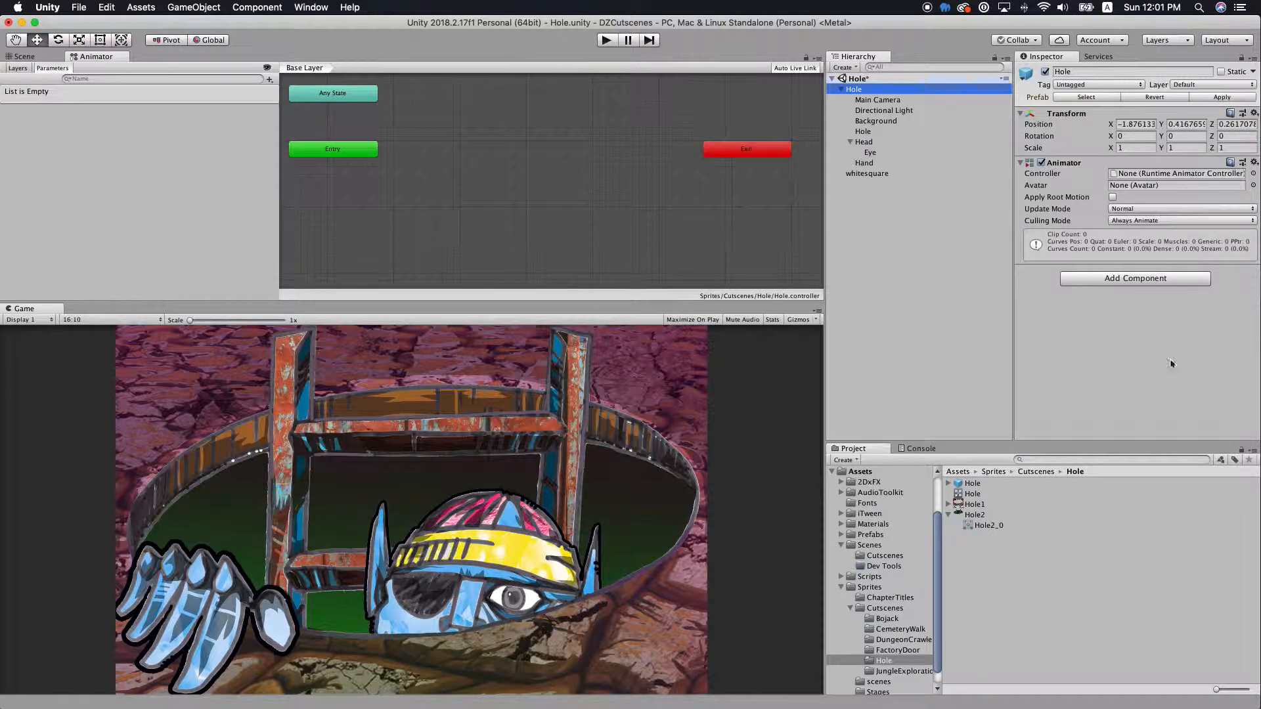
{"action": "left_click_drag", "start_coordinate": [973, 494], "coordinate": [1190, 177]}
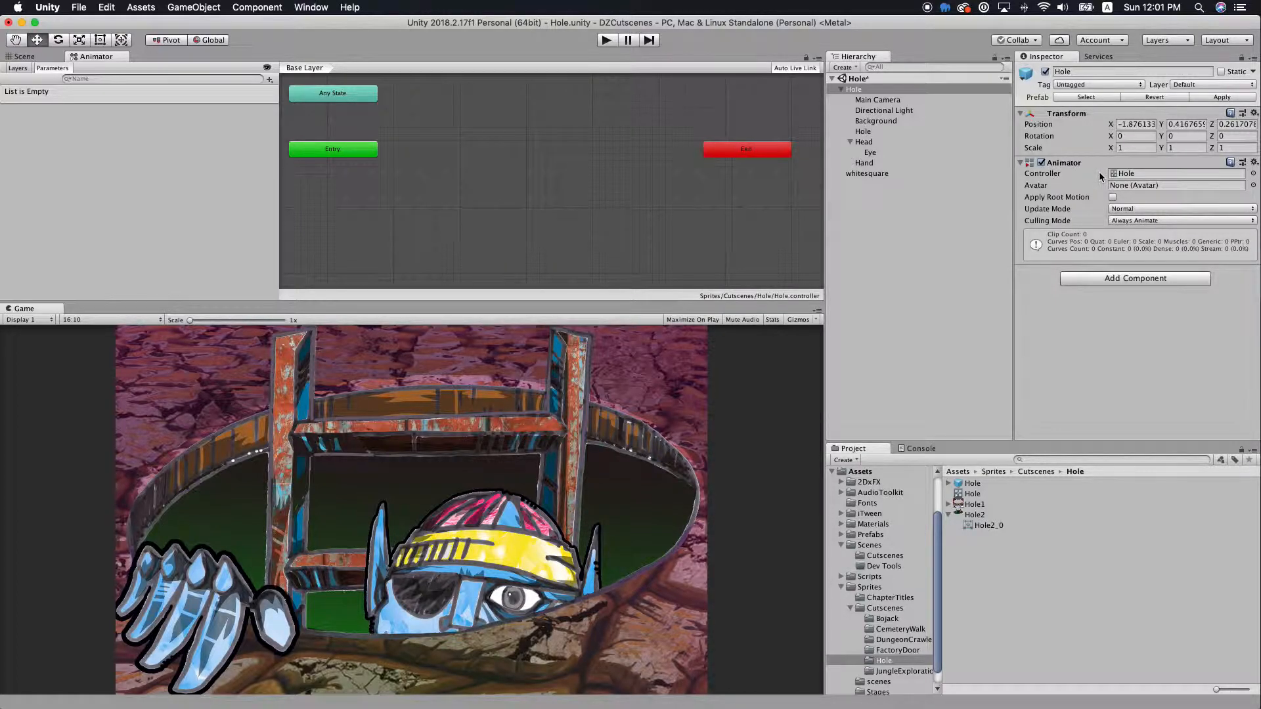
Open the Animation window for the root Hole object, dock it beside the Animator view and enlarge that area.
{"action": "left_click", "coordinate": [862, 90]}
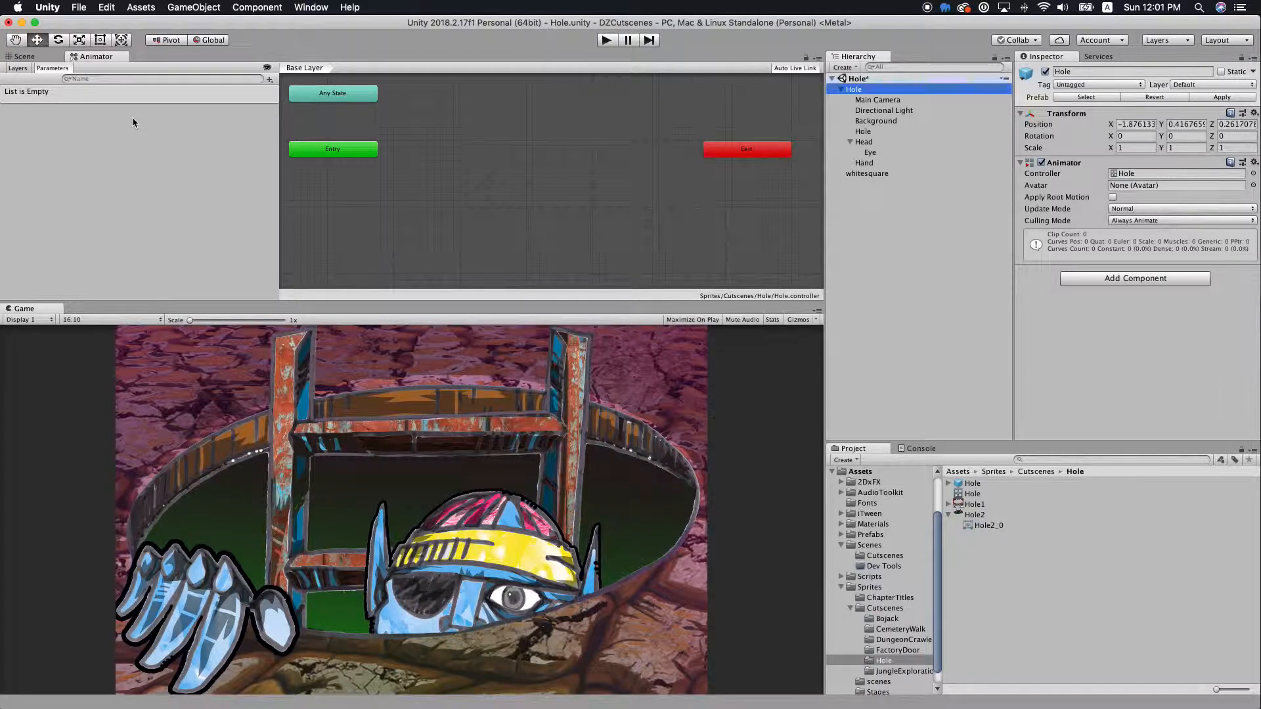
{"action": "left_click", "coordinate": [318, 9]}
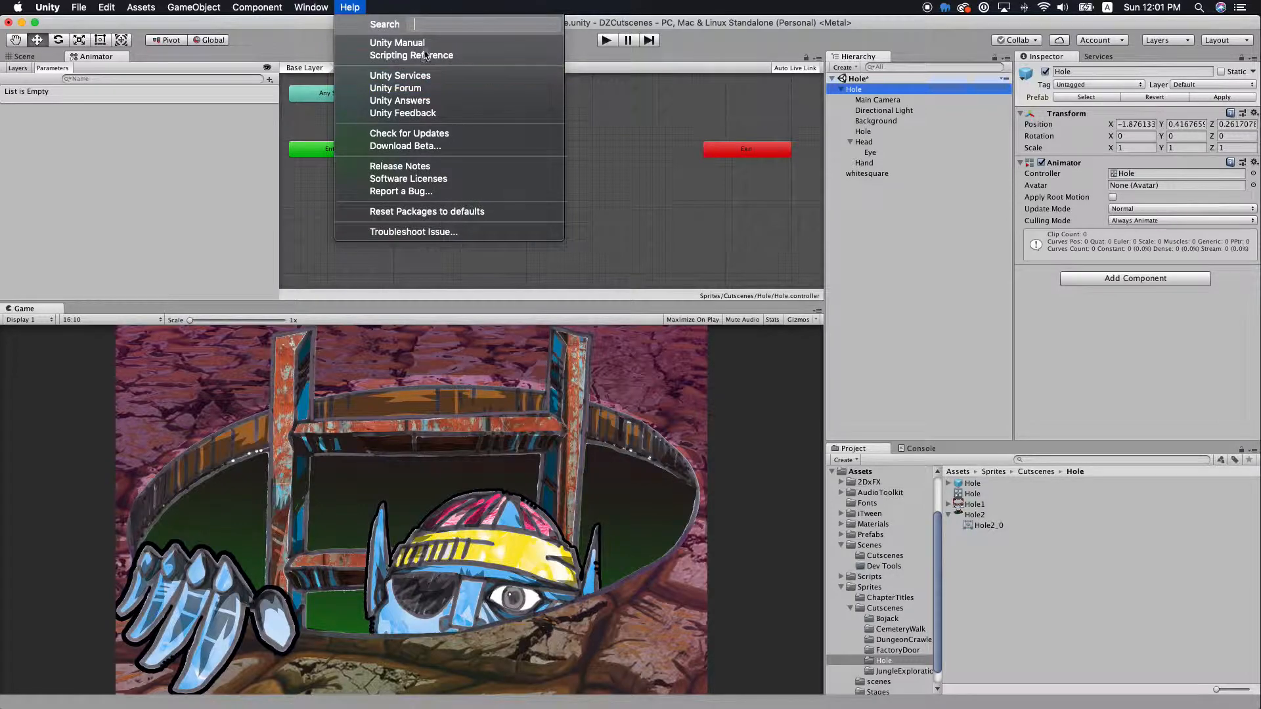
{"action": "mouse_move", "coordinate": [341, 224]}
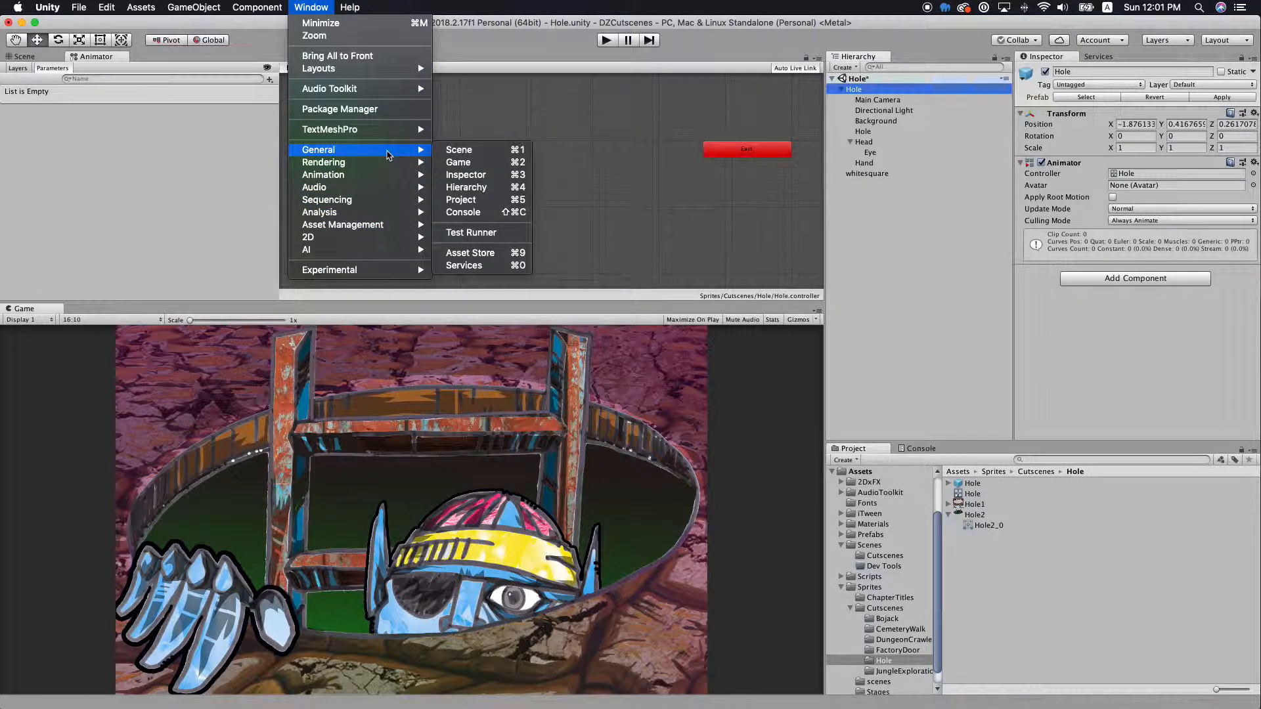
{"action": "mouse_move", "coordinate": [376, 180]}
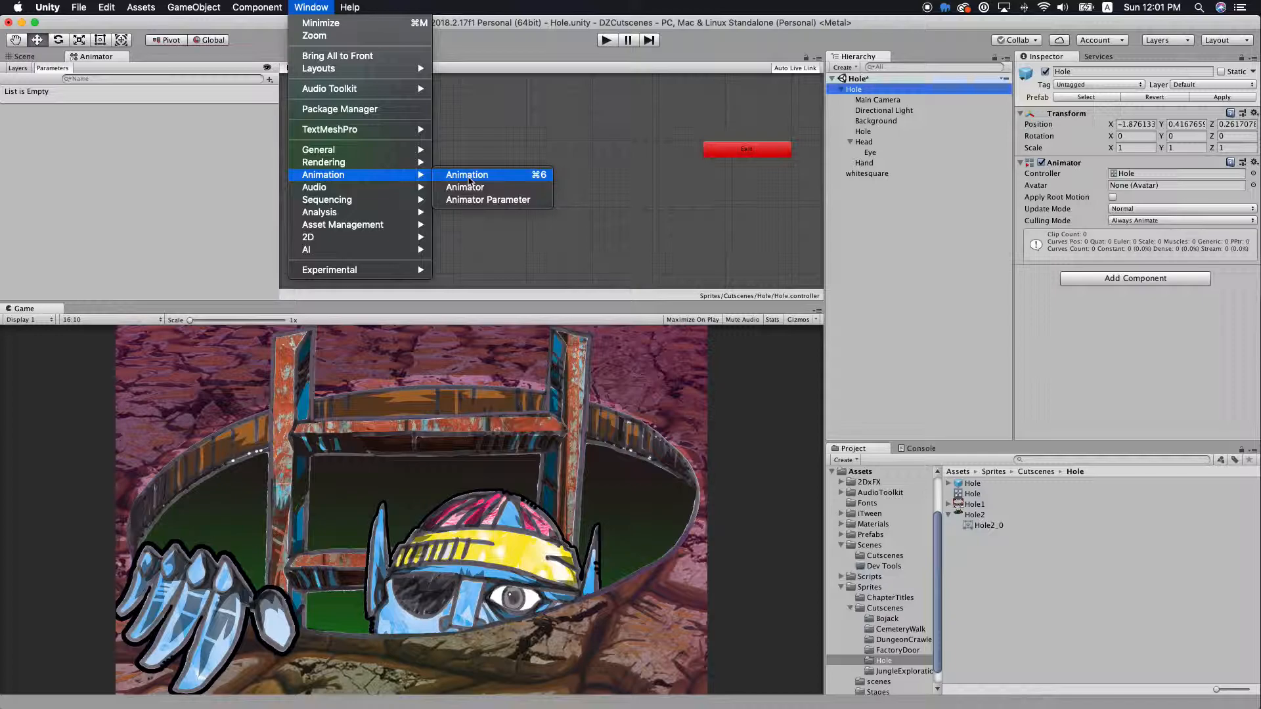
{"action": "left_click", "coordinate": [470, 187]}
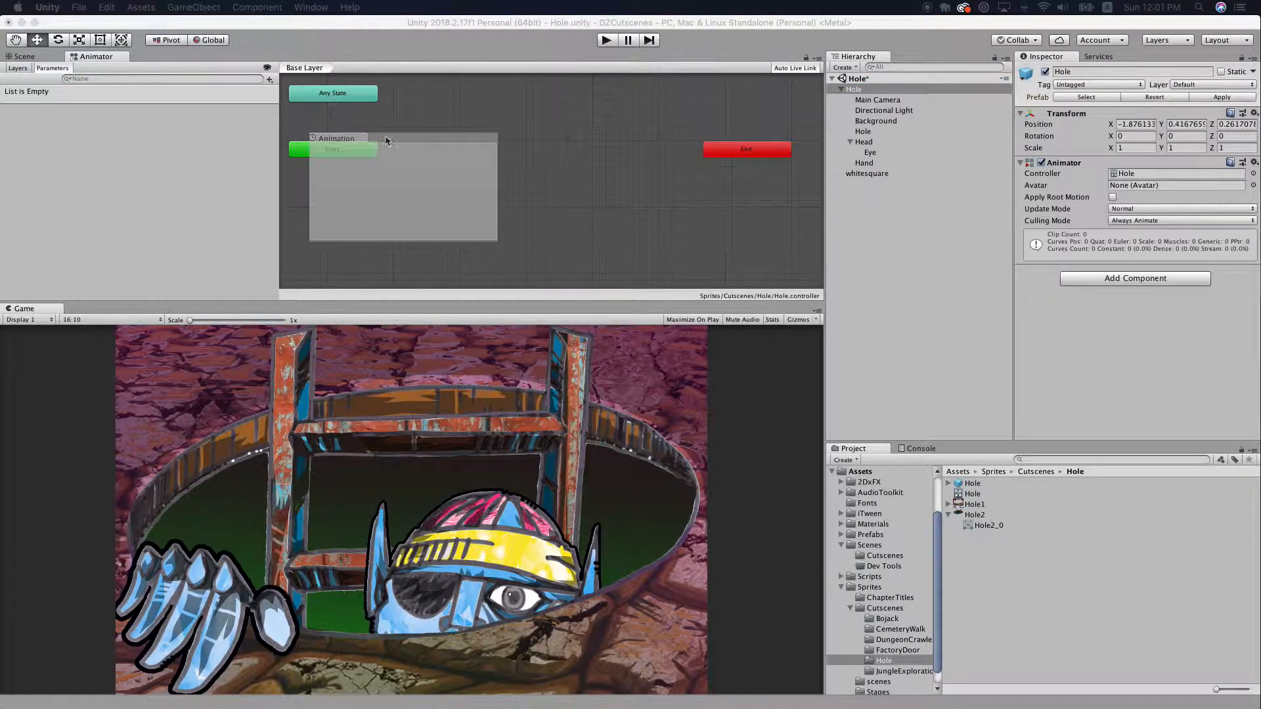
{"action": "left_click_drag", "start_coordinate": [303, 98], "coordinate": [201, 58]}
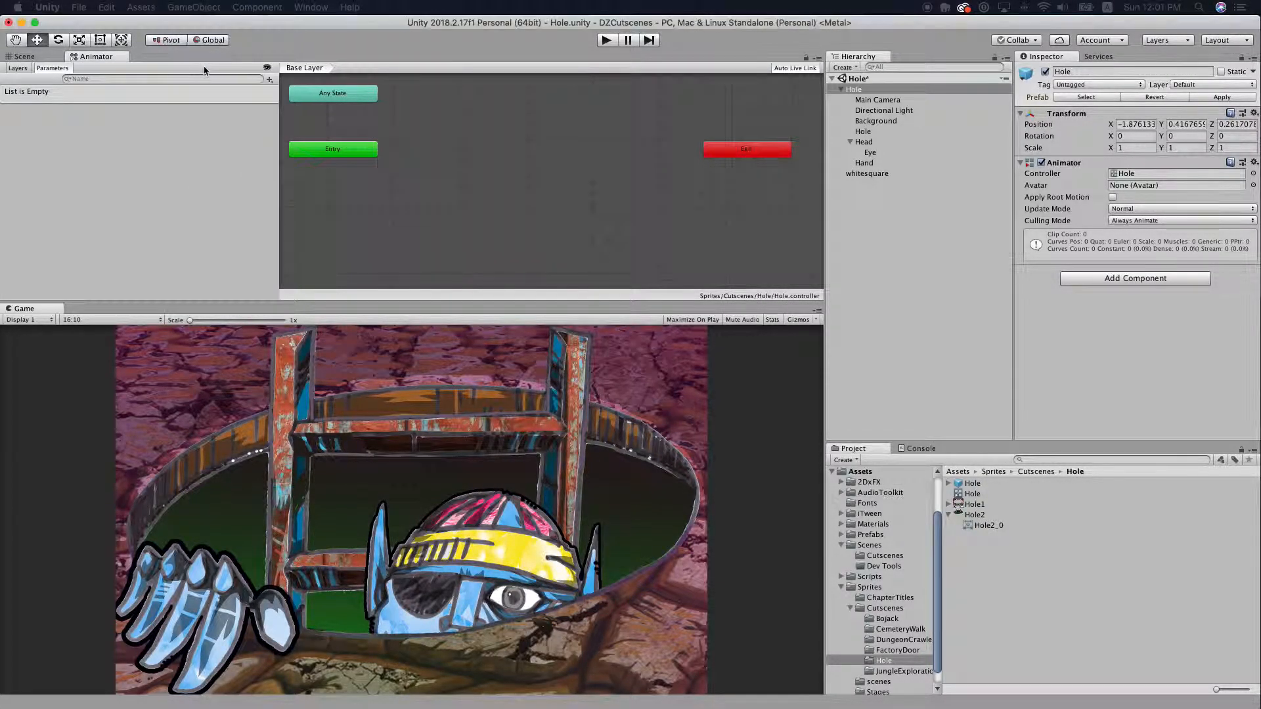
{"action": "left_click_drag", "start_coordinate": [325, 299], "coordinate": [329, 325]}
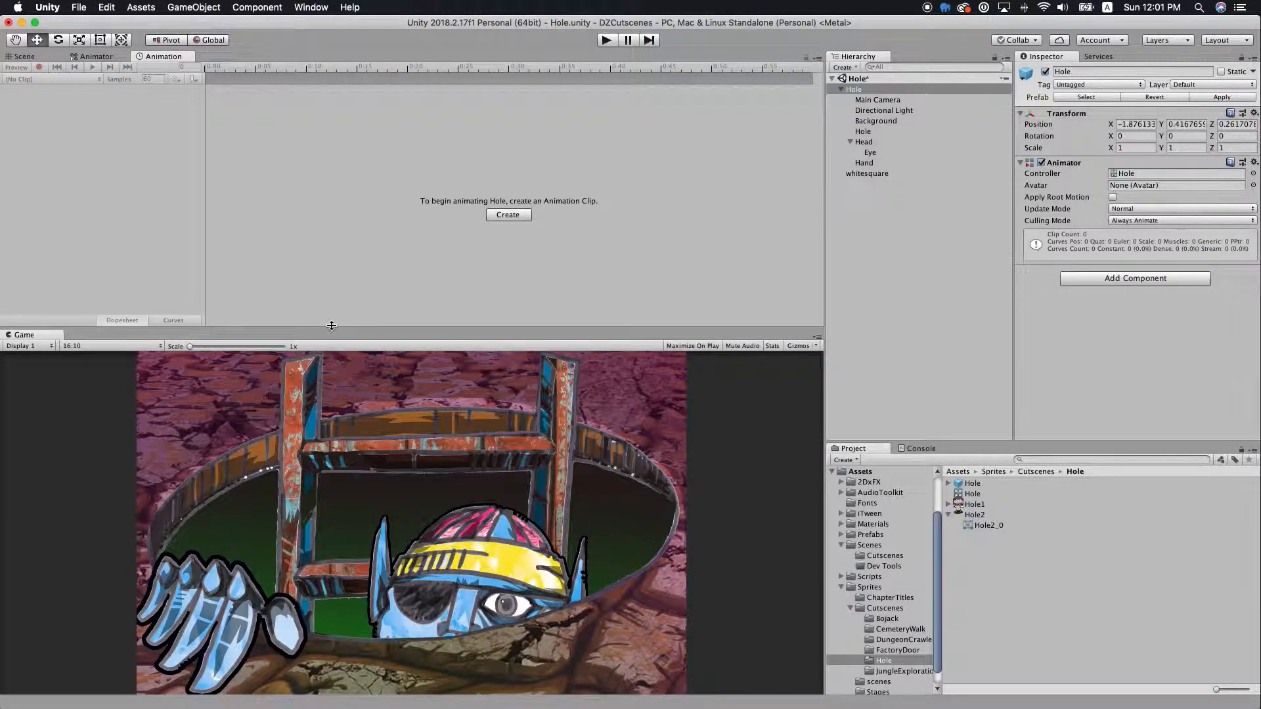
Create an animation clip named ArcherPoppingUp for the Hole object in the Cutscenes/Hole folder.
{"action": "left_click", "coordinate": [508, 214]}
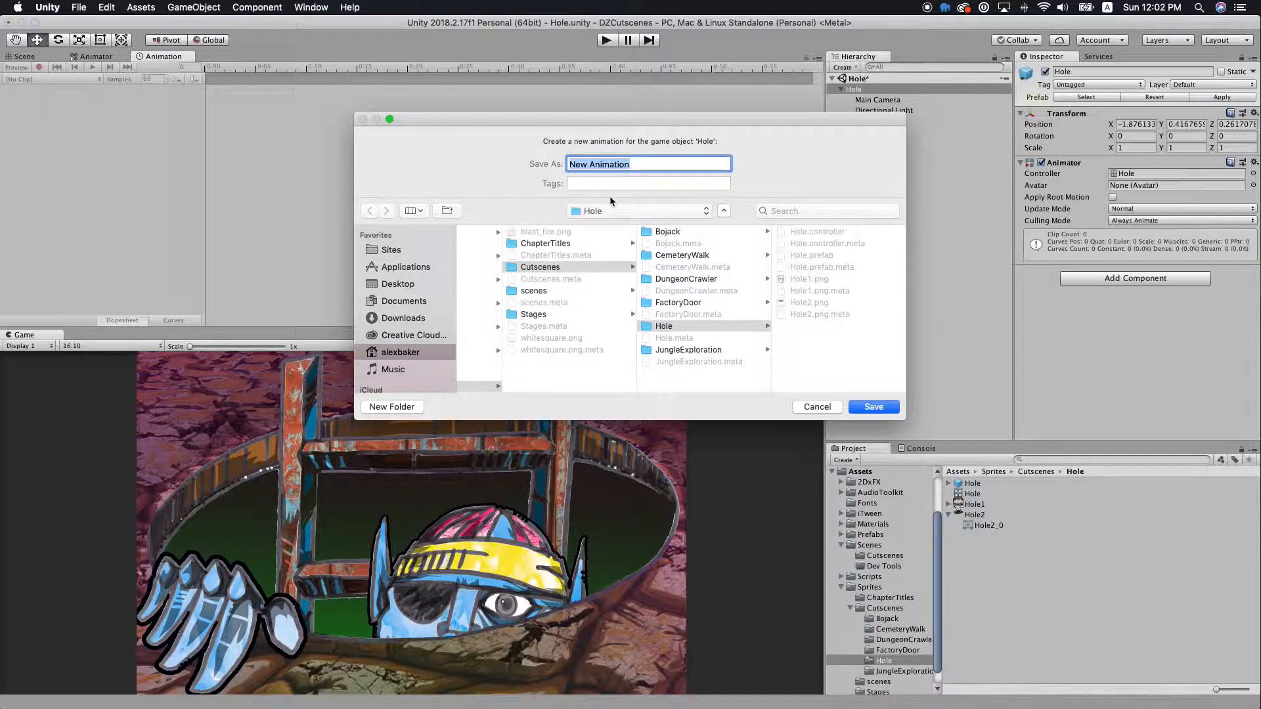
{"action": "type", "text": "ArcherPoppinUp"}
{"action": "key", "text": "Left"}
{"action": "key", "text": "Left"}
{"action": "type", "text": "f"}
{"action": "key", "text": "BackSpace"}
{"action": "type", "text": "g"}
{"action": "left_click", "coordinate": [872, 408]}
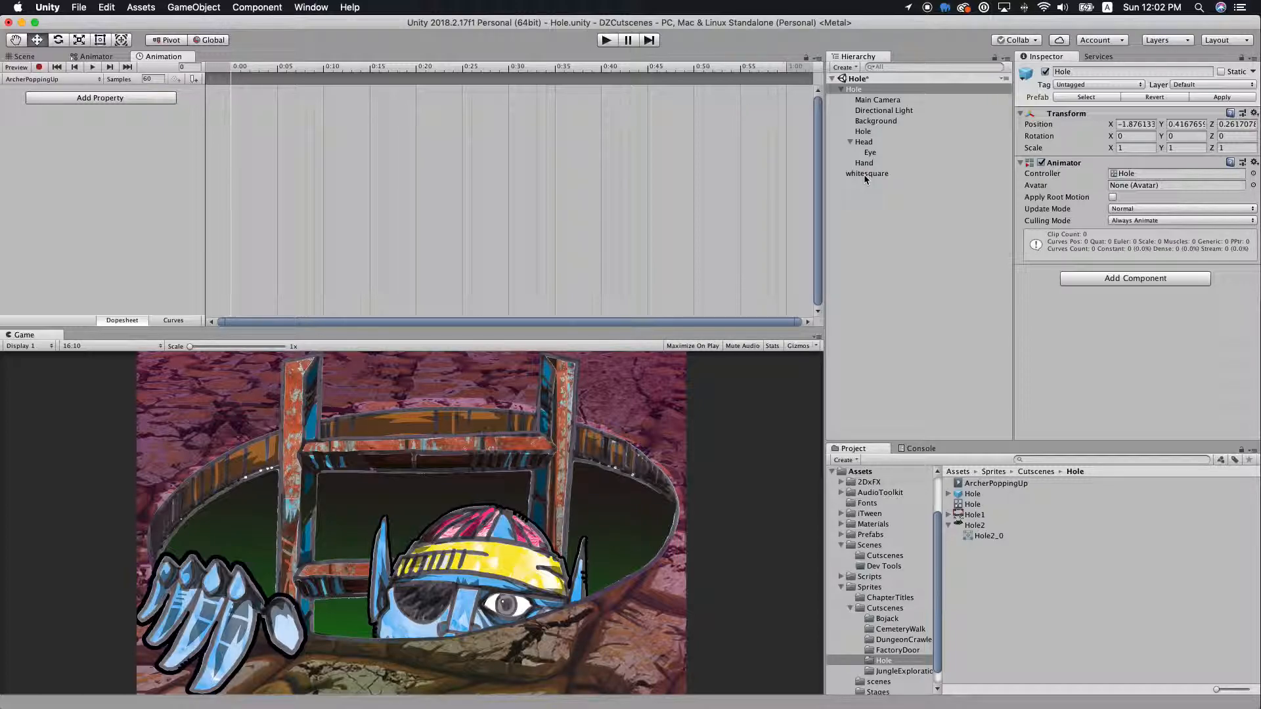
Check the clip's animatable objects and make the whitesquare a child of the root Hole object.
{"action": "left_click", "coordinate": [113, 99]}
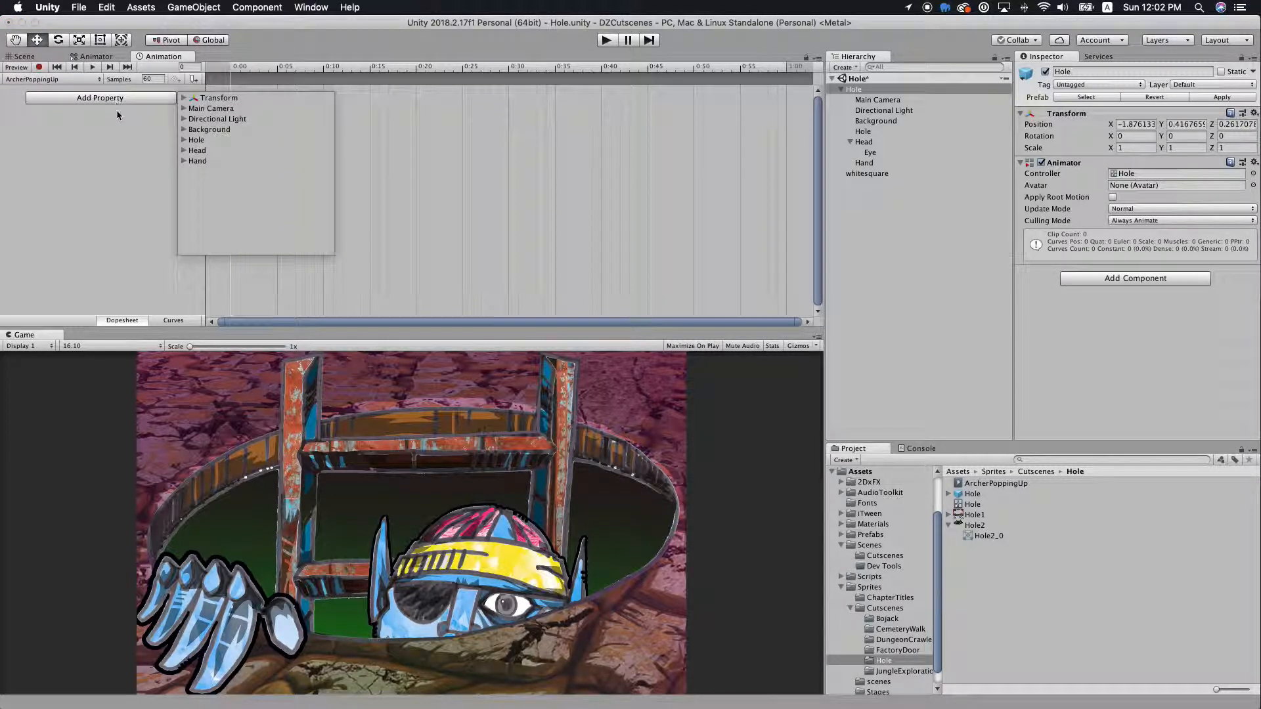
{"action": "left_click", "coordinate": [186, 131]}
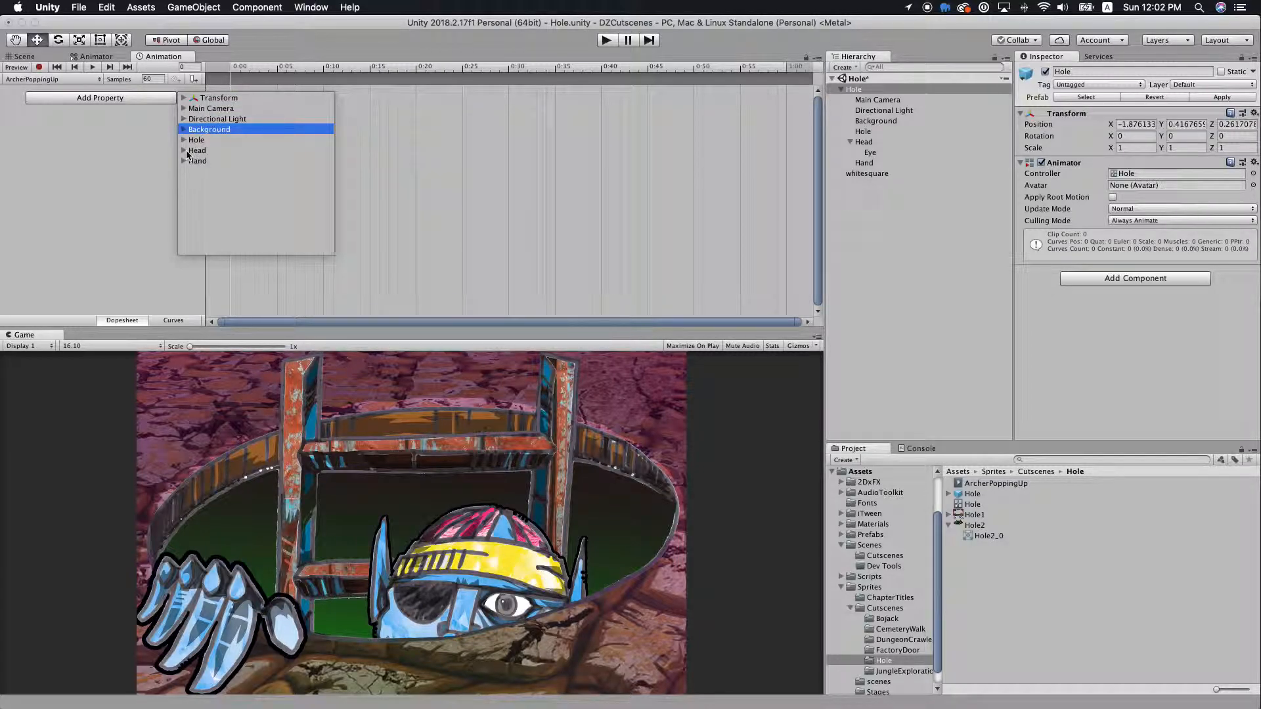
{"action": "left_click", "coordinate": [544, 193]}
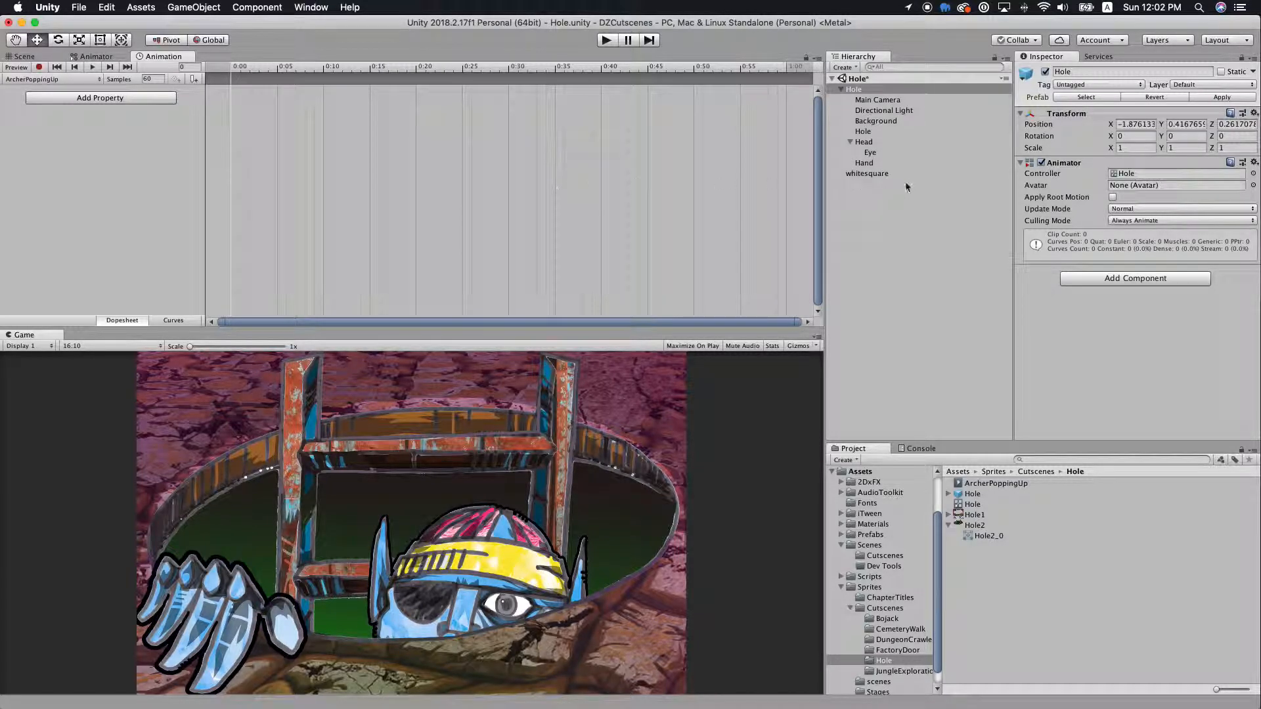
{"action": "left_click_drag", "start_coordinate": [861, 176], "coordinate": [854, 89]}
{"action": "left_click", "coordinate": [859, 90]}
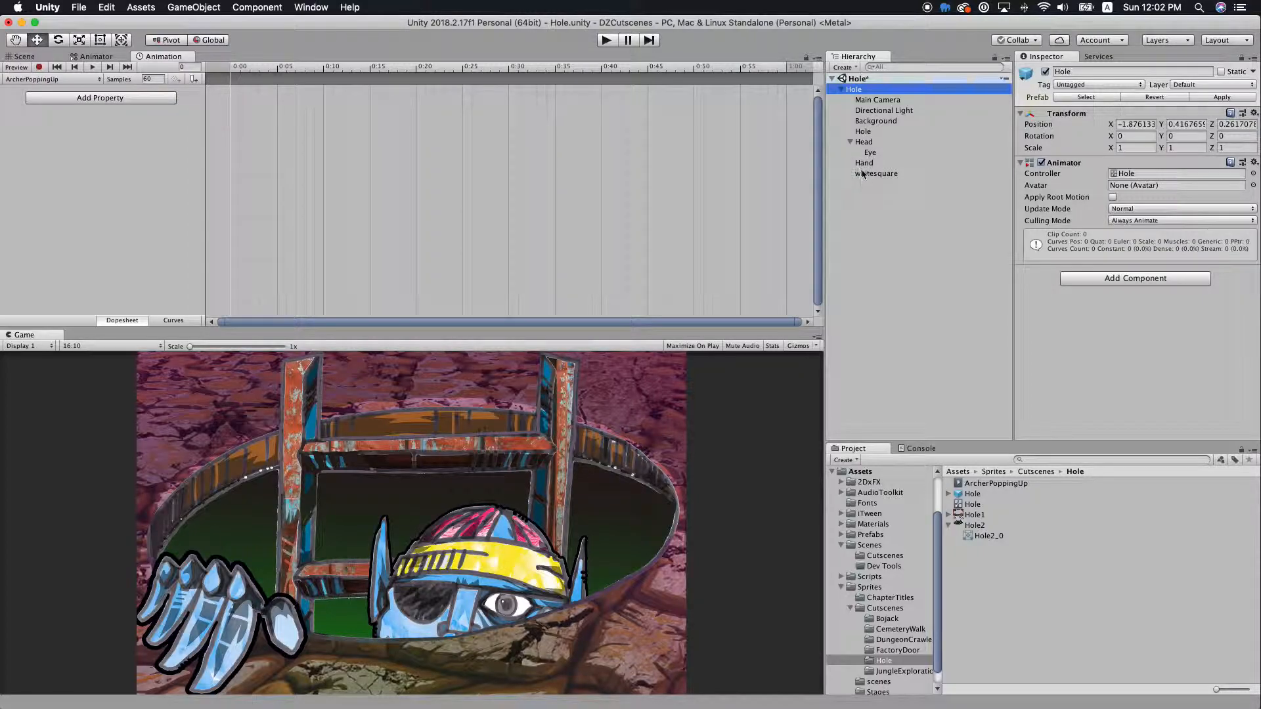
Check that the whitesquare is available for animating in the clip and rename it blacksquare.
{"action": "left_click", "coordinate": [100, 98]}
{"action": "left_click", "coordinate": [184, 172]}
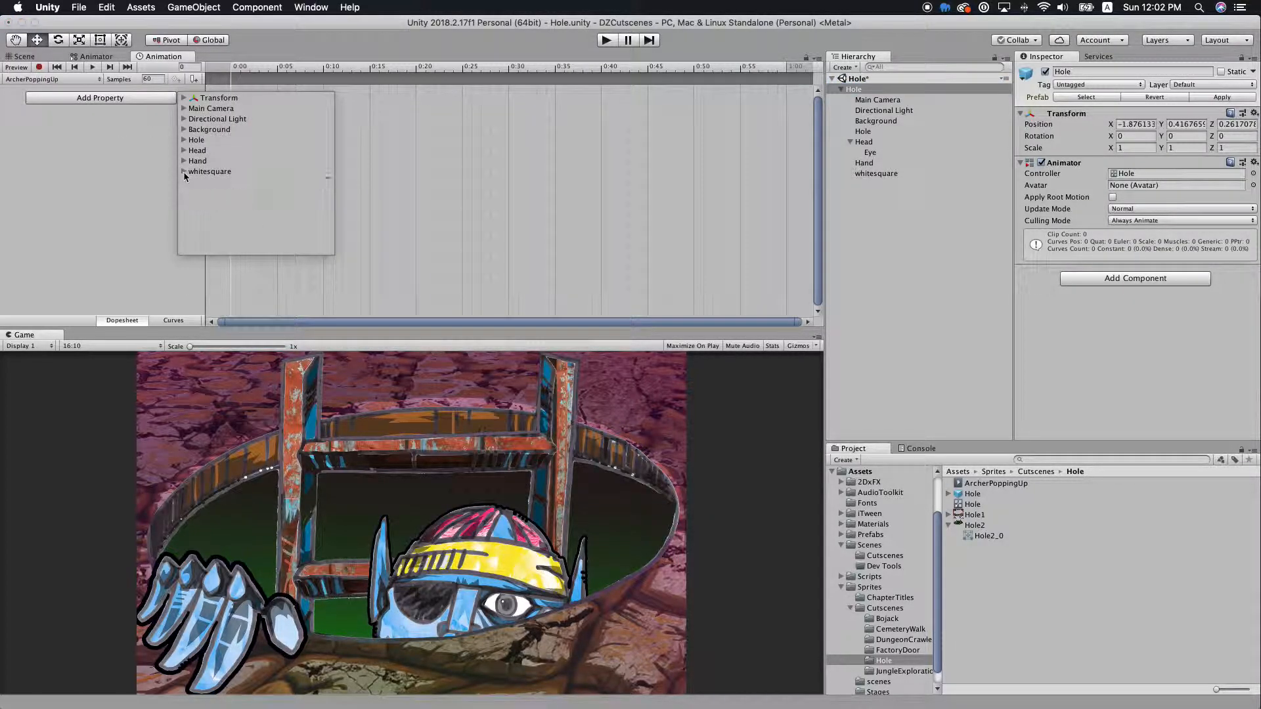
{"action": "left_click", "coordinate": [473, 206]}
{"action": "left_click", "coordinate": [892, 174]}
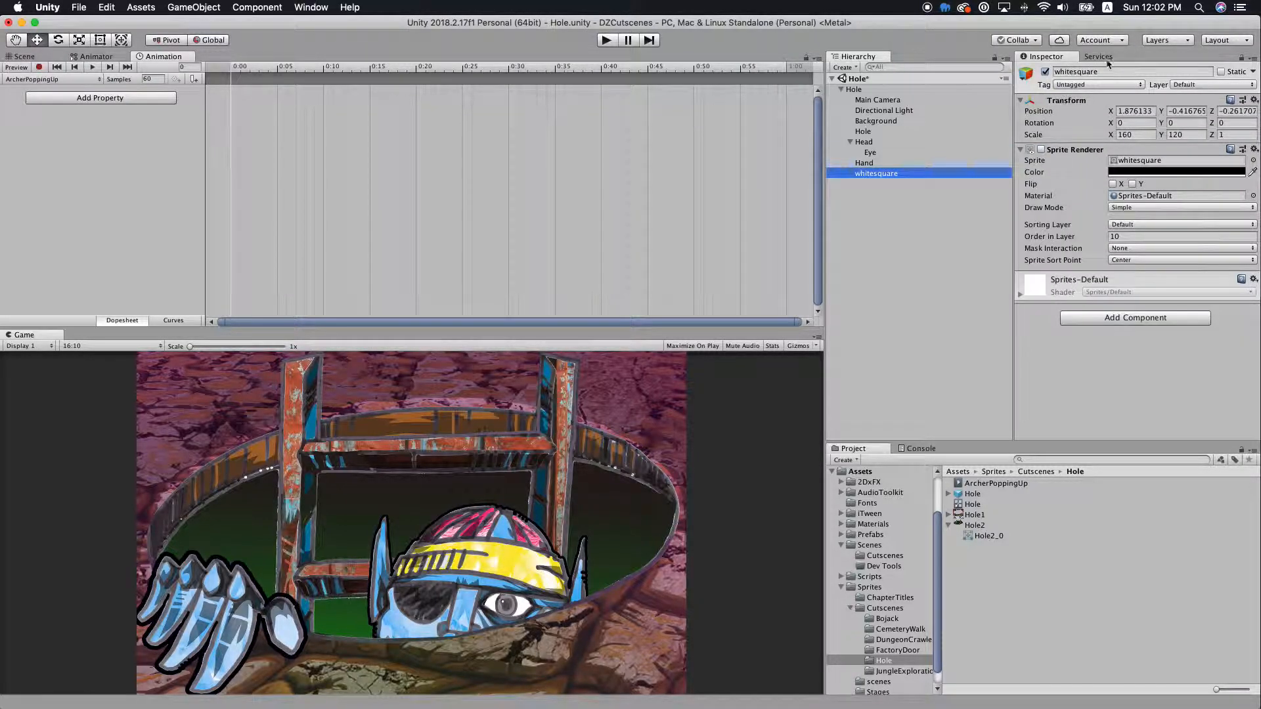
{"action": "left_click", "coordinate": [1077, 72]}
{"action": "key", "text": "BackSpace"}
{"action": "type", "text": "black"}
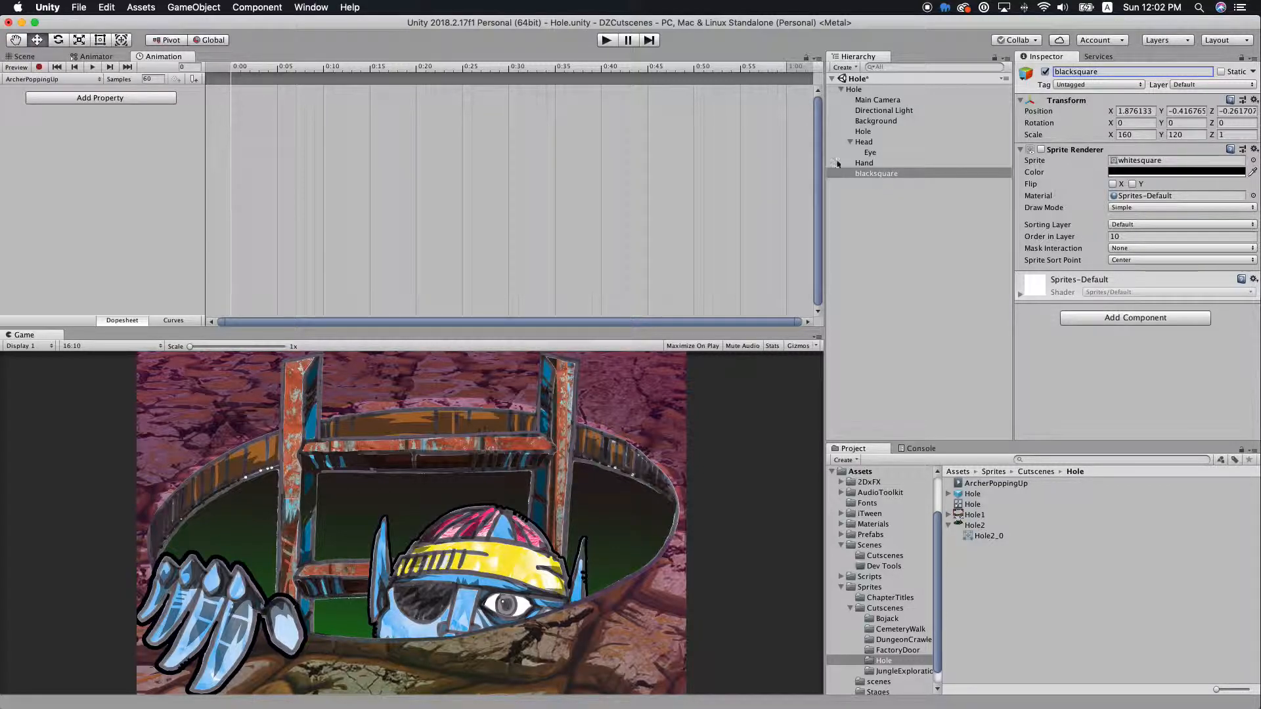
Add the blacksquare's Sprite Renderer Color property to the ArcherPoppingUp clip and expand its colour channels.
{"action": "left_click", "coordinate": [123, 100]}
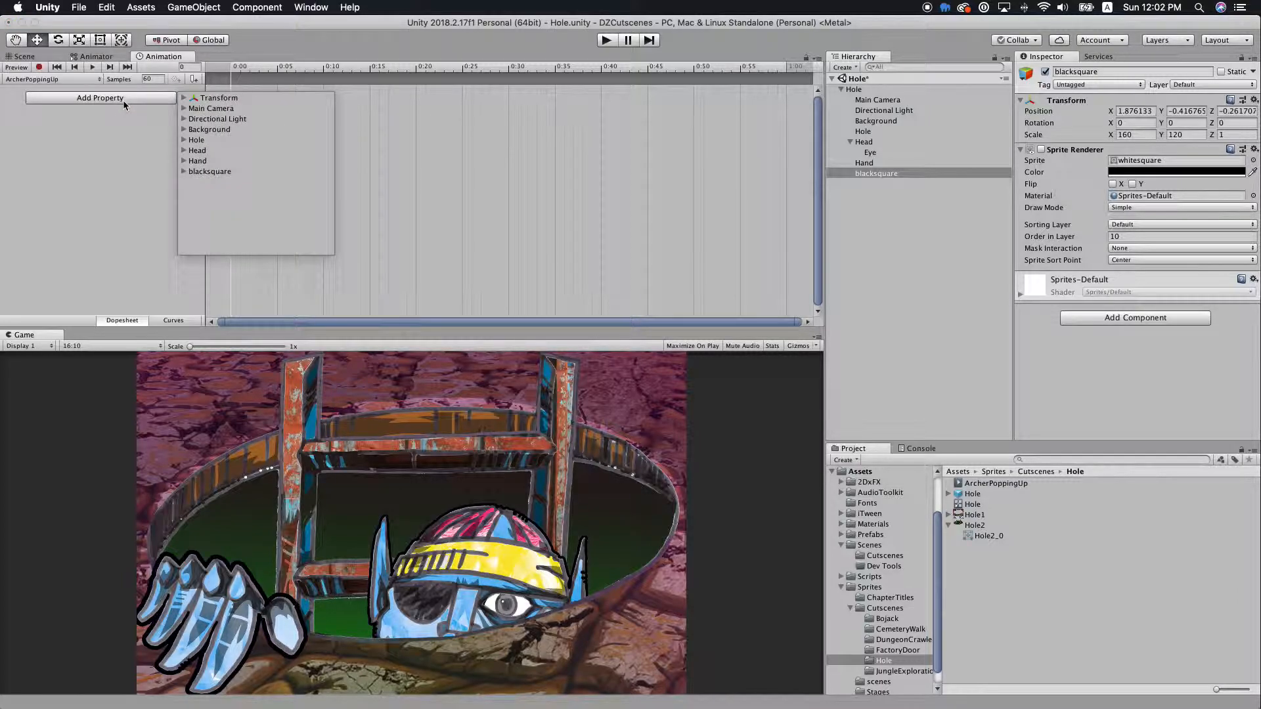
{"action": "left_click", "coordinate": [184, 172]}
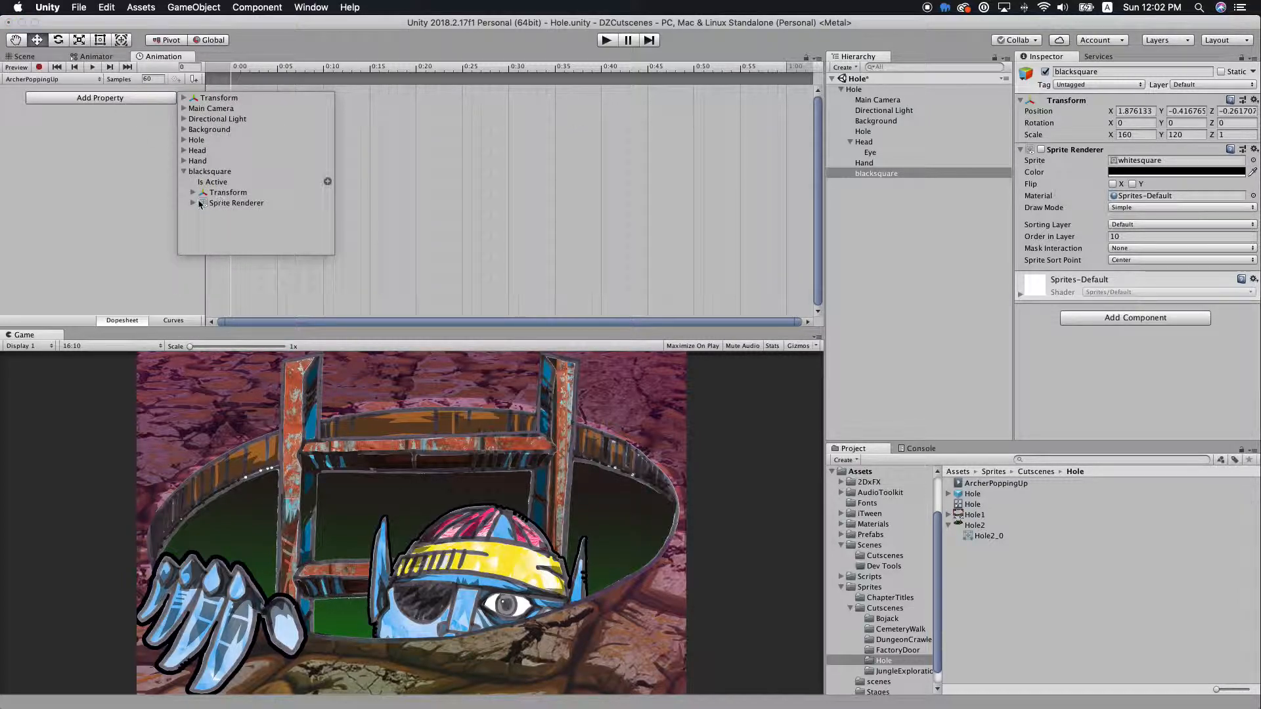
{"action": "left_click", "coordinate": [193, 204]}
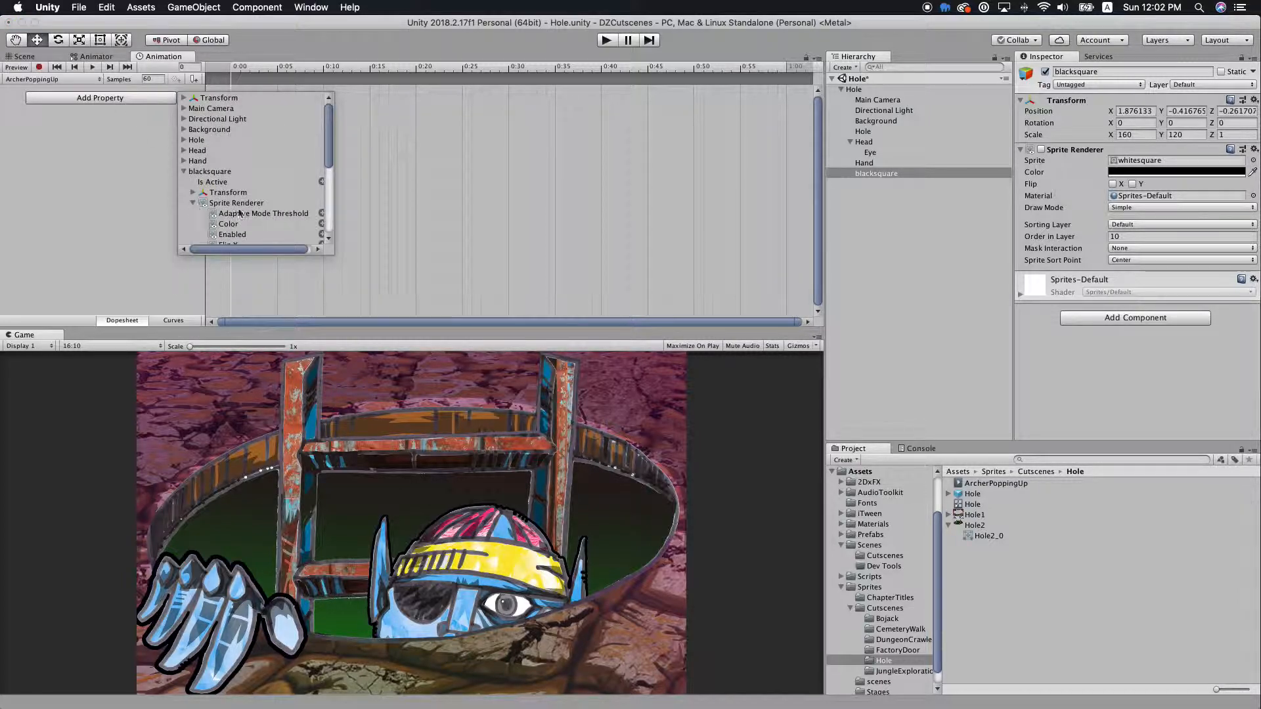
{"action": "left_click", "coordinate": [318, 224]}
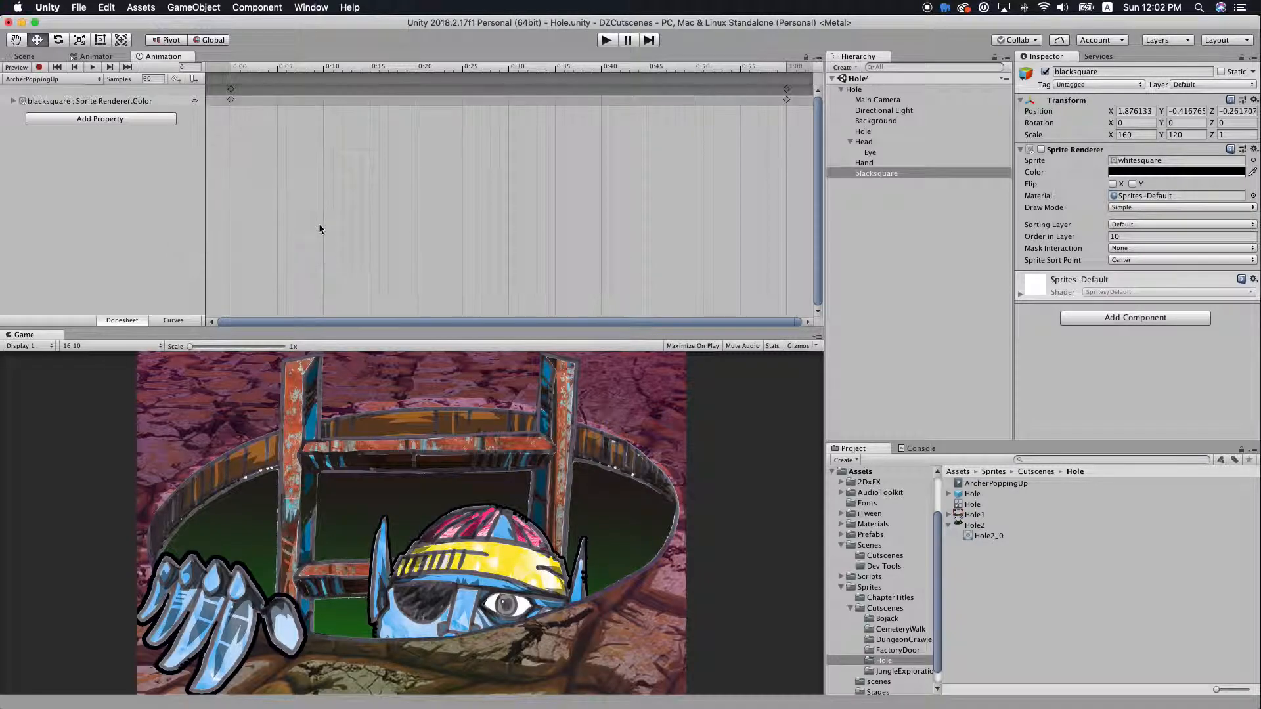
{"action": "left_click", "coordinate": [14, 102]}
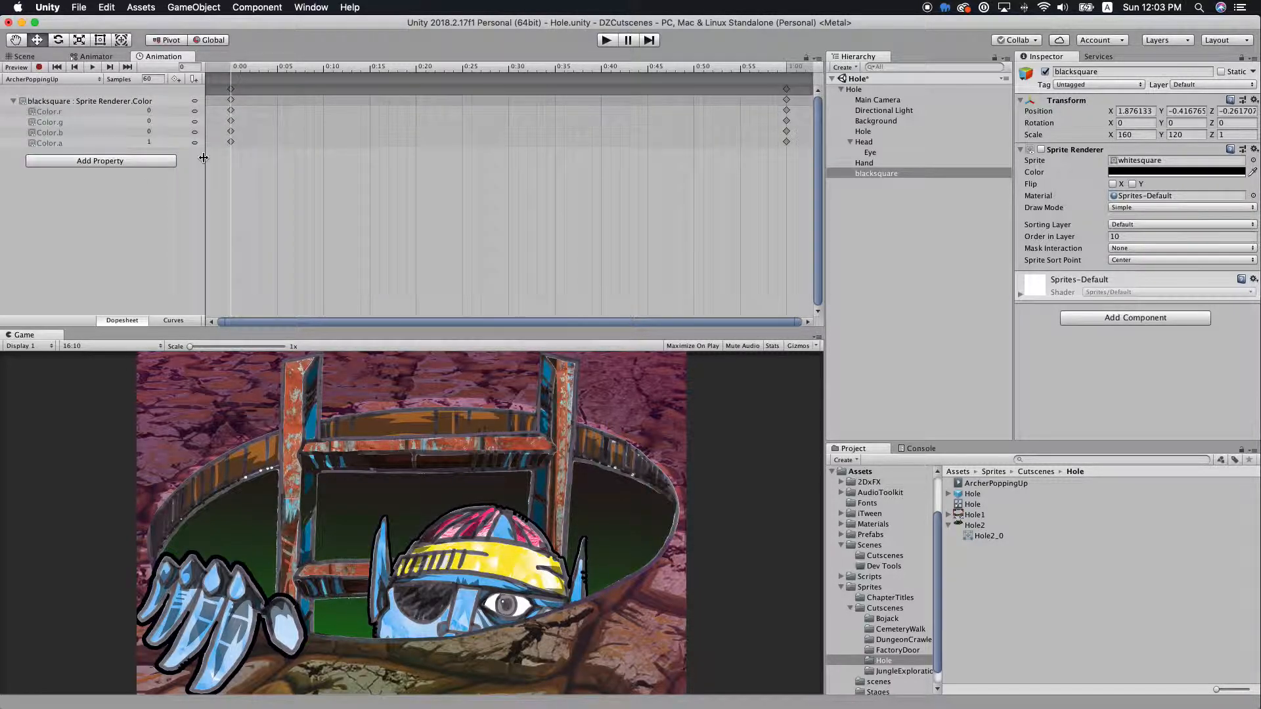
Return the clip to frame 0 and enable the blacksquare's Sprite Renderer.
{"action": "left_click", "coordinate": [241, 69]}
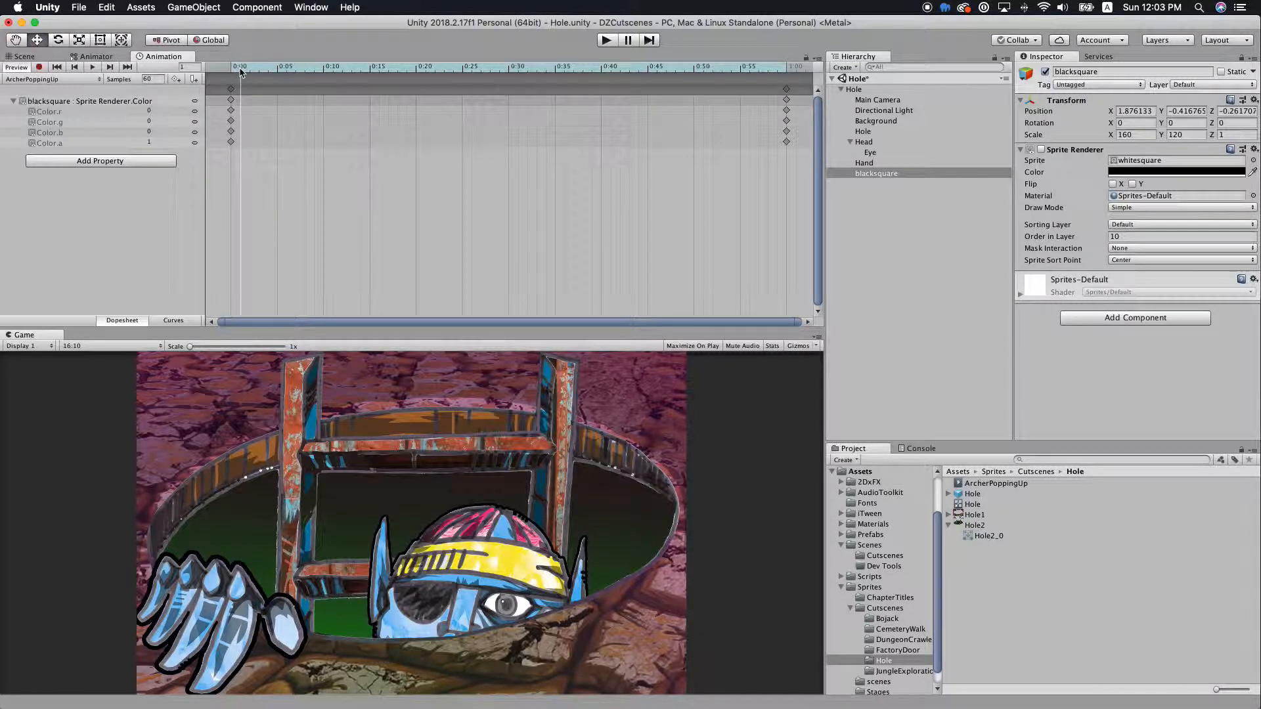
{"action": "left_click_drag", "start_coordinate": [238, 71], "coordinate": [233, 74]}
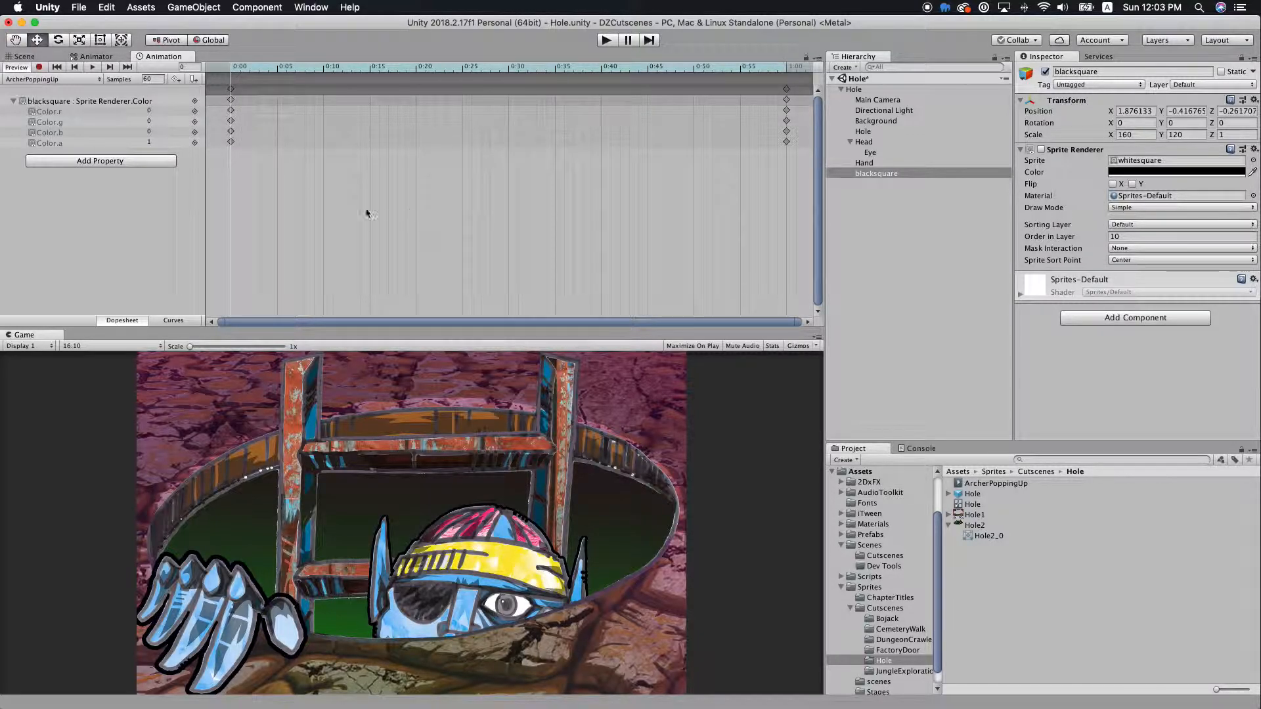
{"action": "left_click", "coordinate": [1041, 150]}
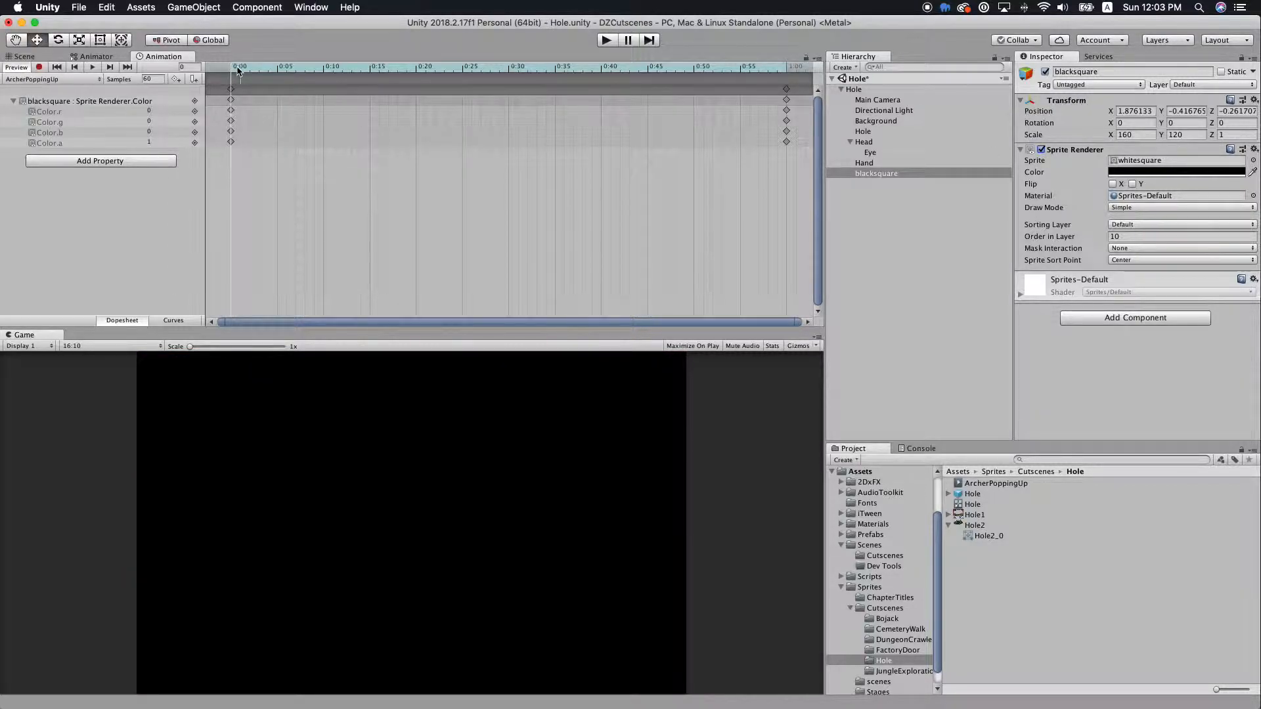
Set the blacksquare's Color.a to 0 at the 1:00 keyframe so the black overlay fades out.
{"action": "scroll", "coordinate": [419, 166], "scroll_direction": "down", "scroll_amount": 5}
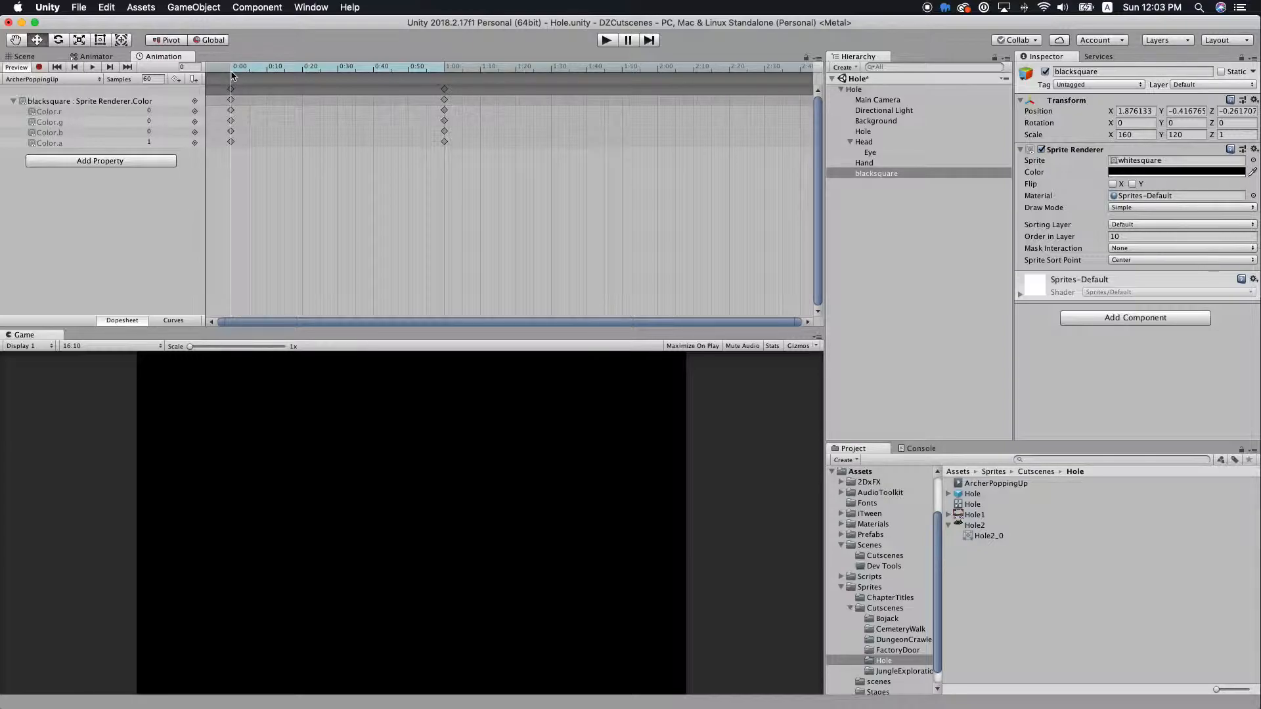
{"action": "left_click", "coordinate": [448, 70]}
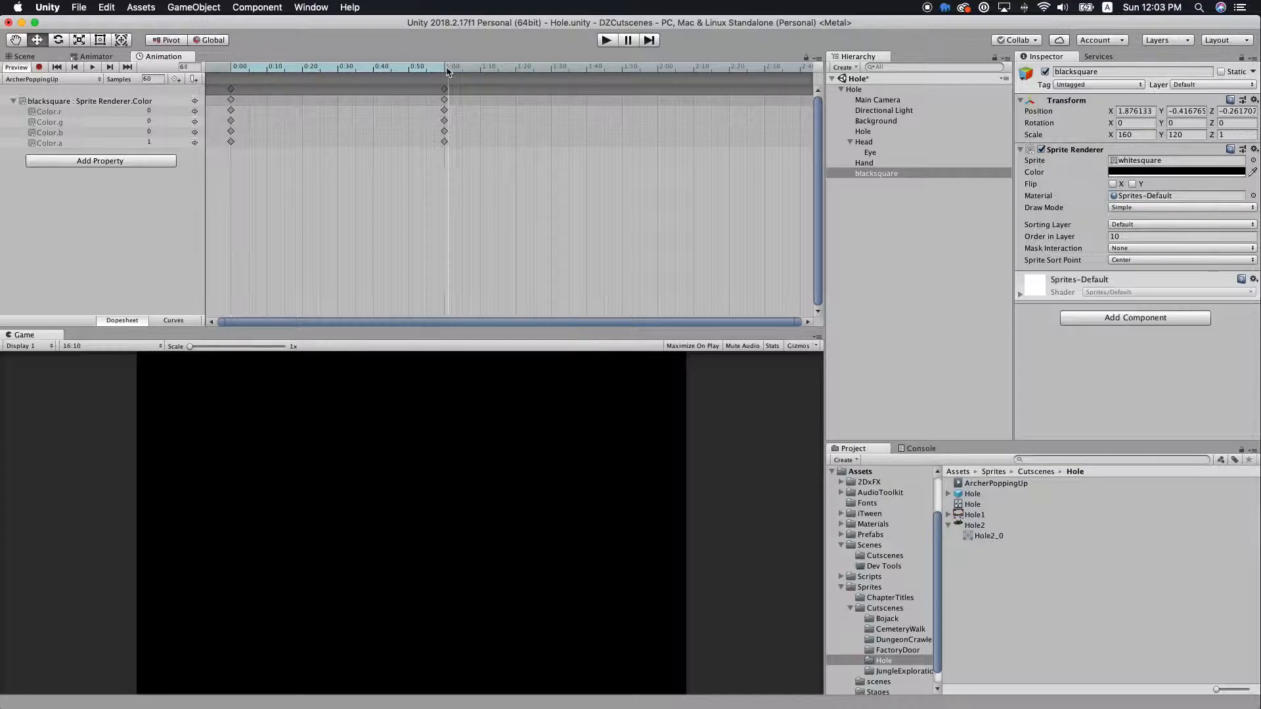
{"action": "left_click", "coordinate": [445, 141]}
{"action": "left_click", "coordinate": [151, 141]}
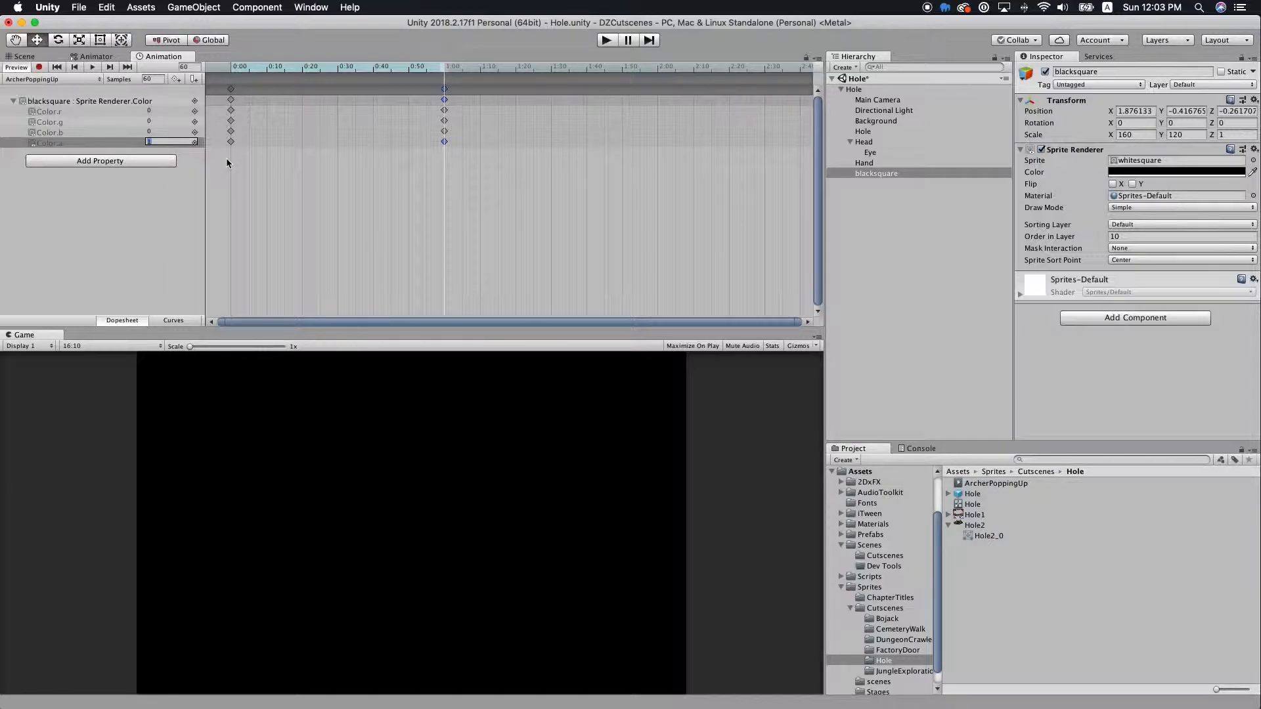
{"action": "type", "text": "0"}
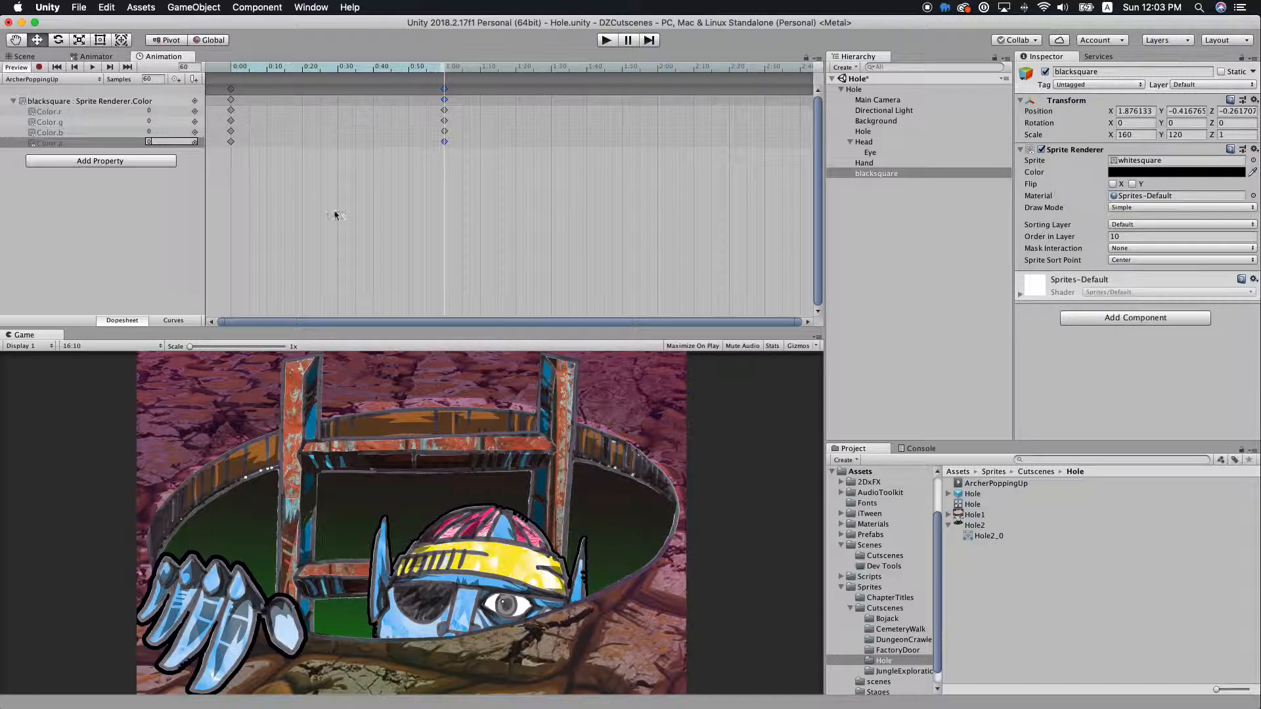
{"action": "left_click", "coordinate": [323, 214]}
Preview the overlay fade by scrubbing between 0:00 and 1:00 and playing the clip, then return to the start.
{"action": "left_click_drag", "start_coordinate": [433, 69], "coordinate": [222, 82]}
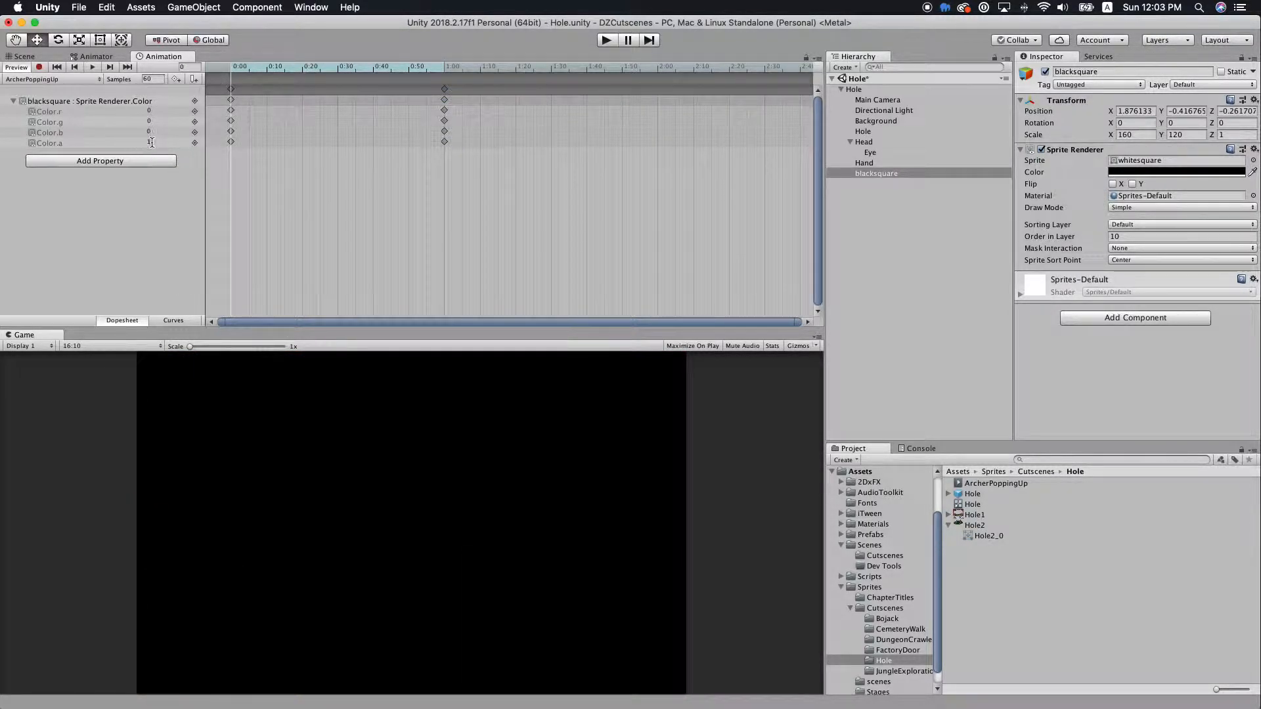
{"action": "left_click_drag", "start_coordinate": [231, 72], "coordinate": [447, 72]}
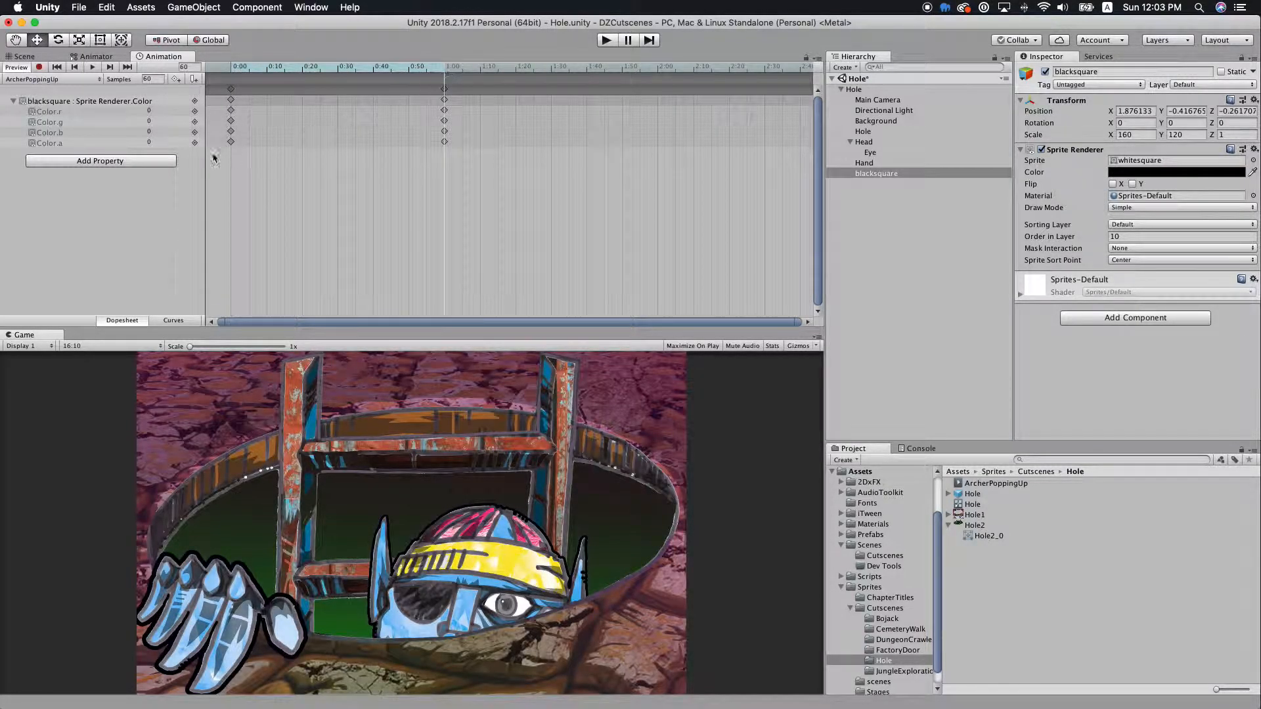
{"action": "left_click", "coordinate": [149, 143]}
{"action": "left_click_drag", "start_coordinate": [444, 71], "coordinate": [164, 78]}
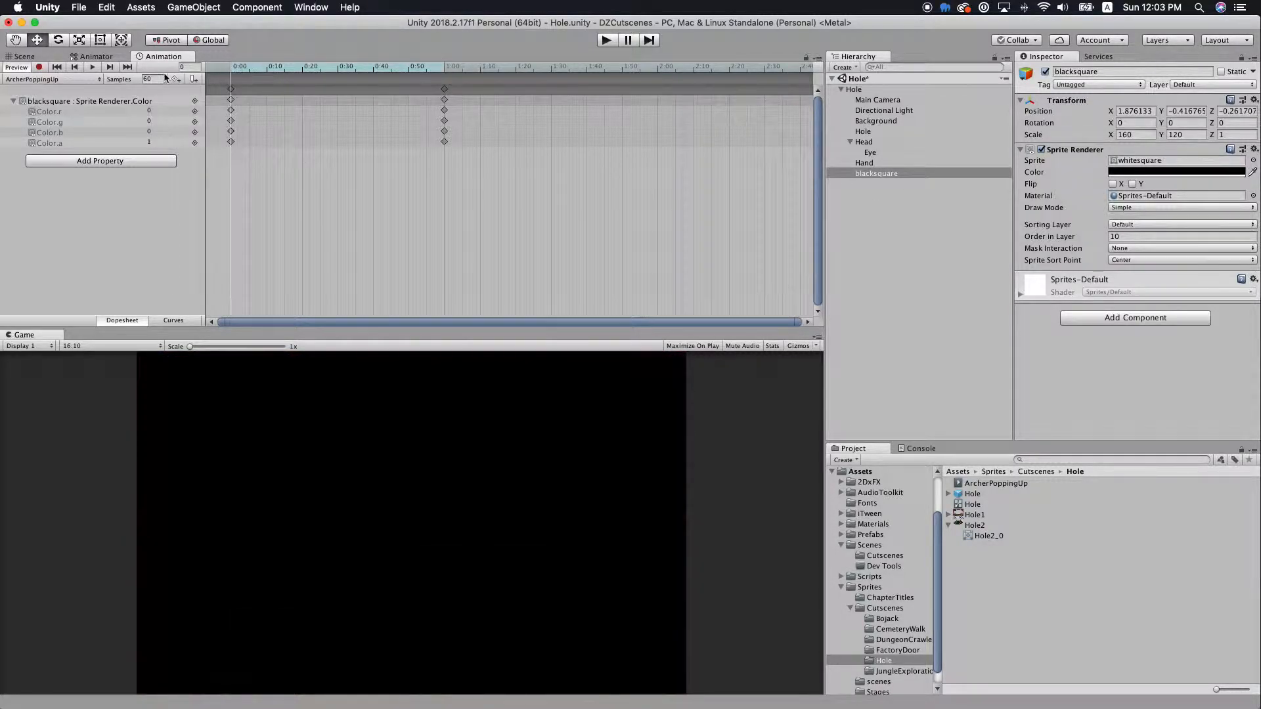
{"action": "left_click", "coordinate": [92, 67]}
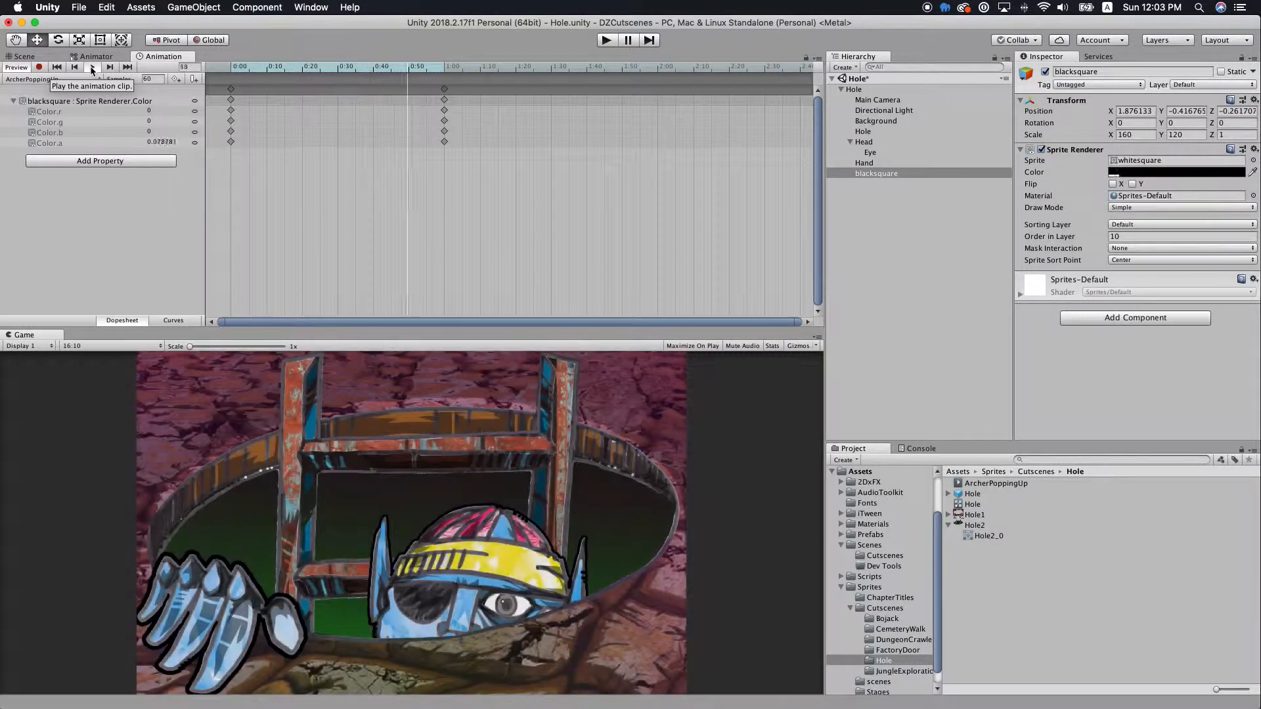
{"action": "left_click", "coordinate": [92, 67]}
{"action": "left_click", "coordinate": [244, 72]}
{"action": "mouse_move", "coordinate": [243, 74]}
{"action": "left_mouse_down"}
{"action": "mouse_move", "coordinate": [228, 74]}
{"action": "mouse_move", "coordinate": [445, 76]}
{"action": "mouse_move", "coordinate": [229, 82]}
{"action": "left_mouse_up"}
Move the blacksquare's final Color.a keyframe to 2:00 and check the slower fade at 1:00.
{"action": "scroll", "coordinate": [494, 166], "scroll_direction": "down", "scroll_amount": 4}
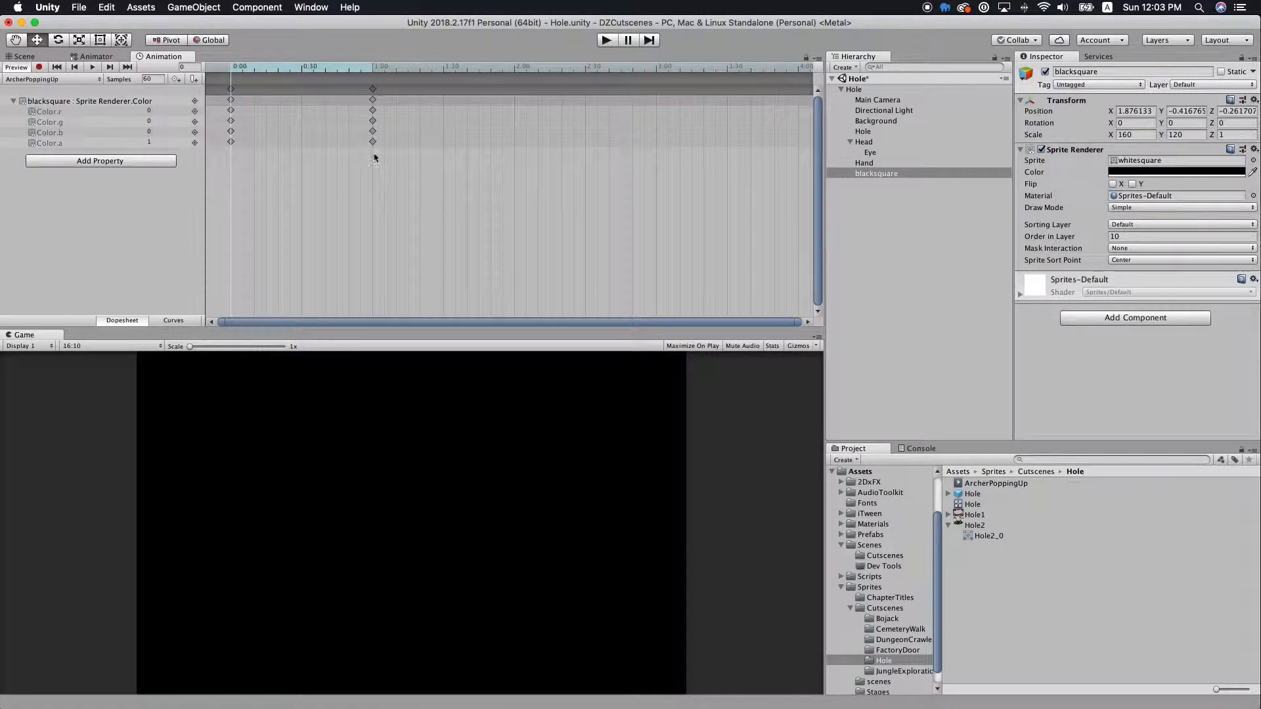
{"action": "left_click_drag", "start_coordinate": [373, 141], "coordinate": [519, 160]}
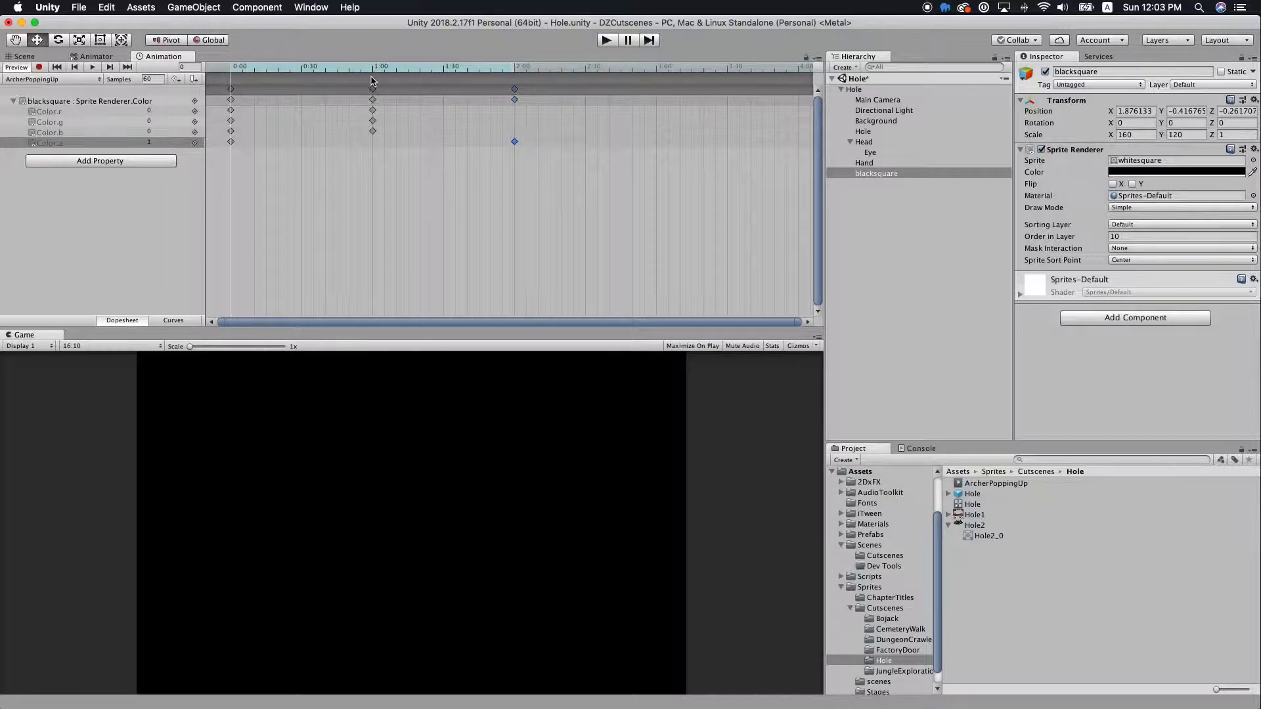
{"action": "left_click", "coordinate": [374, 76]}
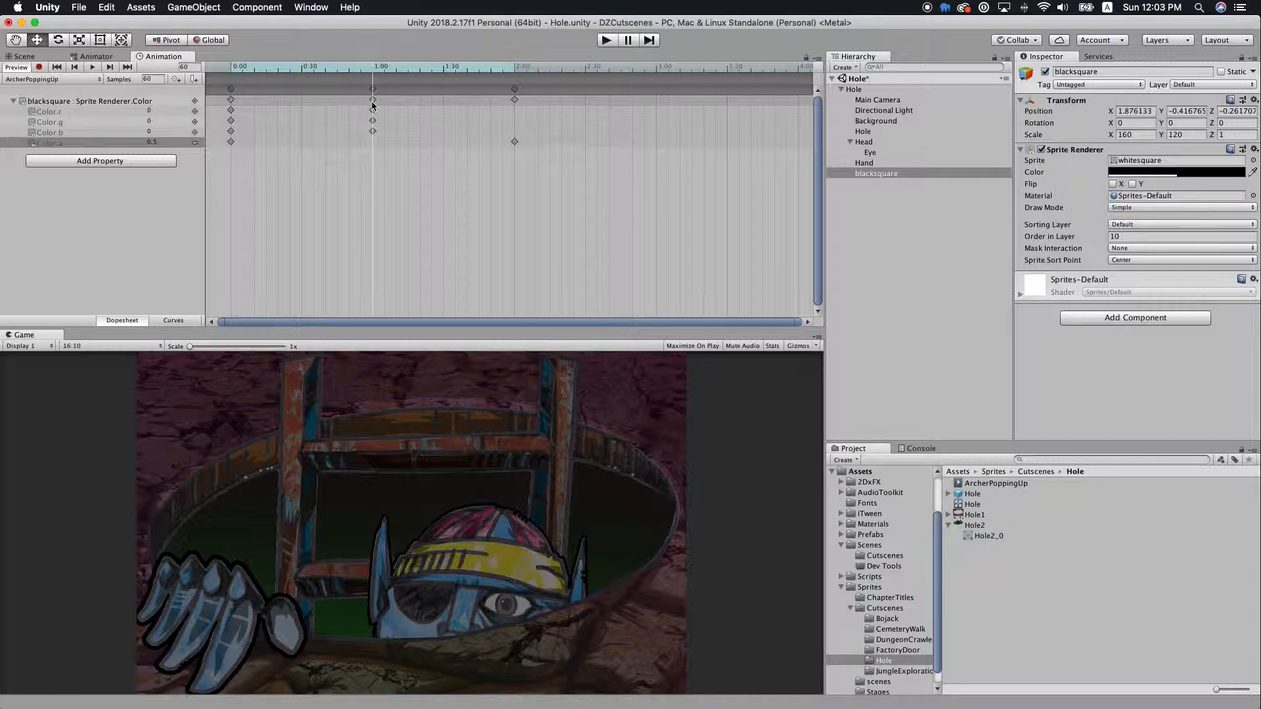
Delete the blacksquare's Color.r, Color.g and Color.b keyframes at 1:00 and scrub through the fade to 2:00.
{"action": "left_click", "coordinate": [373, 103]}
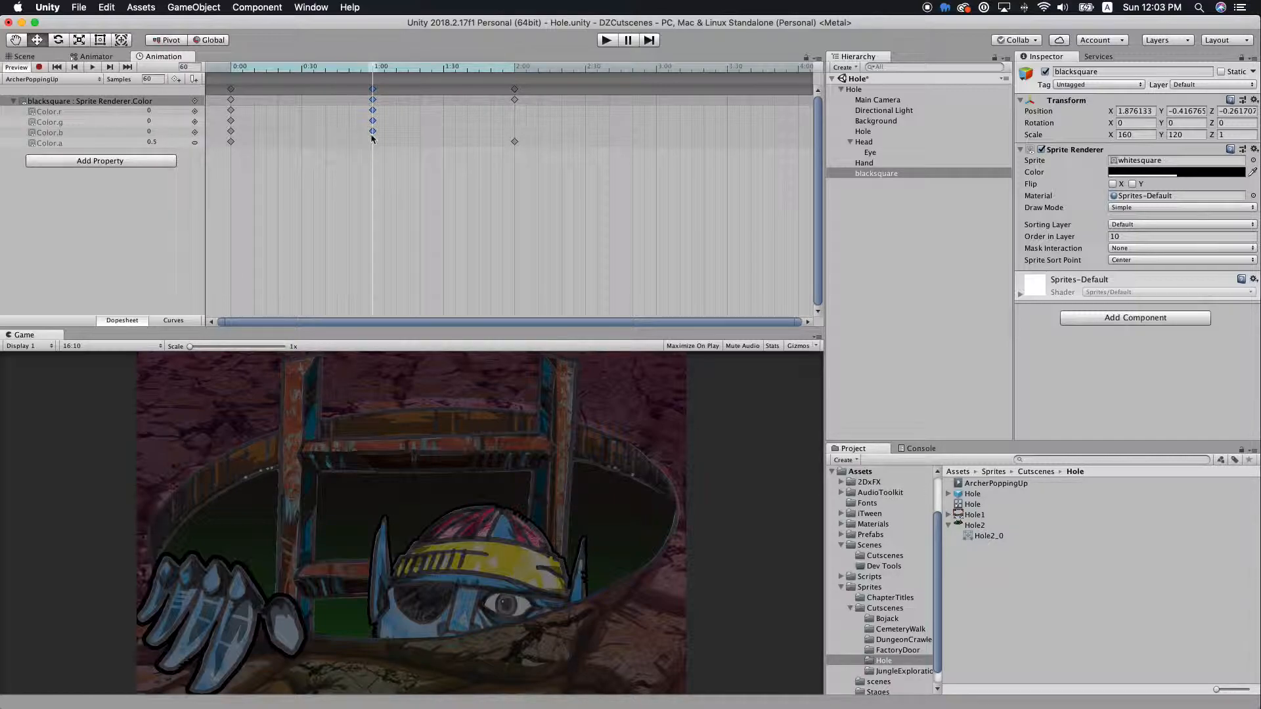
{"action": "left_click_drag", "start_coordinate": [392, 139], "coordinate": [221, 91]}
{"action": "key", "text": "Delete"}
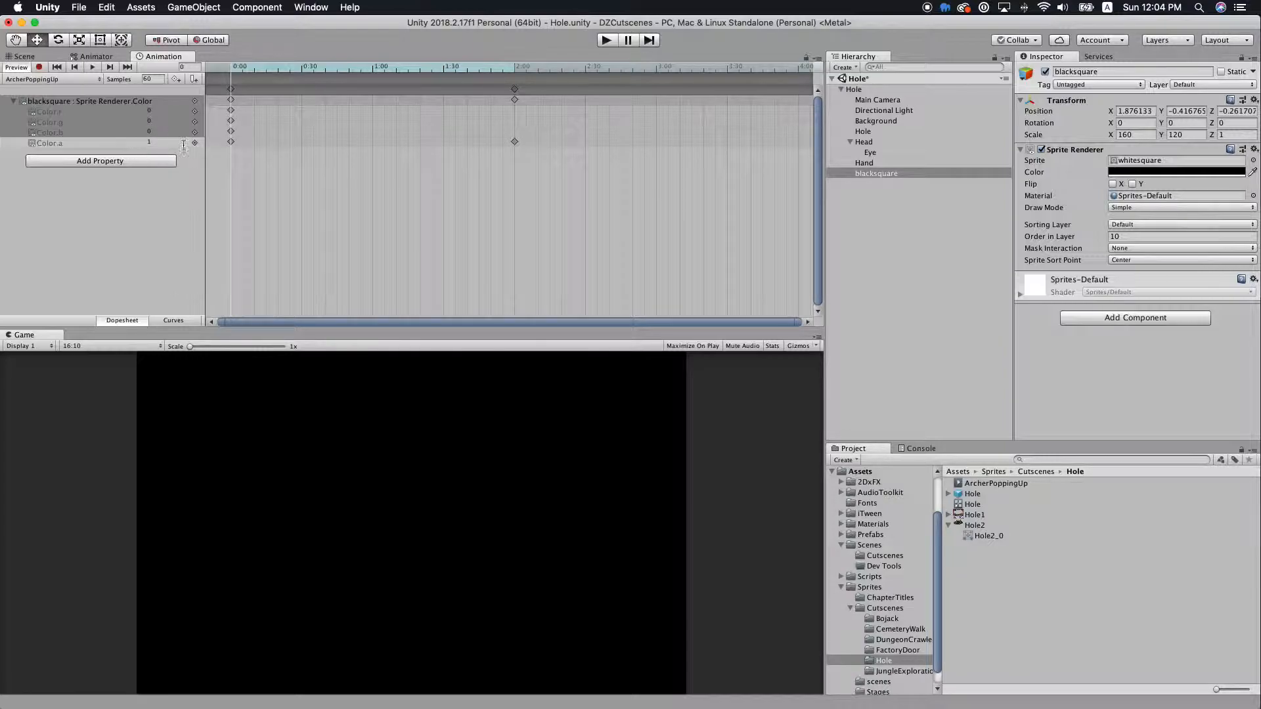
{"action": "left_click_drag", "start_coordinate": [235, 70], "coordinate": [515, 78]}
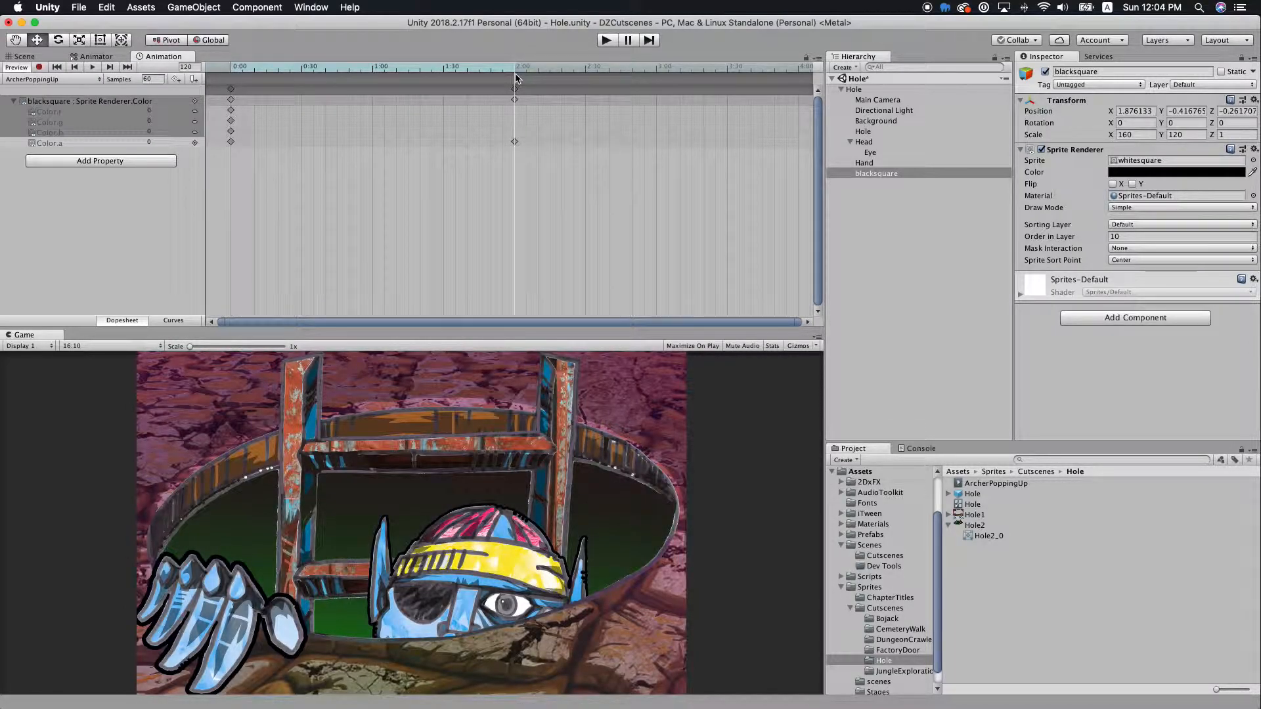
Add the Head's Transform Position as an animated property and expand its x, y and z tracks.
{"action": "scroll", "coordinate": [495, 219], "scroll_direction": "down", "scroll_amount": 8}
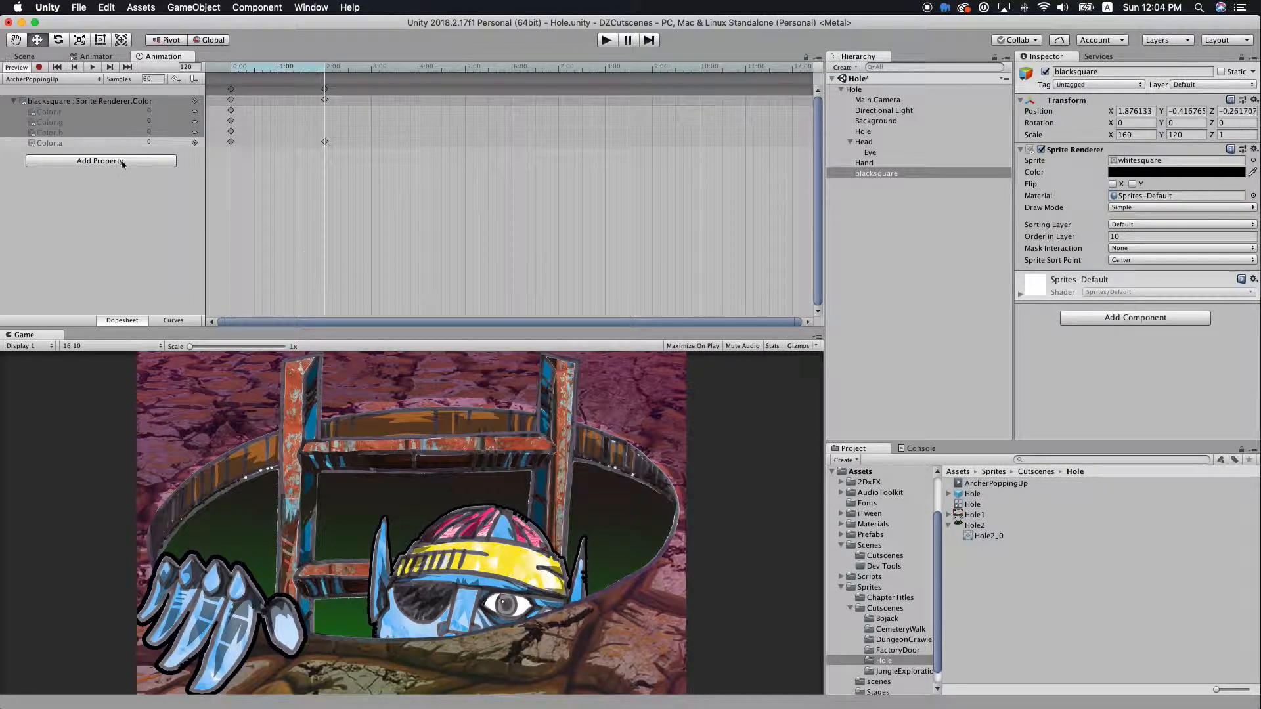
{"action": "left_click", "coordinate": [145, 161]}
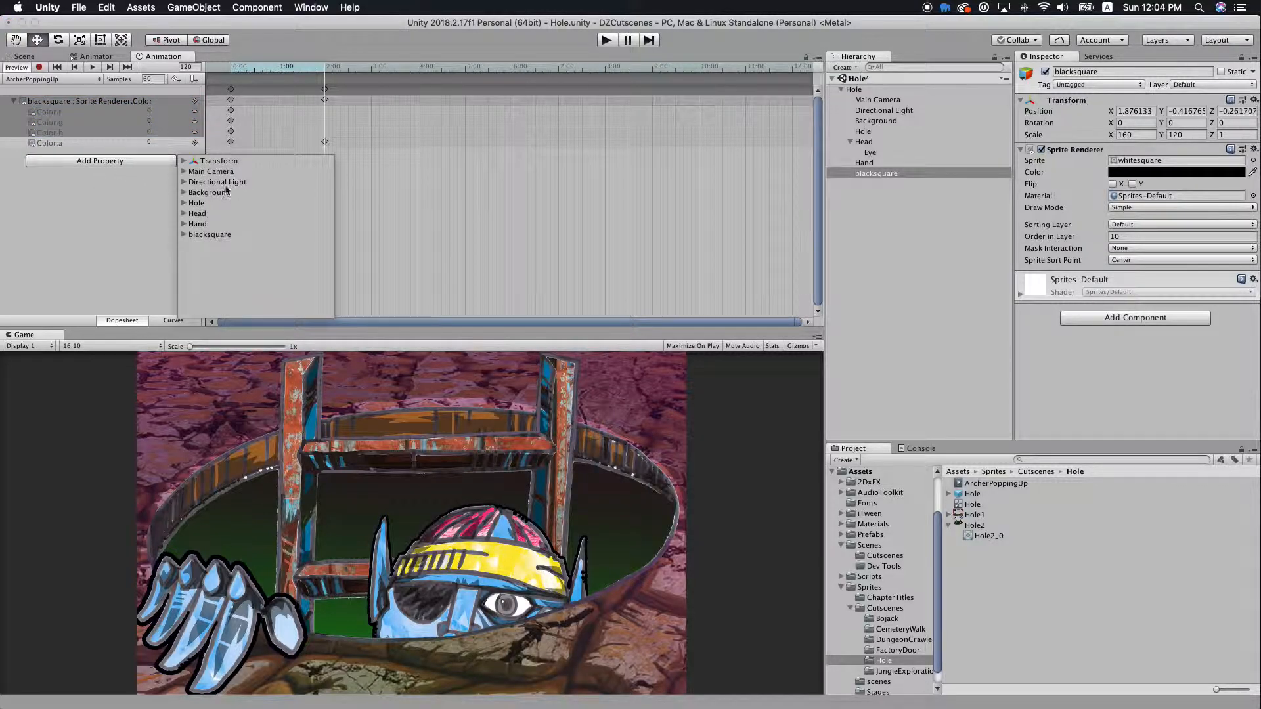
{"action": "left_click", "coordinate": [184, 214]}
{"action": "left_click", "coordinate": [192, 234]}
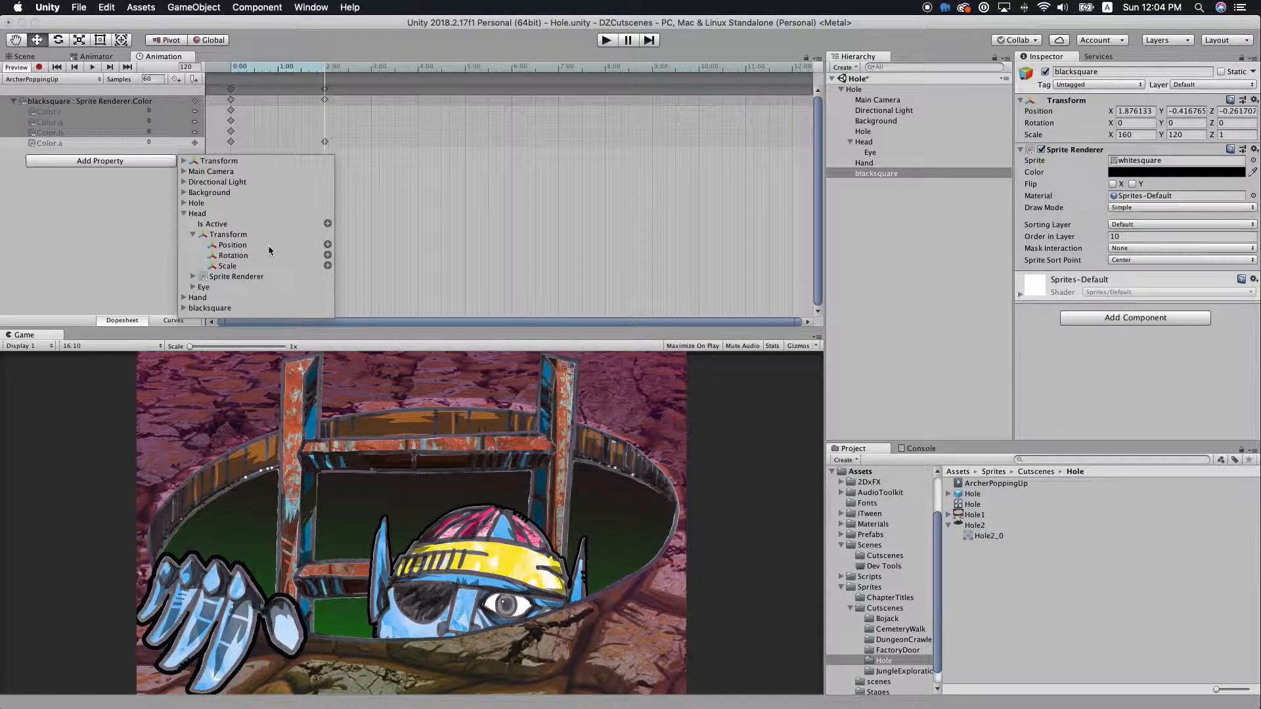
{"action": "left_click", "coordinate": [328, 245]}
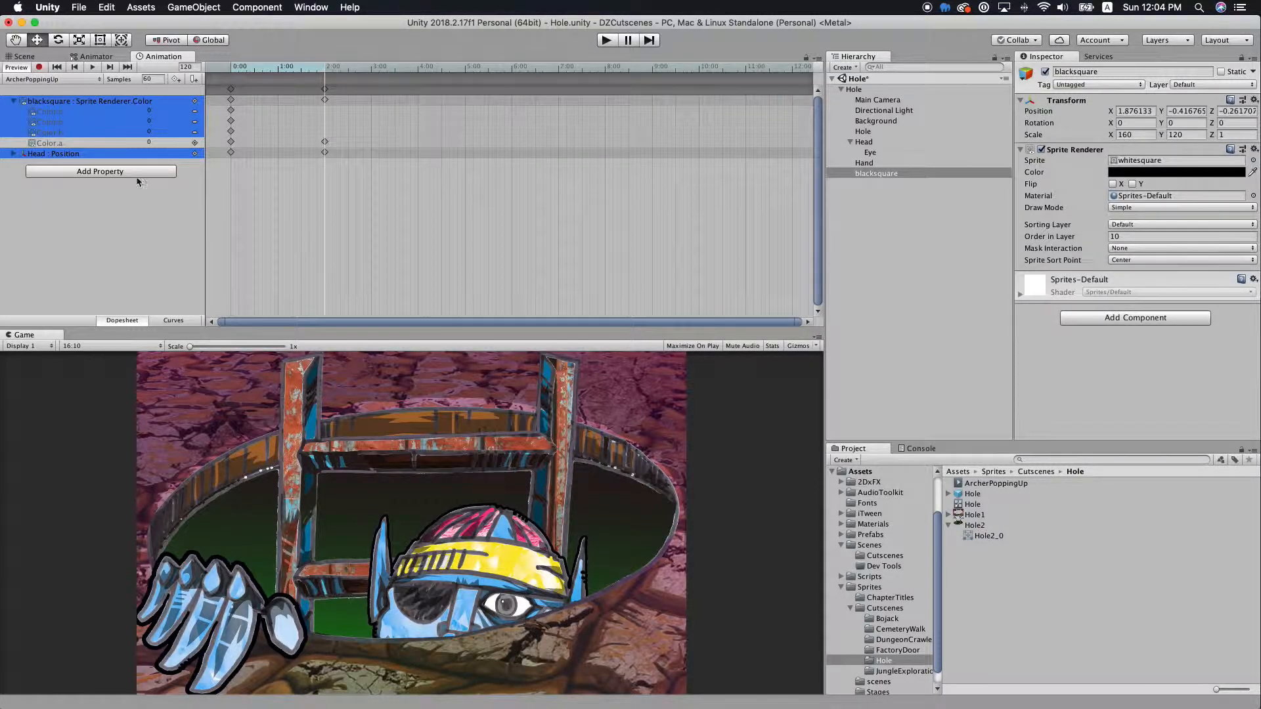
{"action": "left_click", "coordinate": [13, 154]}
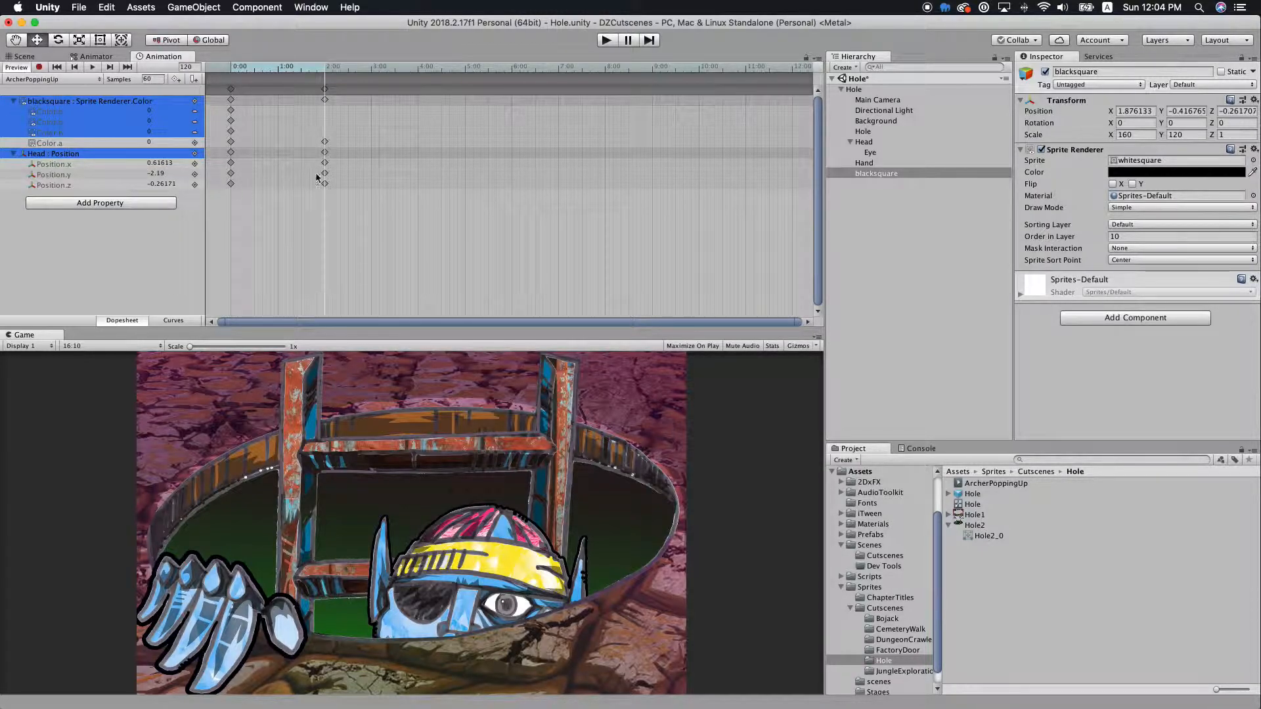
Move the Head's final Position keyframe to 8:00 and return to frame 0.
{"action": "left_click", "coordinate": [325, 153]}
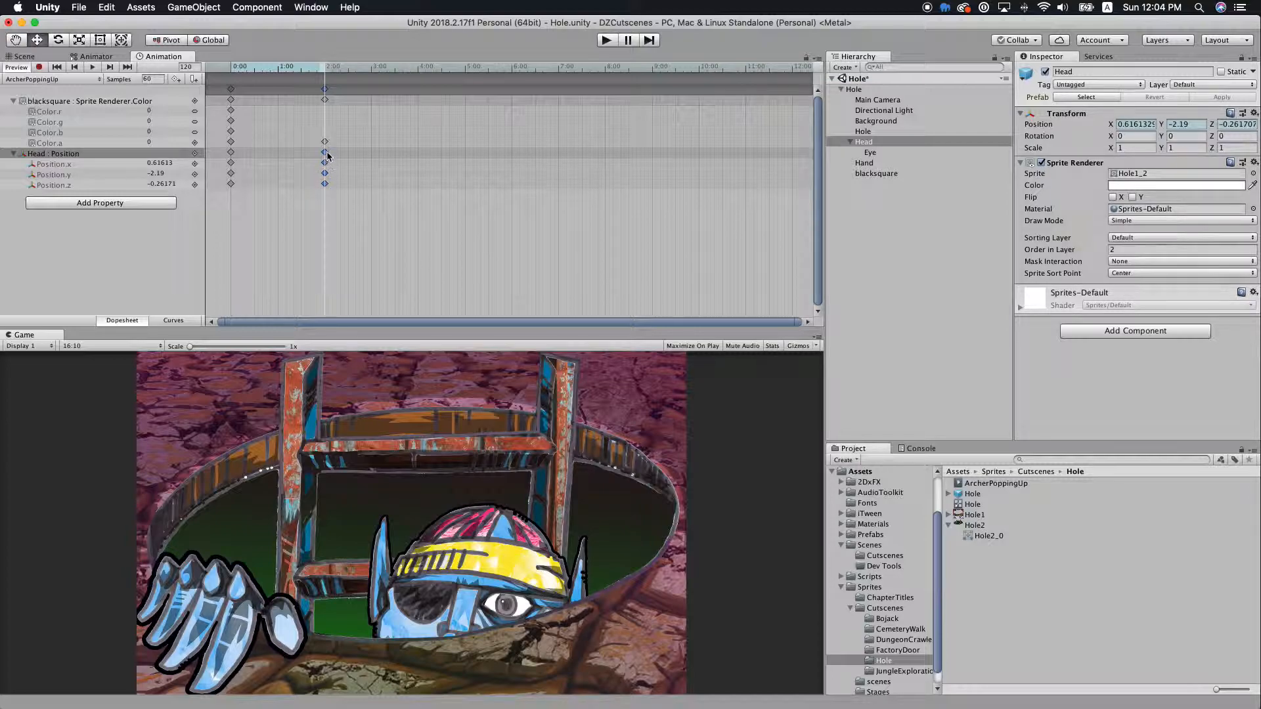
{"action": "left_click_drag", "start_coordinate": [327, 155], "coordinate": [608, 151]}
{"action": "left_click_drag", "start_coordinate": [337, 71], "coordinate": [230, 84]}
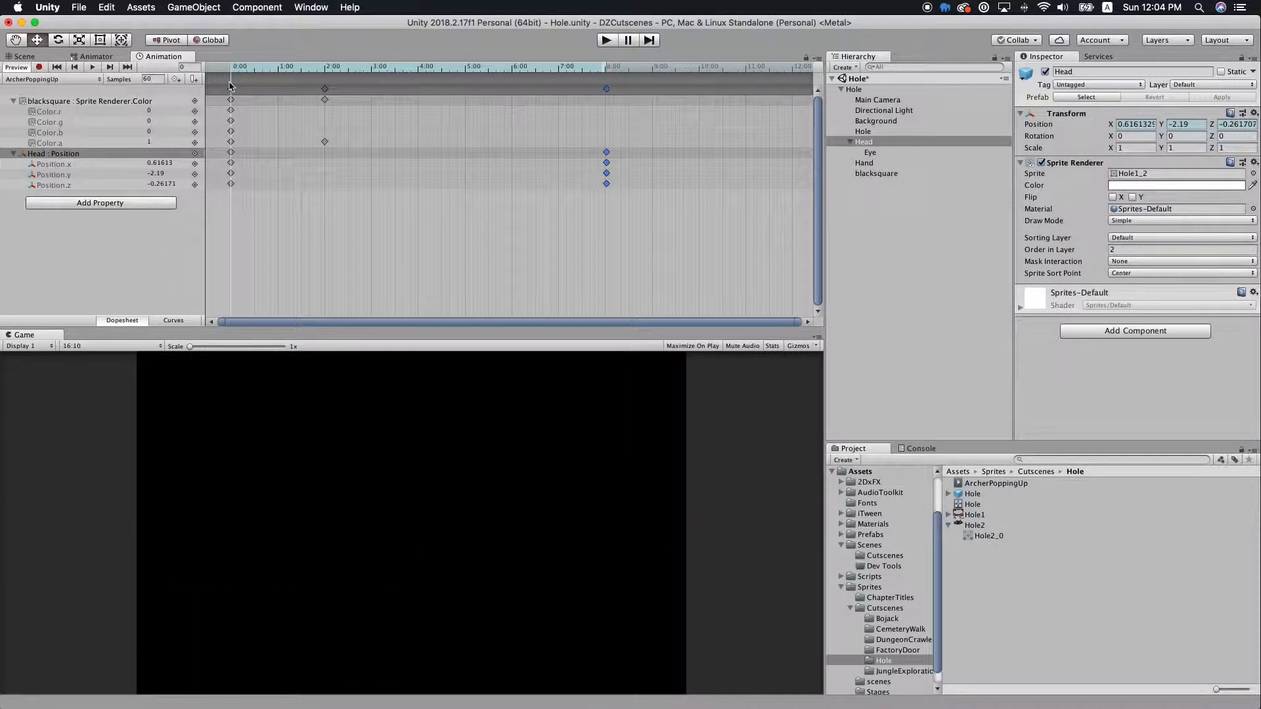
Disable the blacksquare's Sprite Renderer and set the Head's Position.y to -6.68 at the 0:00 keyframe.
{"action": "left_click", "coordinate": [232, 155]}
{"action": "left_click", "coordinate": [876, 174]}
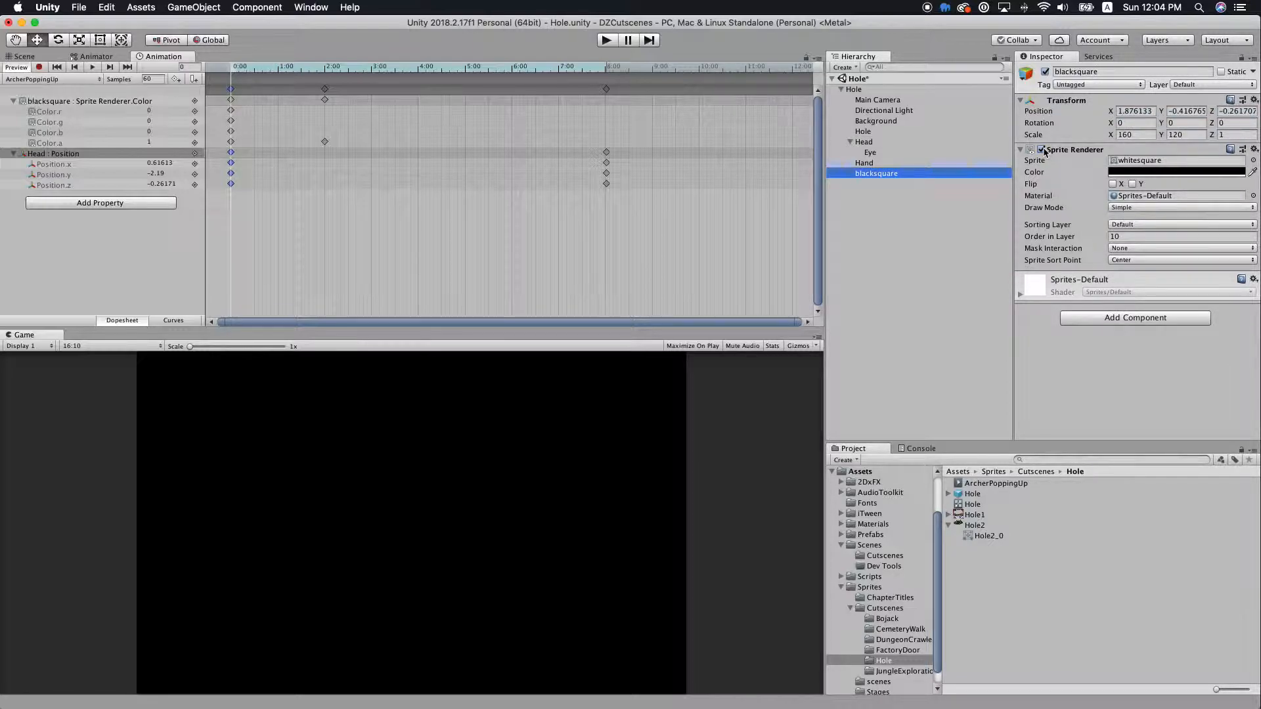
{"action": "left_click", "coordinate": [1041, 149]}
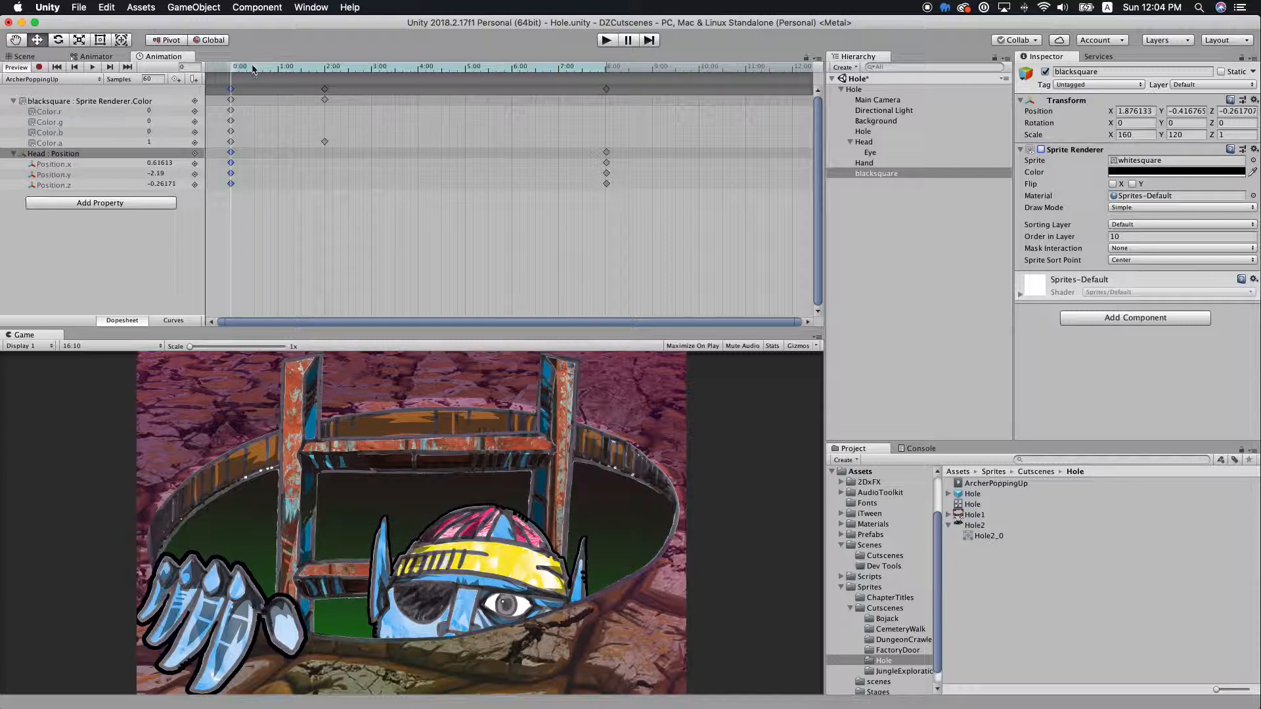
{"action": "left_click", "coordinate": [182, 174]}
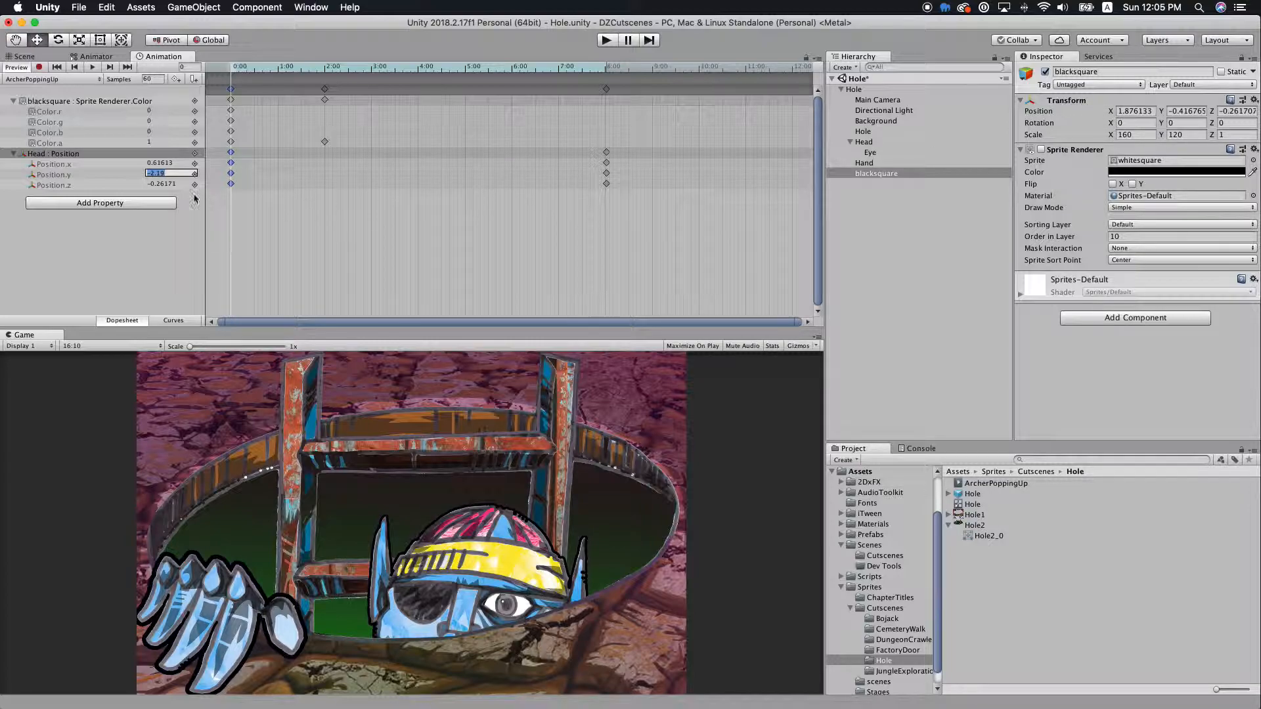
{"action": "left_click_drag", "start_coordinate": [138, 174], "coordinate": [142, 281]}
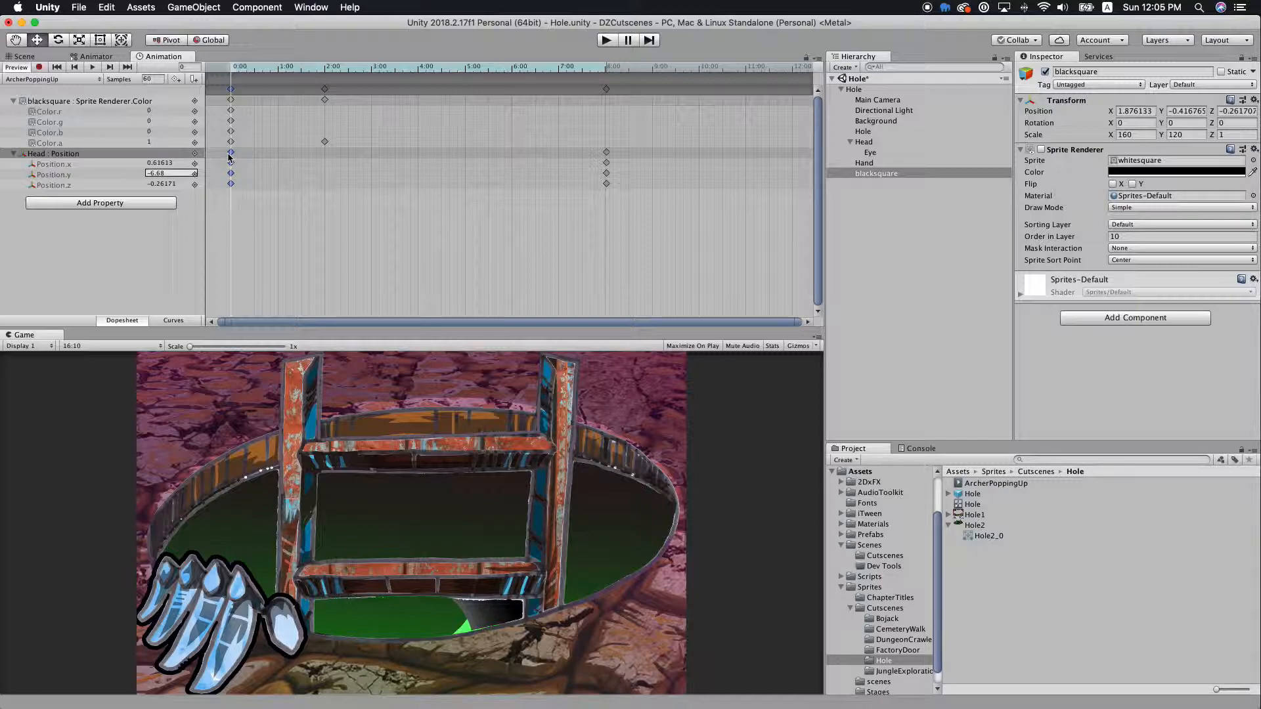
Move the Head's first Position keyframe to 5:00 and set the current time to 2:00.
{"action": "mouse_move", "coordinate": [246, 68]}
{"action": "left_mouse_down"}
{"action": "mouse_move", "coordinate": [620, 67]}
{"action": "mouse_move", "coordinate": [227, 69]}
{"action": "left_mouse_up"}
{"action": "left_click_drag", "start_coordinate": [231, 162], "coordinate": [471, 162]}
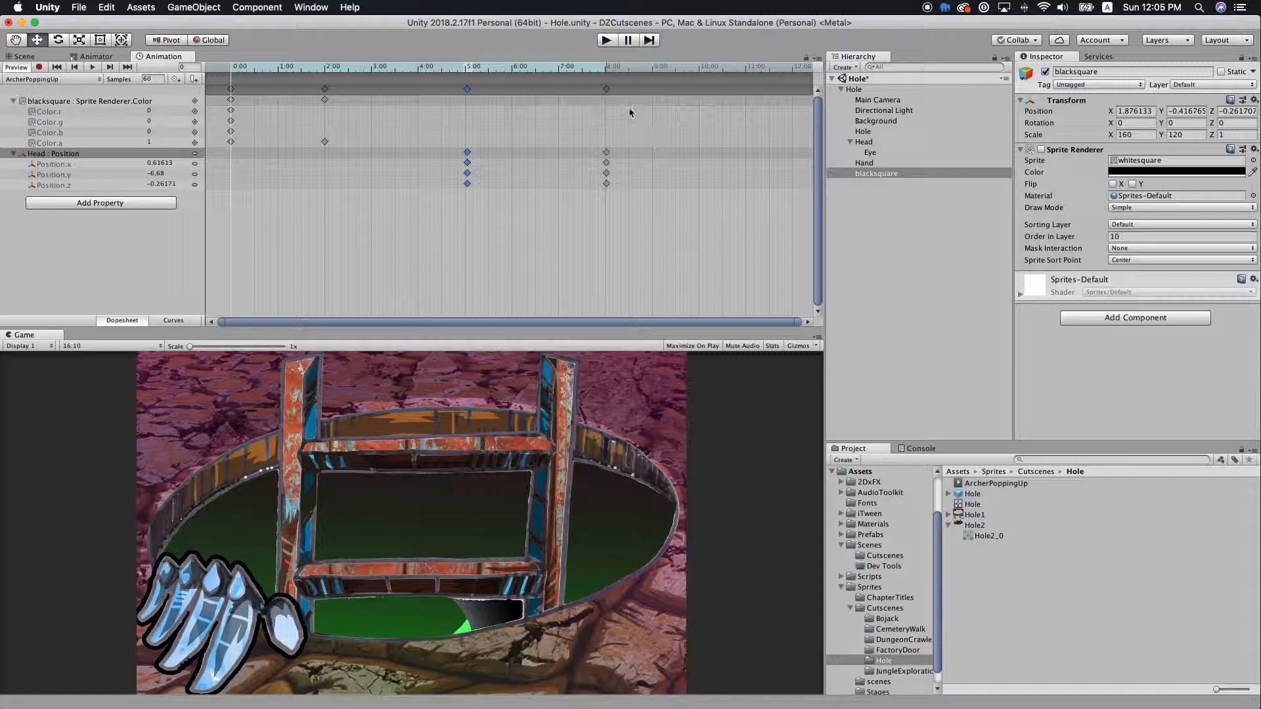
{"action": "left_click_drag", "start_coordinate": [463, 71], "coordinate": [325, 72]}
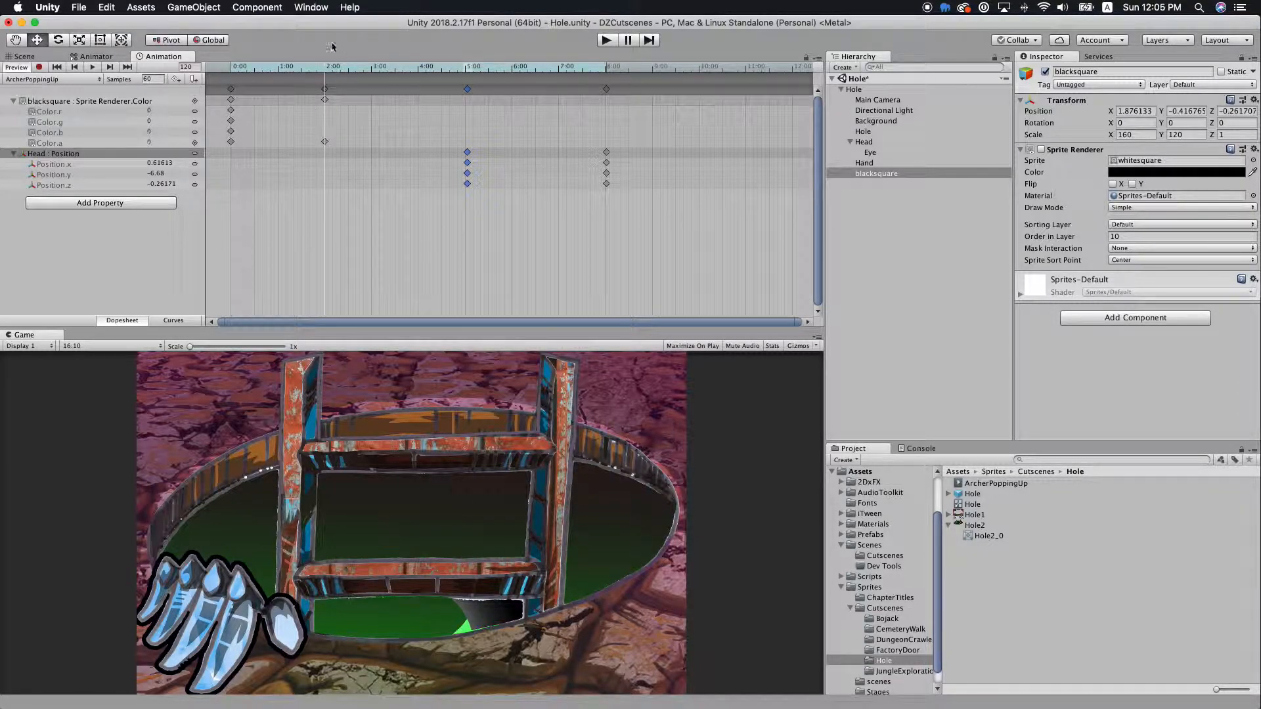
{"action": "mouse_move", "coordinate": [329, 64]}
{"action": "left_mouse_down"}
{"action": "mouse_move", "coordinate": [237, 70]}
{"action": "mouse_move", "coordinate": [325, 70]}
{"action": "left_mouse_up"}
Add the Hand's Sprite Renderer Color as an animated property and expand its channels.
{"action": "left_click", "coordinate": [118, 204]}
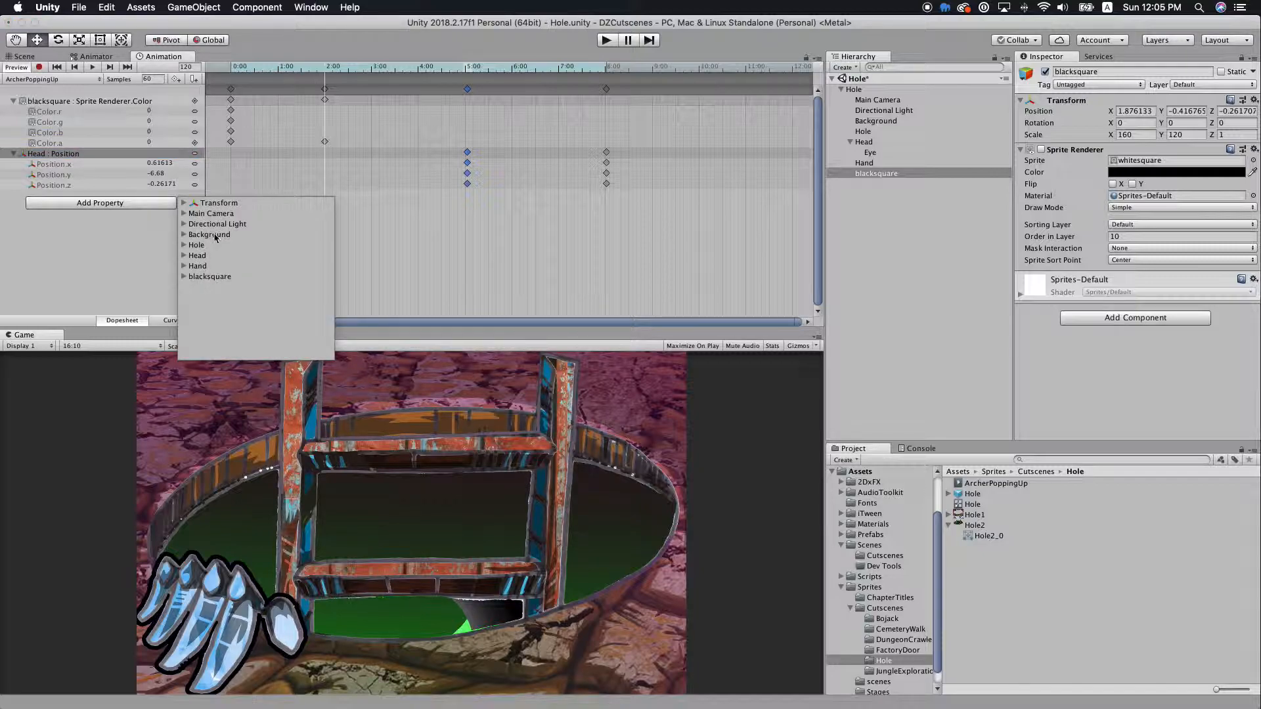
{"action": "left_click", "coordinate": [184, 266]}
{"action": "left_click", "coordinate": [193, 298]}
{"action": "scroll", "coordinate": [290, 319], "scroll_direction": "right", "scroll_amount": 1}
{"action": "left_click", "coordinate": [318, 319]}
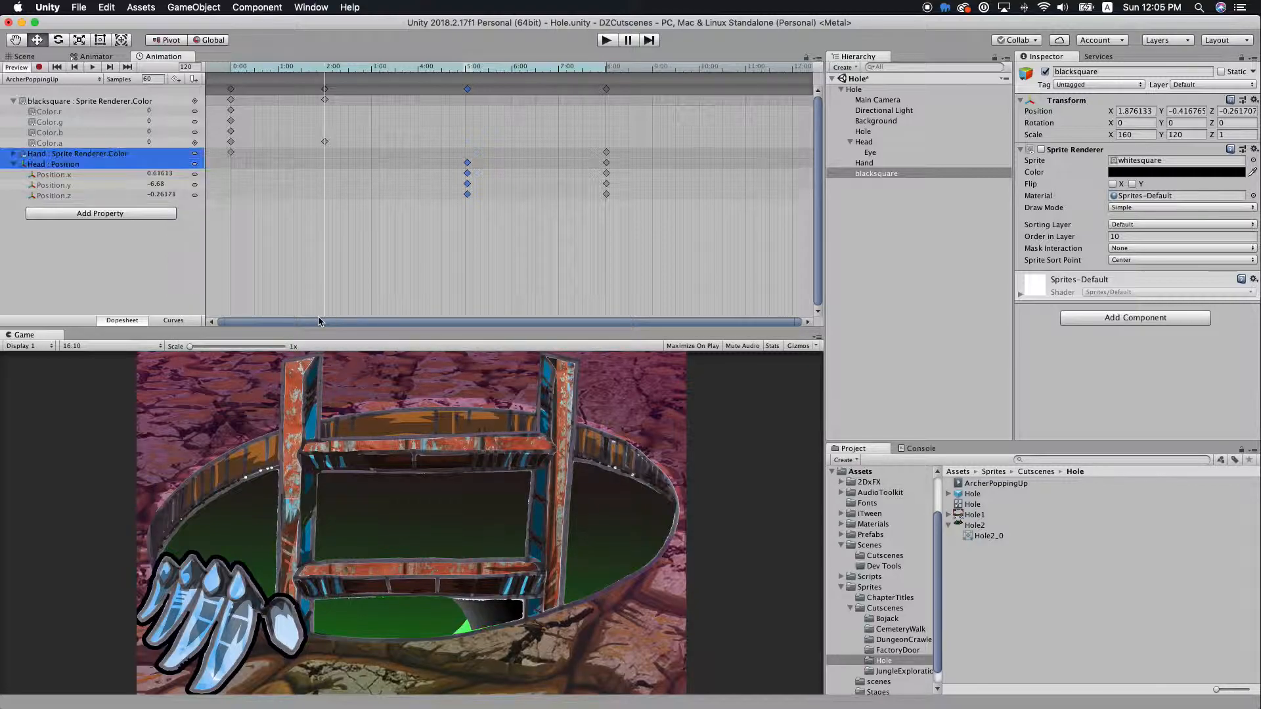
{"action": "left_click", "coordinate": [13, 155]}
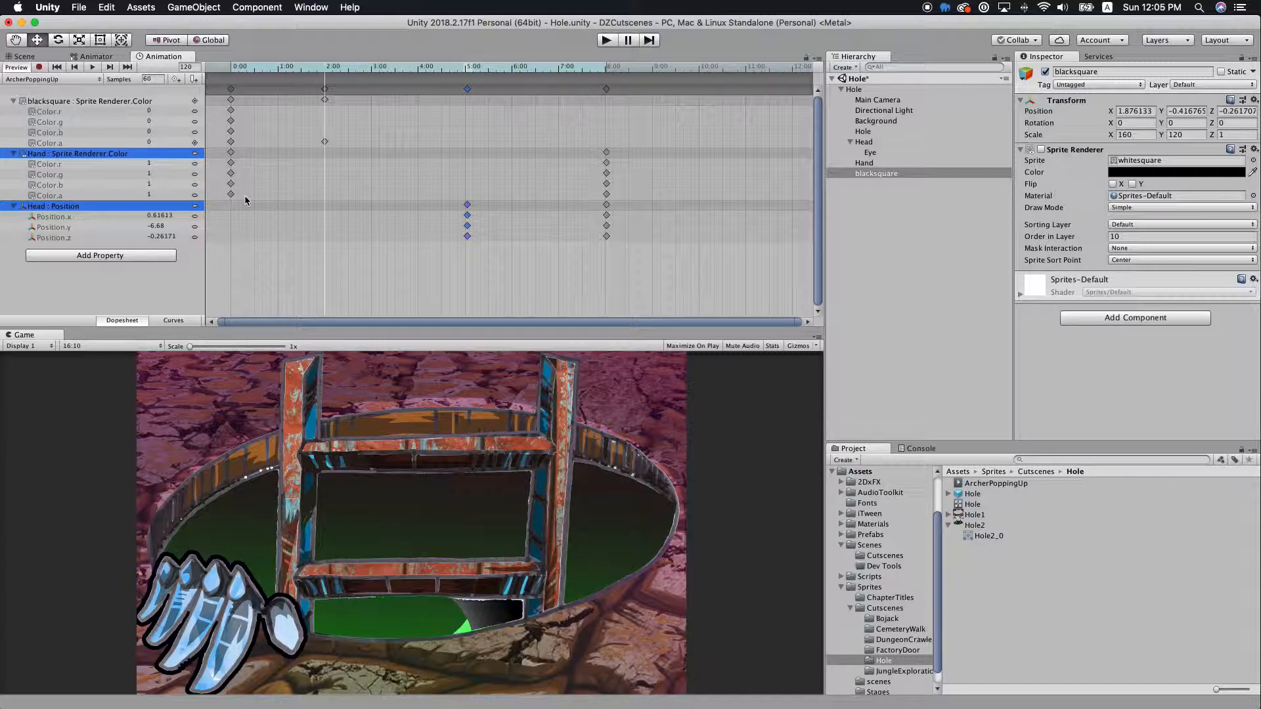
Set the Hand's Color.a to 0 at the 0:00 keyframe so the hand starts out invisible.
{"action": "left_click", "coordinate": [222, 74]}
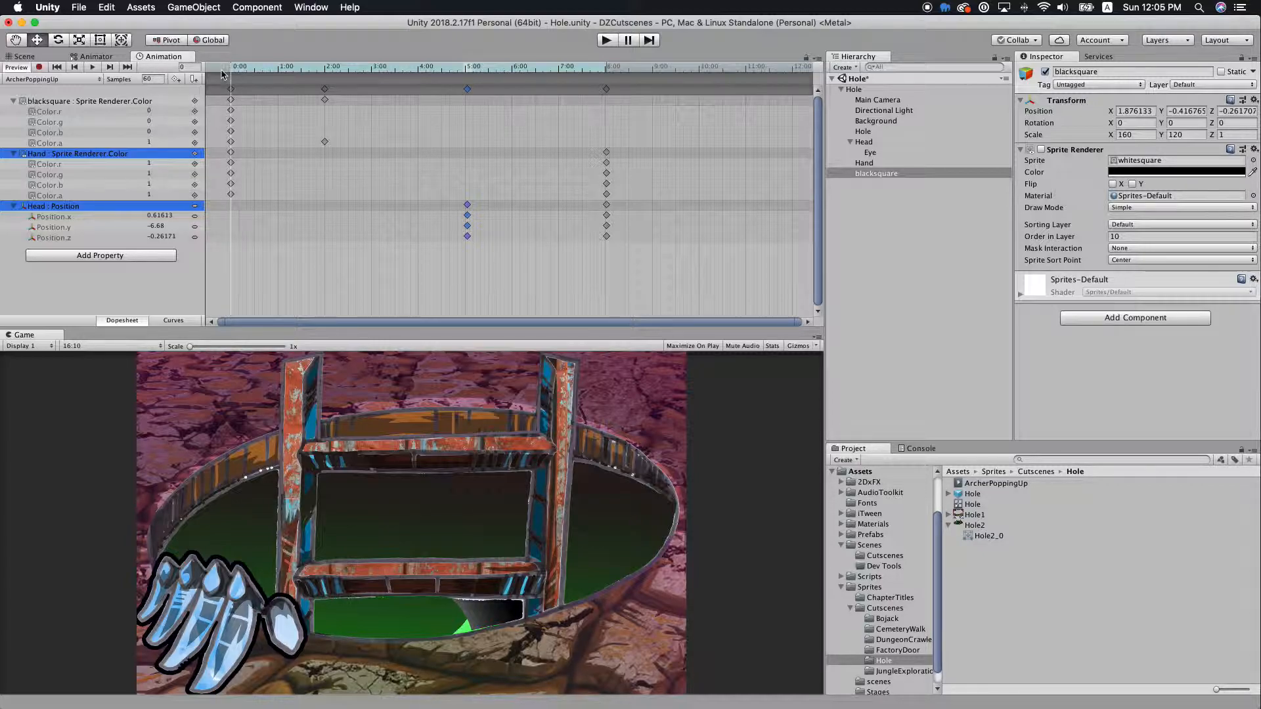
{"action": "left_click", "coordinate": [230, 195]}
{"action": "left_click", "coordinate": [159, 195]}
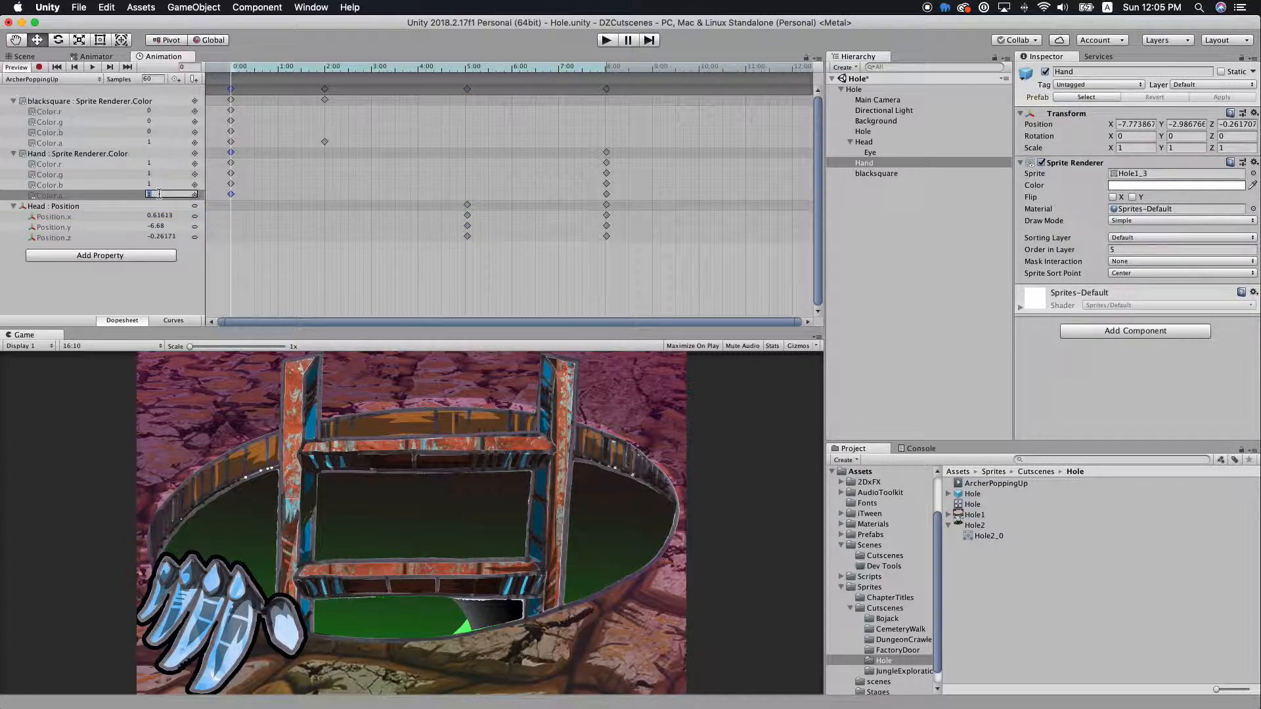
{"action": "type", "text": "0"}
{"action": "key", "text": "Tab"}
{"action": "left_click", "coordinate": [294, 186]}
Copy the Hand's Color.a keyframe from 0:00 and paste it at 2:00.
{"action": "left_click", "coordinate": [231, 195]}
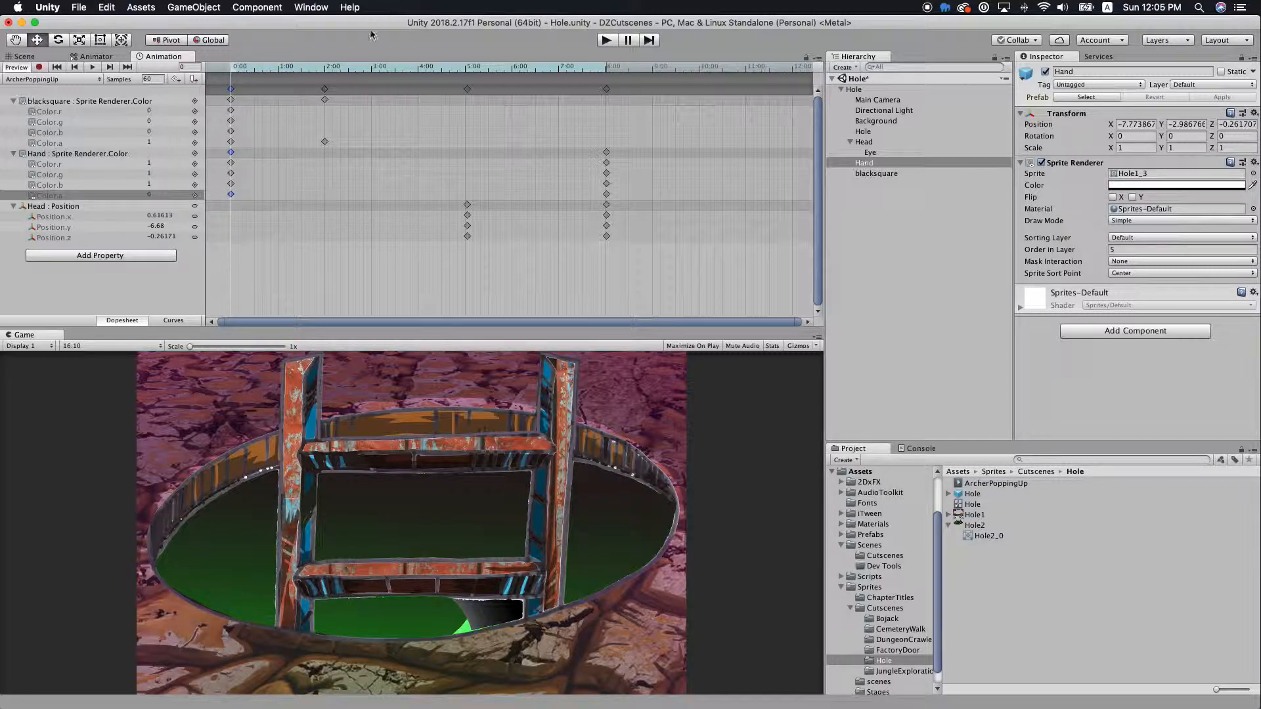
{"action": "key", "text": "super+c"}
{"action": "left_click", "coordinate": [234, 195]}
{"action": "left_click", "coordinate": [230, 195]}
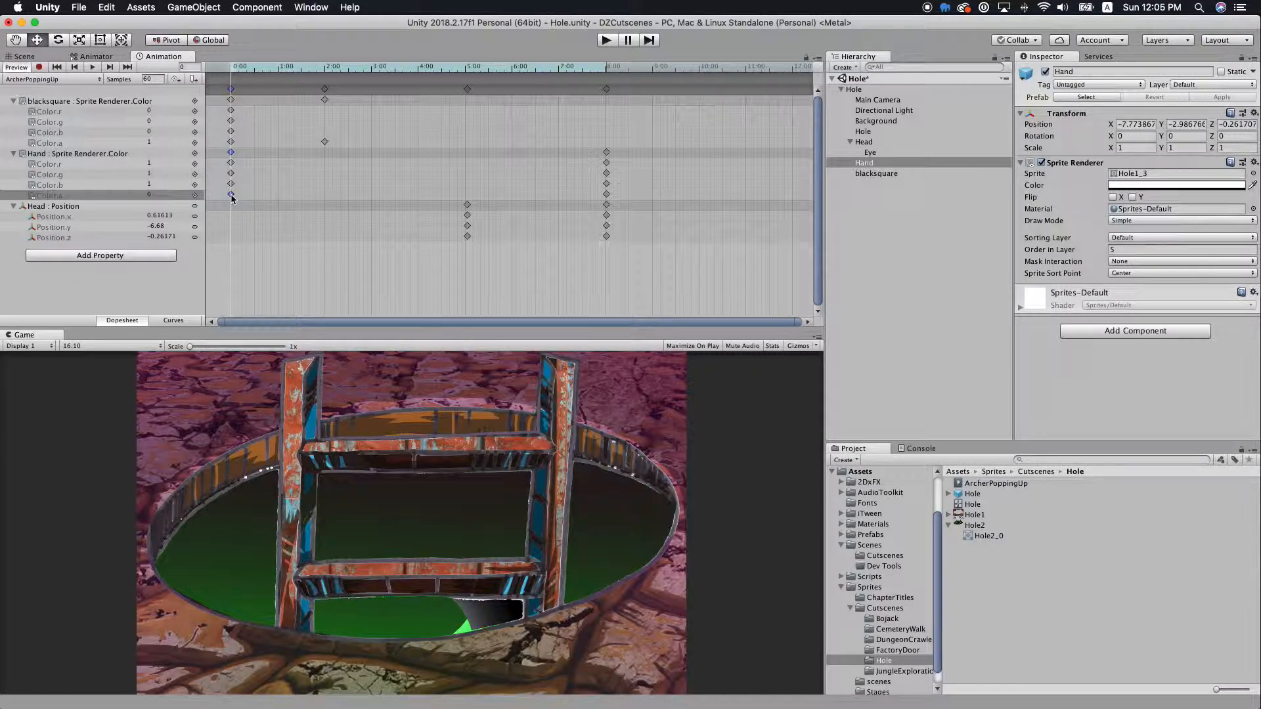
{"action": "left_click", "coordinate": [327, 70]}
{"action": "key", "text": "super+v"}
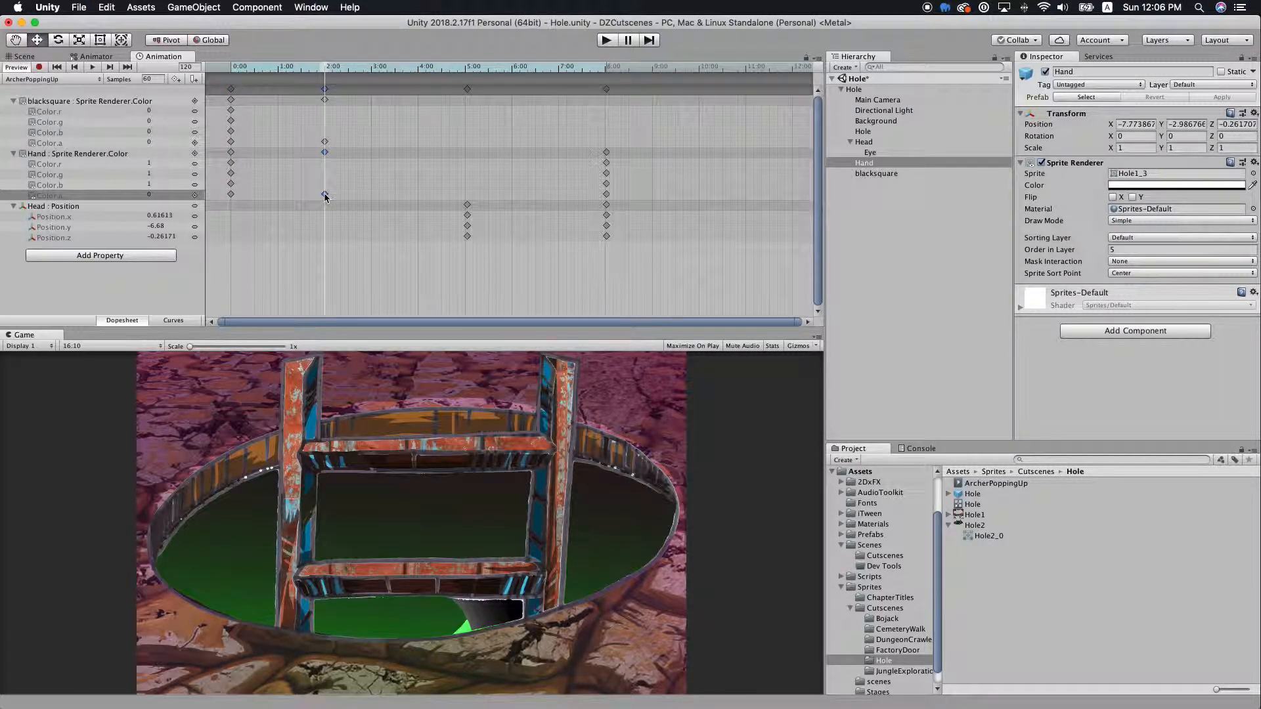
Add a Hand Color.a keyframe at 4:00 with a value of 1 so the hand fades in.
{"action": "left_click_drag", "start_coordinate": [358, 68], "coordinate": [420, 71]}
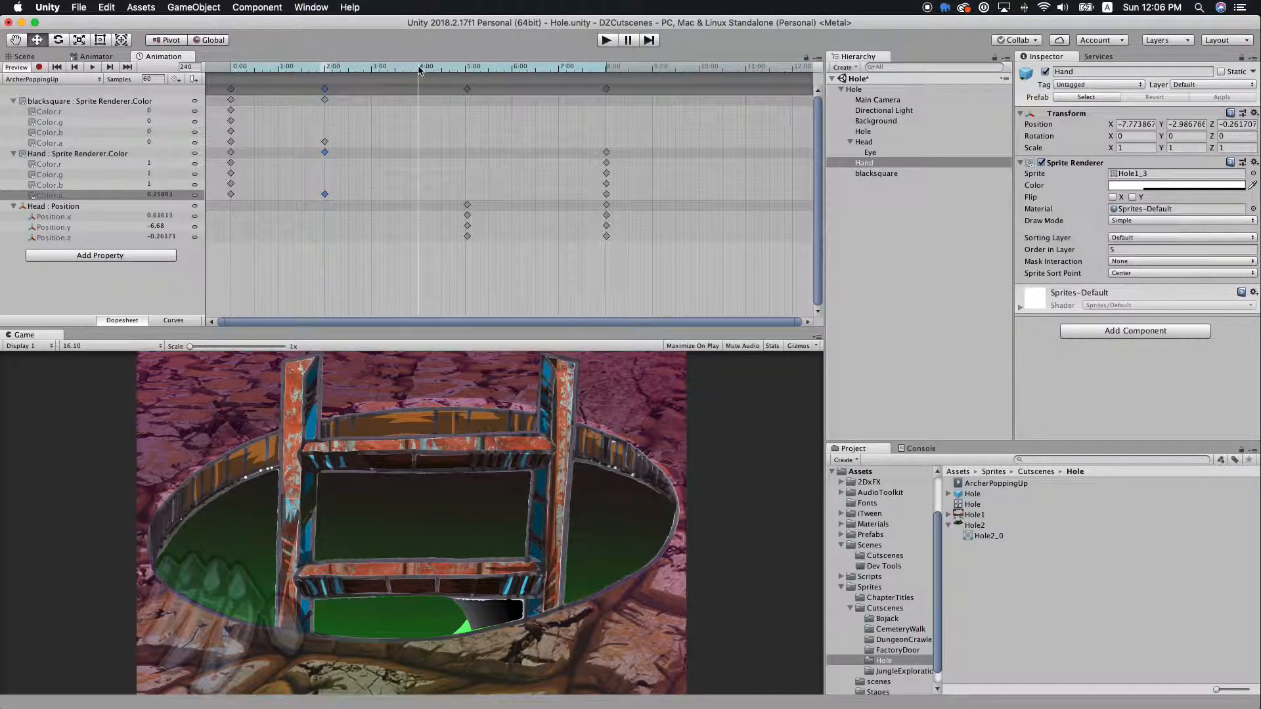
{"action": "double_click", "coordinate": [419, 196]}
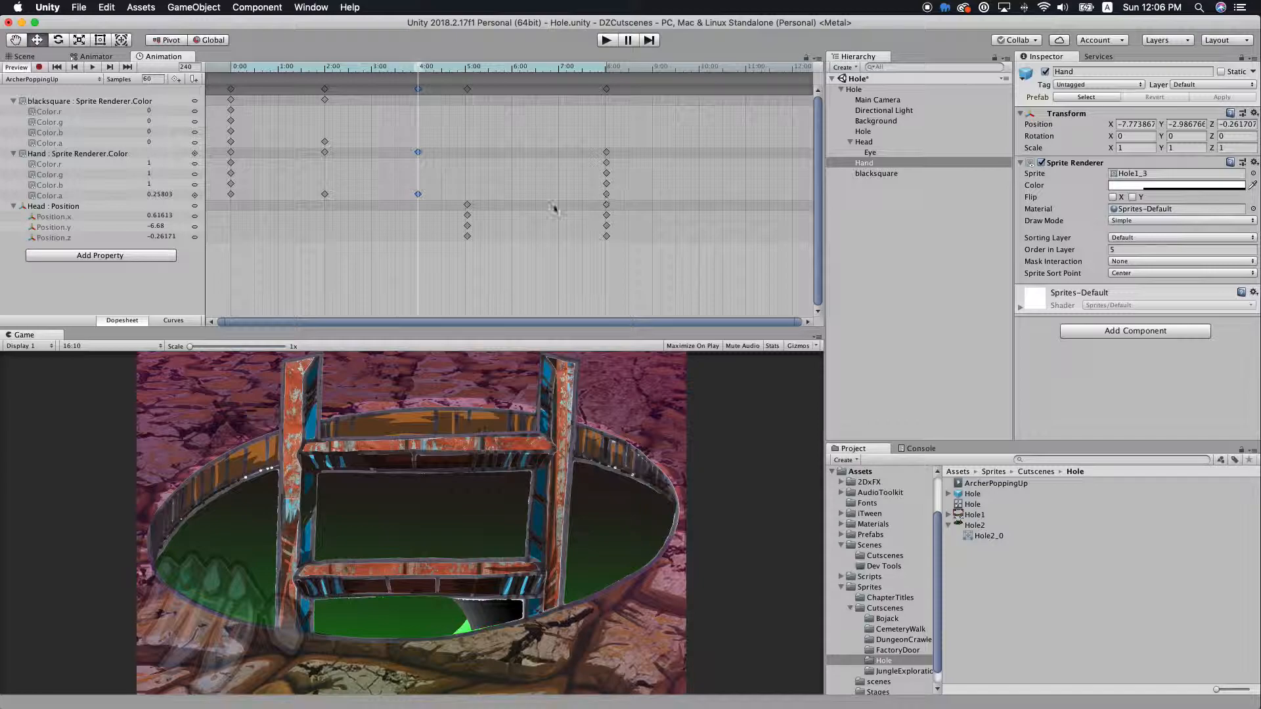
{"action": "left_click", "coordinate": [170, 194]}
{"action": "type", "text": "1"}
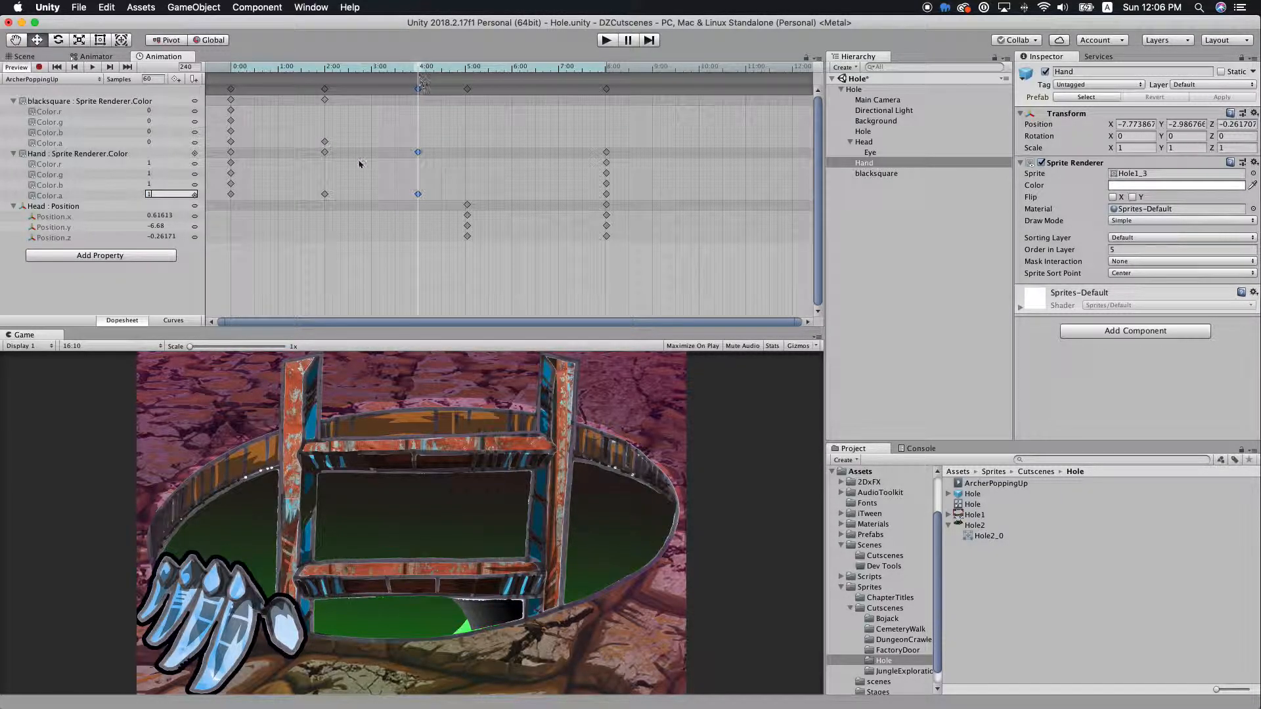
Re-enable the blacksquare's Sprite Renderer at frame 0 and play the clip to check the hand's fade-in.
{"action": "left_click_drag", "start_coordinate": [419, 70], "coordinate": [223, 77]}
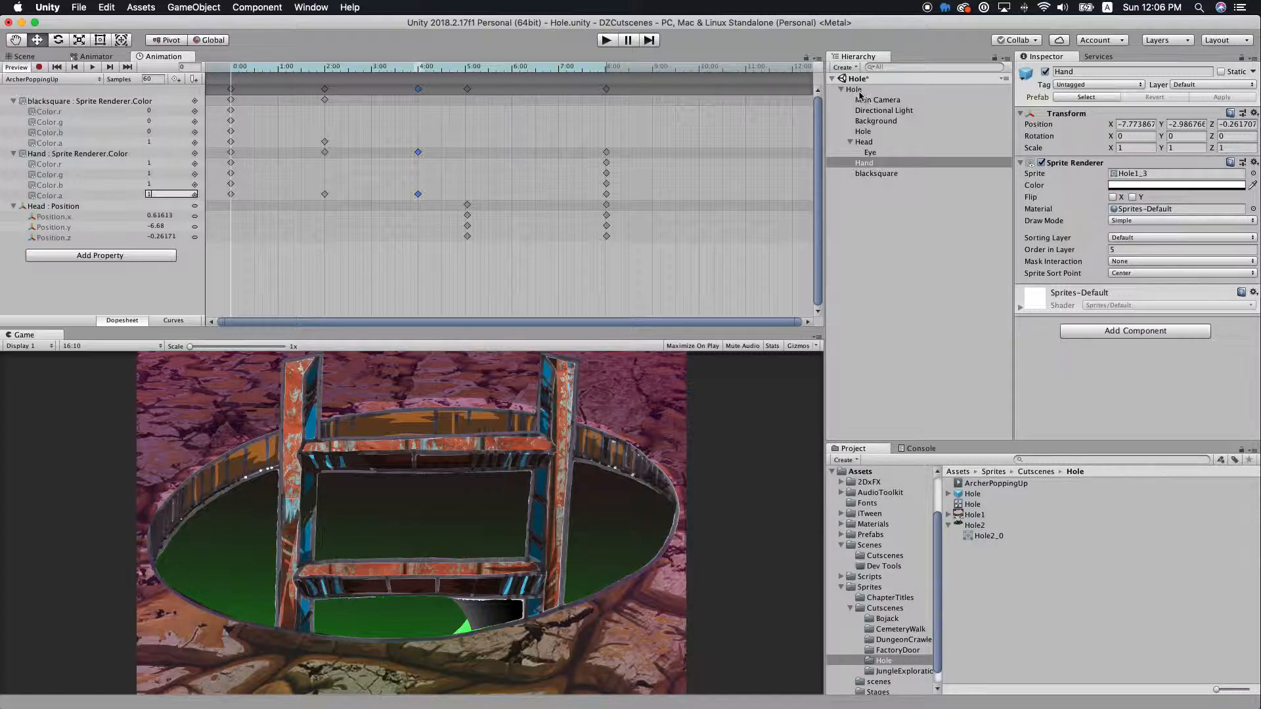
{"action": "left_click", "coordinate": [877, 174]}
{"action": "left_click", "coordinate": [1041, 151]}
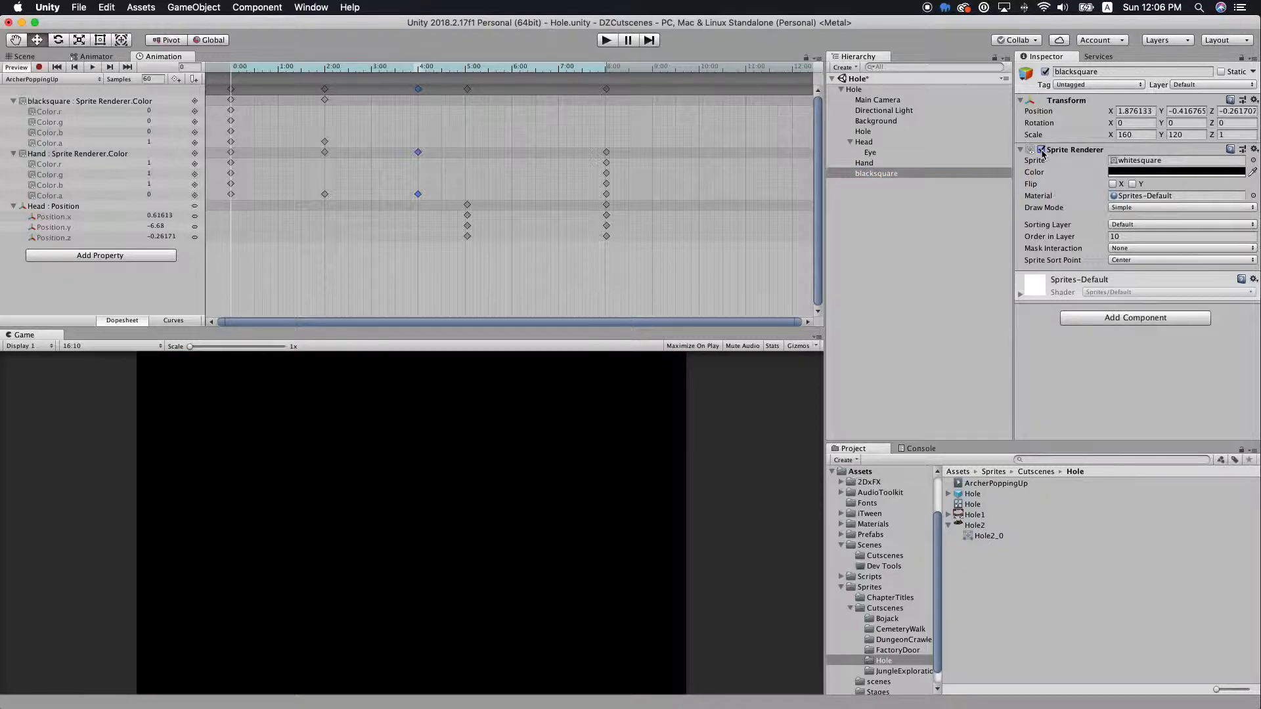
{"action": "left_click", "coordinate": [94, 67]}
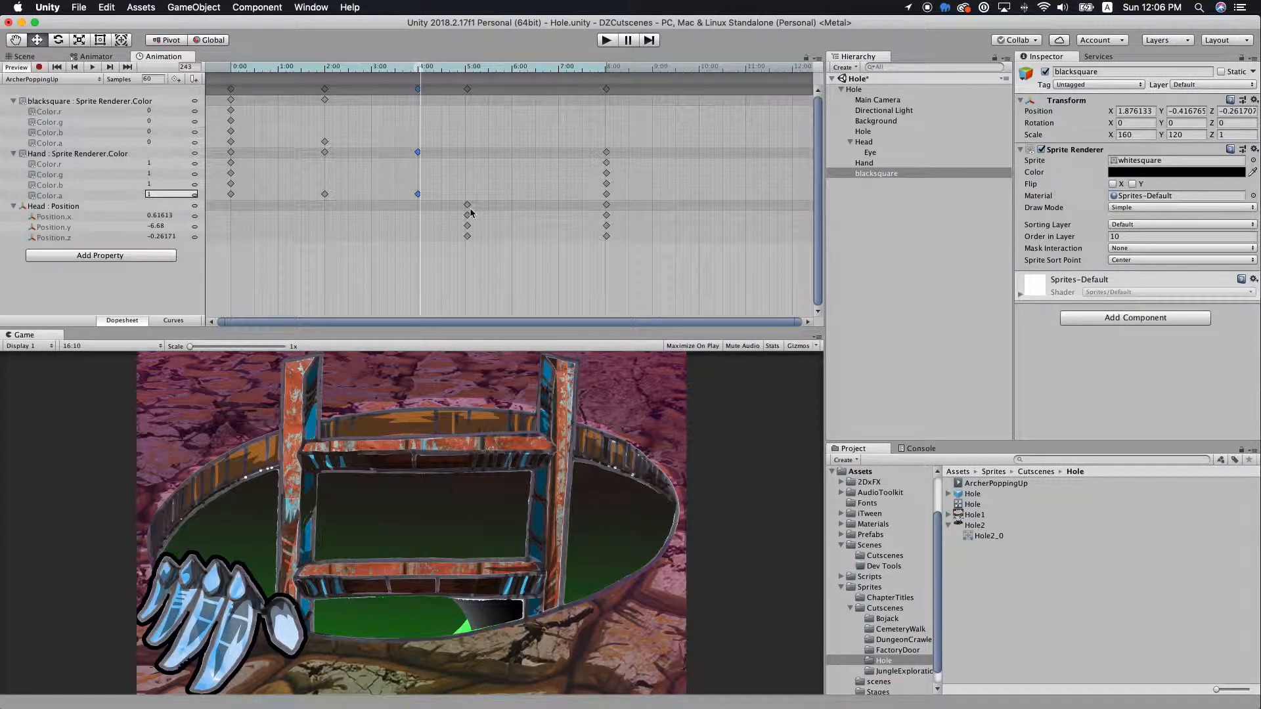
Shift both Head Position keyframes about one second earlier, starting at about frame 246, and replay the clip from the start.
{"action": "left_click_drag", "start_coordinate": [616, 263], "coordinate": [424, 217]}
{"action": "left_click_drag", "start_coordinate": [412, 70], "coordinate": [170, 70]}
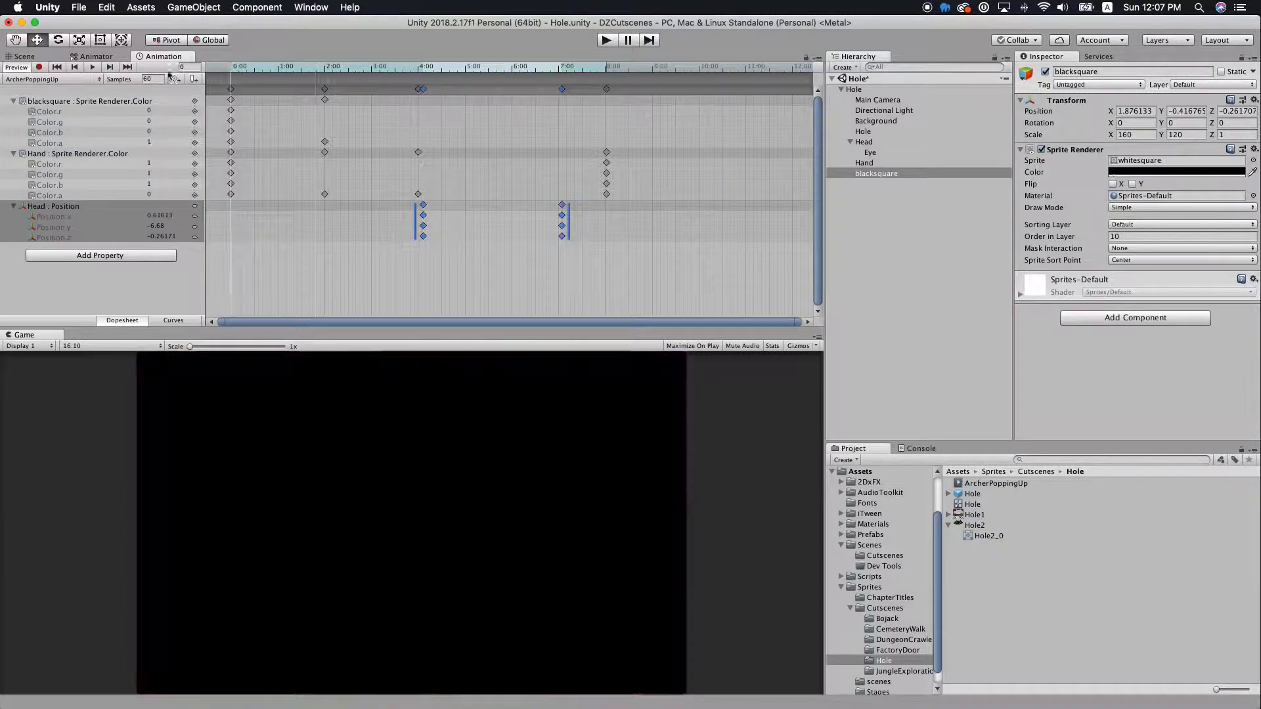
{"action": "left_click", "coordinate": [92, 67]}
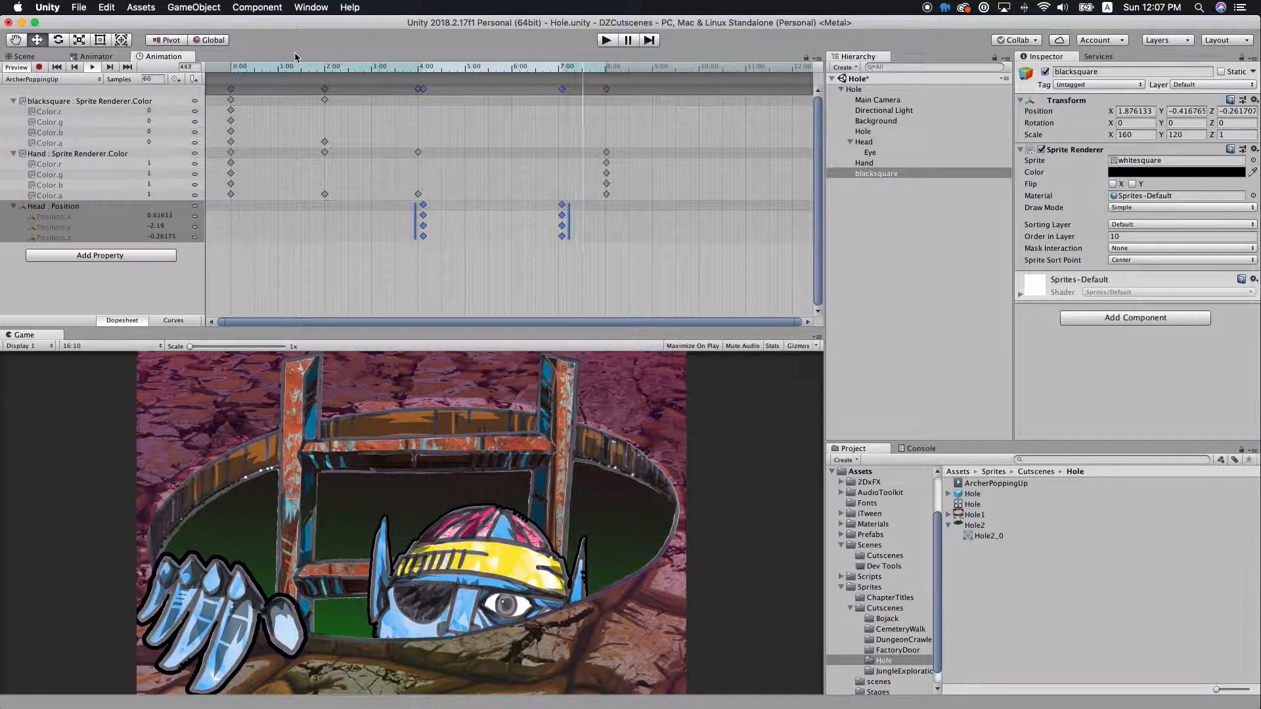
Inspect the Head's Position.y keyframe at frame 246 and scrub through the head's rise to about 7:00.
{"action": "left_click", "coordinate": [425, 71]}
{"action": "left_click_drag", "start_coordinate": [426, 71], "coordinate": [424, 76]}
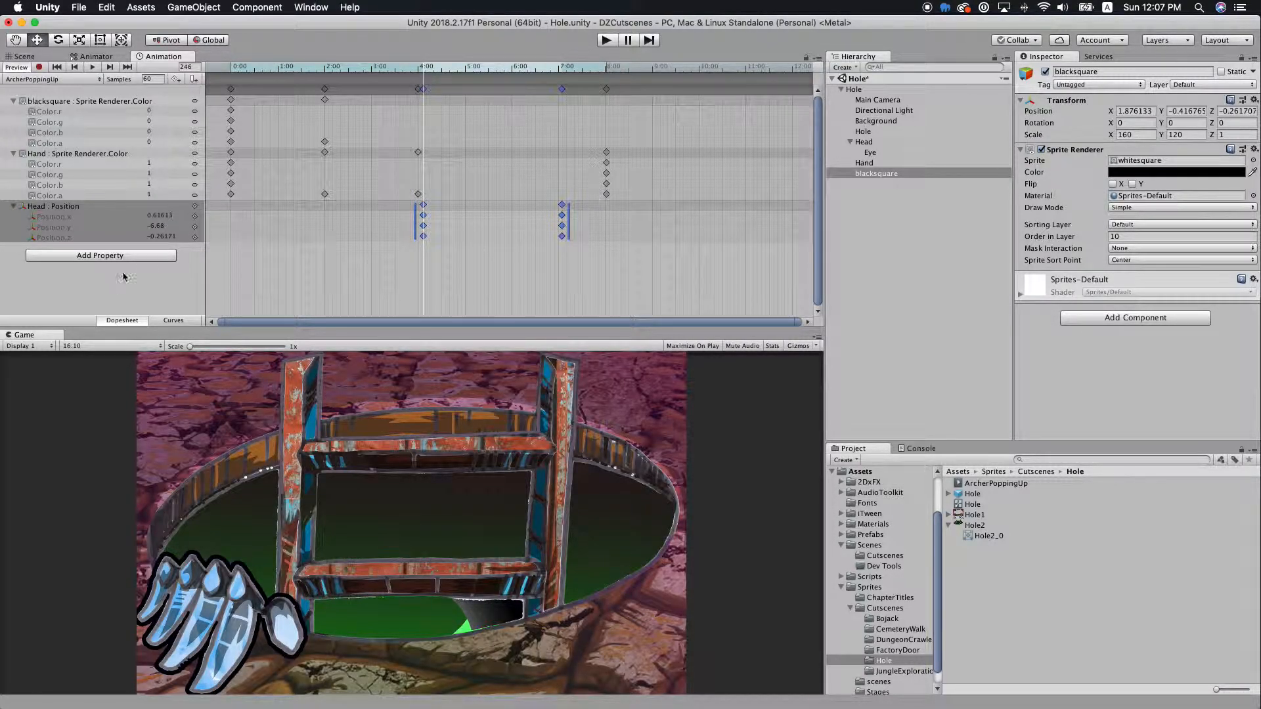
{"action": "left_click", "coordinate": [243, 270]}
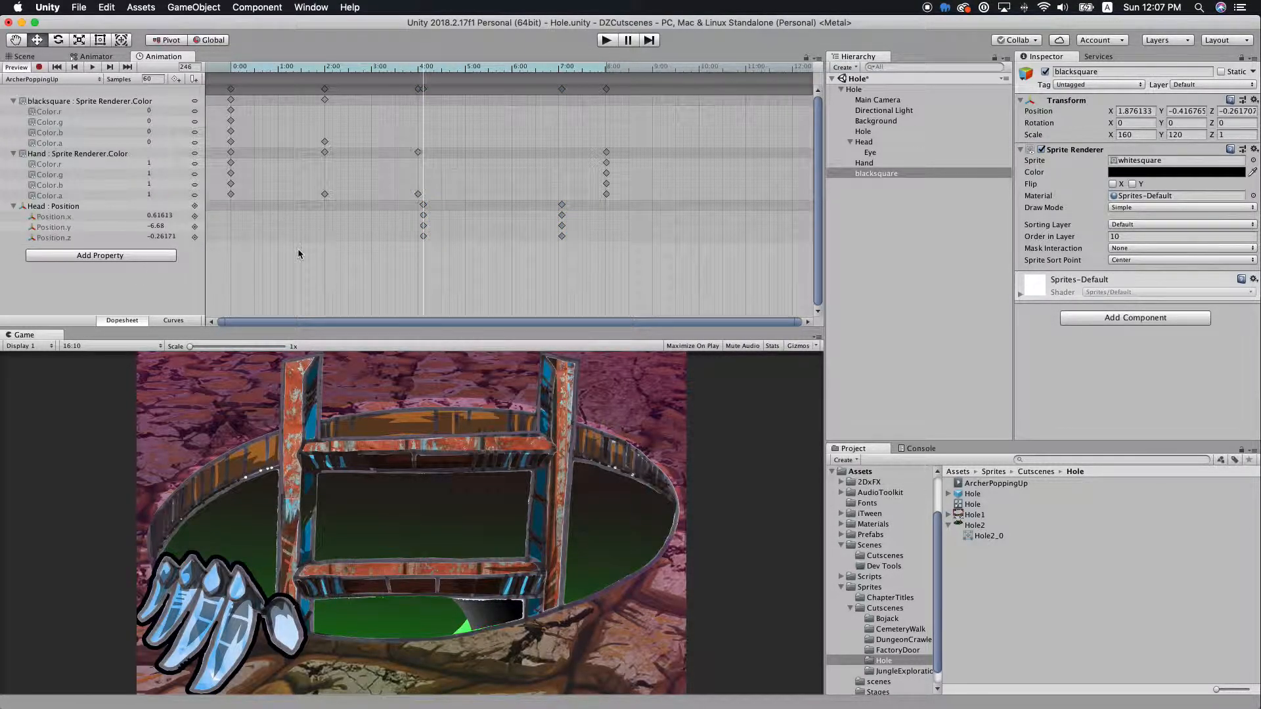
{"action": "left_click", "coordinate": [424, 227]}
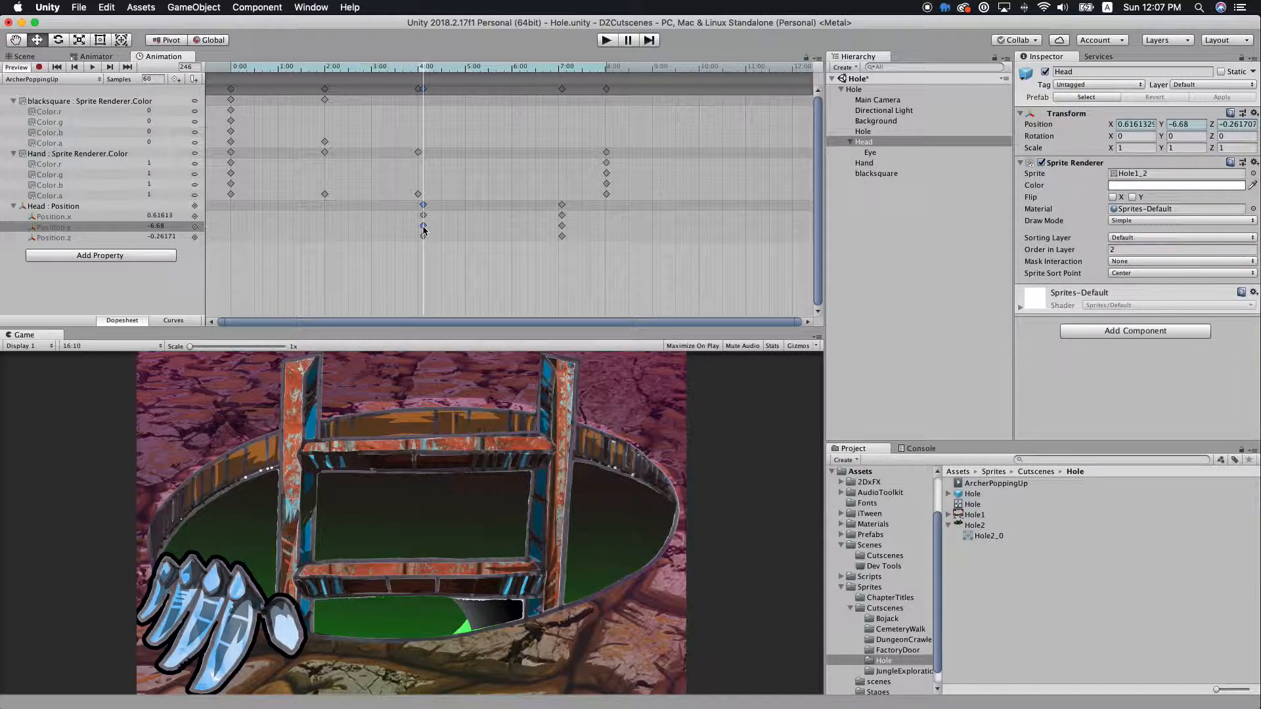
{"action": "left_click", "coordinate": [144, 229]}
{"action": "left_click_drag", "start_coordinate": [144, 227], "coordinate": [145, 226]}
{"action": "left_click_drag", "start_coordinate": [425, 67], "coordinate": [563, 77]}
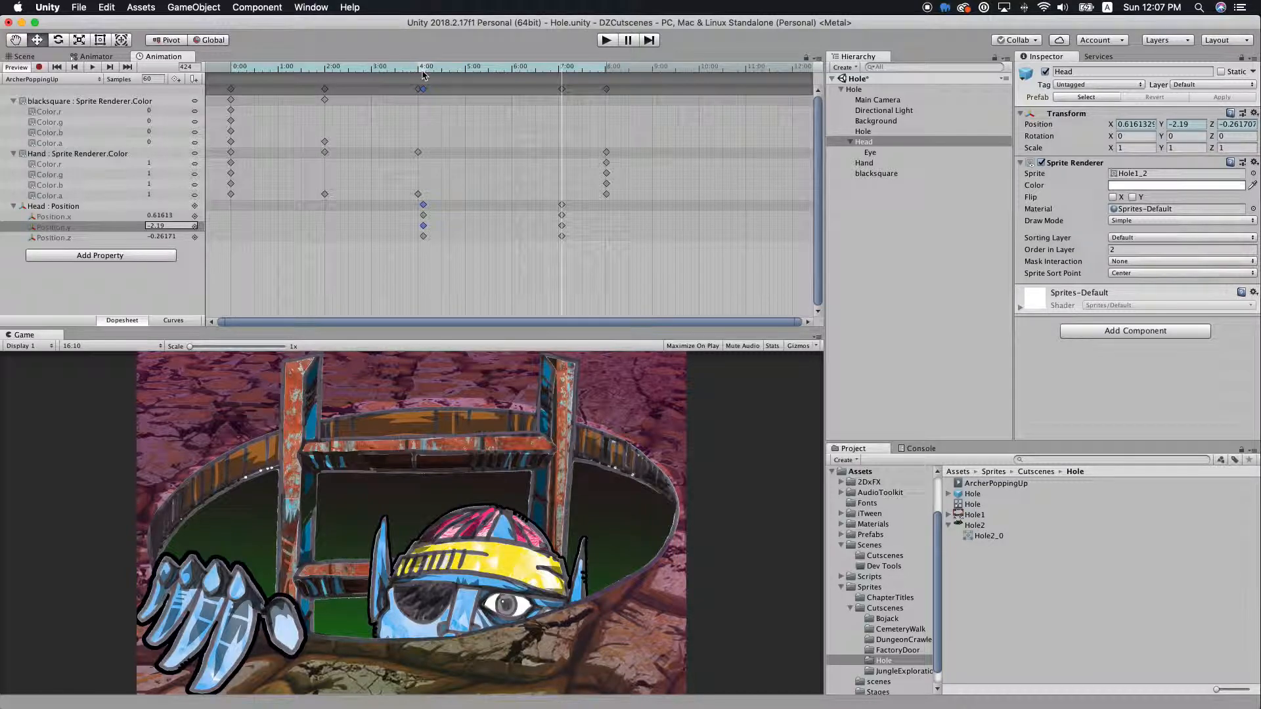
Move the Head's second Position keyframe earlier to about 6:00 and scrub through the shortened rise.
{"action": "left_click", "coordinate": [562, 205]}
{"action": "left_click_drag", "start_coordinate": [564, 206], "coordinate": [514, 213]}
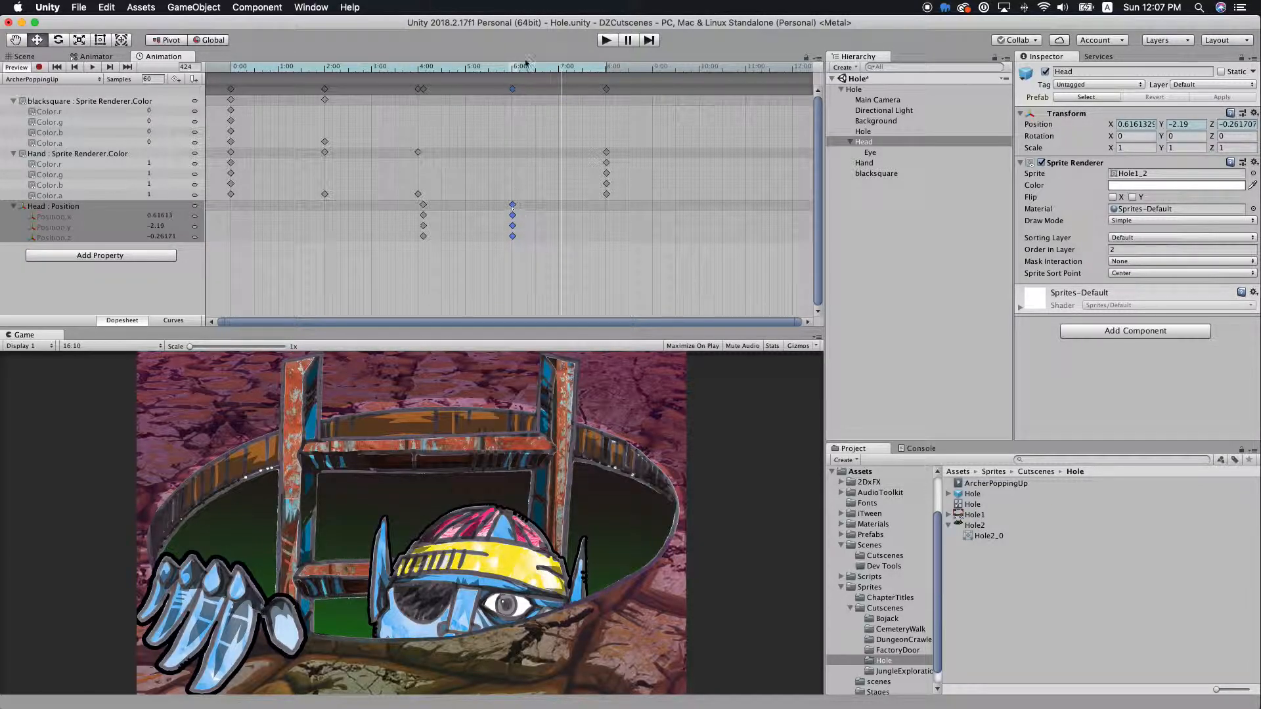
{"action": "left_click_drag", "start_coordinate": [405, 66], "coordinate": [515, 87]}
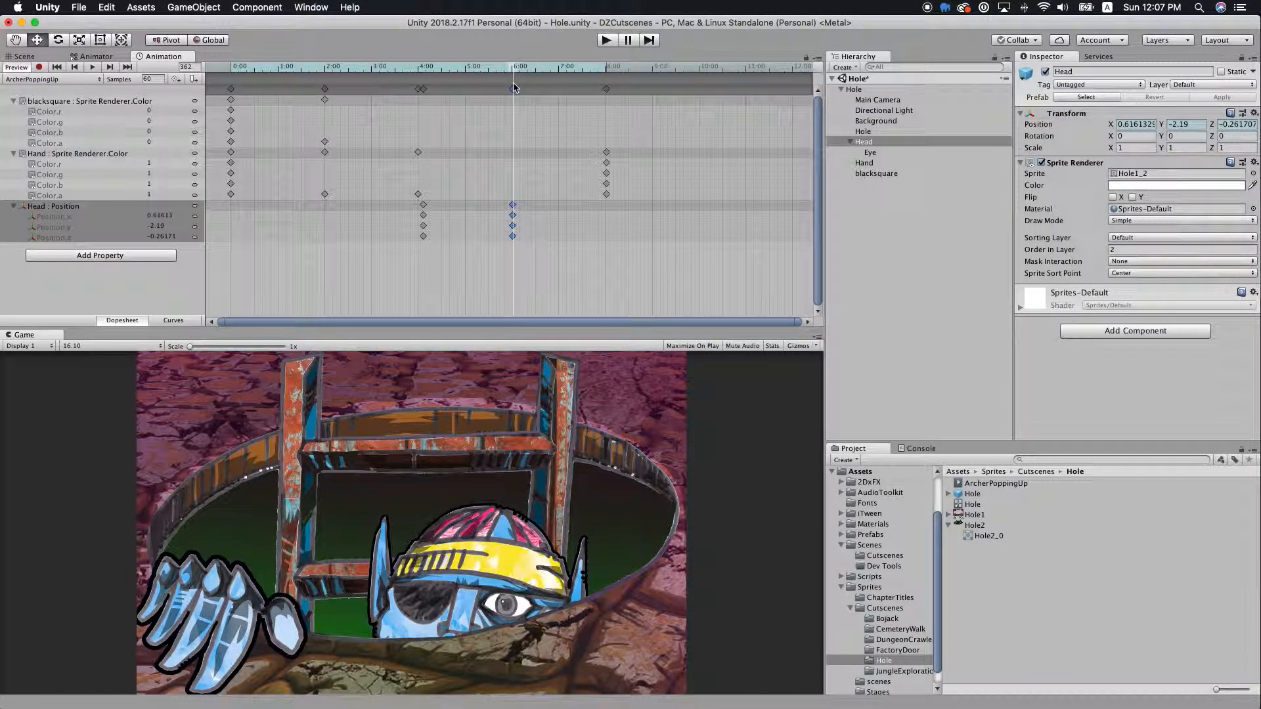
Add the Position property of the Eye, nested under Head, to the ArcherPoppingUp clip.
{"action": "scroll", "coordinate": [628, 191], "scroll_direction": "down", "scroll_amount": 5}
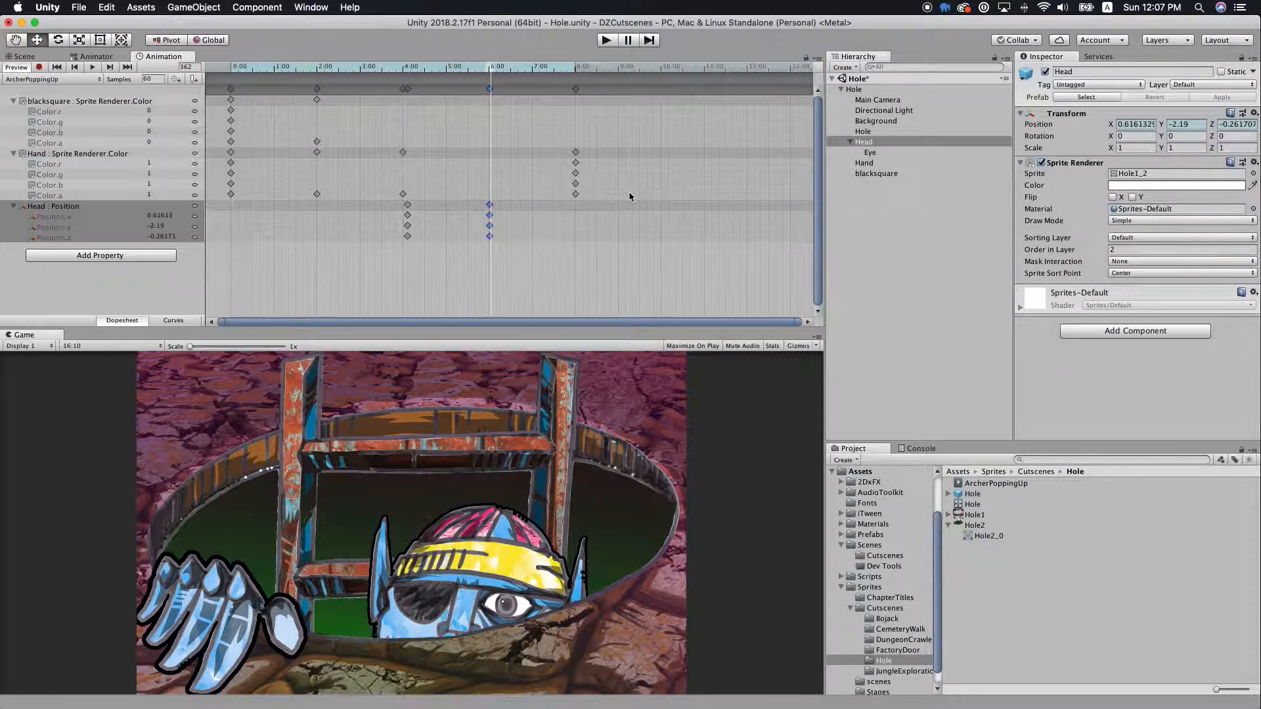
{"action": "scroll", "coordinate": [595, 187], "scroll_direction": "down", "scroll_amount": 1}
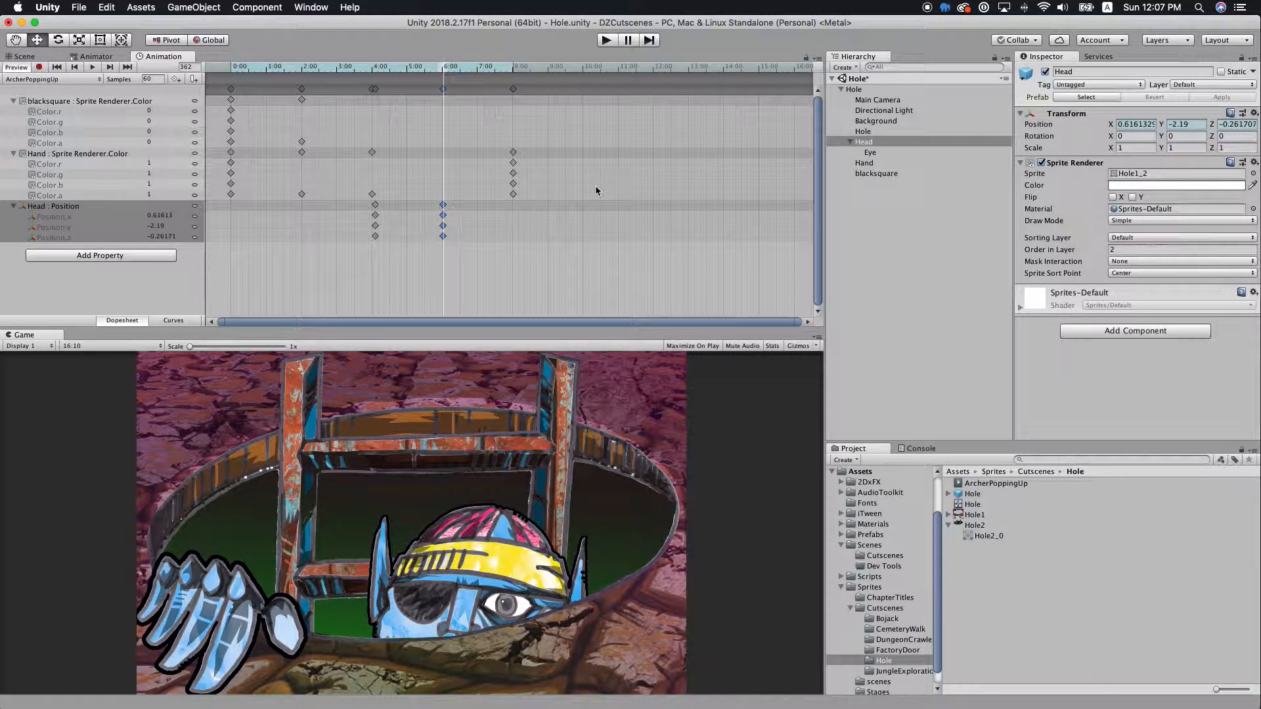
{"action": "left_click", "coordinate": [473, 70]}
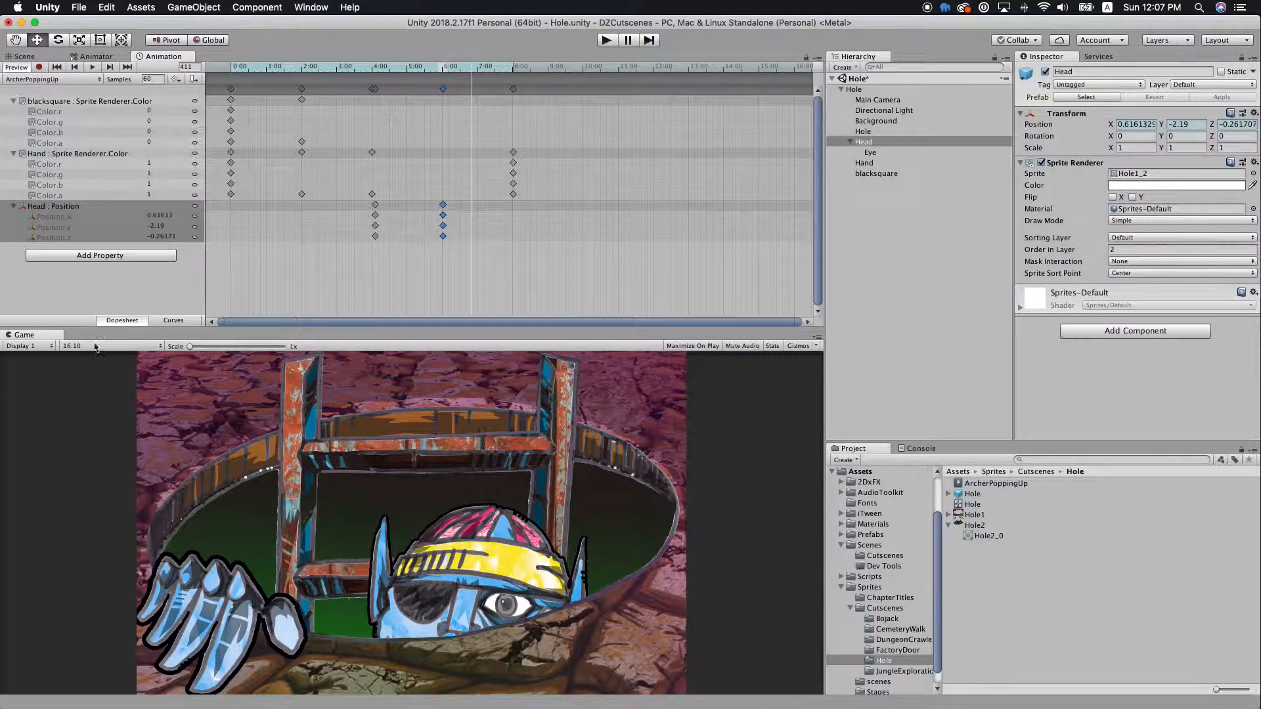
{"action": "left_click", "coordinate": [158, 267]}
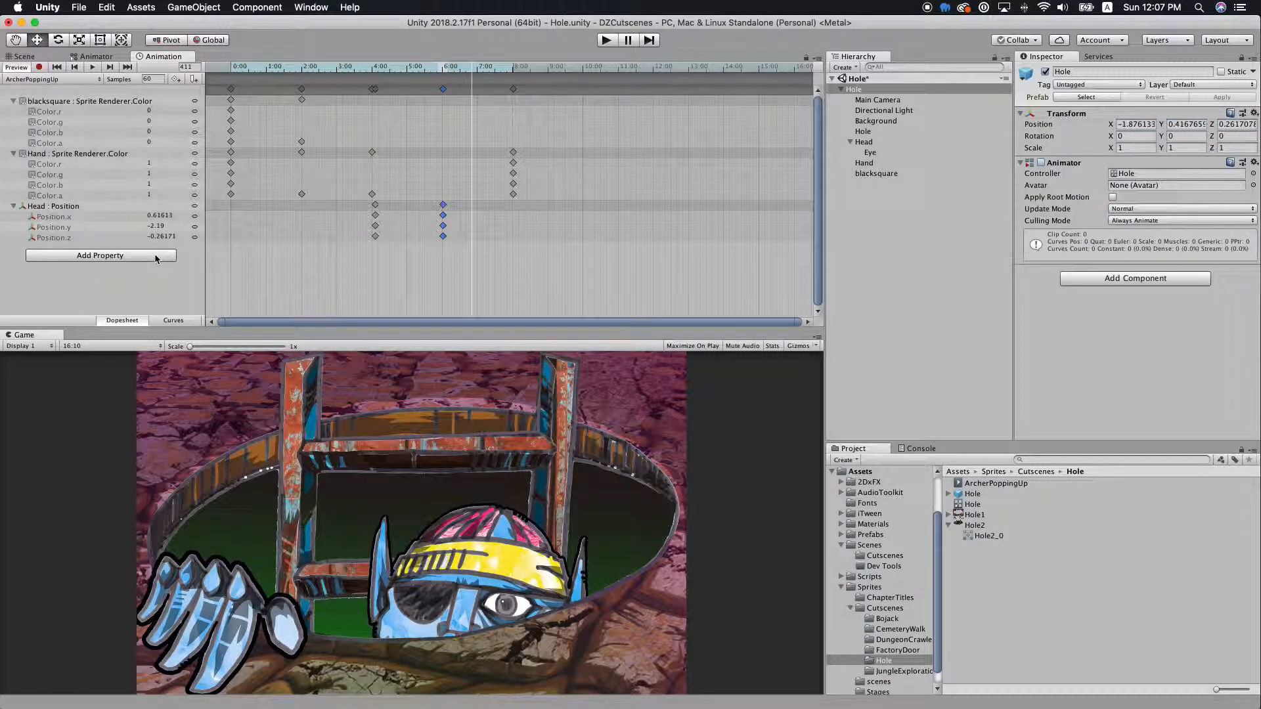
{"action": "left_click", "coordinate": [158, 257]}
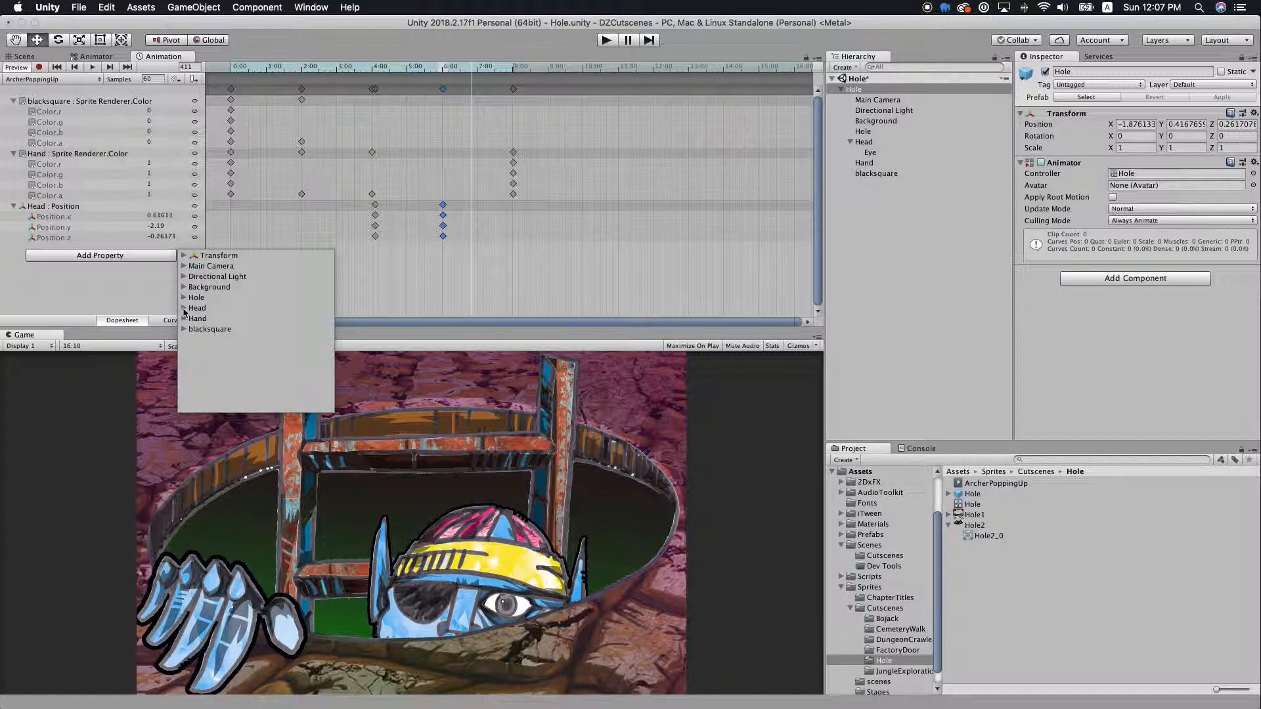
{"action": "left_click", "coordinate": [185, 309]}
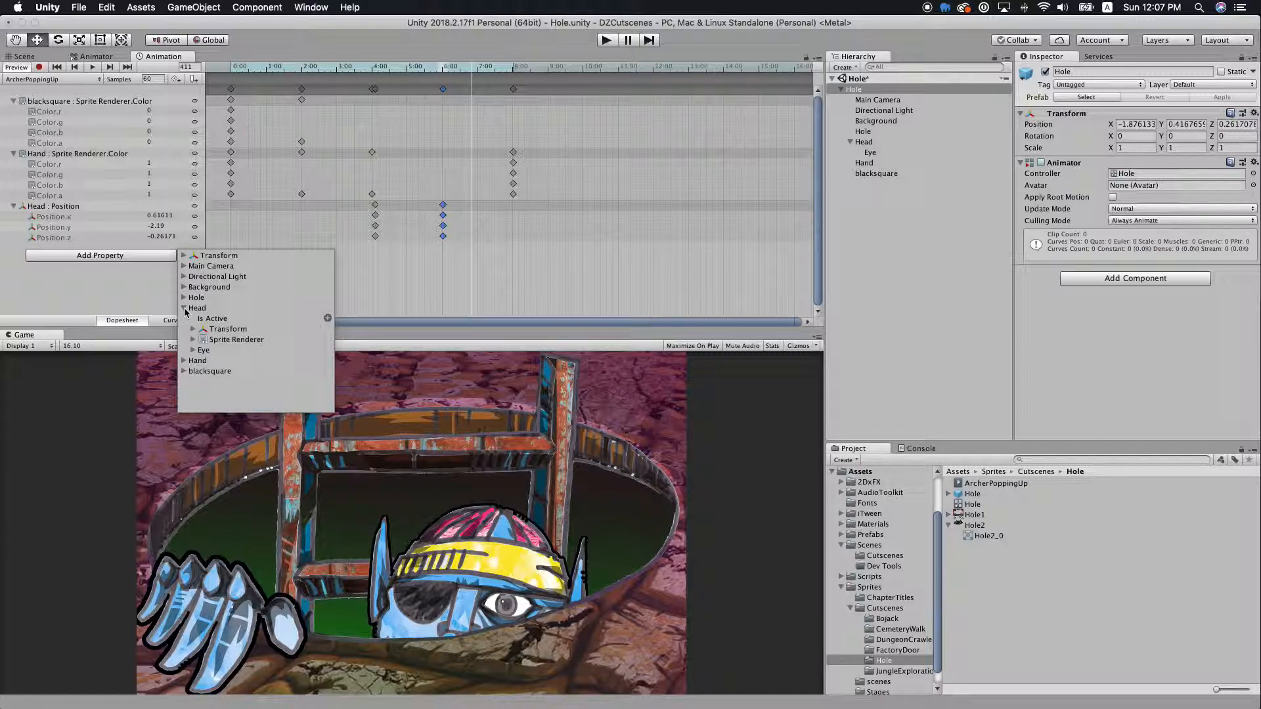
{"action": "left_click", "coordinate": [192, 350]}
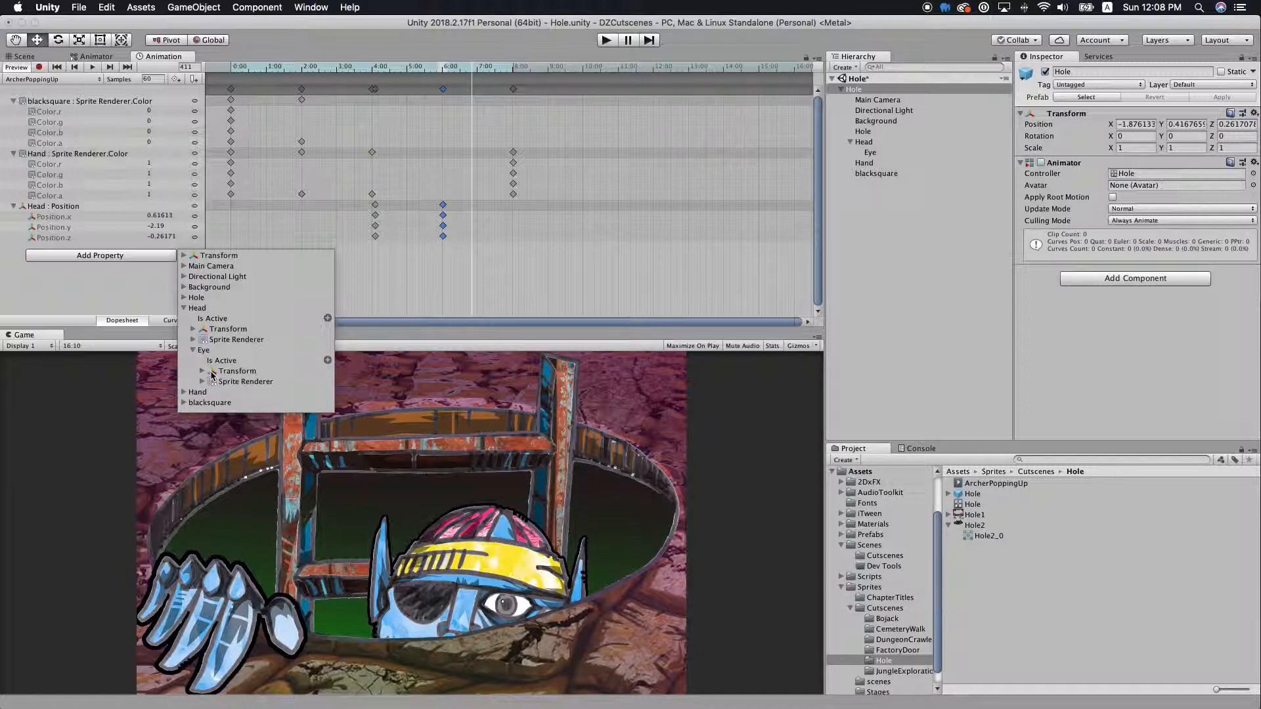
{"action": "left_click", "coordinate": [204, 373]}
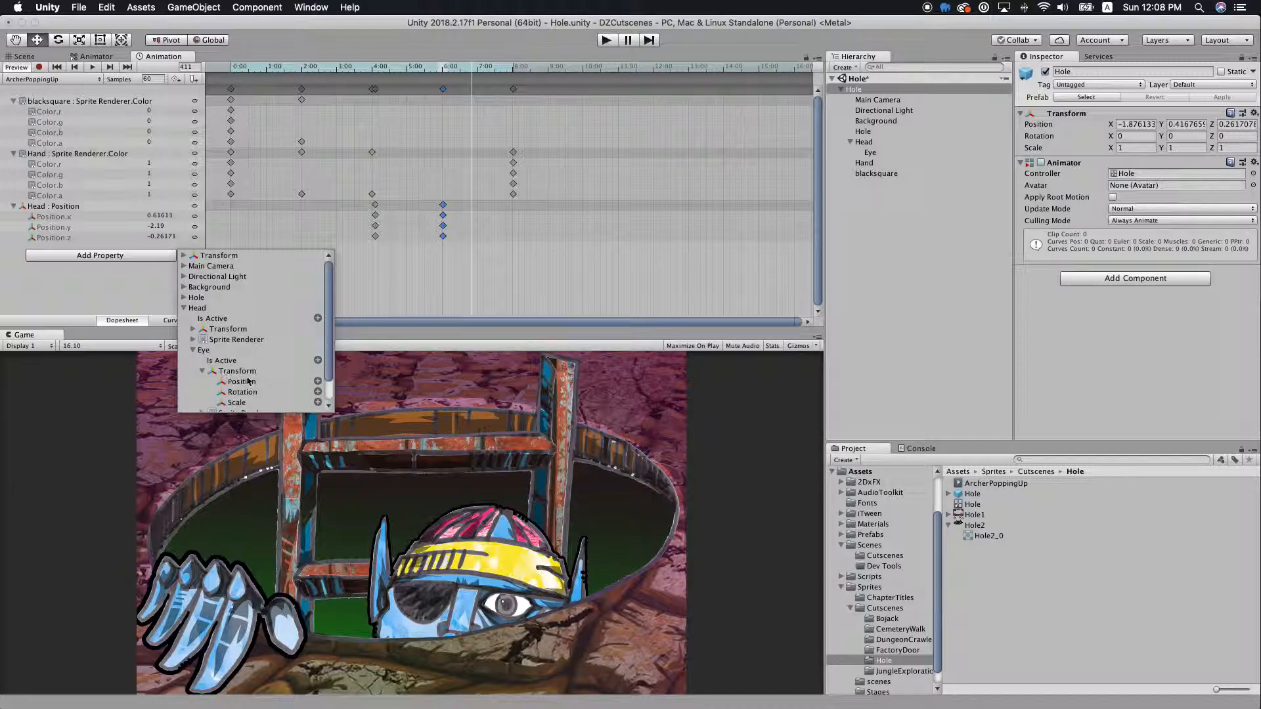
{"action": "left_click", "coordinate": [318, 383]}
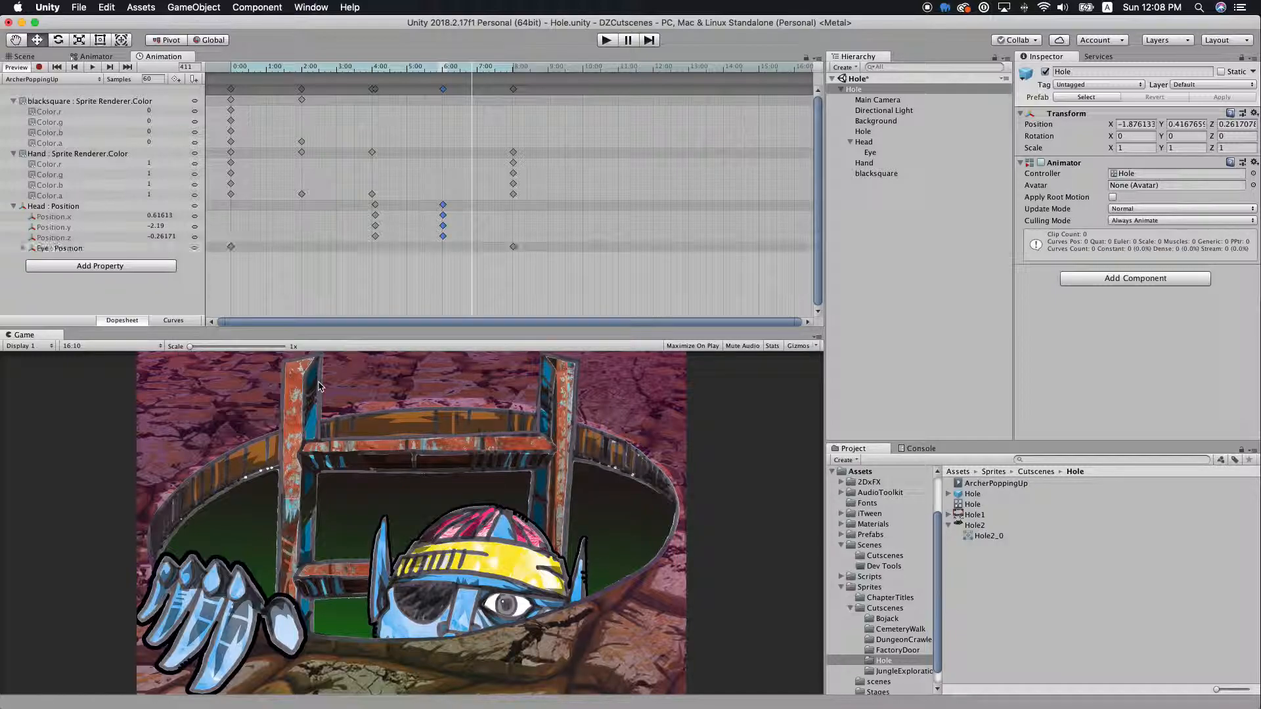
Add an Eye Position keyframe at frame 411 and move the final Eye keyframe out to about 10:00.
{"action": "double_click", "coordinate": [472, 247]}
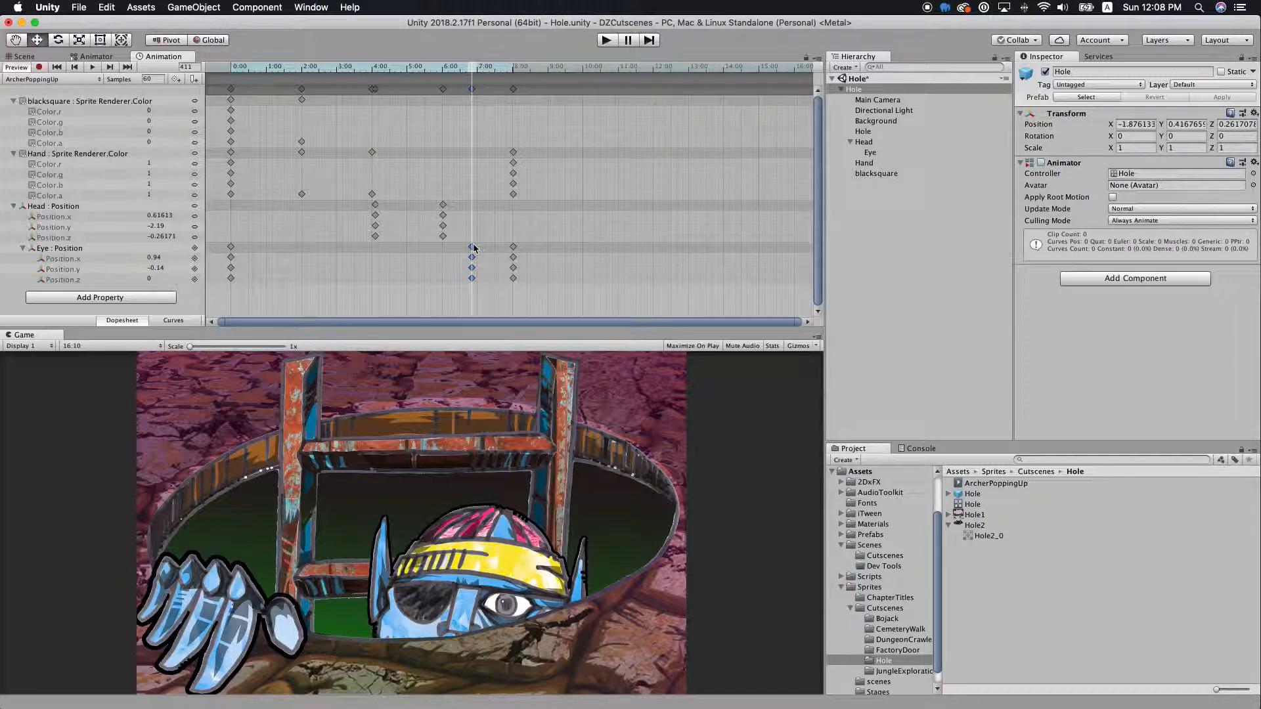
{"action": "left_click_drag", "start_coordinate": [514, 249], "coordinate": [585, 249]}
Add a Position.x keyframe for the Eye at about frame 460.
{"action": "left_click", "coordinate": [498, 74]}
{"action": "left_click_drag", "start_coordinate": [497, 74], "coordinate": [499, 76]}
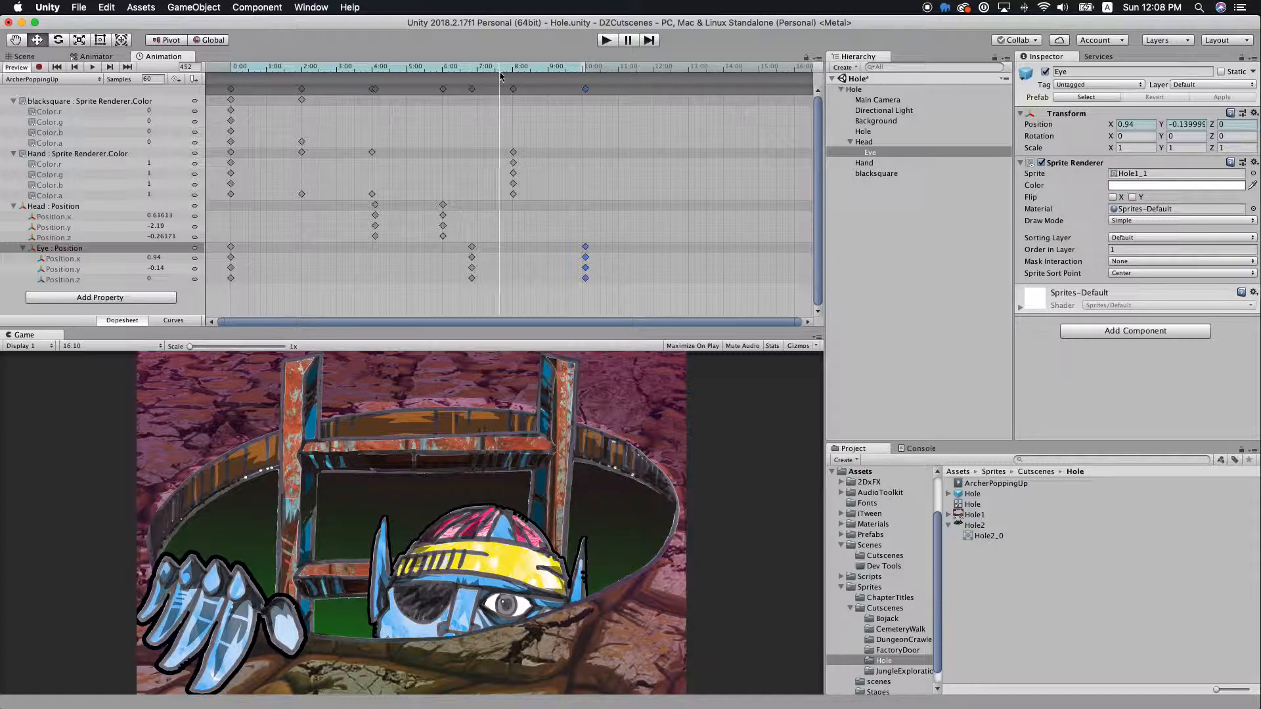
{"action": "double_click", "coordinate": [502, 257]}
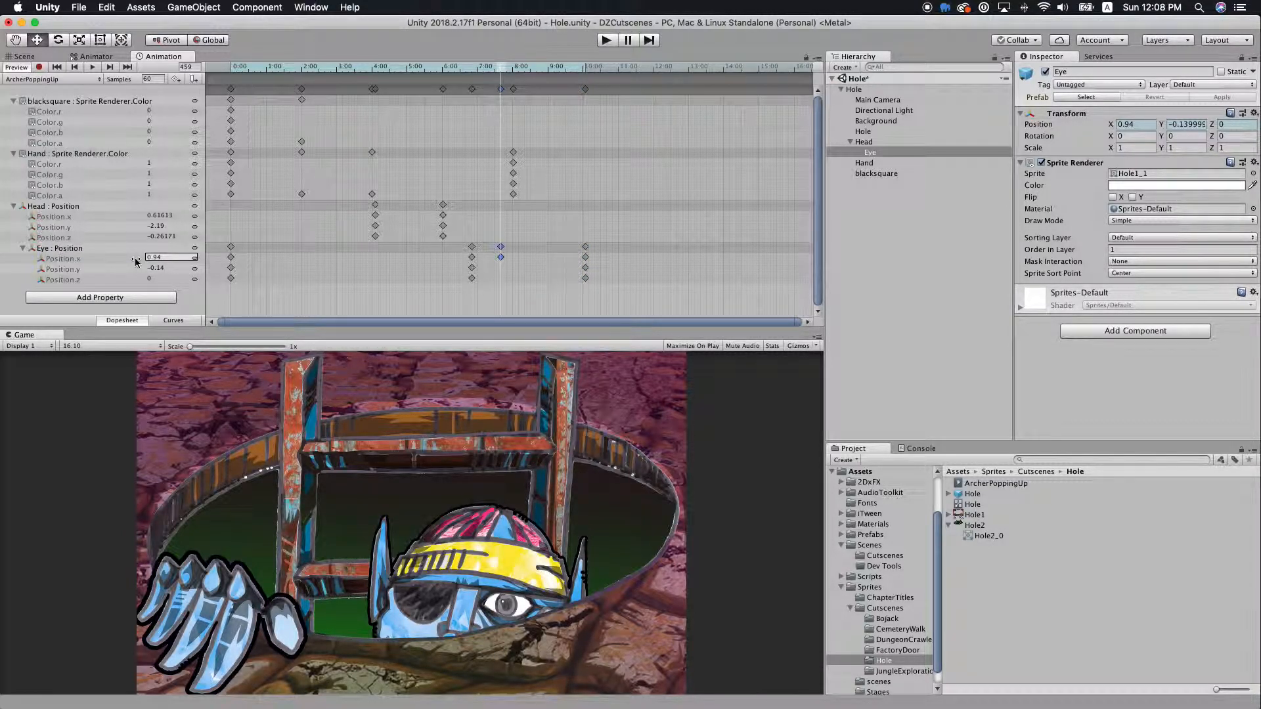
{"action": "left_click_drag", "start_coordinate": [136, 259], "coordinate": [136, 262]}
{"action": "left_click_drag", "start_coordinate": [136, 259], "coordinate": [135, 261]}
Delete the duplicate Eye Position keyframe just before frame 460.
{"action": "scroll", "coordinate": [510, 198], "scroll_direction": "up", "scroll_amount": 5}
{"action": "scroll", "coordinate": [510, 201], "scroll_direction": "up", "scroll_amount": 1}
{"action": "left_click_drag", "start_coordinate": [475, 65], "coordinate": [477, 73]}
{"action": "scroll", "coordinate": [475, 147], "scroll_direction": "up", "scroll_amount": 5}
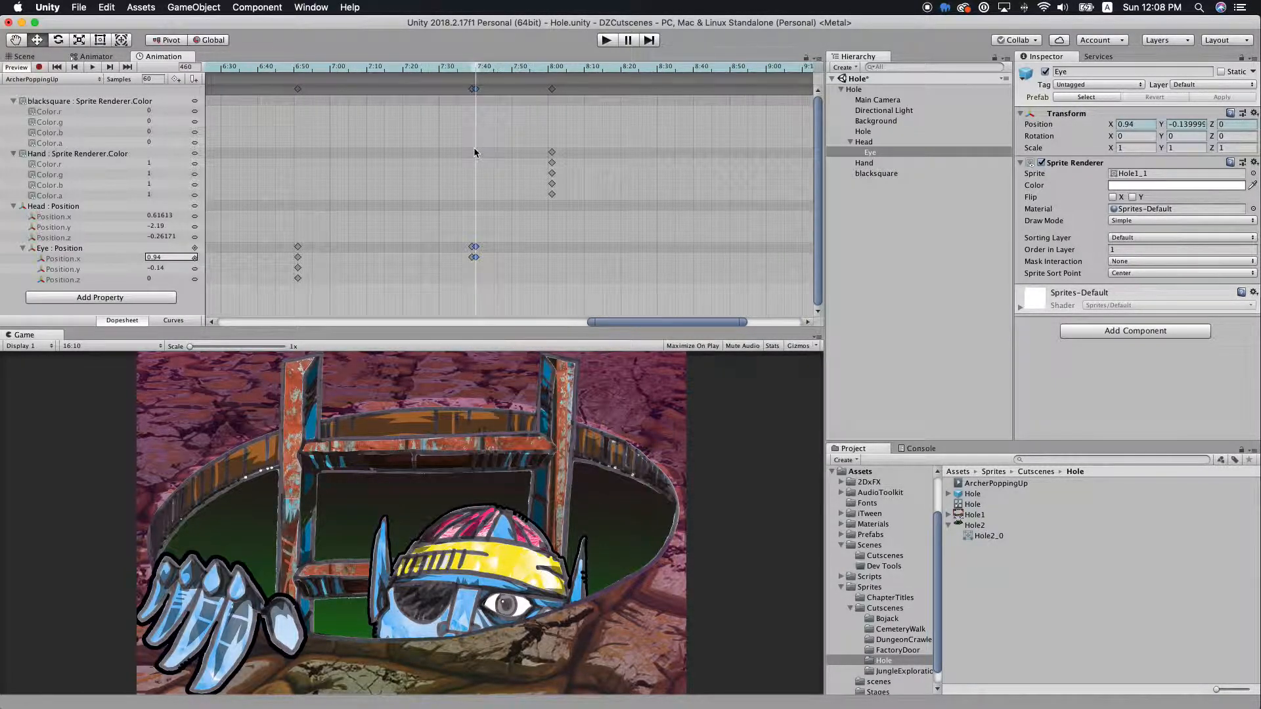
{"action": "left_click", "coordinate": [473, 249]}
{"action": "left_click", "coordinate": [472, 248]}
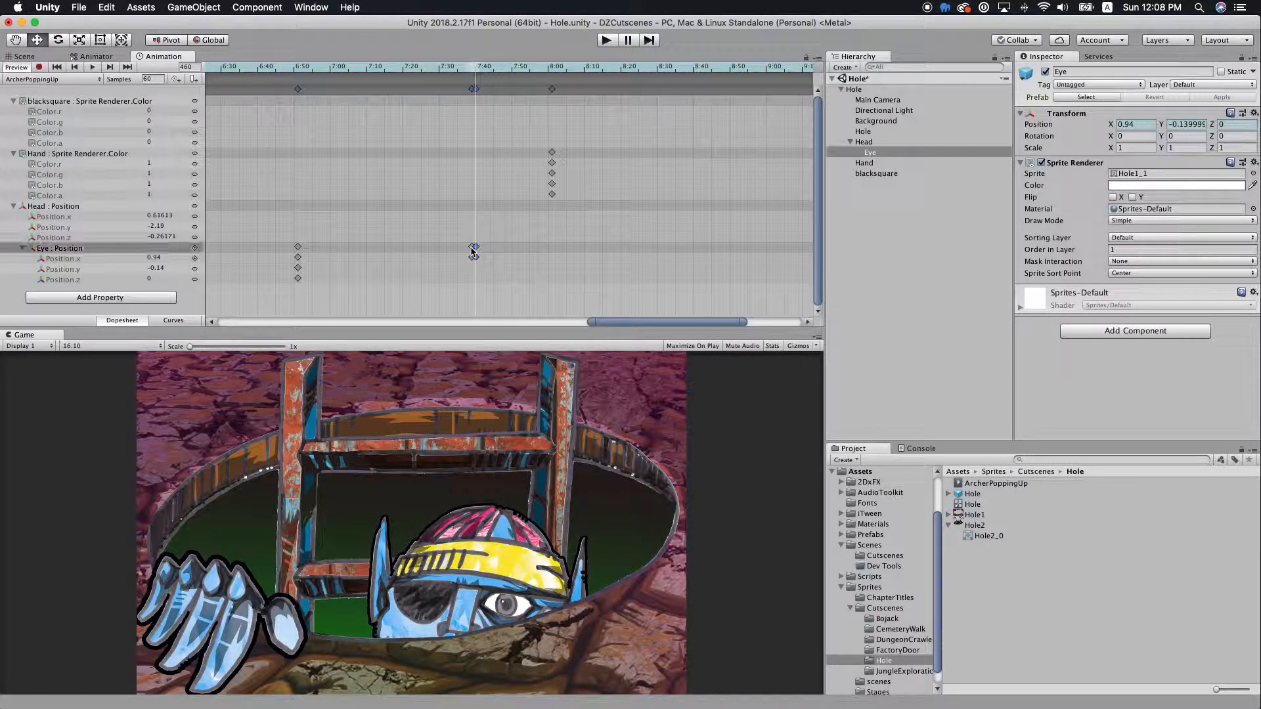
{"action": "key", "text": "Delete"}
Set the Eye's Position.x at frame 460 to 0.75 and scrub through the sideways eye movement.
{"action": "left_click_drag", "start_coordinate": [477, 69], "coordinate": [476, 108]}
{"action": "left_click", "coordinate": [154, 258]}
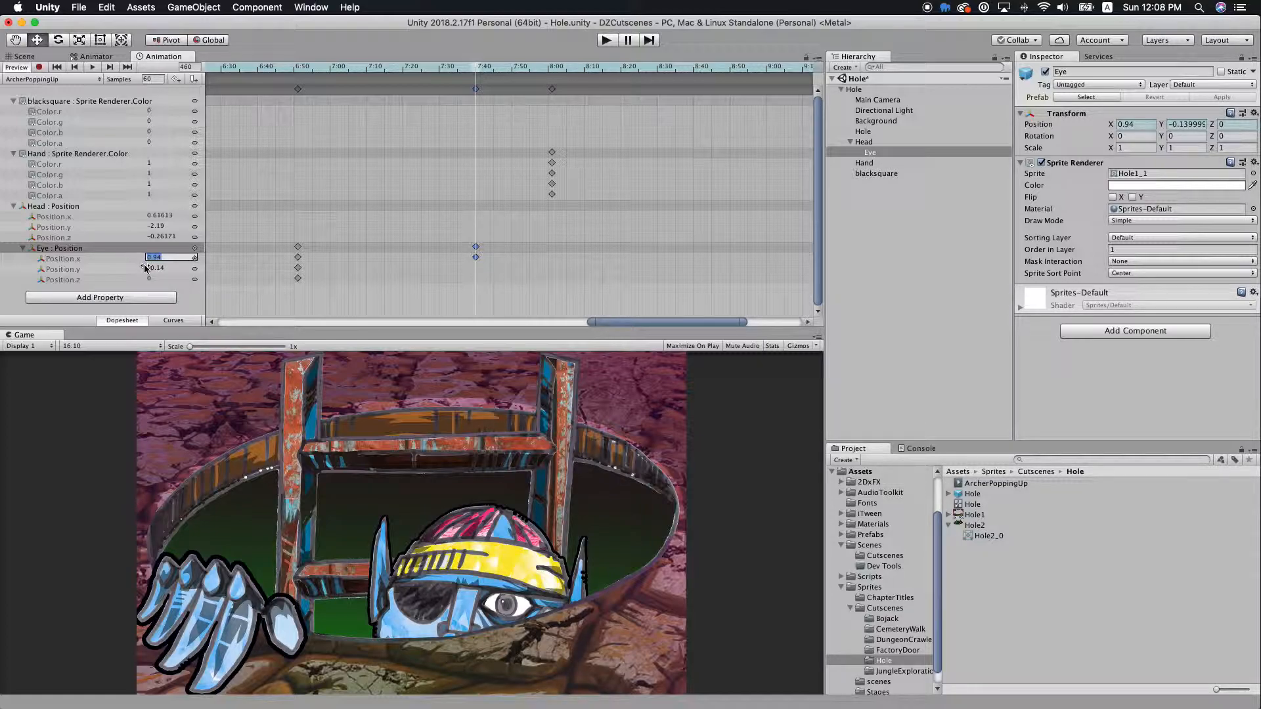
{"action": "type", "text": "0.67"}
{"action": "key", "text": "Return"}
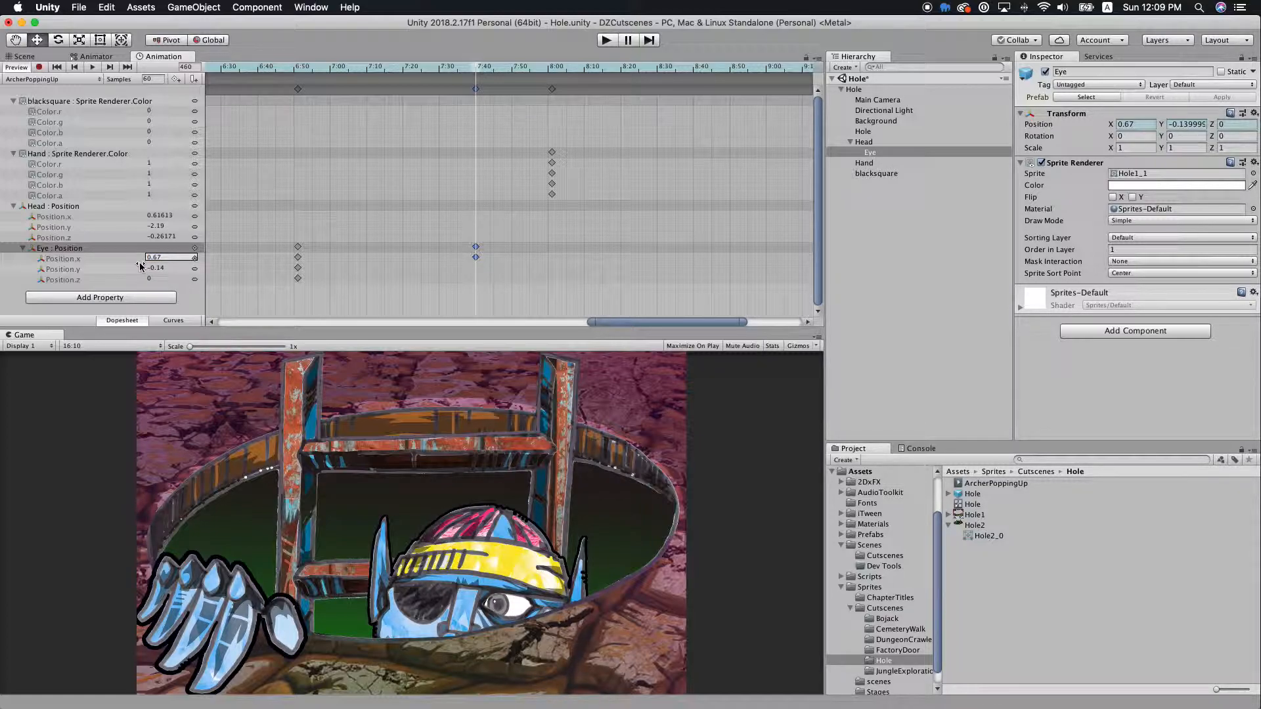
{"action": "left_click_drag", "start_coordinate": [140, 268], "coordinate": [141, 262]}
{"action": "left_click", "coordinate": [439, 226]}
{"action": "left_click_drag", "start_coordinate": [365, 68], "coordinate": [477, 80]}
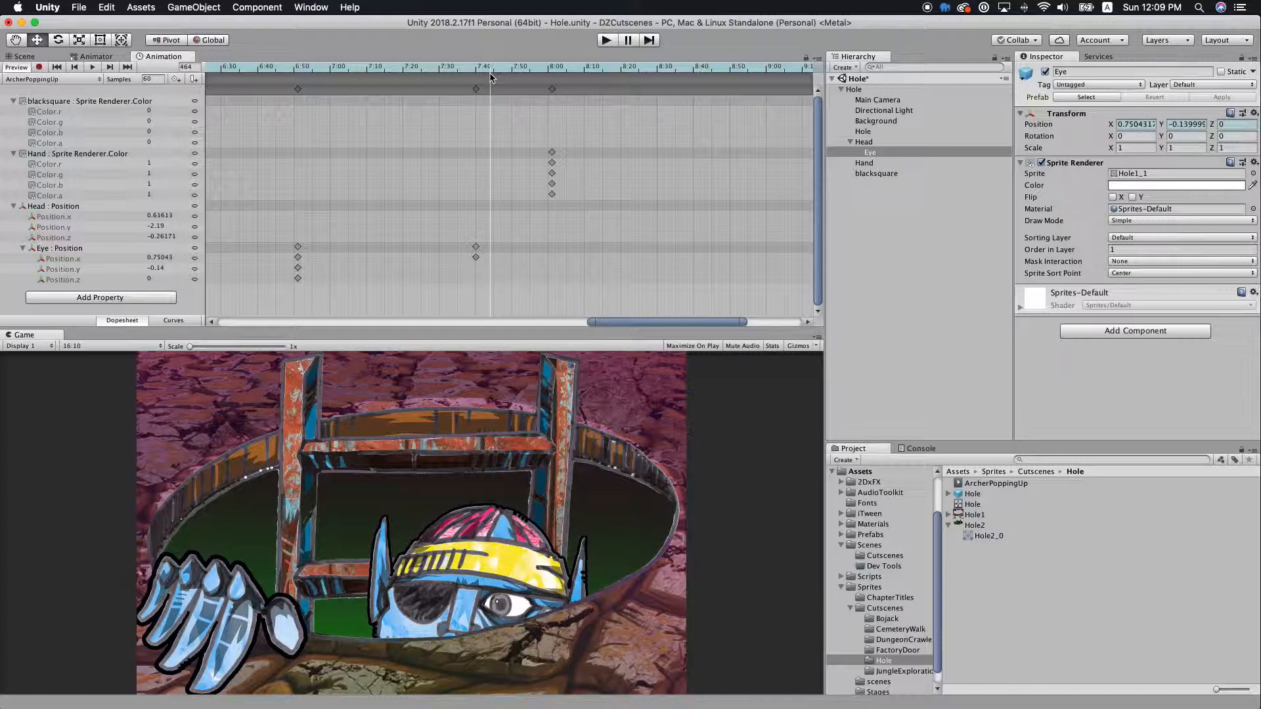
Move the Eye's 0.75 Position.x keyframe earlier to frame 436 to speed up the glance, checking it by scrubbing.
{"action": "scroll", "coordinate": [464, 214], "scroll_direction": "down", "scroll_amount": 3}
{"action": "left_click_drag", "start_coordinate": [473, 249], "coordinate": [424, 250]}
{"action": "left_click", "coordinate": [344, 69]}
{"action": "left_click_drag", "start_coordinate": [344, 71], "coordinate": [427, 92]}
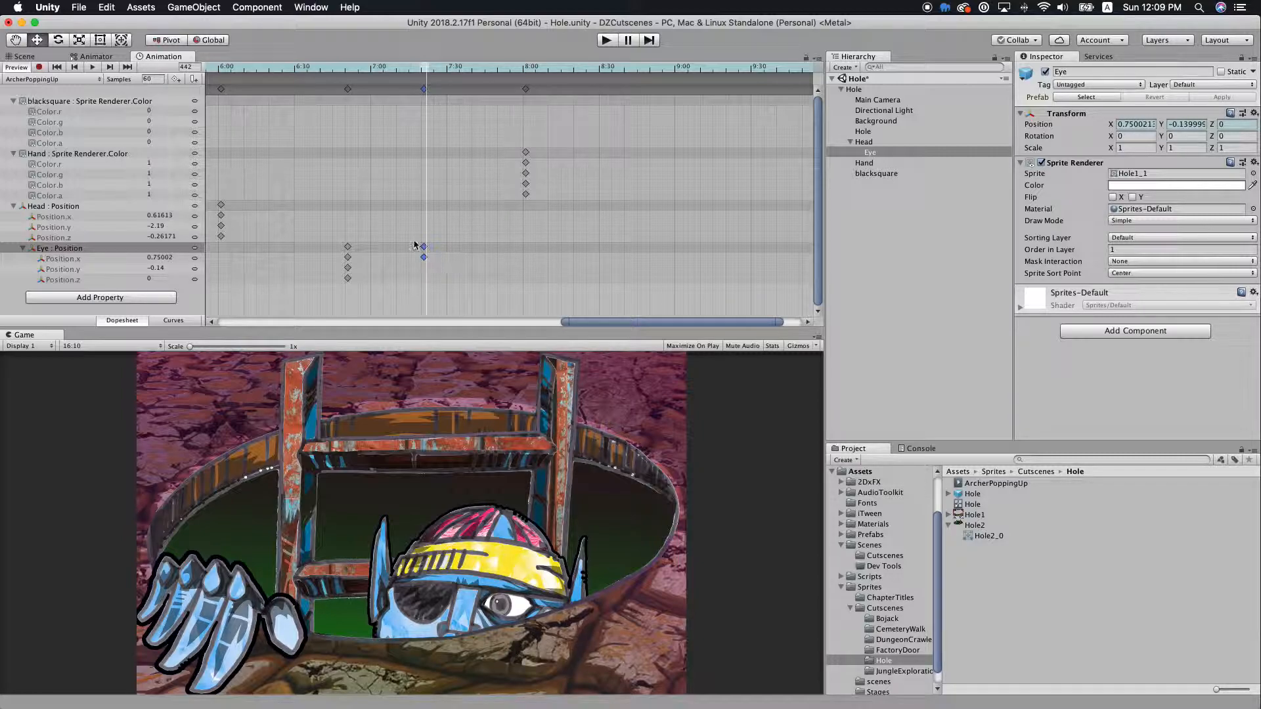
{"action": "left_click_drag", "start_coordinate": [424, 250], "coordinate": [411, 249]}
{"action": "left_click", "coordinate": [412, 71]}
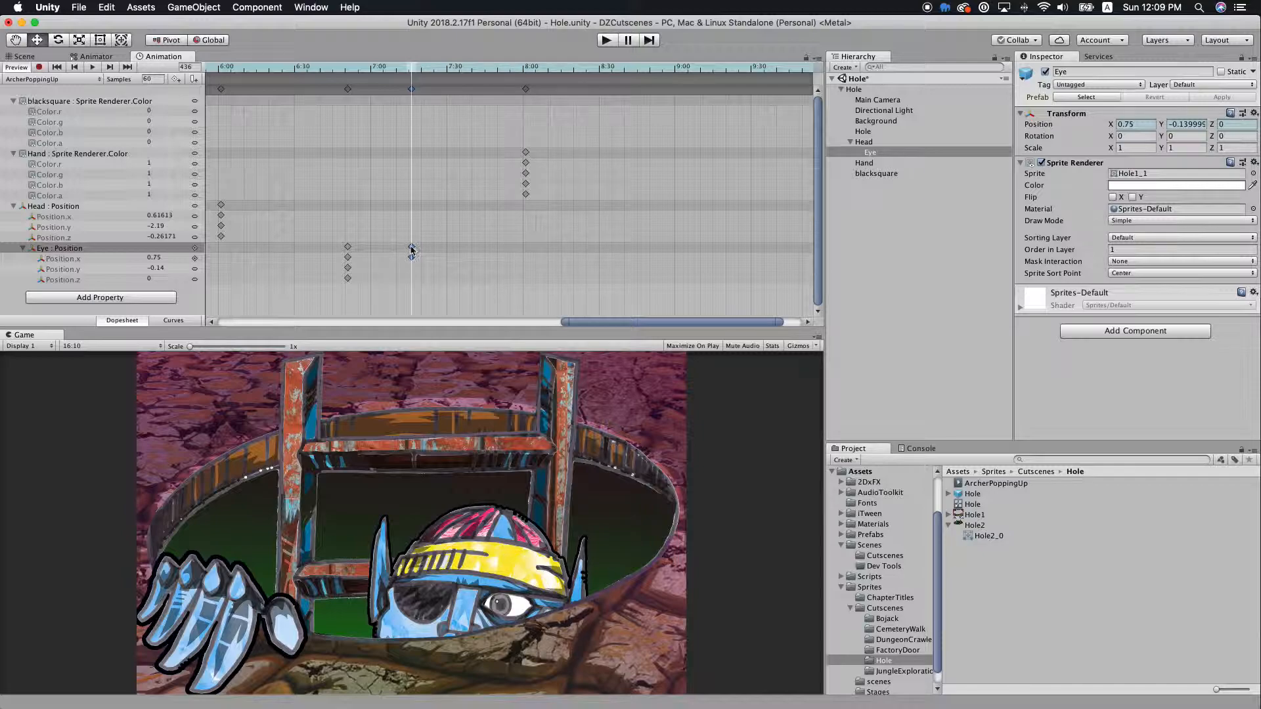
Copy the Eye's Position.x keyframe from frame 436 and paste it at frame 473 to hold the glance.
{"action": "left_click", "coordinate": [506, 71]}
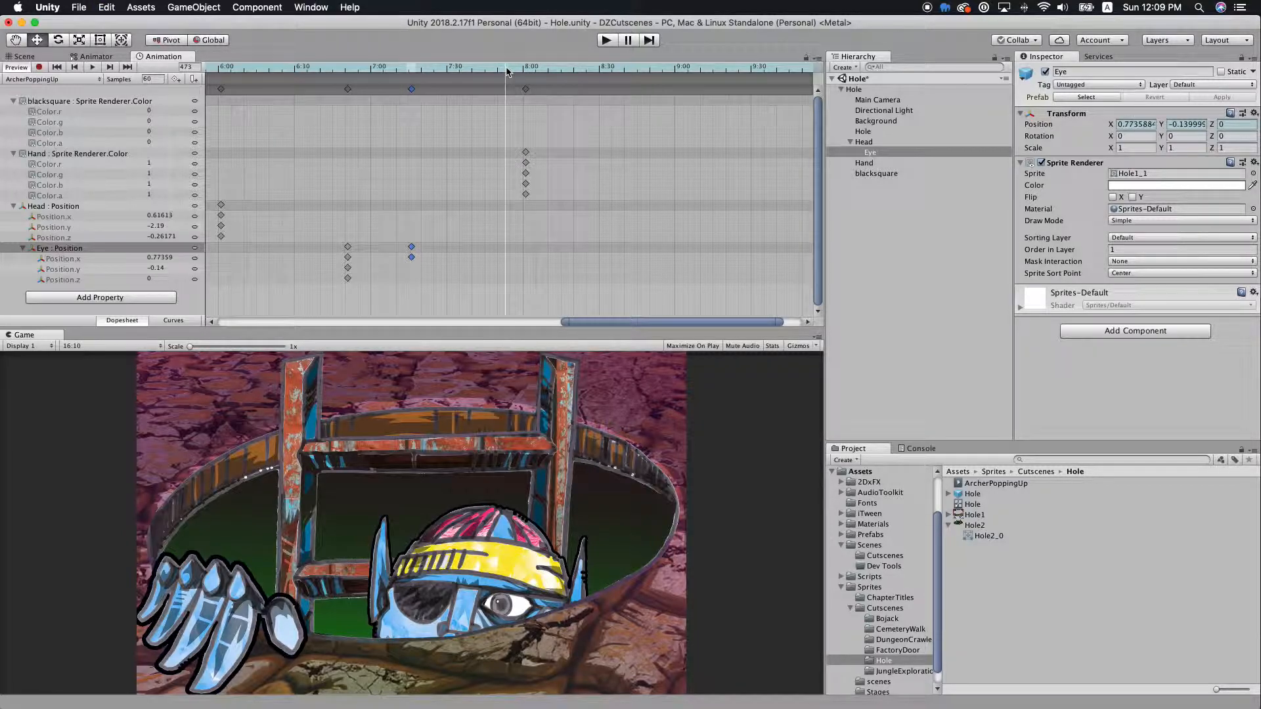
{"action": "key", "text": "ctrl+c"}
{"action": "key", "text": "ctrl+v"}
{"action": "mouse_move", "coordinate": [507, 71]}
{"action": "left_mouse_down"}
{"action": "mouse_move", "coordinate": [389, 71]}
{"action": "mouse_move", "coordinate": [544, 85]}
{"action": "mouse_move", "coordinate": [506, 94]}
{"action": "left_mouse_up"}
Add an Eye keyframe on Position.x only at frame 498 and set its value to 1.19.
{"action": "scroll", "coordinate": [506, 99], "scroll_direction": "down", "scroll_amount": 3}
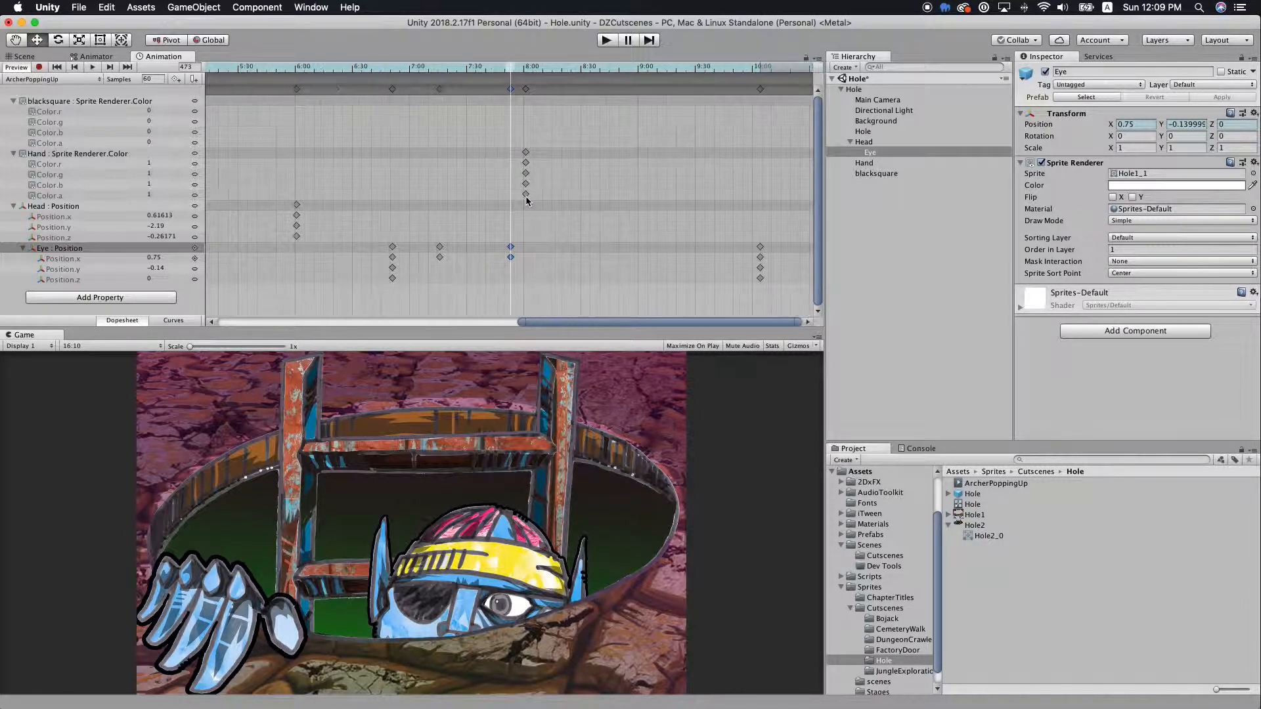
{"action": "left_click", "coordinate": [559, 68]}
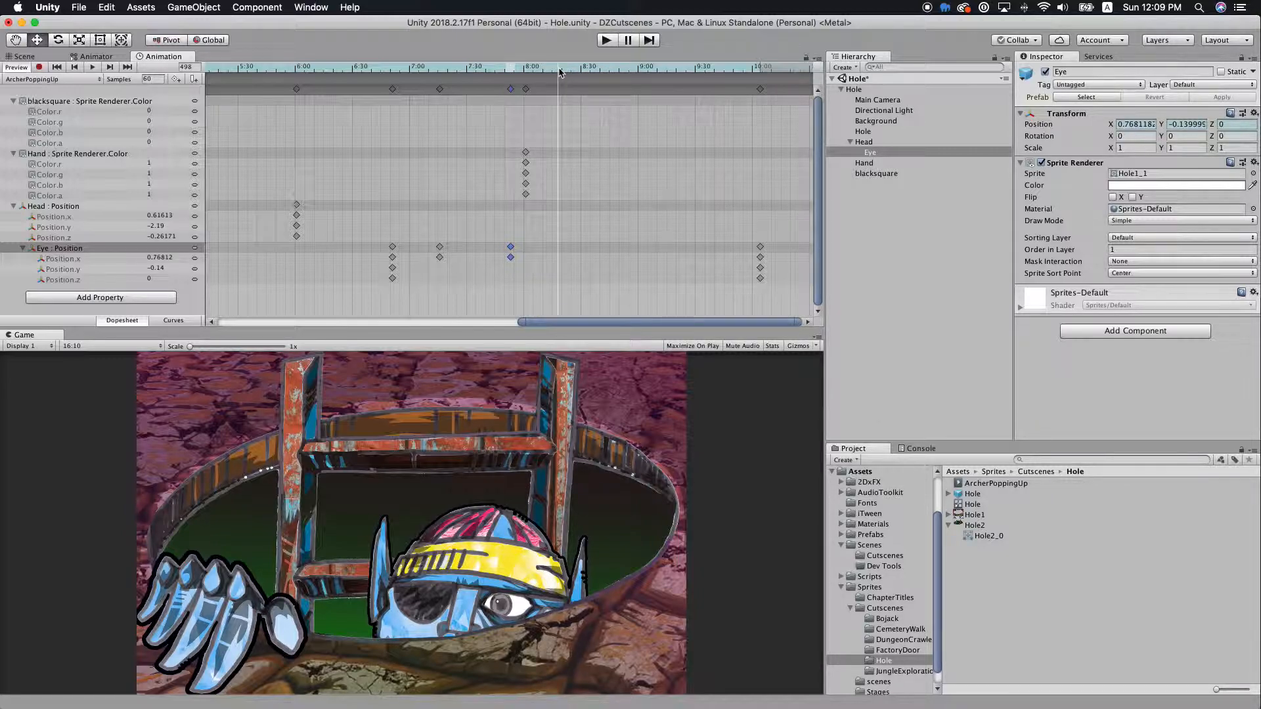
{"action": "double_click", "coordinate": [558, 246]}
{"action": "key", "text": "Delete"}
{"action": "scroll", "coordinate": [556, 249], "scroll_direction": "up", "scroll_amount": 5}
{"action": "scroll", "coordinate": [559, 258], "scroll_direction": "down", "scroll_amount": 1}
{"action": "double_click", "coordinate": [559, 259]}
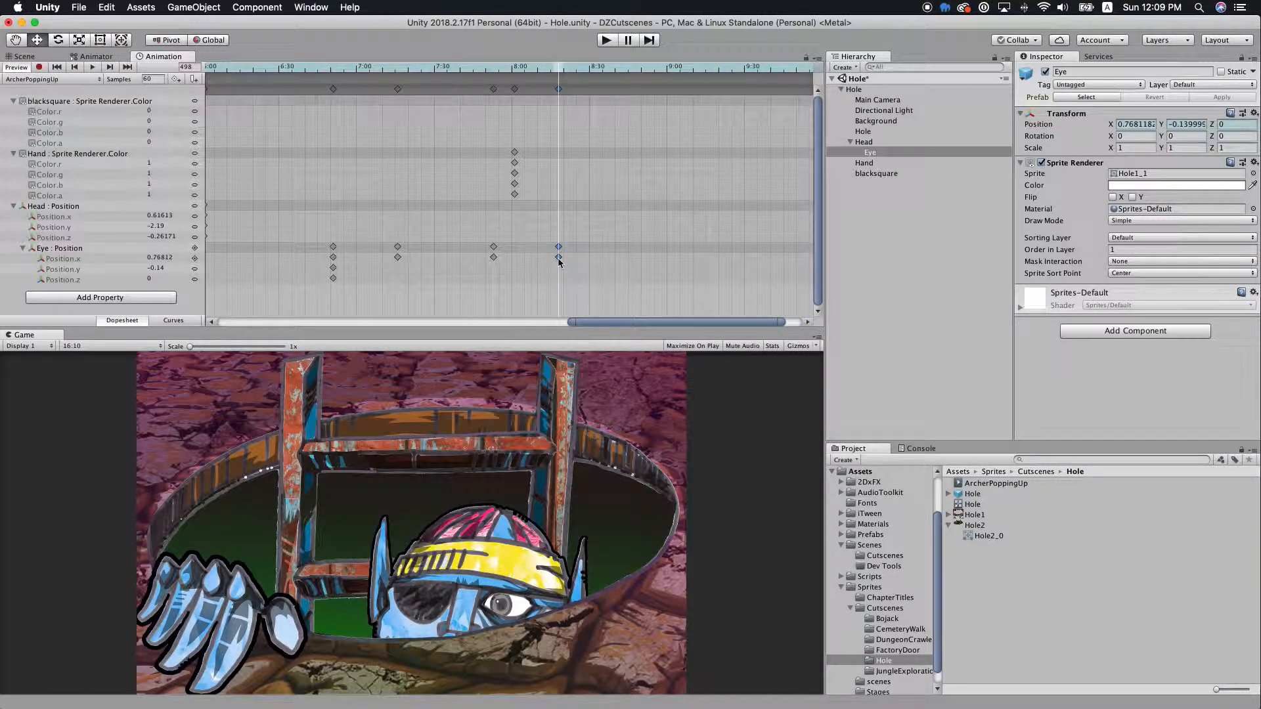
{"action": "left_click", "coordinate": [157, 258]}
{"action": "type", "text": "1.18"}
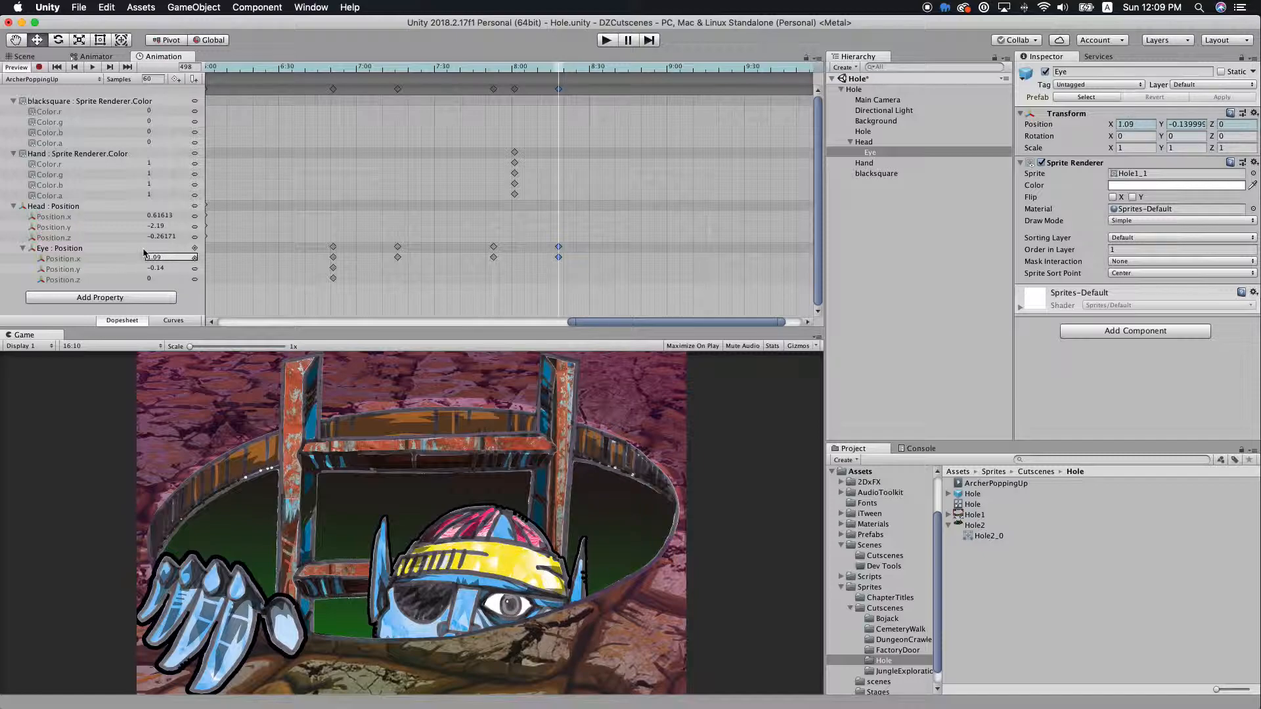
{"action": "key", "text": "BackSpace"}
{"action": "type", "text": "9"}
{"action": "key", "text": "Return"}
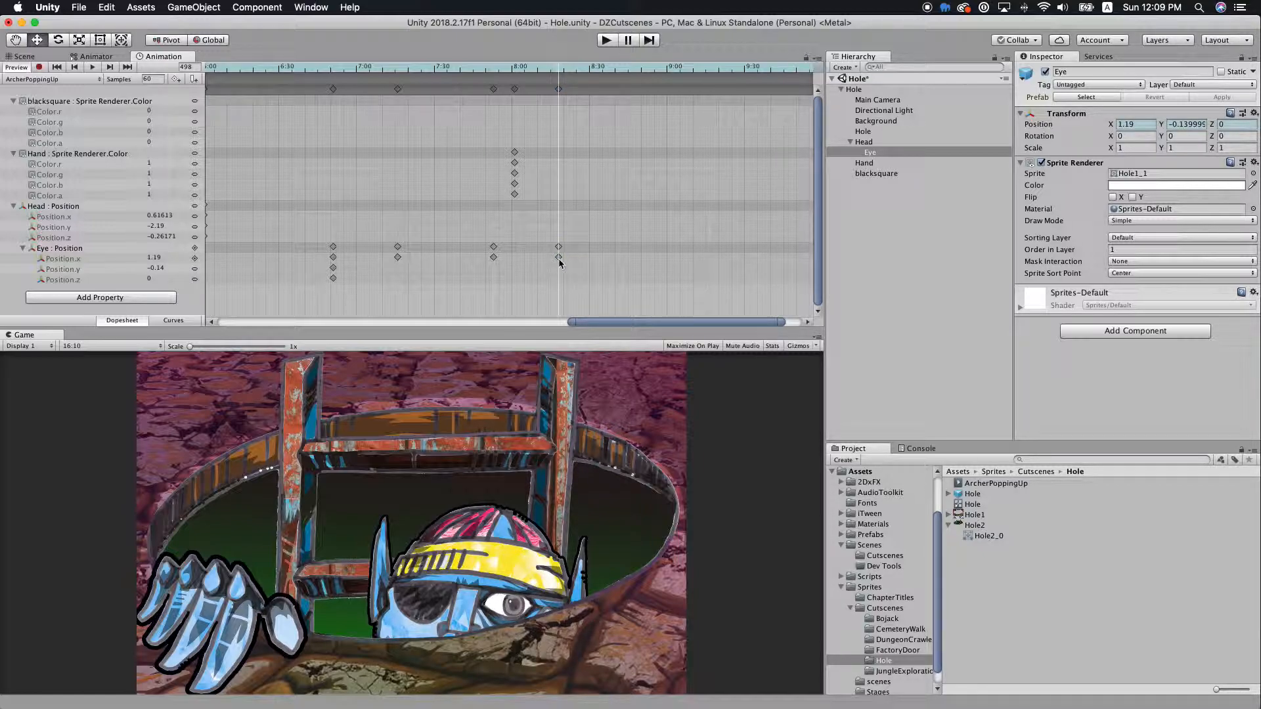
Copy the Eye's Position.x keyframe from frame 498 and paste it at frame 531.
{"action": "left_click", "coordinate": [558, 259]}
{"action": "key", "text": "super+c"}
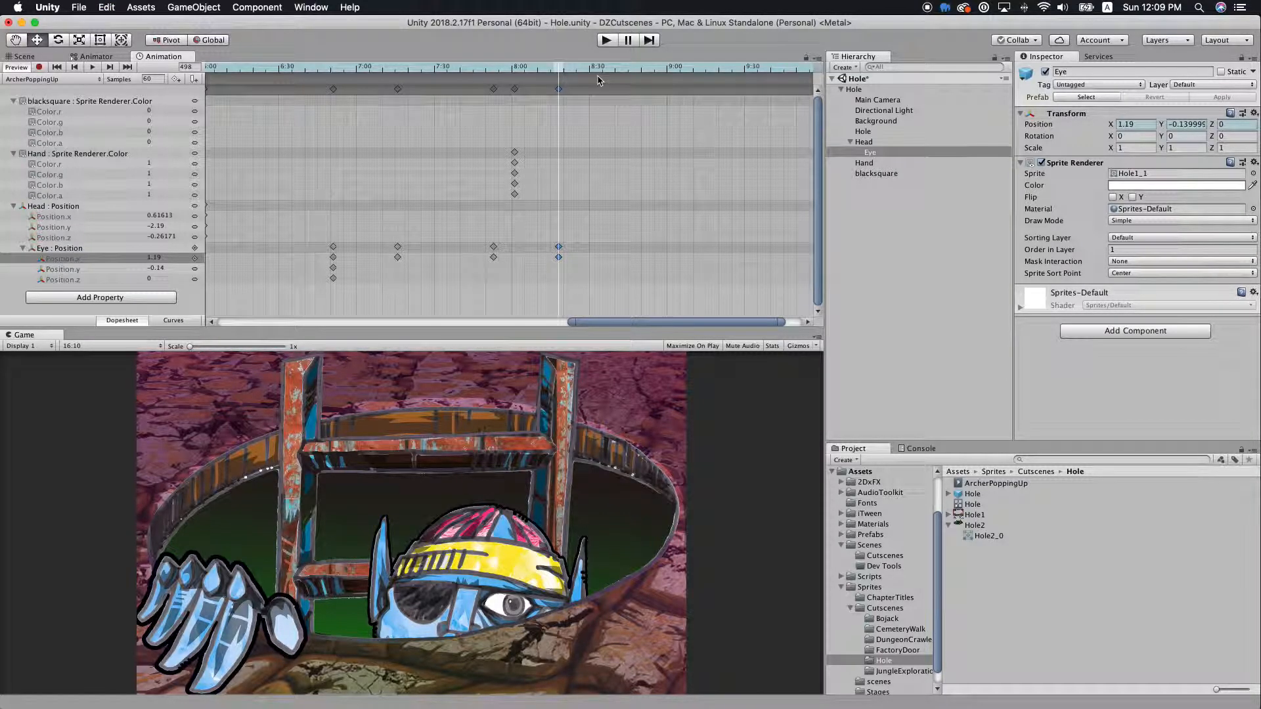
{"action": "left_click", "coordinate": [645, 71]}
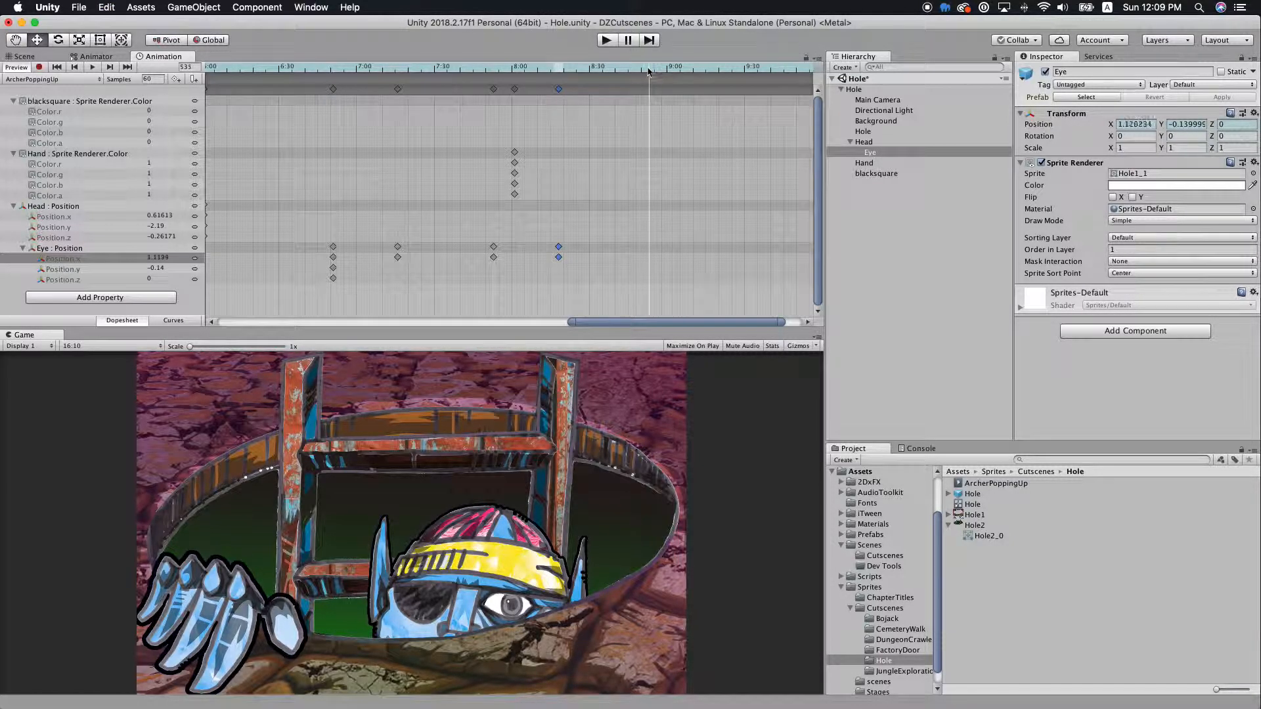
{"action": "key", "text": "super+v"}
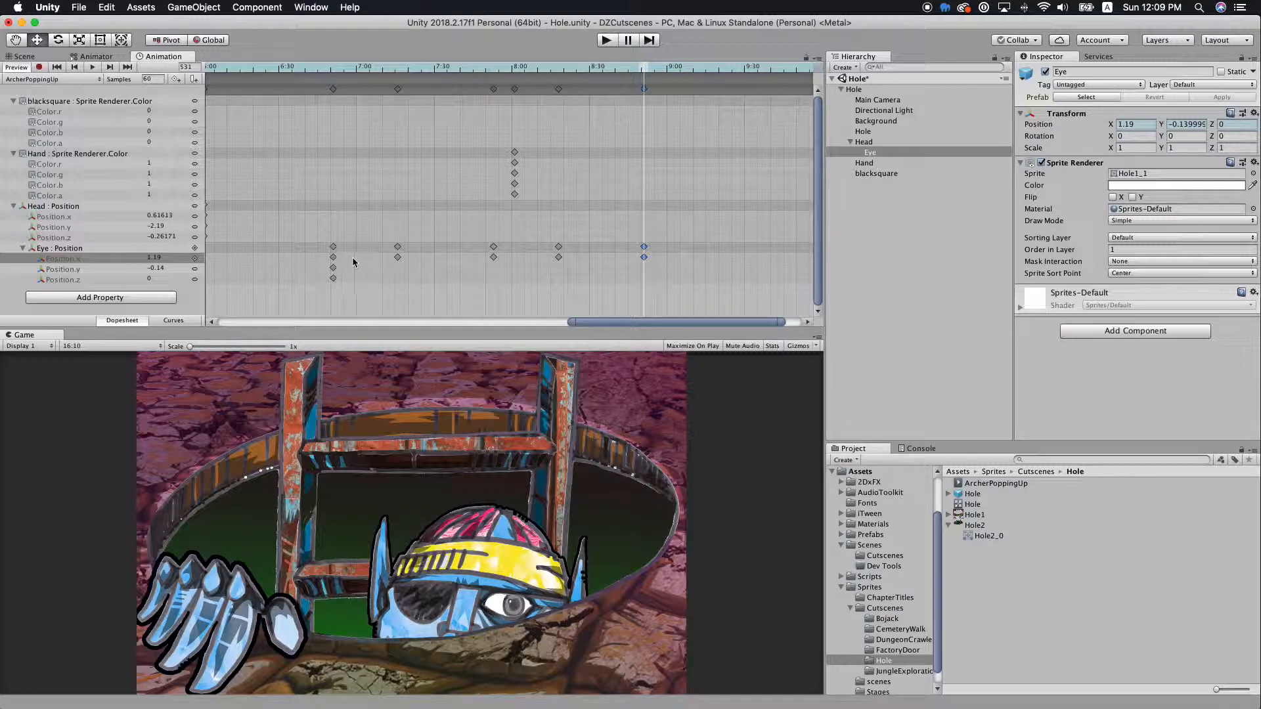
Copy the Eye's 0.75 Position.x keyframe from frame 436 and paste it at frame 549.
{"action": "left_click", "coordinate": [398, 257]}
{"action": "left_click", "coordinate": [398, 70]}
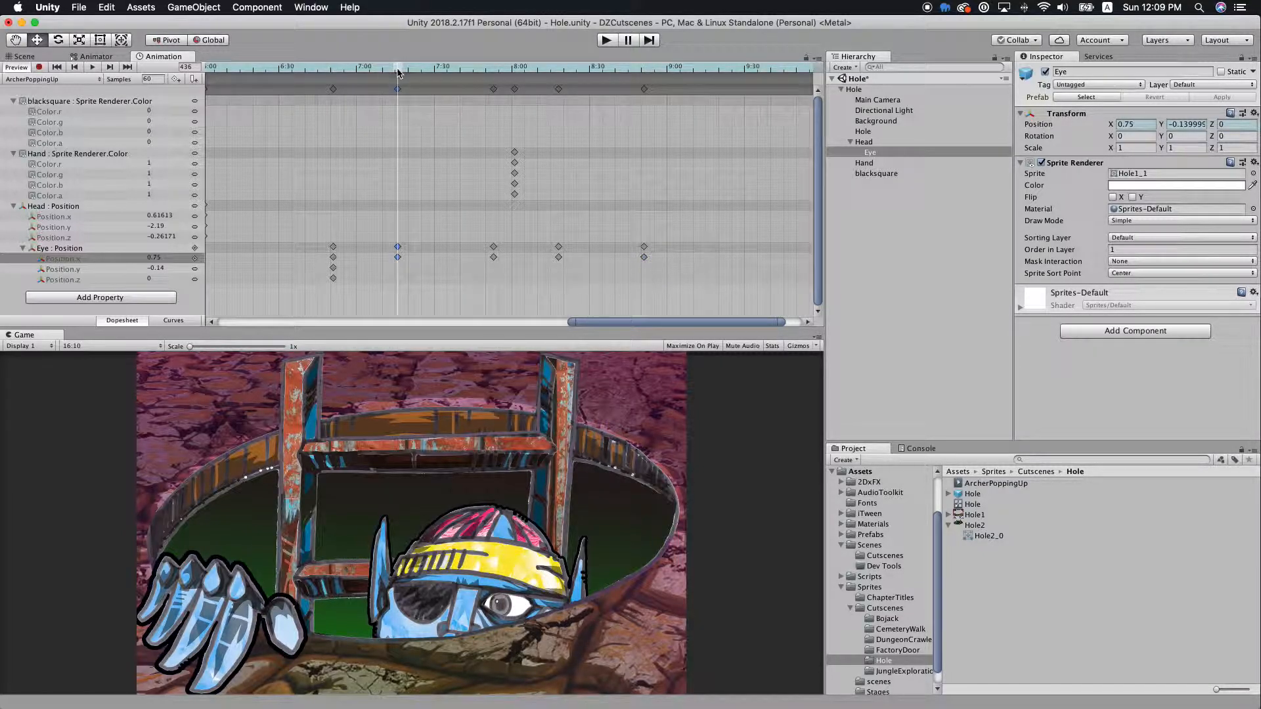
{"action": "left_click_drag", "start_coordinate": [739, 69], "coordinate": [331, 71]}
{"action": "key", "text": "super+v"}
{"action": "scroll", "coordinate": [278, 115], "scroll_direction": "down", "scroll_amount": 3}
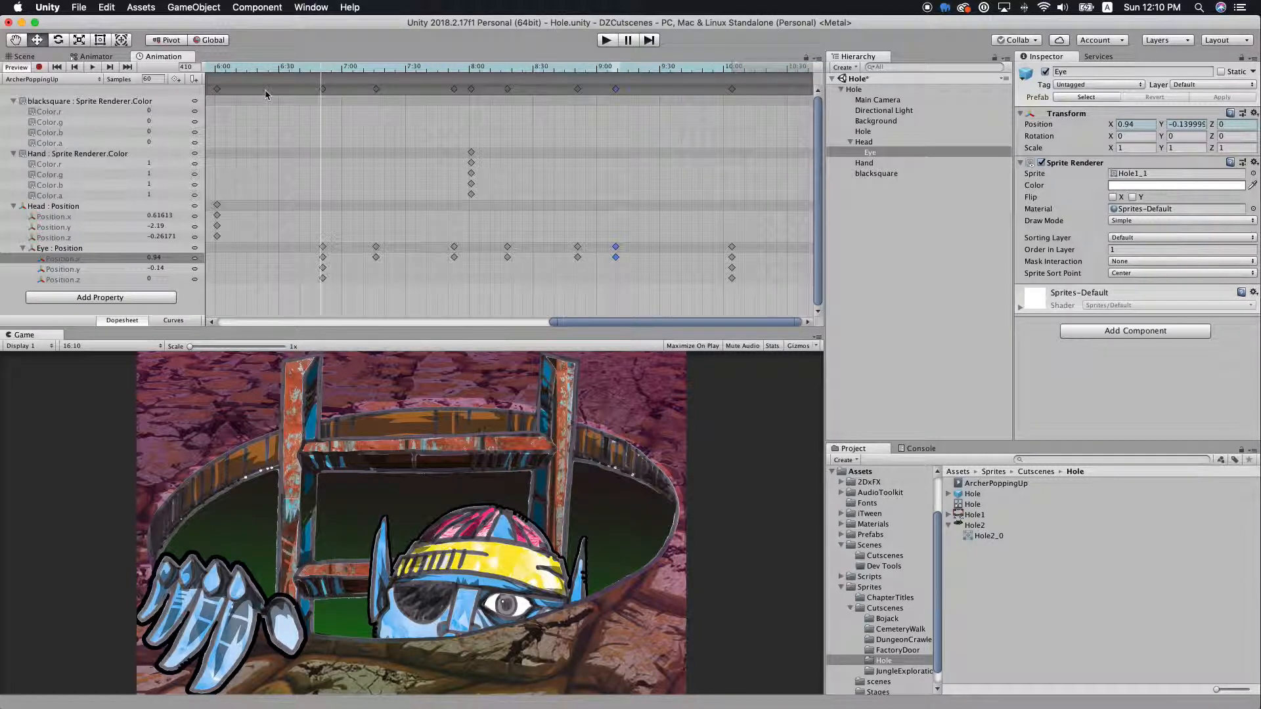
Play back the glance and set the Eye's Position.x keyframe at frame 549 to 0.94.
{"action": "left_click", "coordinate": [93, 68]}
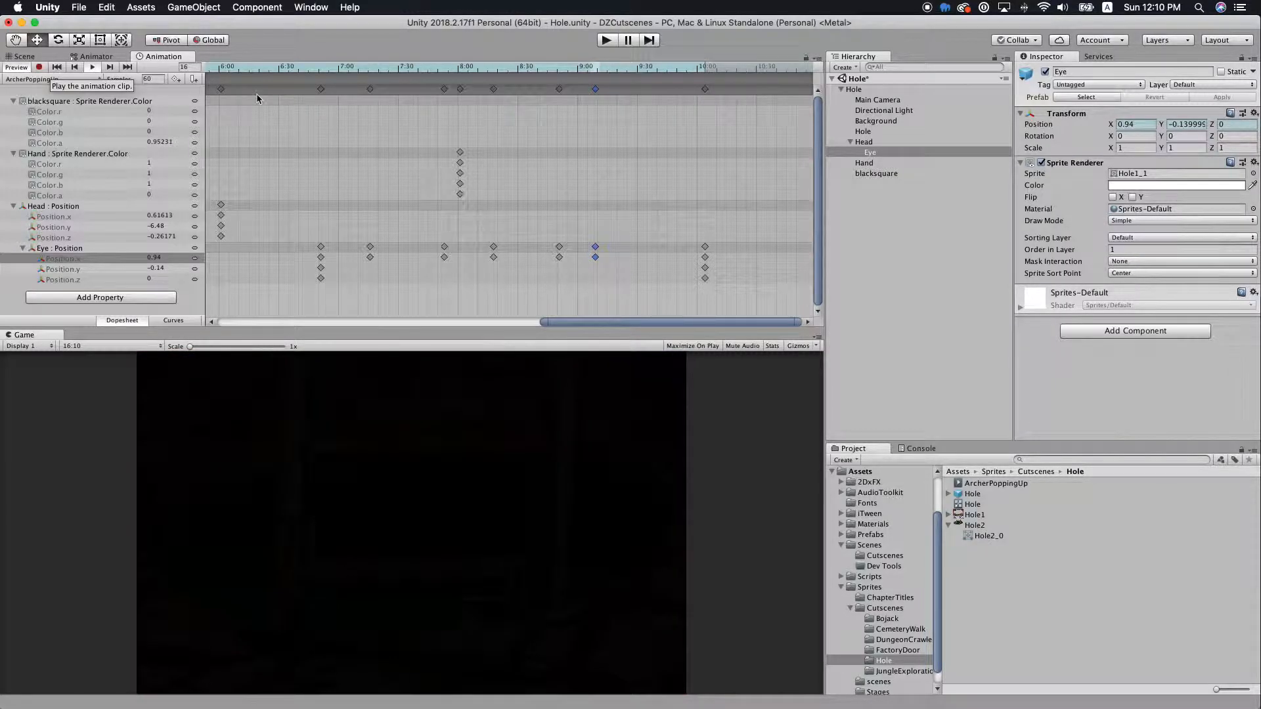
{"action": "left_click_drag", "start_coordinate": [574, 76], "coordinate": [320, 105]}
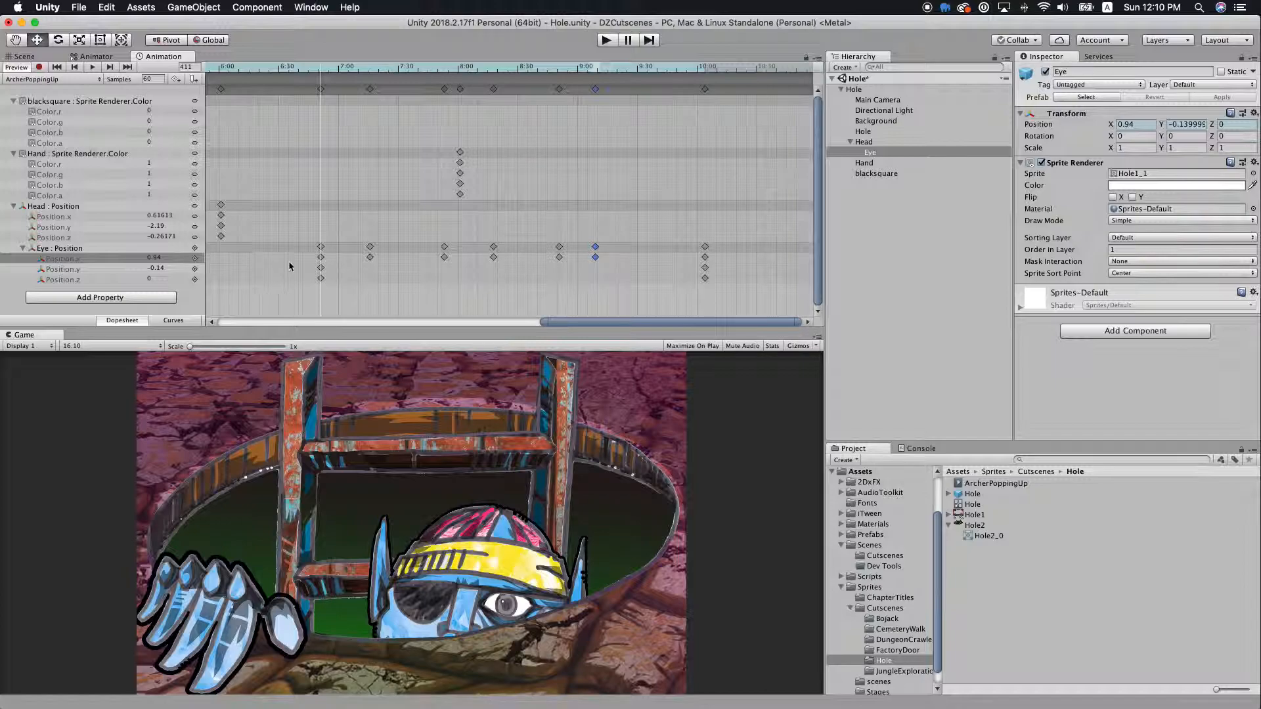
{"action": "left_click", "coordinate": [596, 67]}
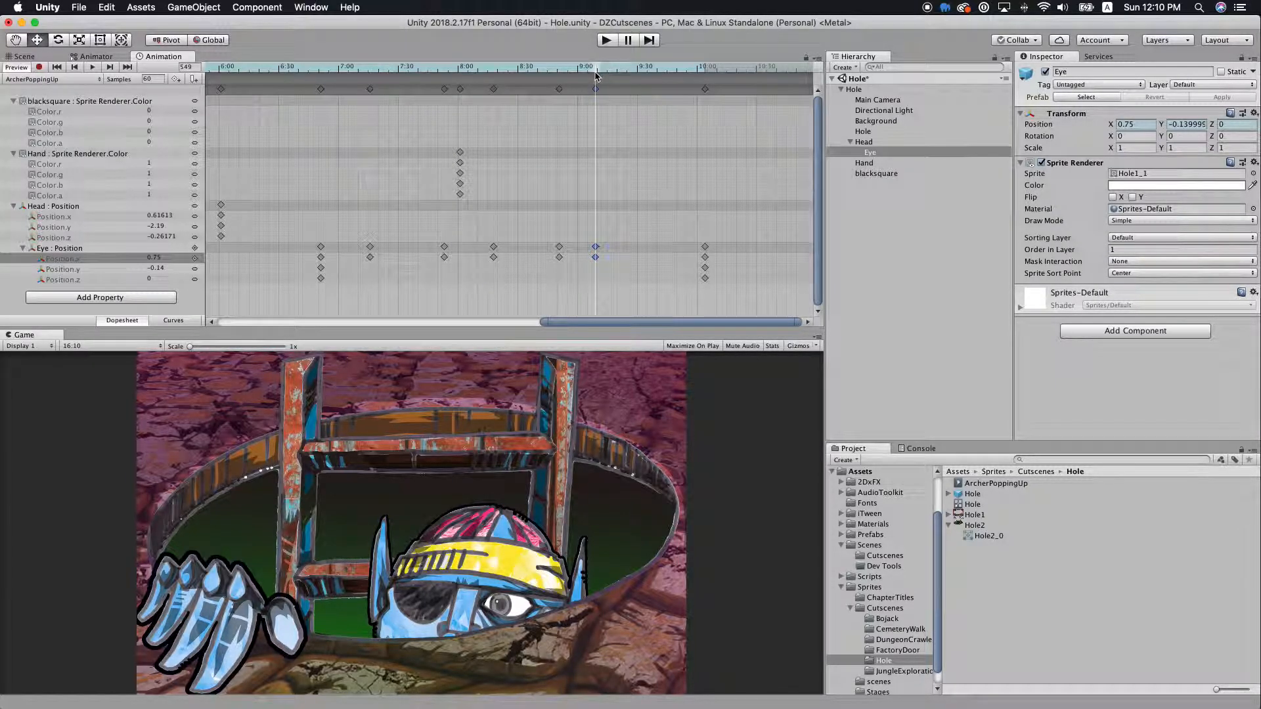
{"action": "left_click", "coordinate": [145, 257]}
{"action": "type", "text": "0.94"}
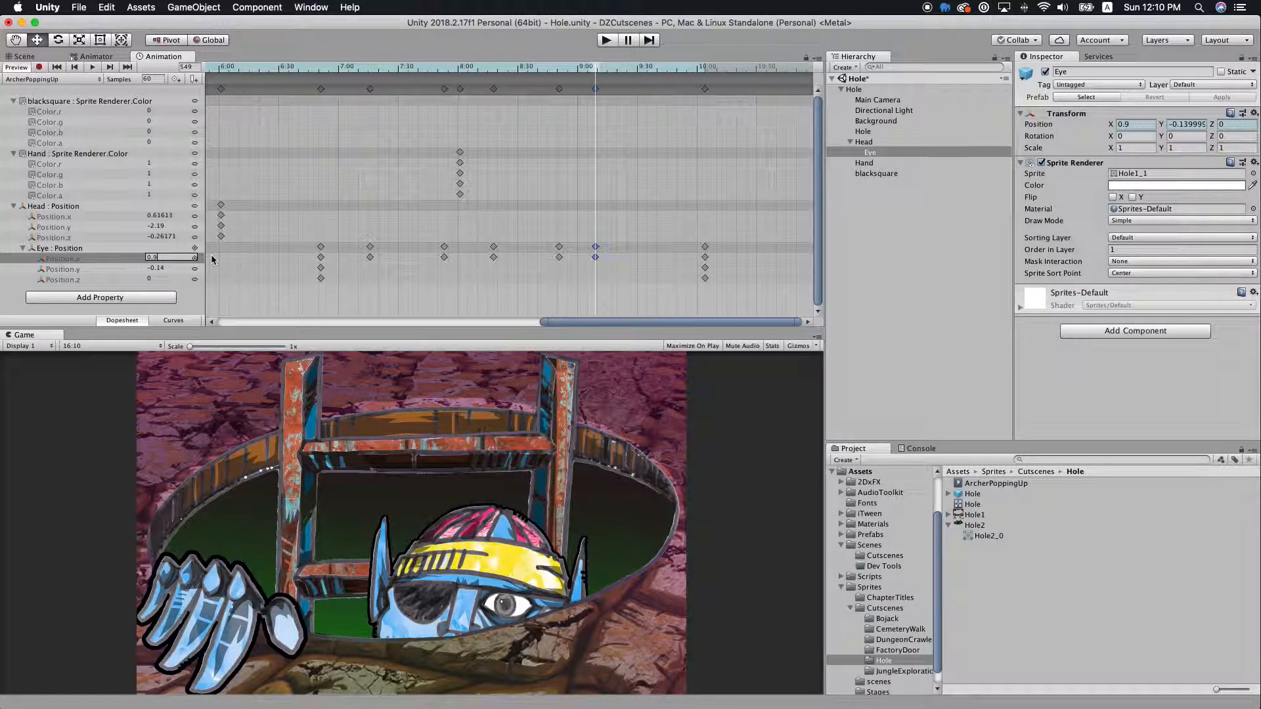
{"action": "key", "text": "Tab"}
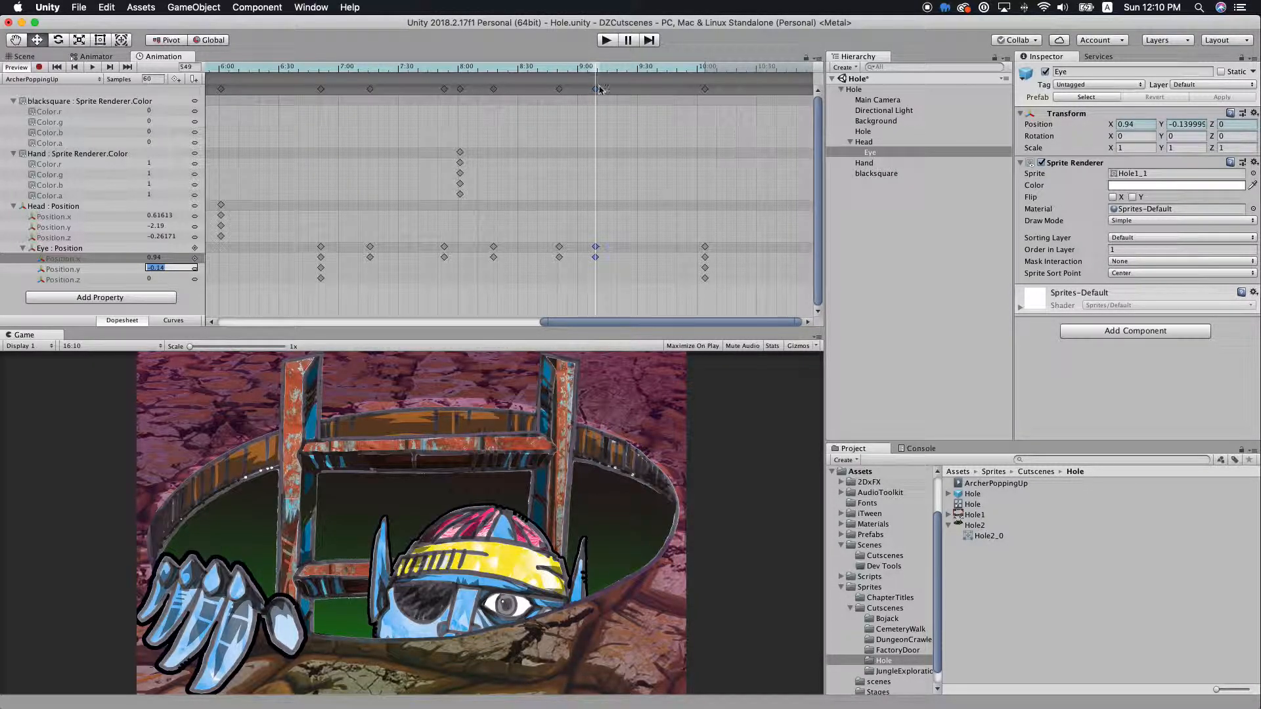
Delete the Eye's position keyframes at frame 604 and return the playhead to frame 549.
{"action": "left_click_drag", "start_coordinate": [595, 73], "coordinate": [706, 95]}
{"action": "left_click", "coordinate": [704, 247]}
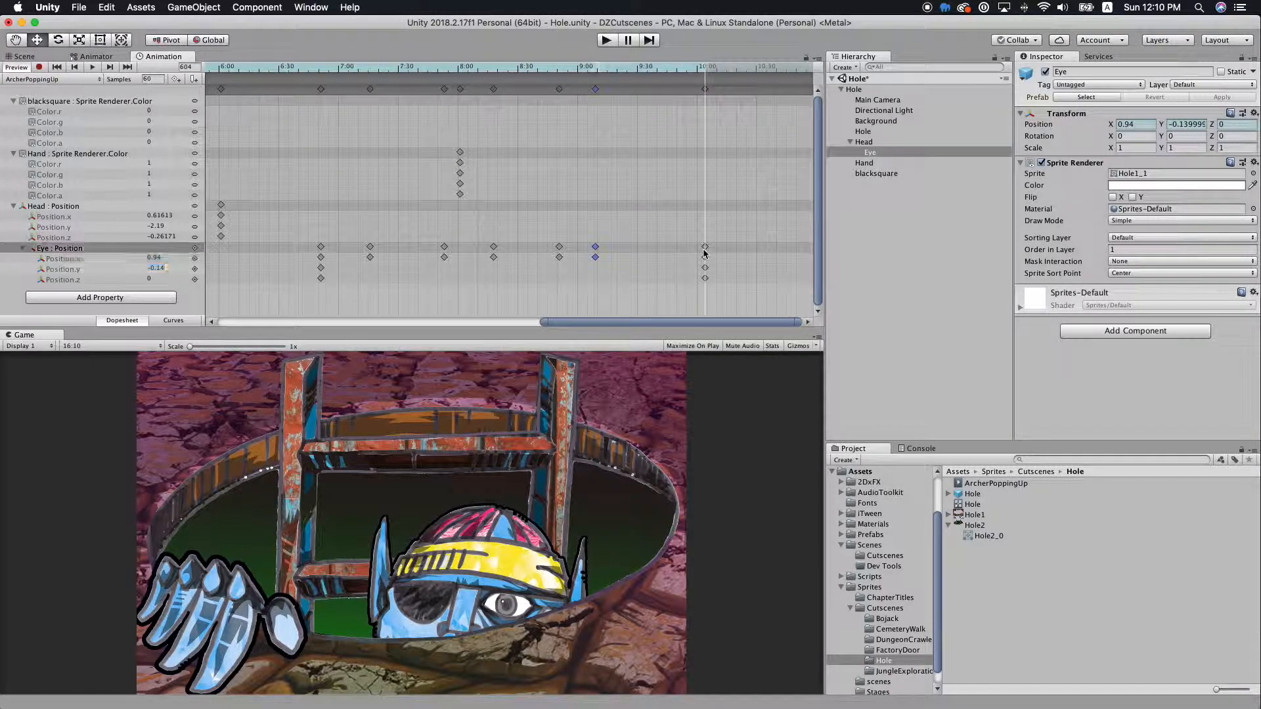
{"action": "key", "text": "Delete"}
{"action": "left_click", "coordinate": [596, 71]}
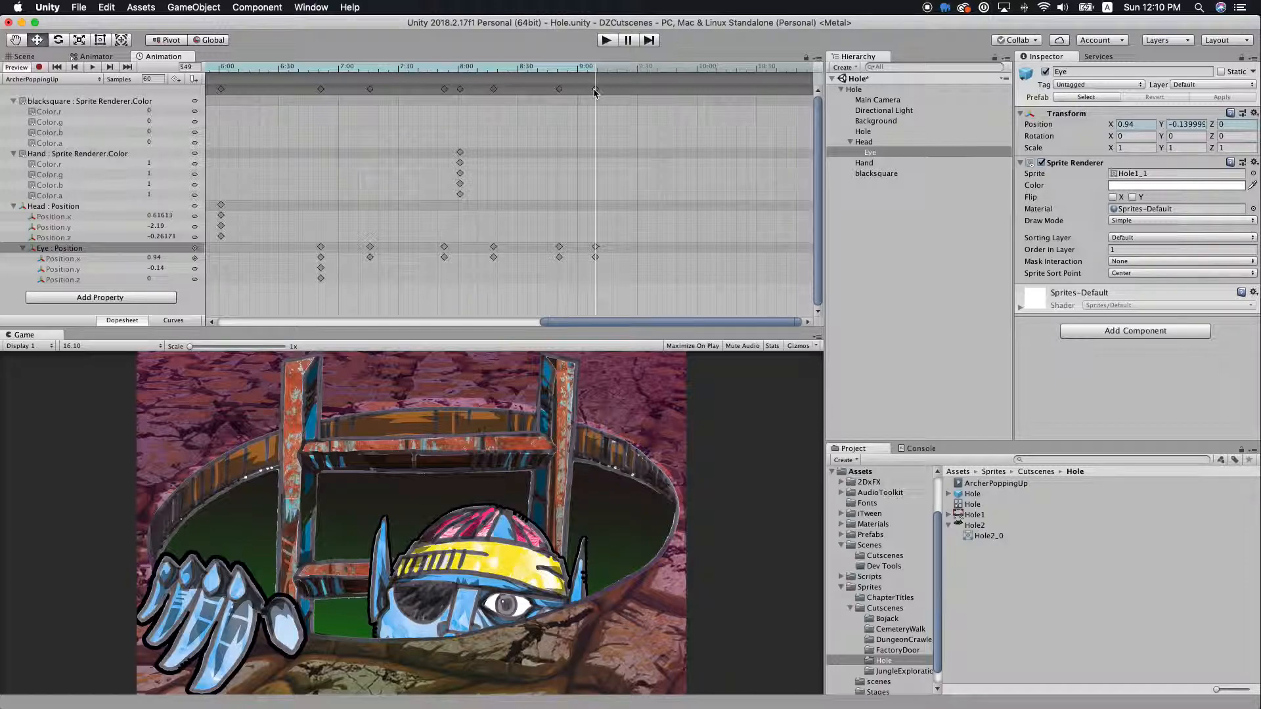
Add a blacksquare Color.a keyframe at frame 565 to start the fade-out.
{"action": "scroll", "coordinate": [595, 144], "scroll_direction": "down", "scroll_amount": 5}
{"action": "mouse_move", "coordinate": [594, 327]}
{"action": "left_mouse_down"}
{"action": "mouse_move", "coordinate": [445, 325]}
{"action": "mouse_move", "coordinate": [589, 315]}
{"action": "left_mouse_up"}
{"action": "scroll", "coordinate": [594, 233], "scroll_direction": "down", "scroll_amount": 3}
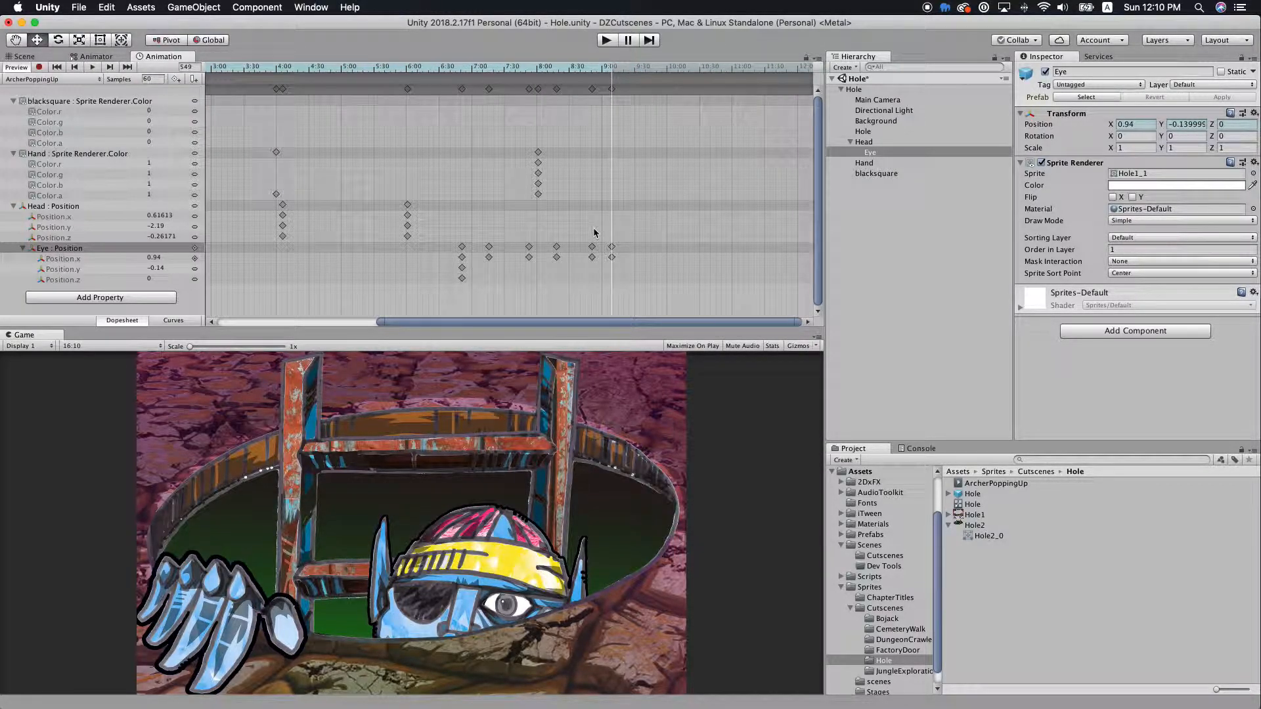
{"action": "scroll", "coordinate": [595, 232], "scroll_direction": "down", "scroll_amount": 3}
{"action": "scroll", "coordinate": [594, 232], "scroll_direction": "down", "scroll_amount": 1}
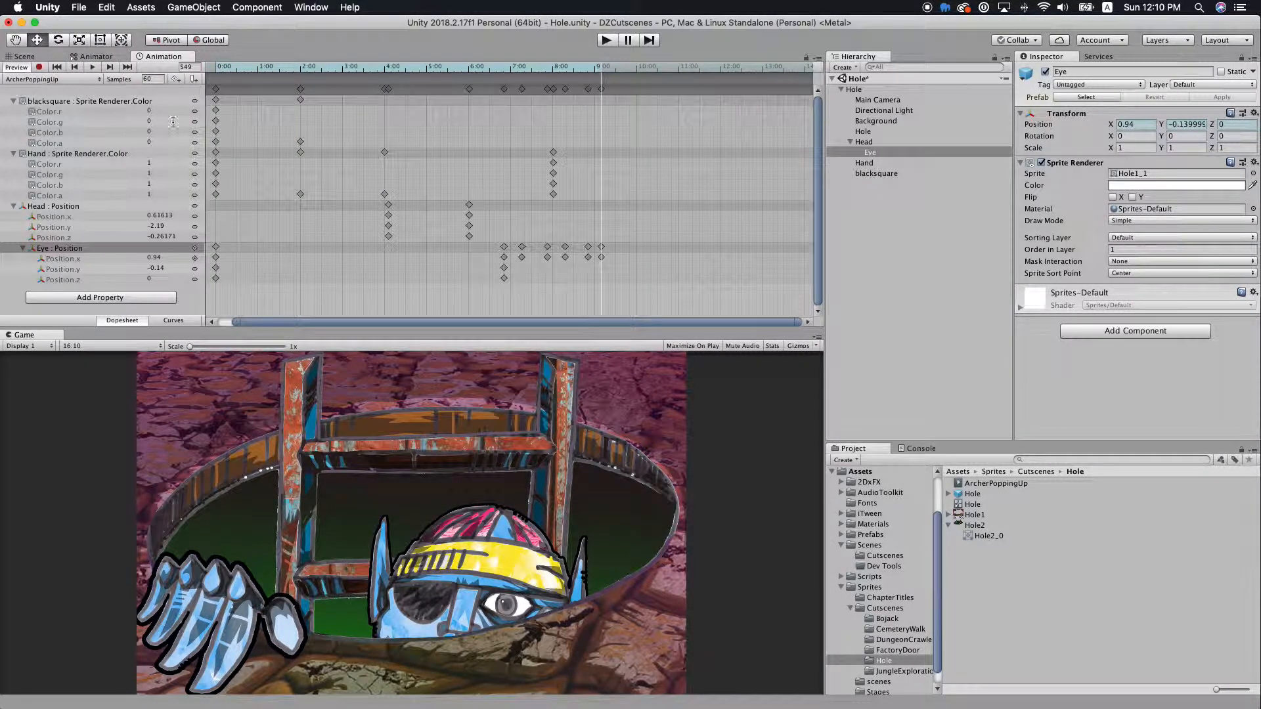
{"action": "left_click", "coordinate": [612, 66]}
{"action": "scroll", "coordinate": [606, 157], "scroll_direction": "up", "scroll_amount": 2}
{"action": "scroll", "coordinate": [606, 157], "scroll_direction": "up", "scroll_amount": 1}
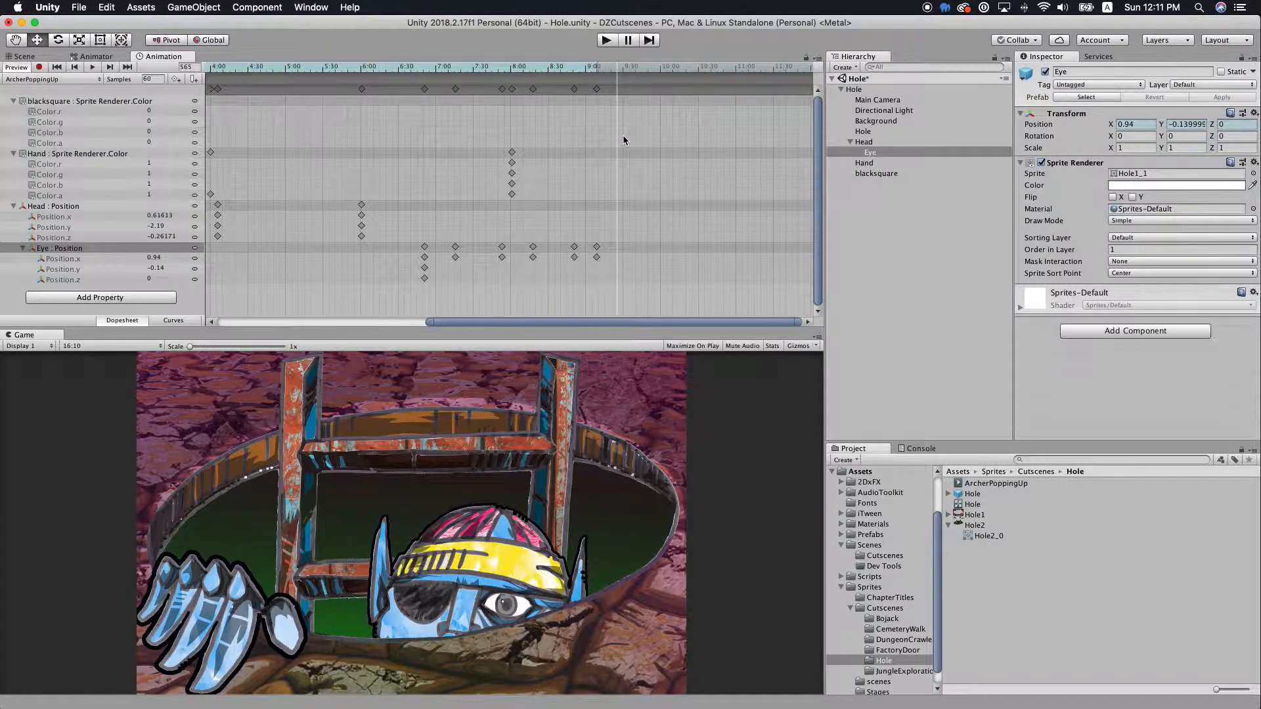
{"action": "double_click", "coordinate": [617, 142]}
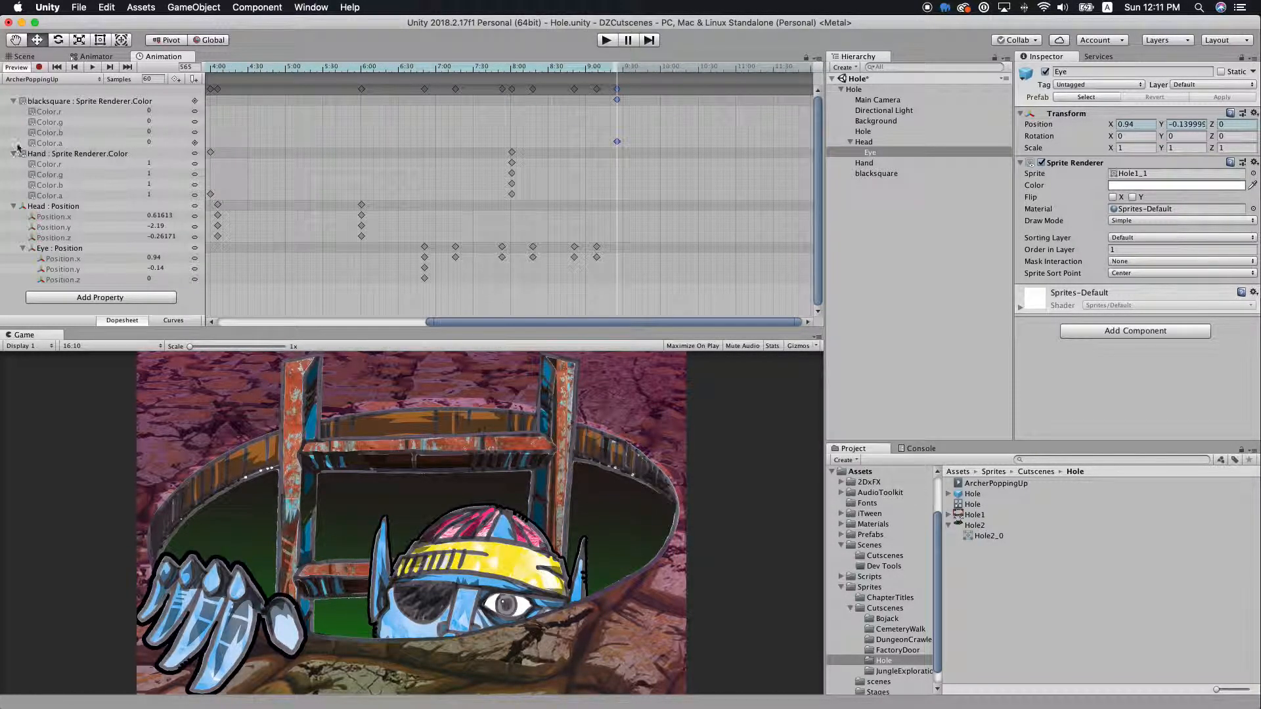
Add a blacksquare Color.a keyframe at frame 659 and set its value to 1 for a fade to black.
{"action": "scroll", "coordinate": [661, 171], "scroll_direction": "down", "scroll_amount": 1}
{"action": "left_click_drag", "start_coordinate": [669, 69], "coordinate": [726, 72]}
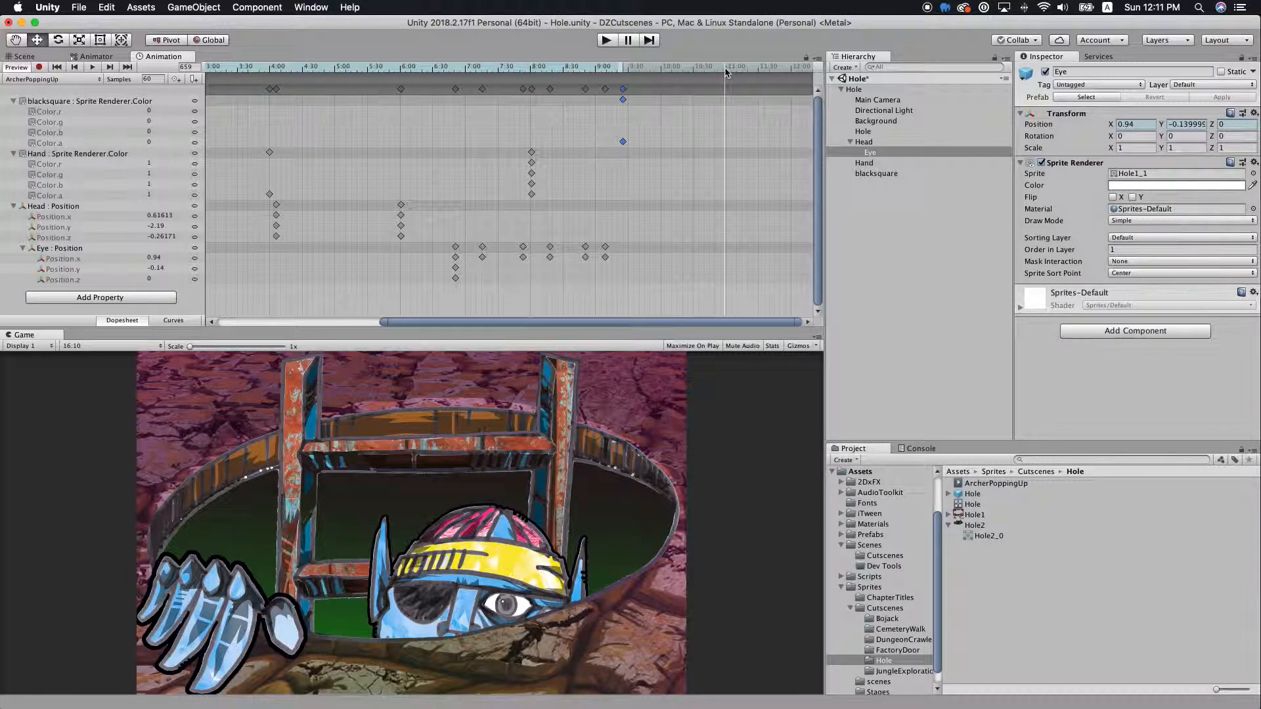
{"action": "double_click", "coordinate": [725, 144]}
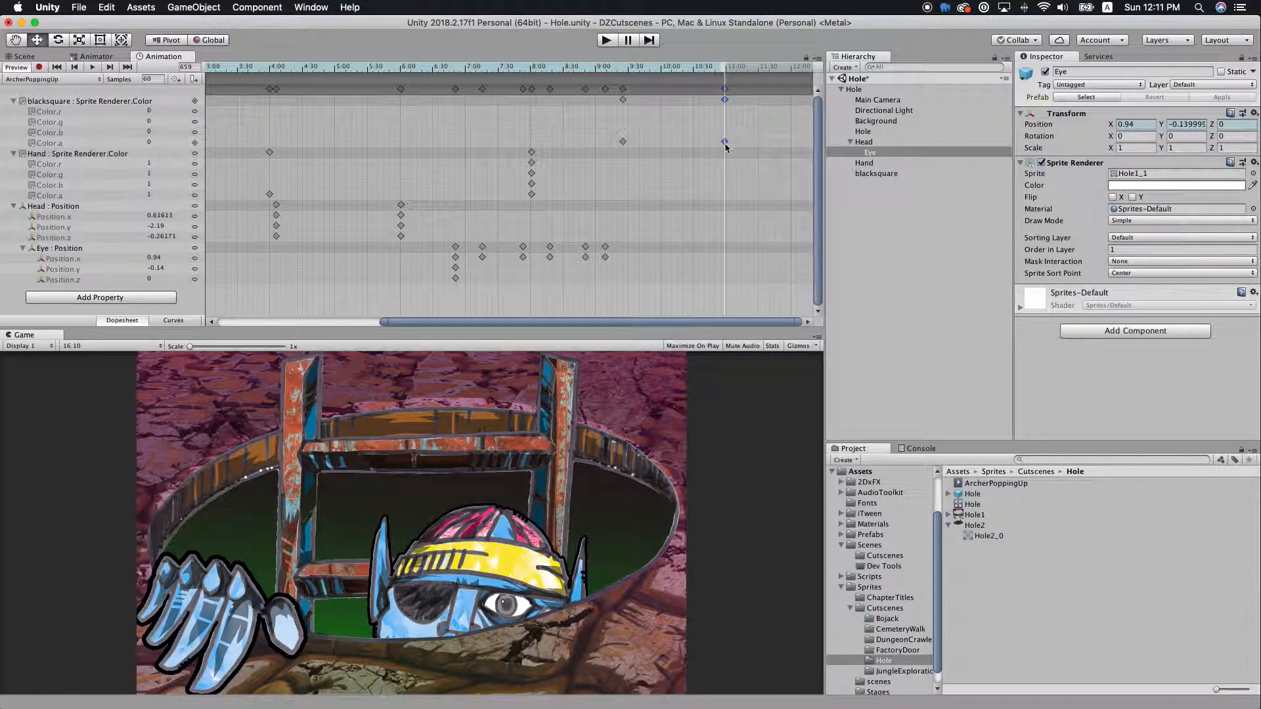
{"action": "left_click", "coordinate": [157, 141]}
{"action": "type", "text": "1"}
{"action": "key", "text": "Return"}
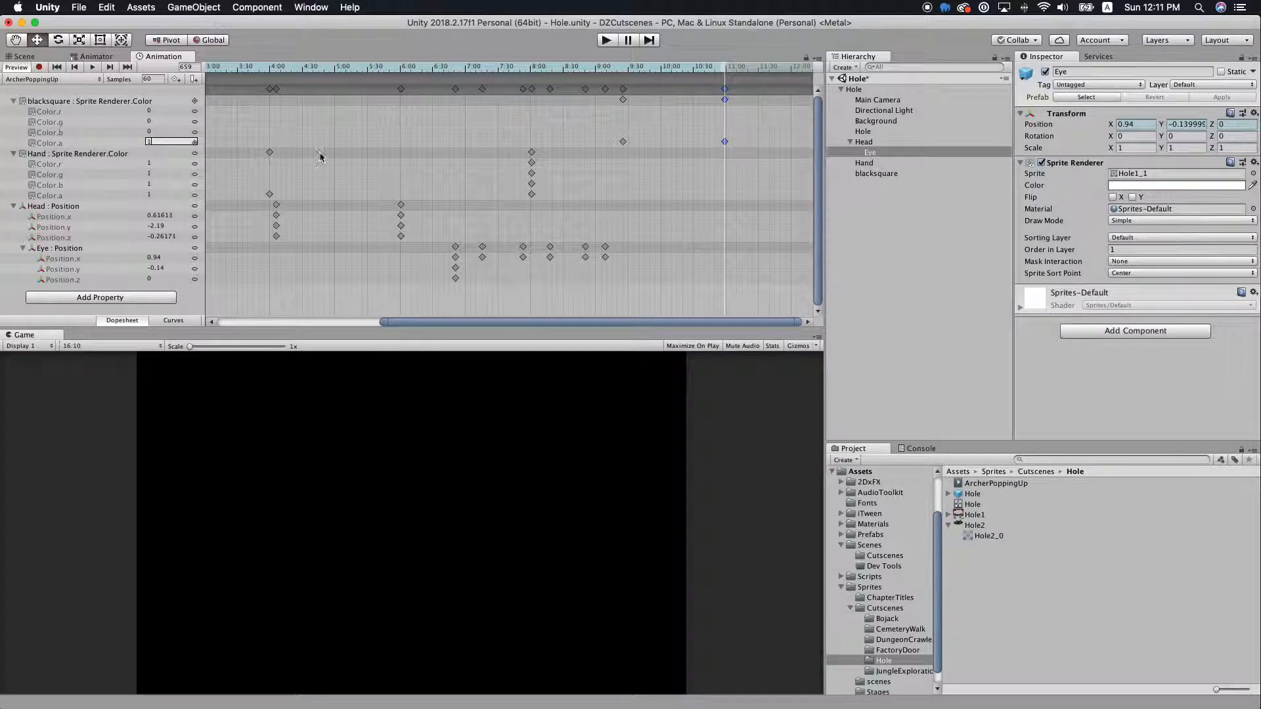
Play the clip from frame 0 to check the glance and the fade to black.
{"action": "left_click_drag", "start_coordinate": [706, 72], "coordinate": [462, 77]}
{"action": "scroll", "coordinate": [408, 148], "scroll_direction": "down", "scroll_amount": 6}
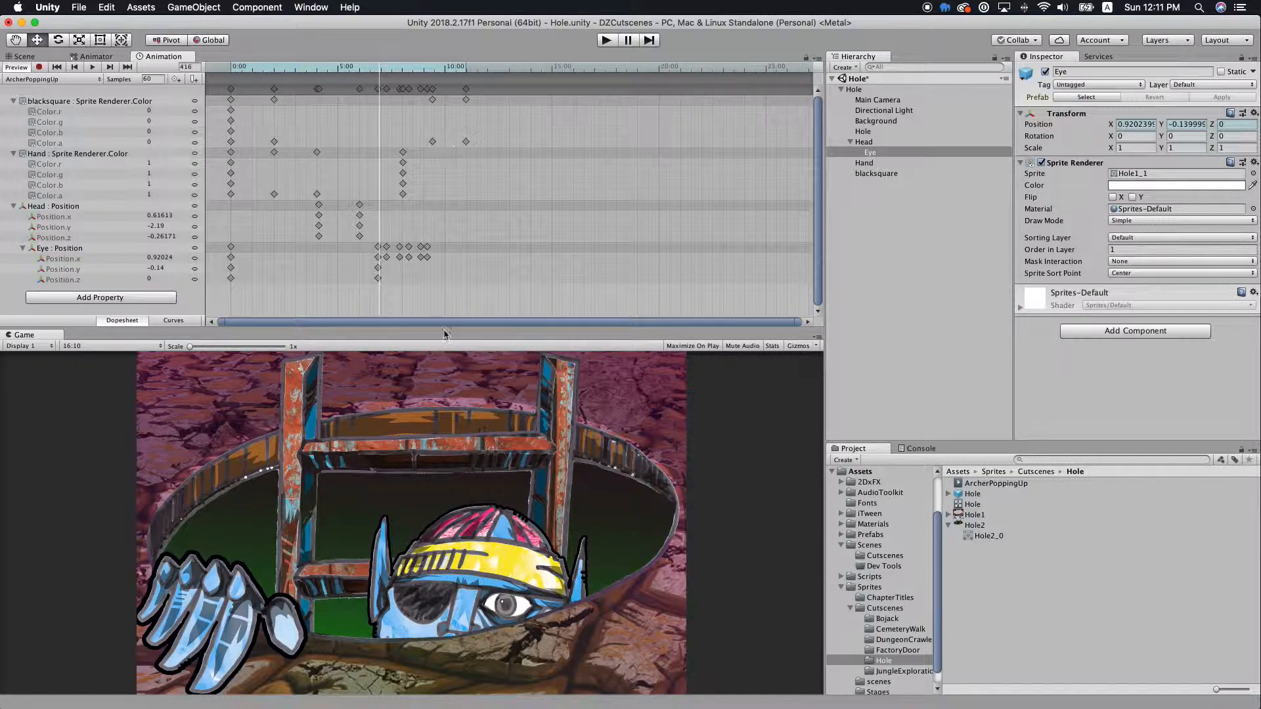
{"action": "left_click", "coordinate": [220, 69]}
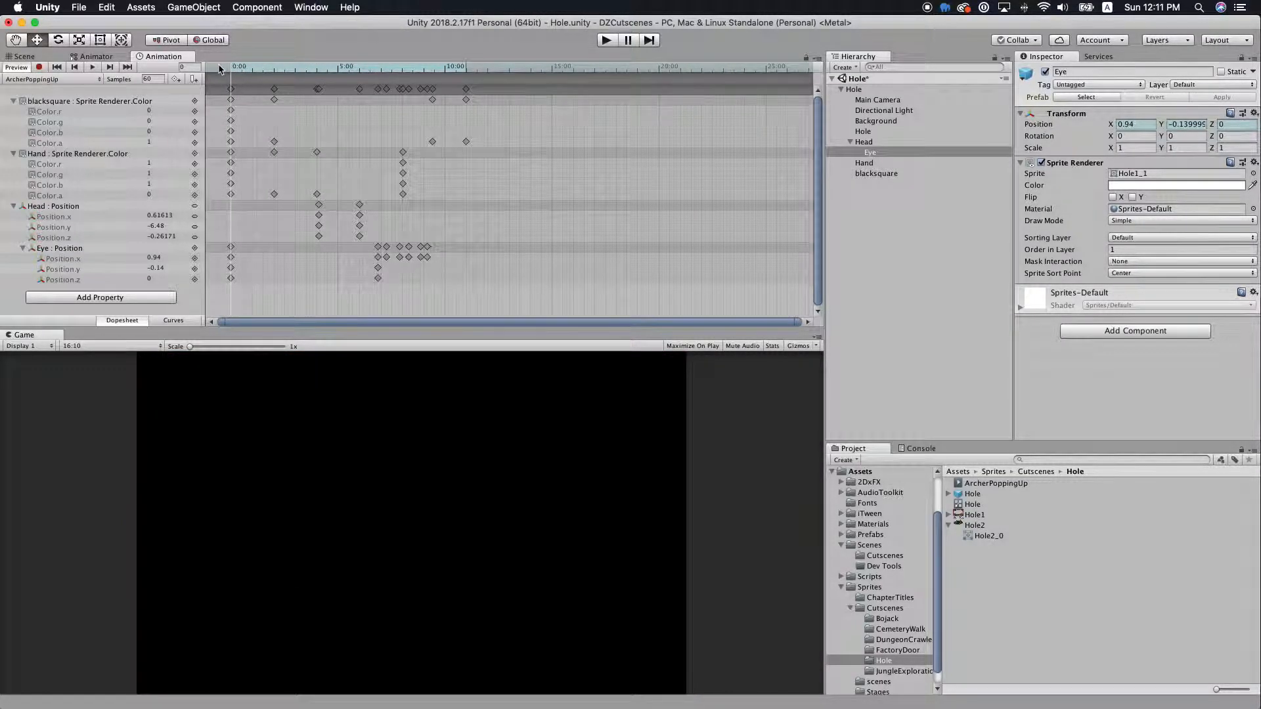
{"action": "scroll", "coordinate": [293, 89], "scroll_direction": "up", "scroll_amount": 3}
{"action": "left_click_drag", "start_coordinate": [314, 322], "coordinate": [263, 321]}
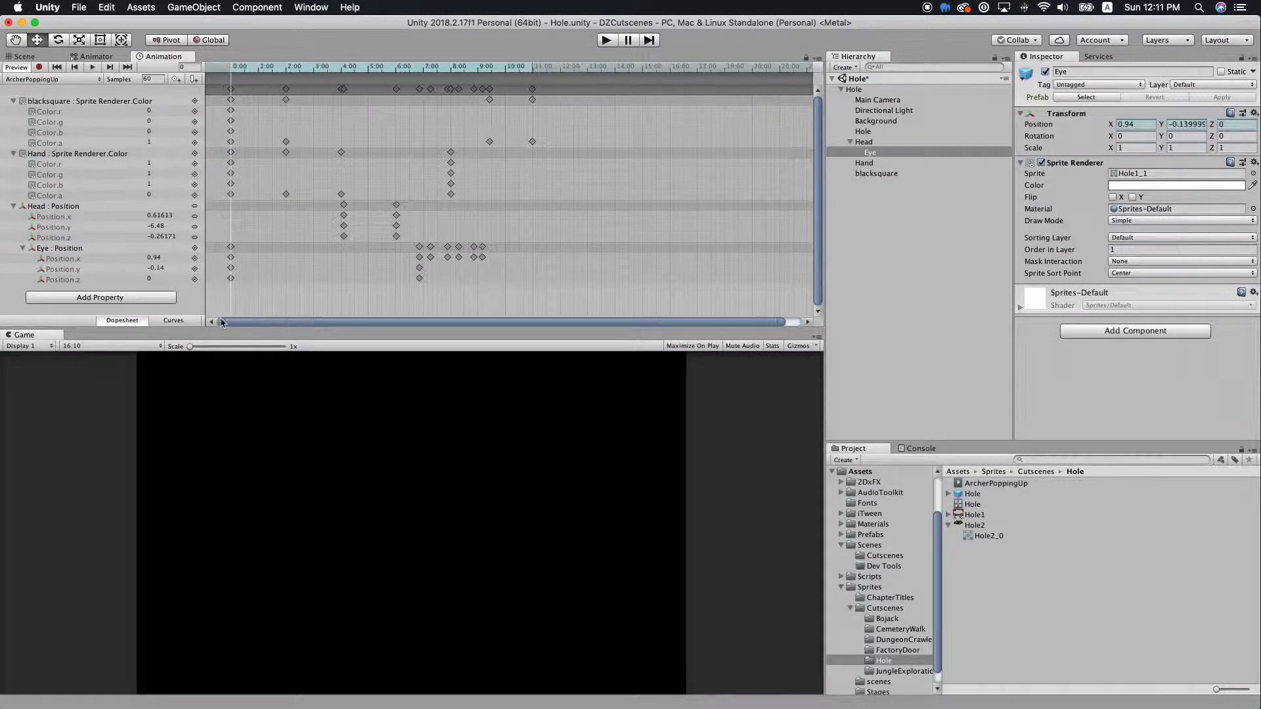
{"action": "left_click", "coordinate": [93, 67]}
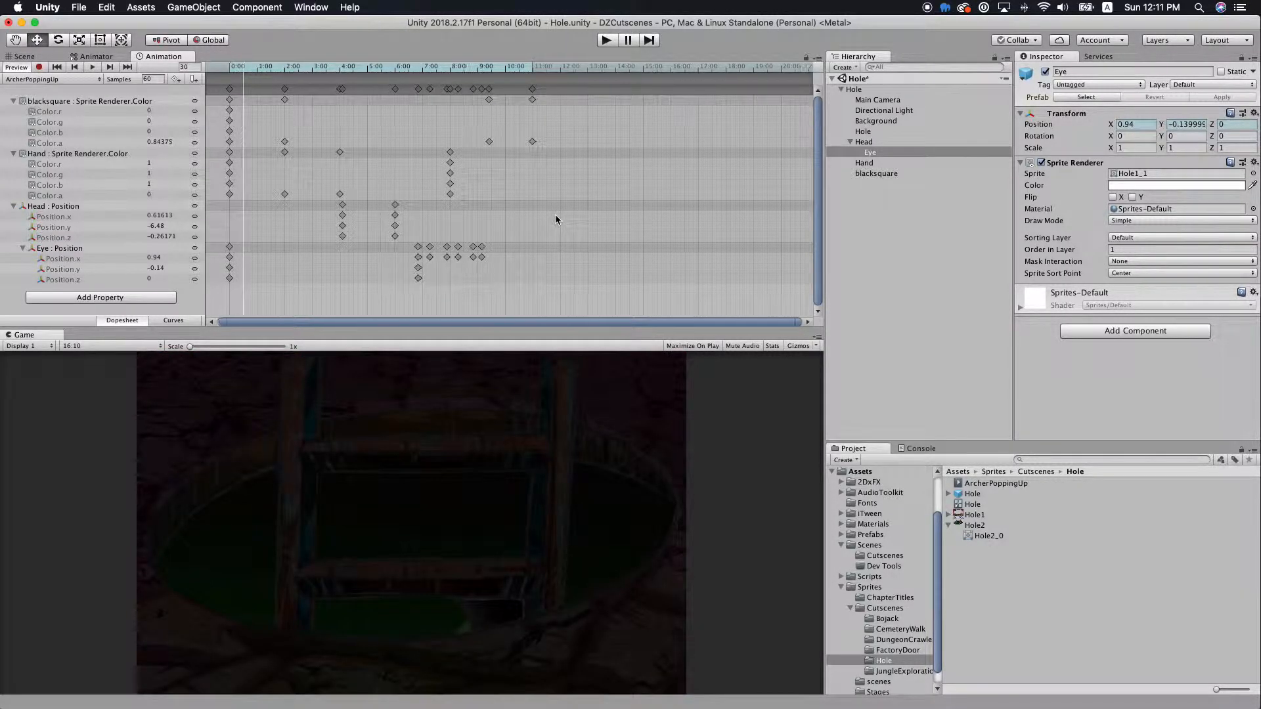
Delete all of the Hand's colour keyframes at 8:00.
{"action": "scroll", "coordinate": [554, 214], "scroll_direction": "up", "scroll_amount": 5}
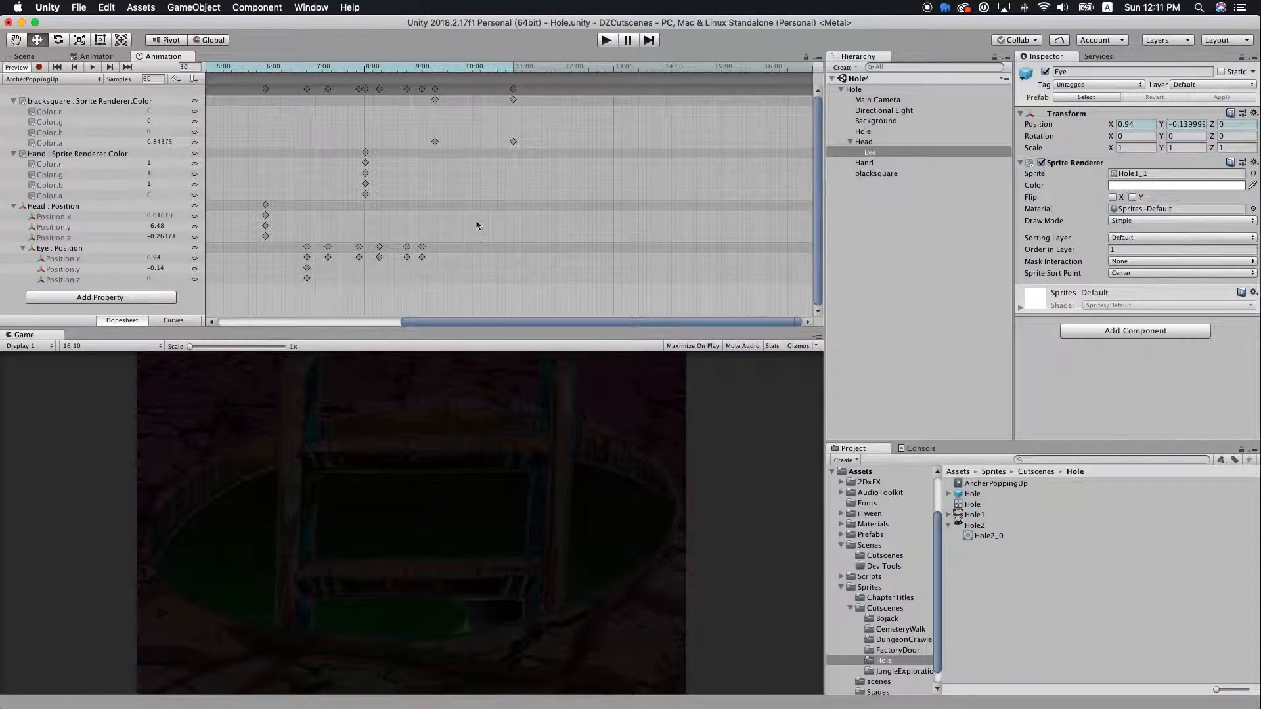
{"action": "mouse_move", "coordinate": [342, 68]}
{"action": "left_mouse_down"}
{"action": "mouse_move", "coordinate": [328, 70]}
{"action": "mouse_move", "coordinate": [361, 74]}
{"action": "left_mouse_up"}
{"action": "scroll", "coordinate": [352, 127], "scroll_direction": "up", "scroll_amount": 3}
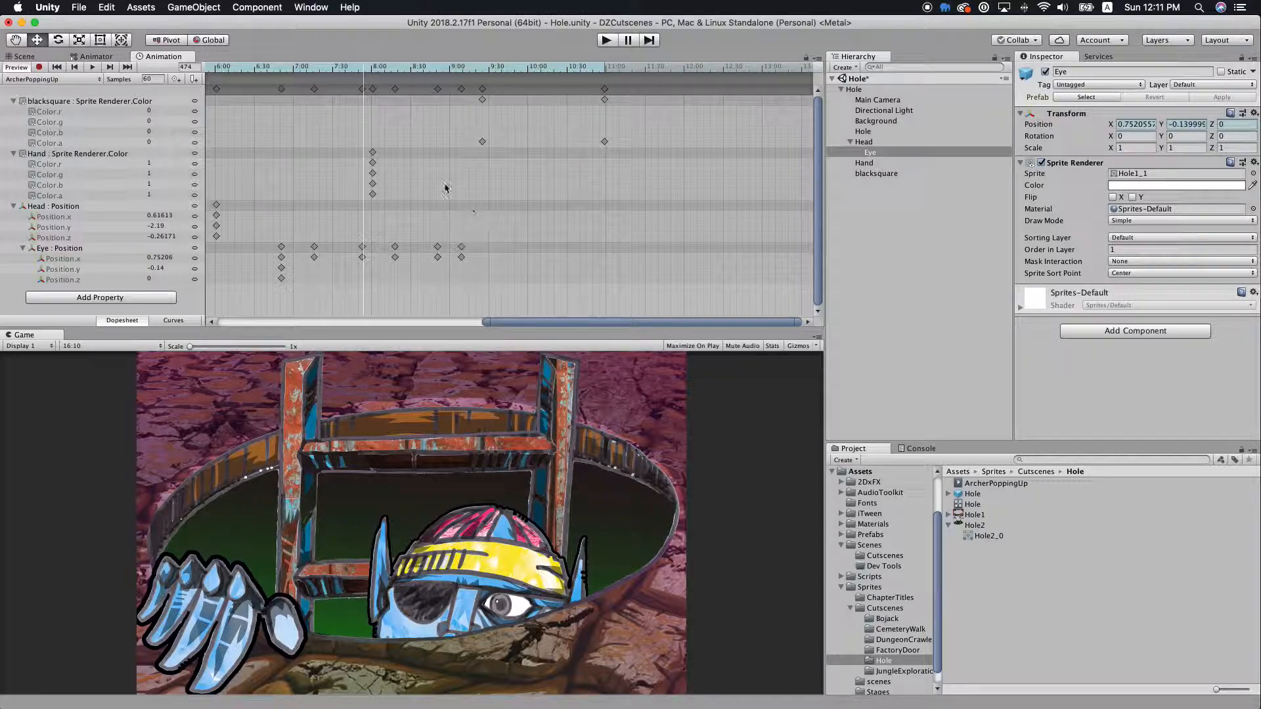
{"action": "left_click", "coordinate": [373, 155]}
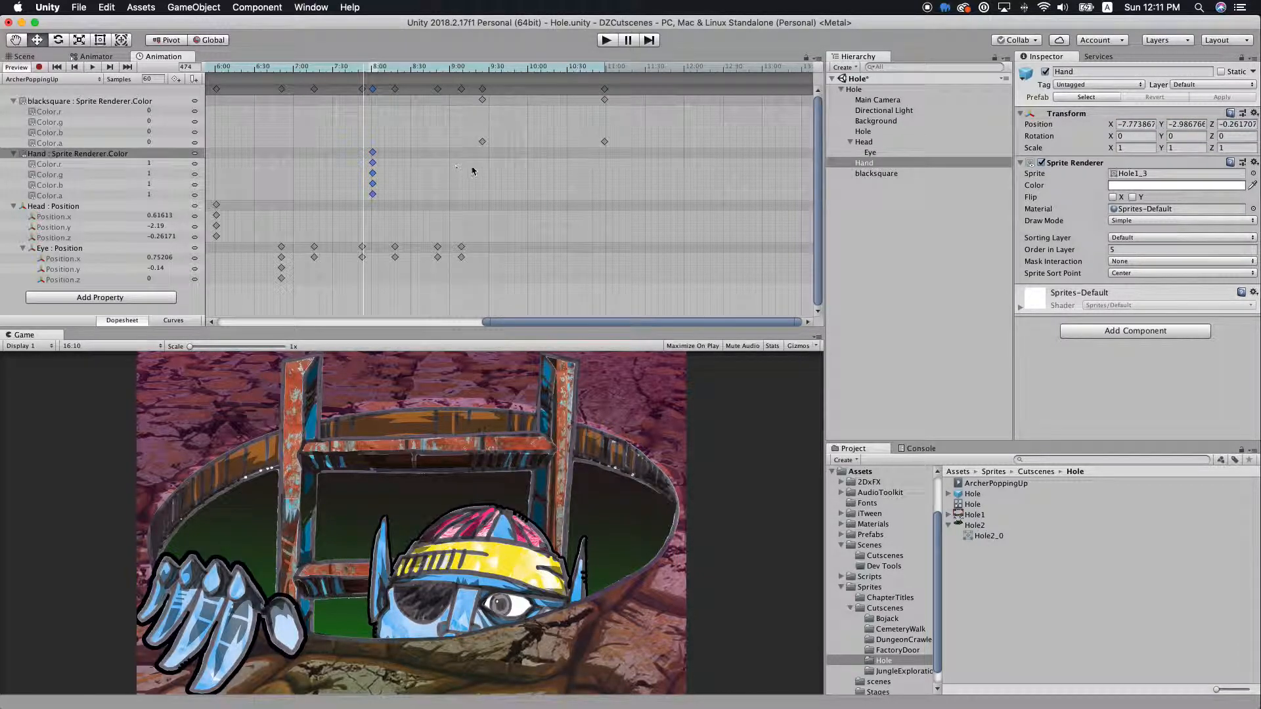
{"action": "key", "text": "Delete"}
Shift the Eye's keyframes from frame 498 onward and both blacksquare fade-out keyframes about 40 frames later.
{"action": "left_click_drag", "start_coordinate": [461, 68], "coordinate": [365, 86]}
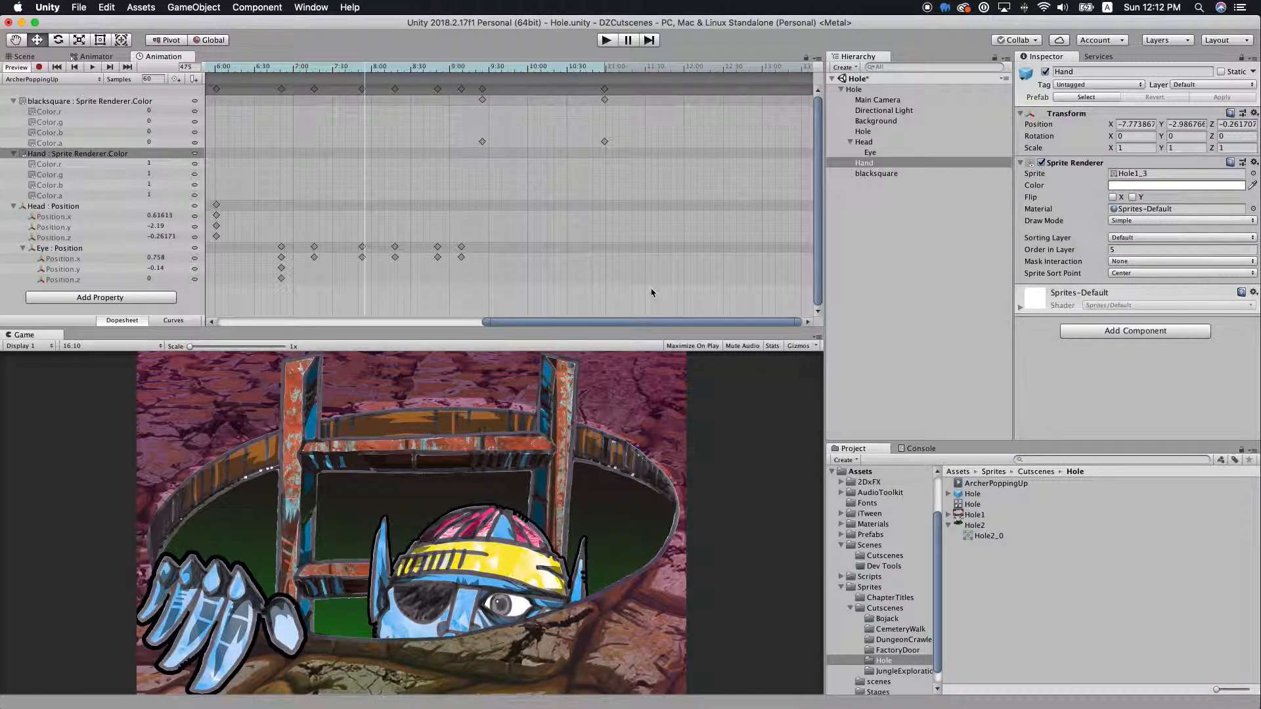
{"action": "left_click_drag", "start_coordinate": [615, 261], "coordinate": [383, 97]}
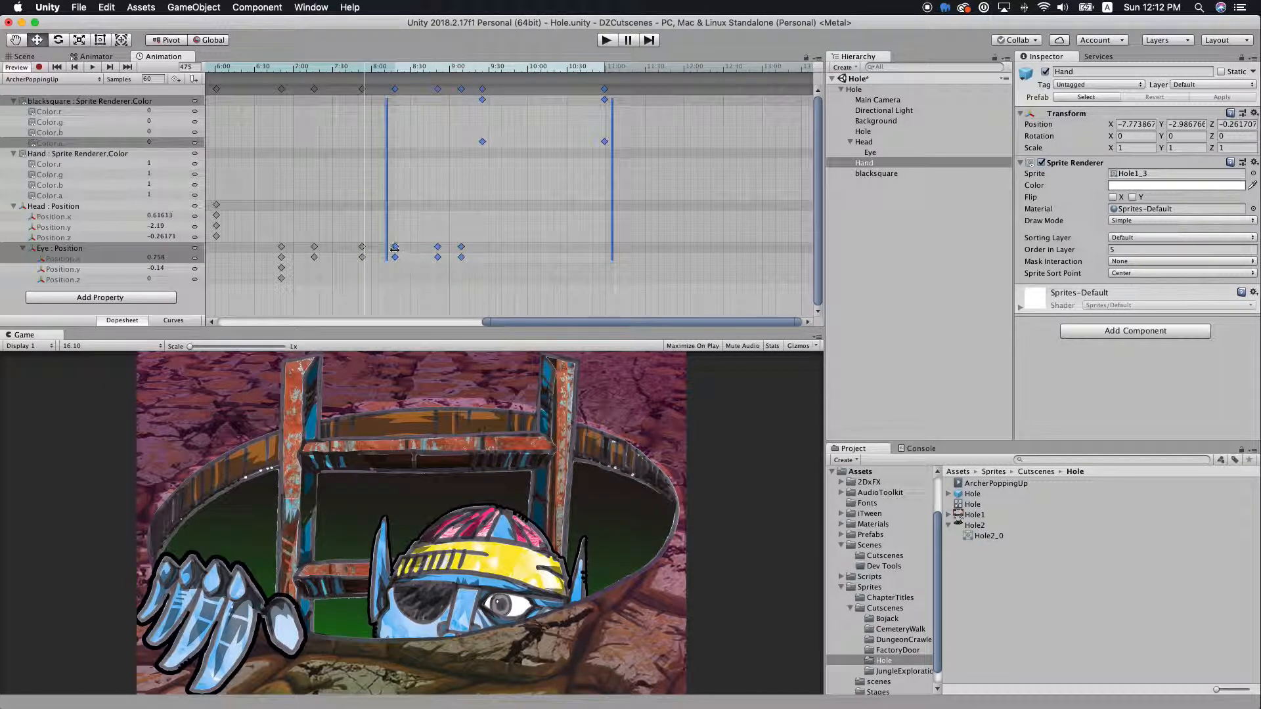
{"action": "left_click_drag", "start_coordinate": [397, 253], "coordinate": [452, 253]}
Move the Eye's second 0.75 Position.x keyframe to 8:18 to hold the first glance longer.
{"action": "left_click", "coordinate": [372, 71]}
{"action": "mouse_move", "coordinate": [372, 71]}
{"action": "left_mouse_down"}
{"action": "mouse_move", "coordinate": [281, 76]}
{"action": "mouse_move", "coordinate": [392, 80]}
{"action": "mouse_move", "coordinate": [359, 90]}
{"action": "left_mouse_up"}
{"action": "left_click_drag", "start_coordinate": [362, 248], "coordinate": [396, 249]}
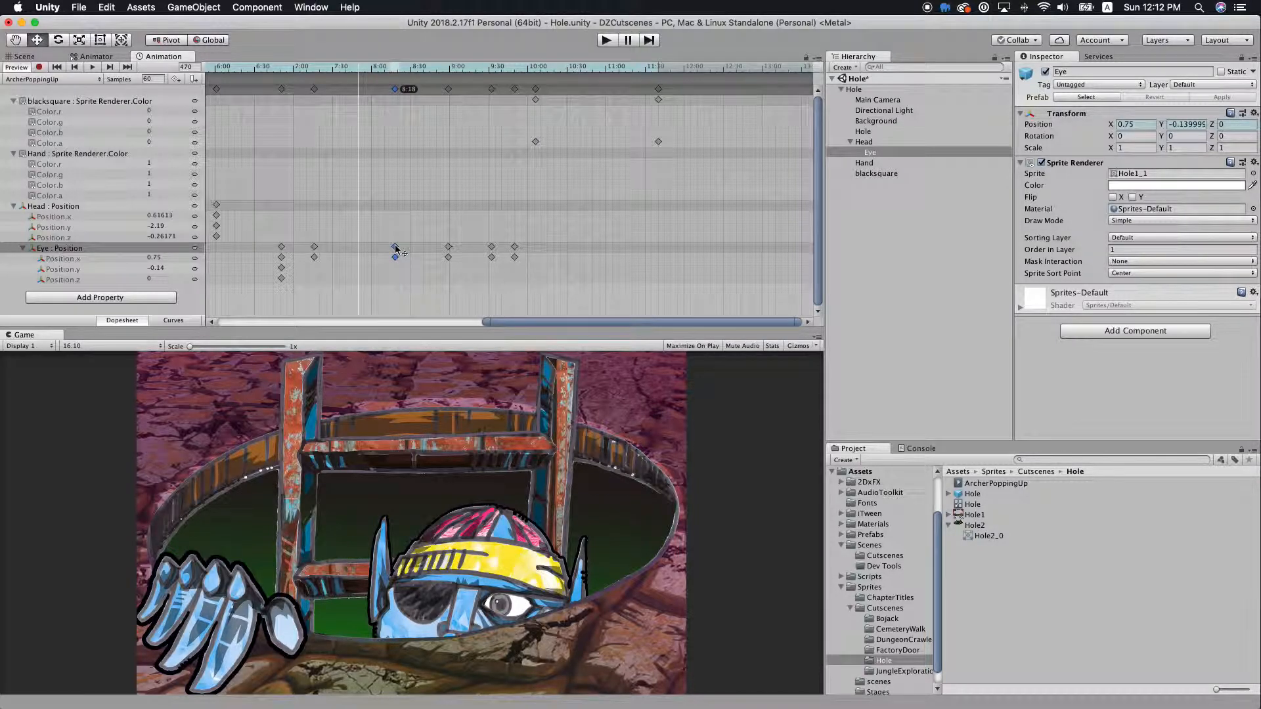
Move the Eye's last two Position.x keyframes and the blacksquare fade-out's start keyframe about 36 frames later.
{"action": "left_click_drag", "start_coordinate": [360, 64], "coordinate": [478, 74]}
{"action": "left_click", "coordinate": [550, 260]}
{"action": "left_click_drag", "start_coordinate": [657, 294], "coordinate": [497, 103]}
{"action": "left_click_drag", "start_coordinate": [496, 245], "coordinate": [542, 246]}
{"action": "left_click", "coordinate": [676, 156]}
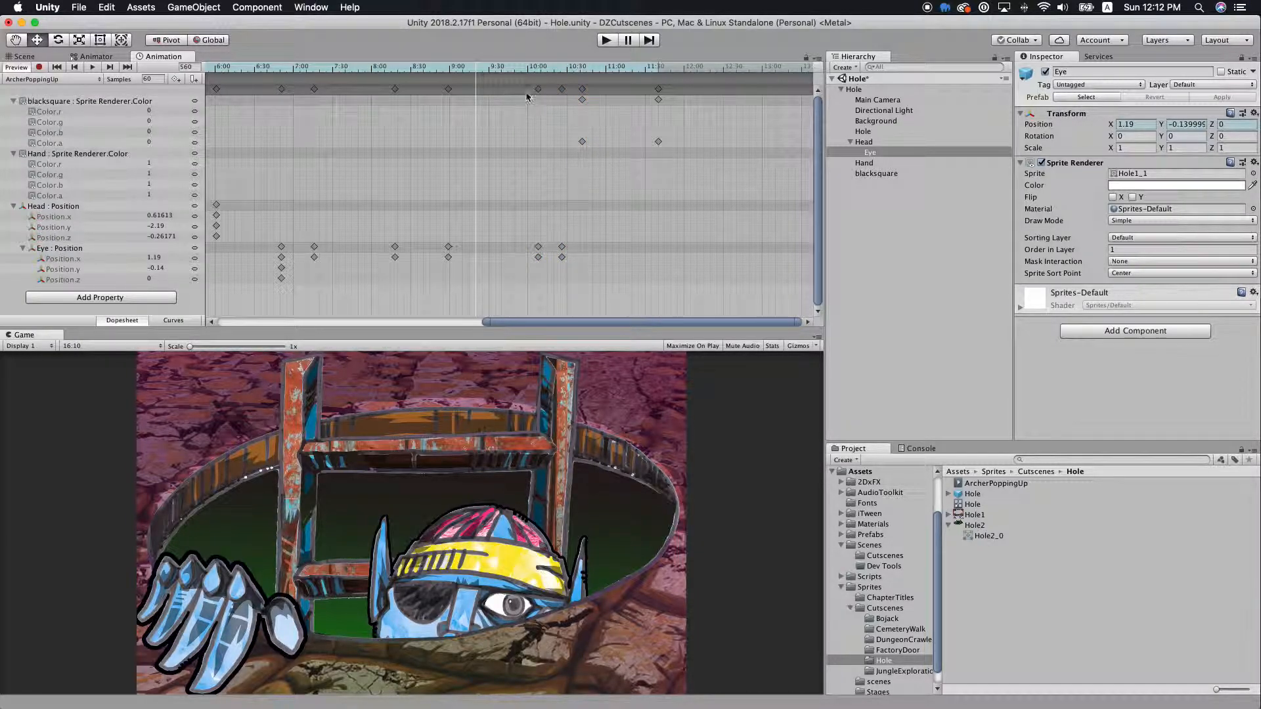
Scrub and play the retimed clip from the start to review the glances and the fade to black.
{"action": "left_click_drag", "start_coordinate": [536, 71], "coordinate": [664, 71]}
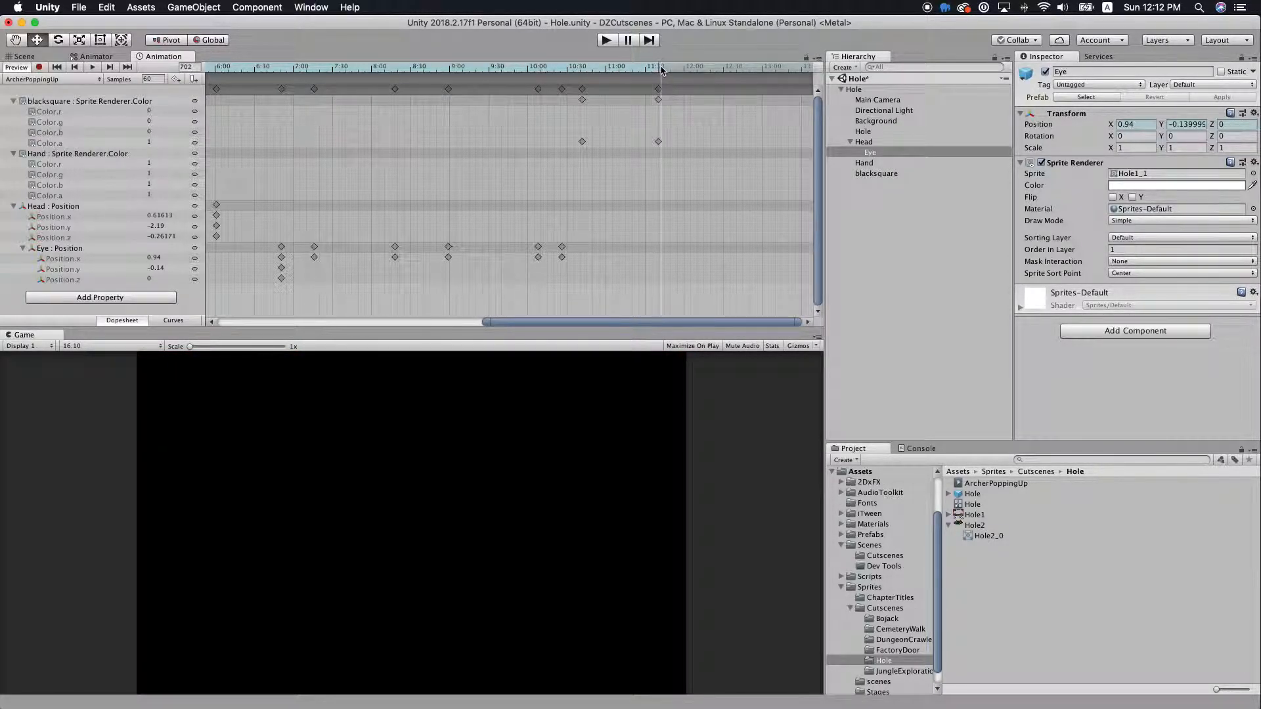
{"action": "left_click", "coordinate": [247, 69]}
{"action": "left_click_drag", "start_coordinate": [247, 69], "coordinate": [183, 86]}
{"action": "scroll", "coordinate": [267, 153], "scroll_direction": "down", "scroll_amount": 10}
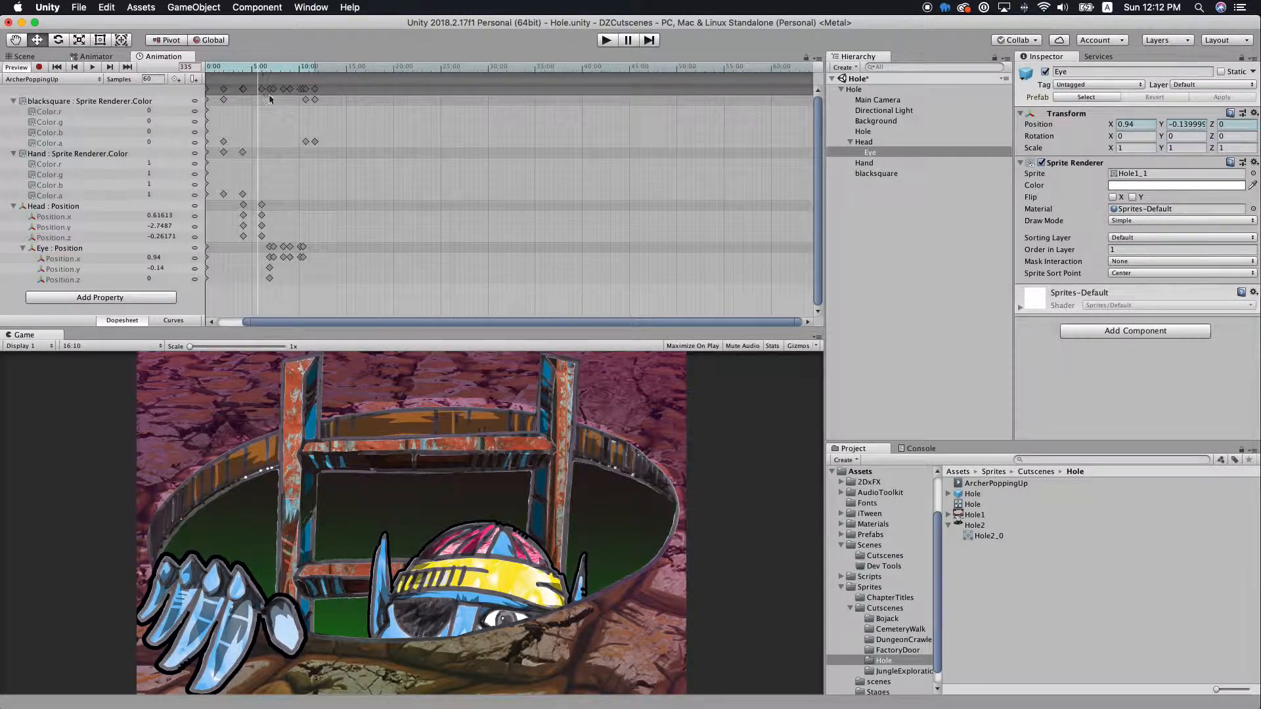
{"action": "left_click_drag", "start_coordinate": [258, 69], "coordinate": [205, 70]}
{"action": "left_click_drag", "start_coordinate": [315, 323], "coordinate": [240, 324]}
{"action": "scroll", "coordinate": [232, 224], "scroll_direction": "up", "scroll_amount": 3}
{"action": "scroll", "coordinate": [234, 224], "scroll_direction": "up", "scroll_amount": 3}
{"action": "left_click", "coordinate": [92, 67]}
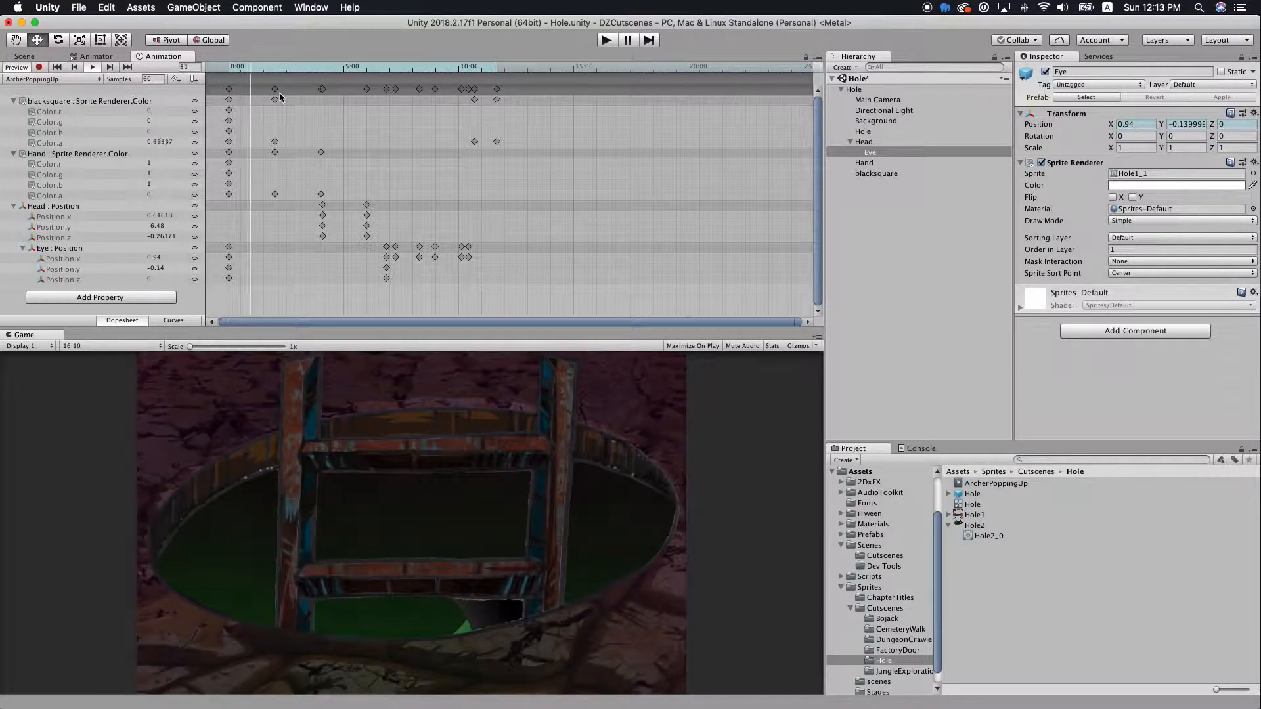
{"action": "left_click", "coordinate": [93, 67]}
Scrub the clip's opening to frame 227, save the scene and select the root Hole object.
{"action": "left_click", "coordinate": [222, 70]}
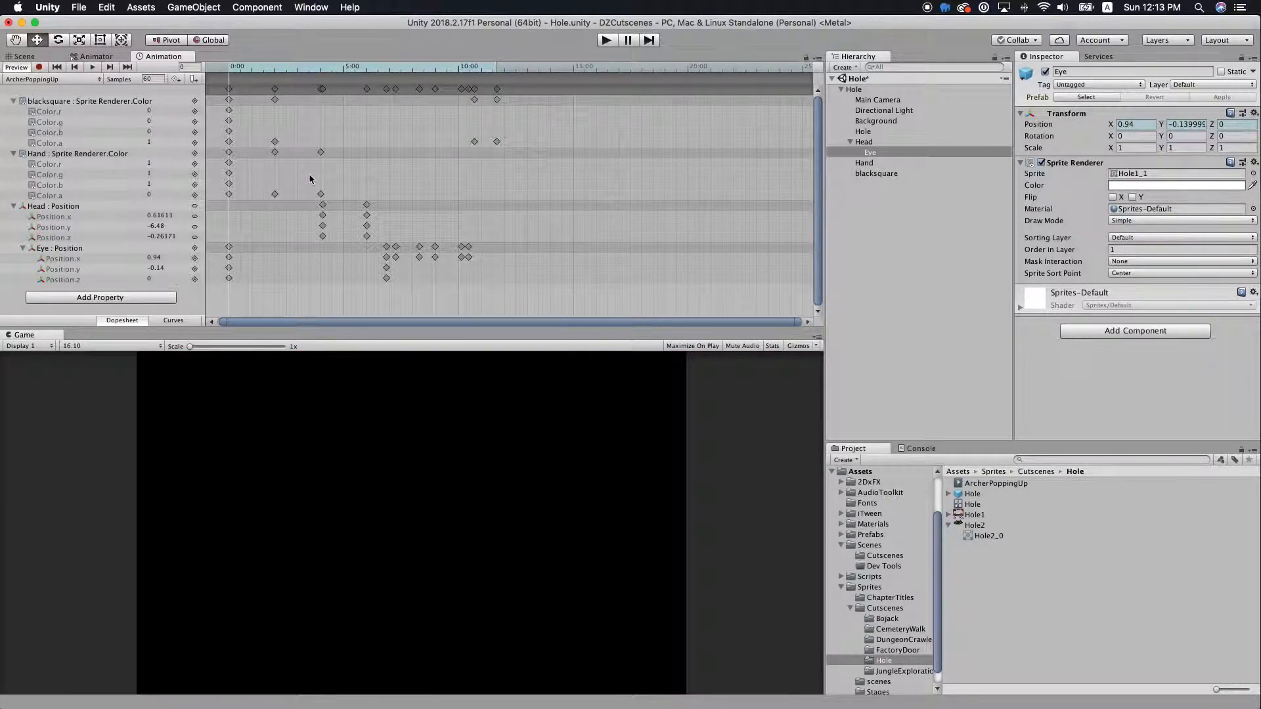
{"action": "scroll", "coordinate": [287, 247], "scroll_direction": "up", "scroll_amount": 4}
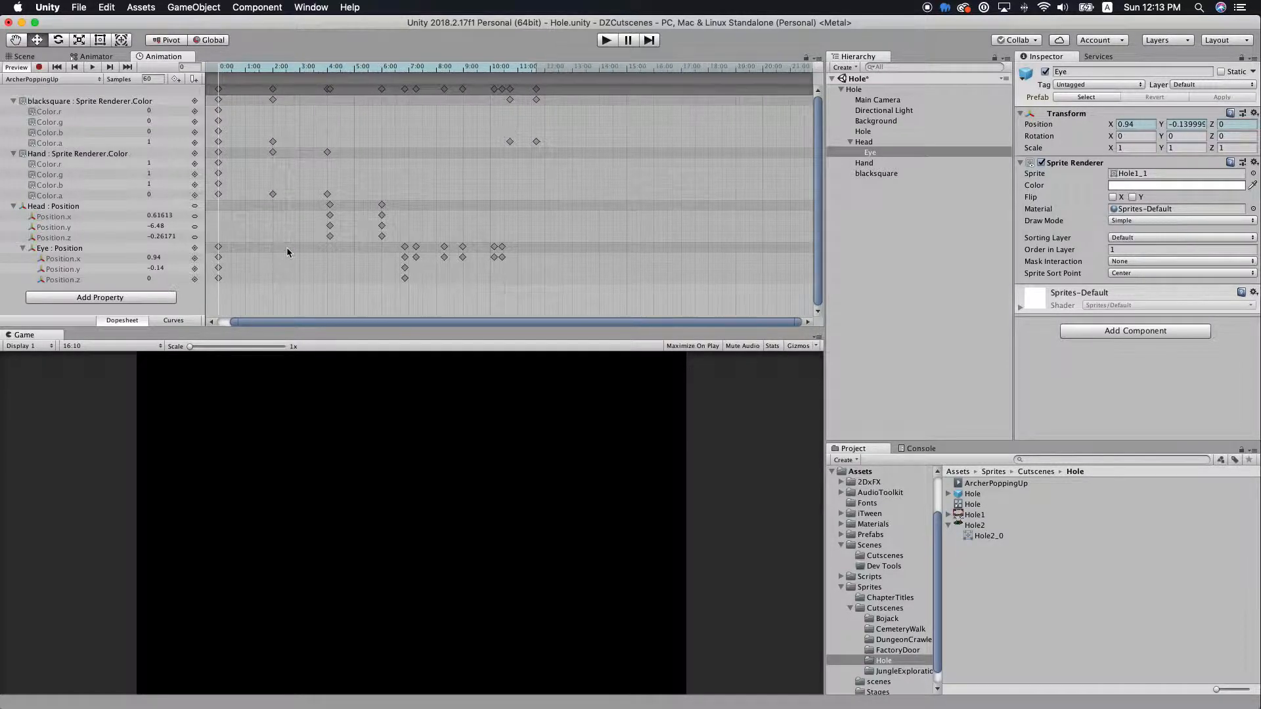
{"action": "left_click_drag", "start_coordinate": [295, 321], "coordinate": [234, 321]}
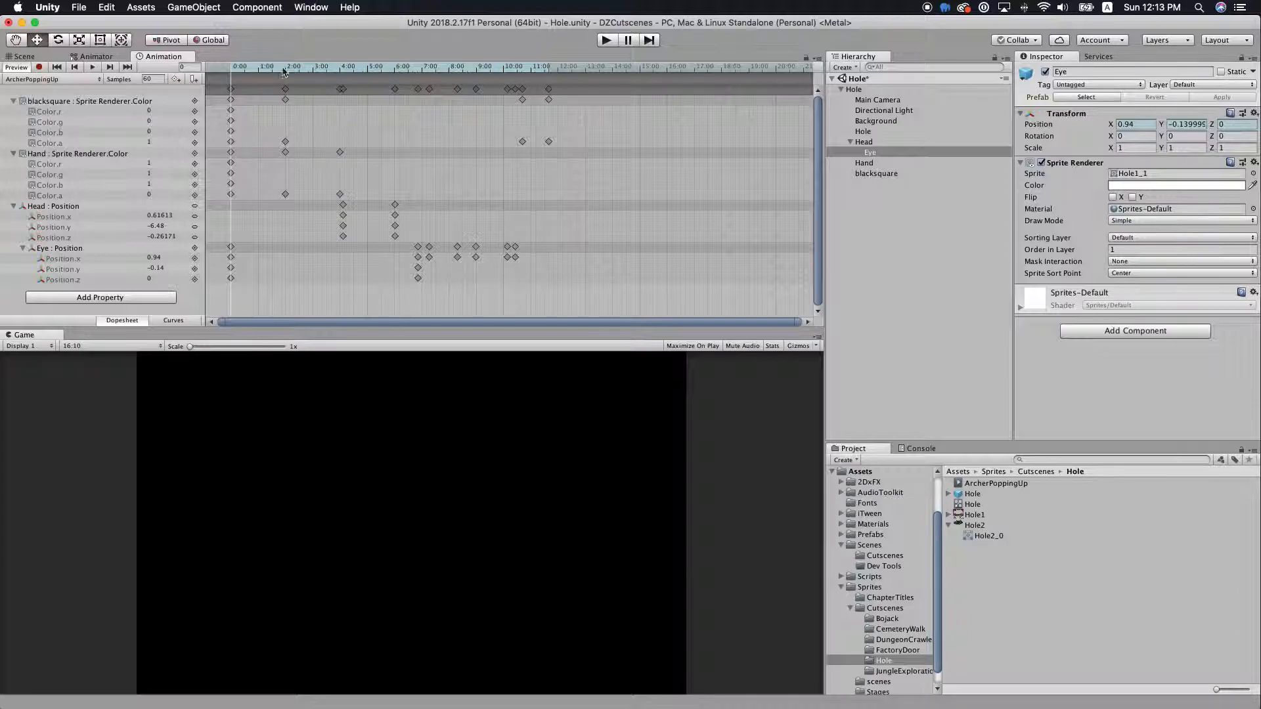
{"action": "left_click_drag", "start_coordinate": [235, 71], "coordinate": [336, 71]}
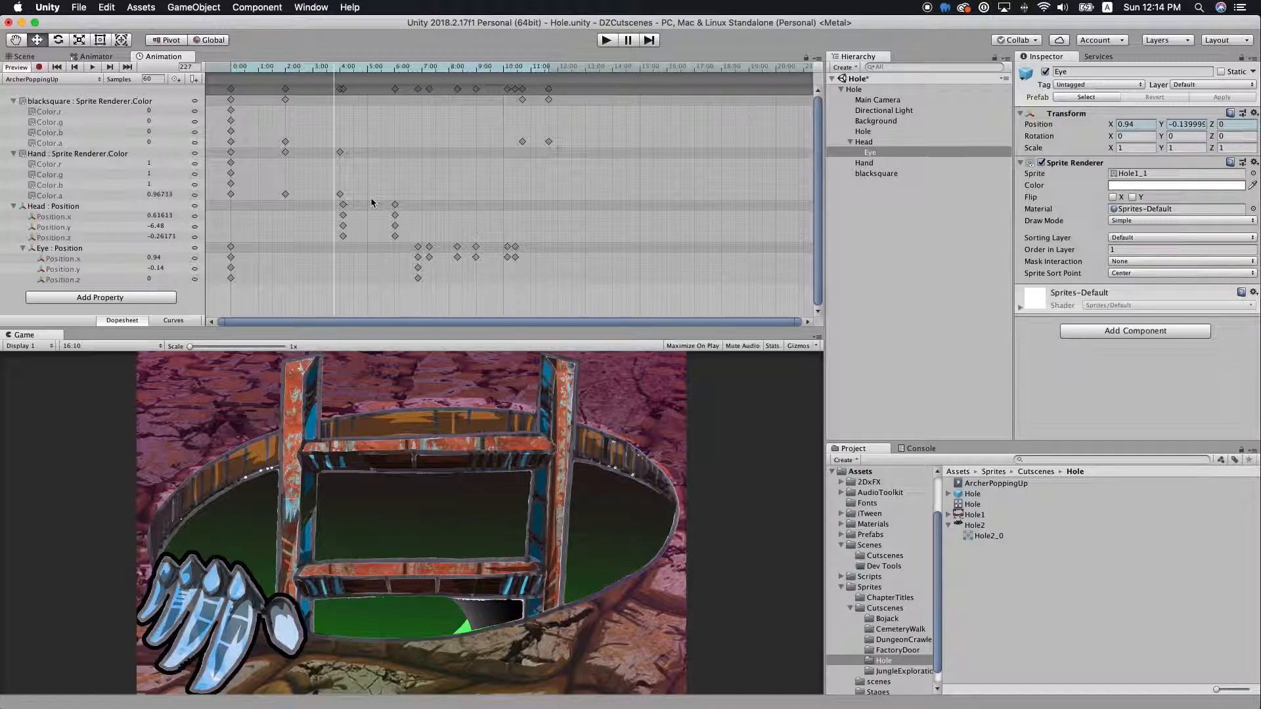
{"action": "left_click", "coordinate": [856, 88]}
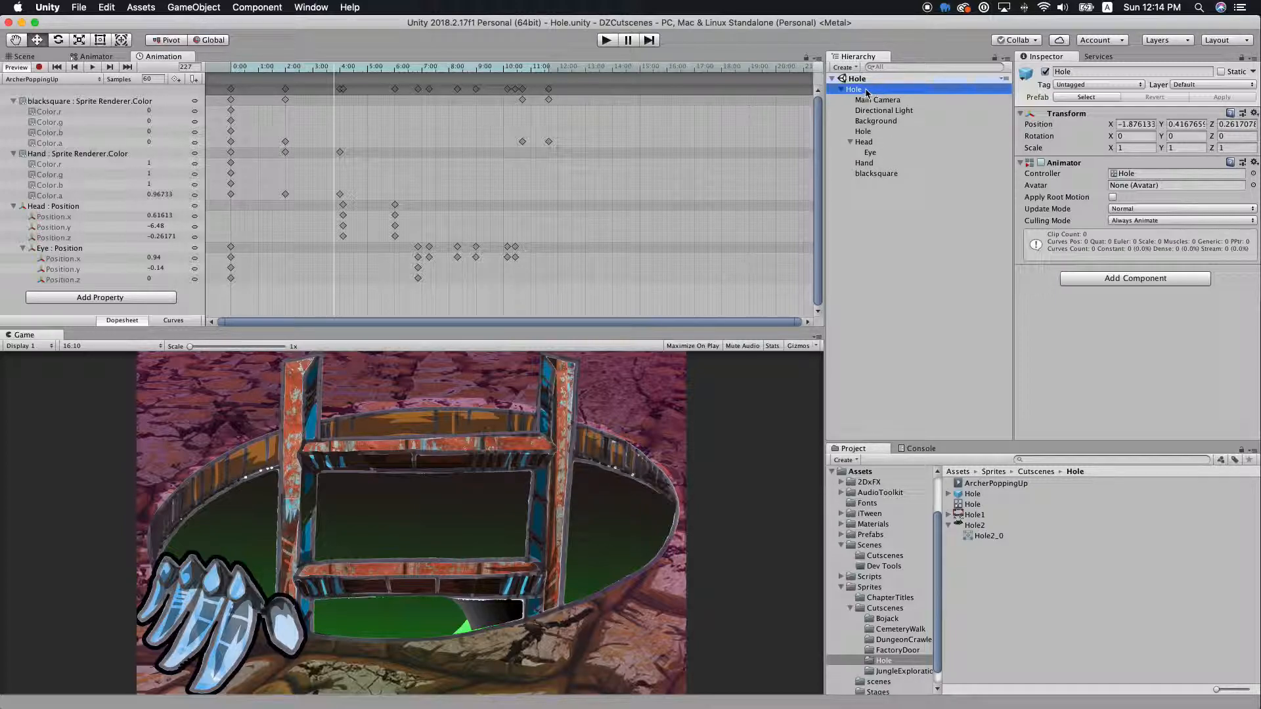
Update the Hole prefab in Sprites/Cutscenes/Hole from the root Hole object, save the scene and select the prefab.
{"action": "left_click_drag", "start_coordinate": [856, 94], "coordinate": [972, 499]}
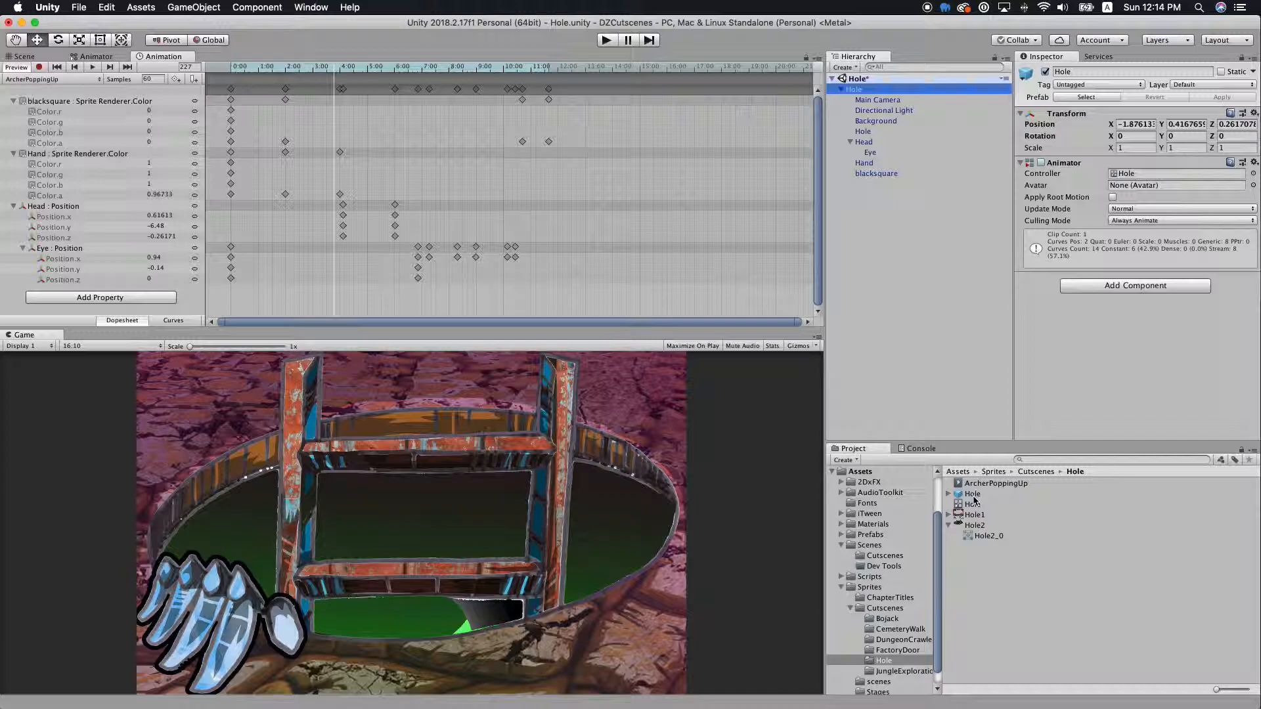
{"action": "key", "text": "super+s"}
{"action": "left_click", "coordinate": [972, 494]}
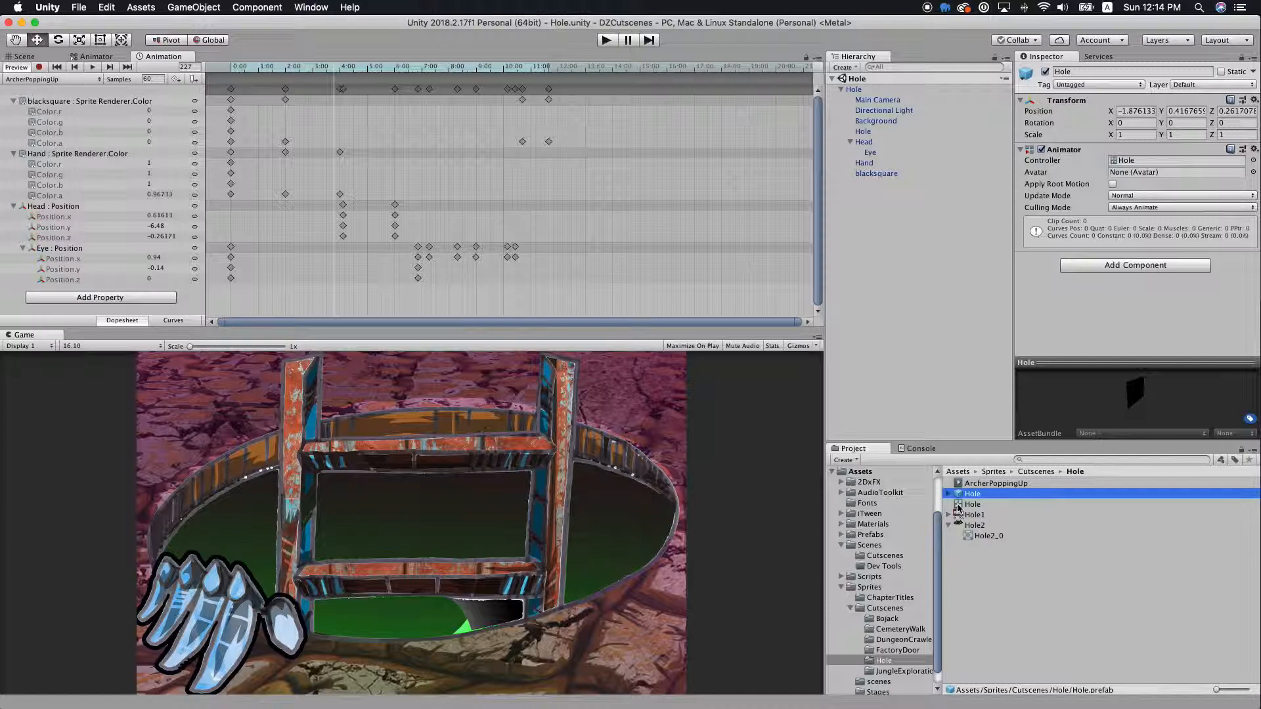
Start a package export of the Hole scene from Scenes/Cutscenes with its dependencies included.
{"action": "left_click", "coordinate": [869, 546]}
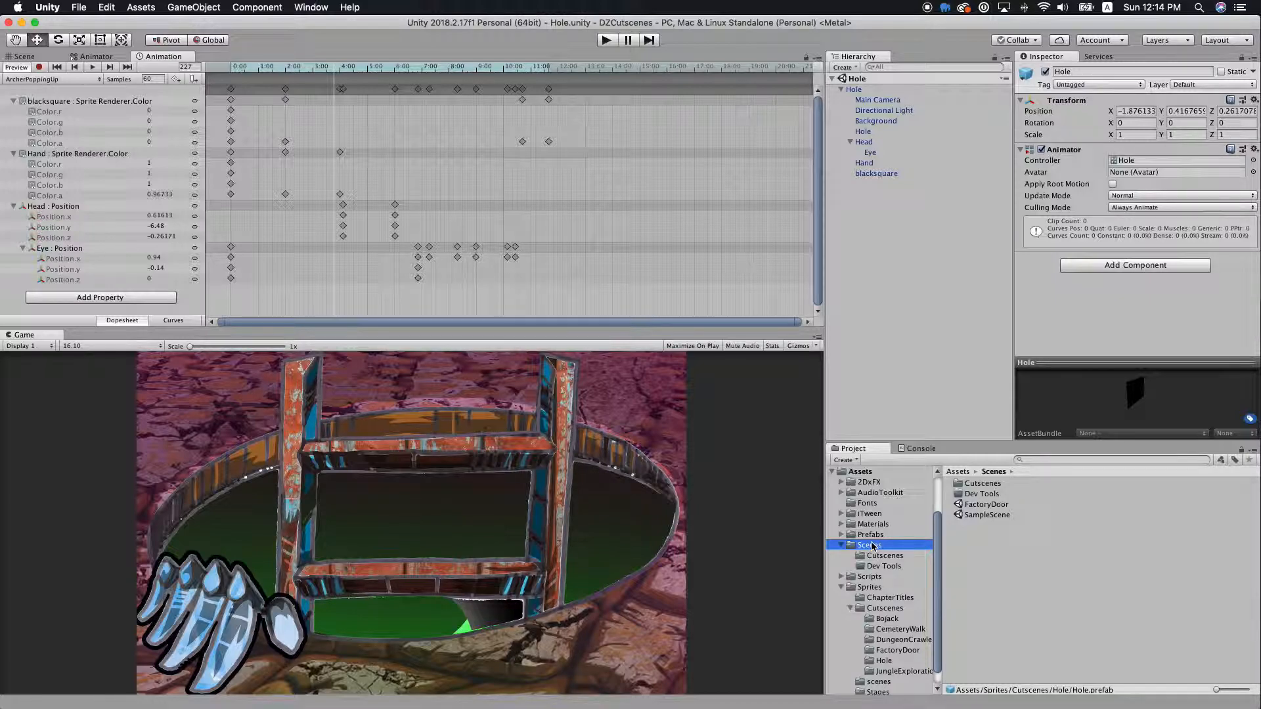
{"action": "double_click", "coordinate": [975, 483]}
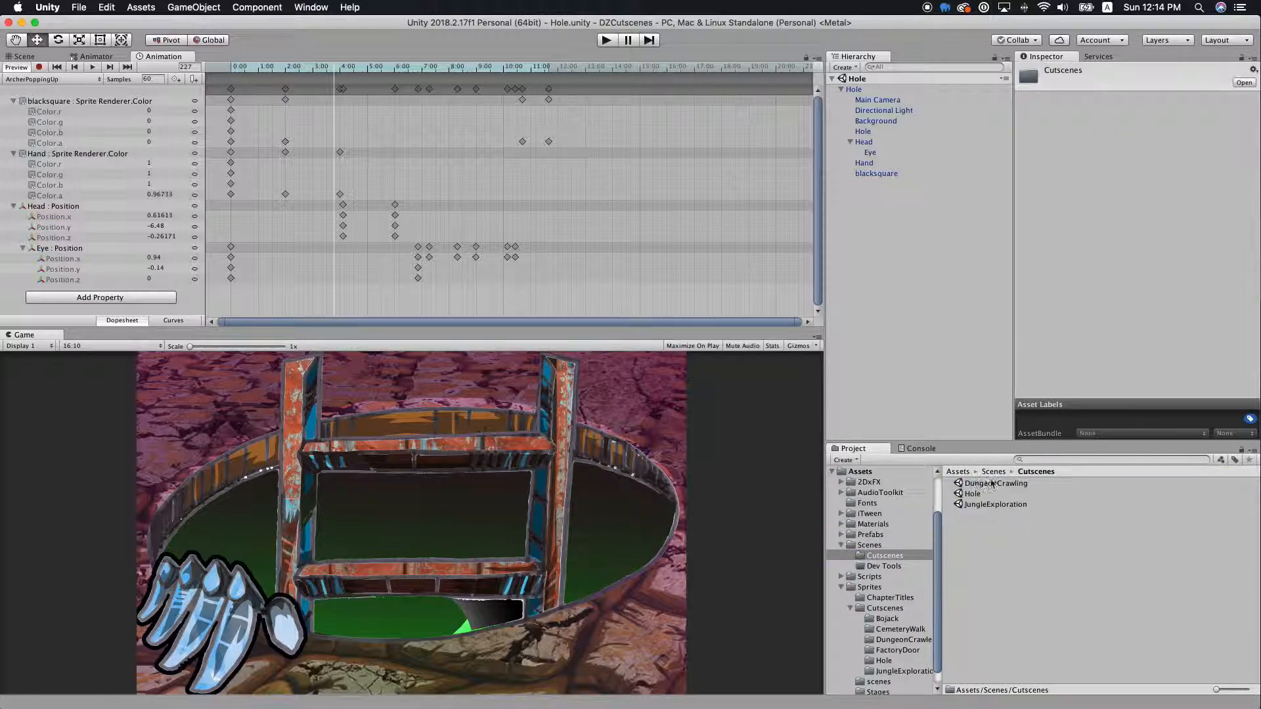
{"action": "left_click", "coordinate": [972, 495]}
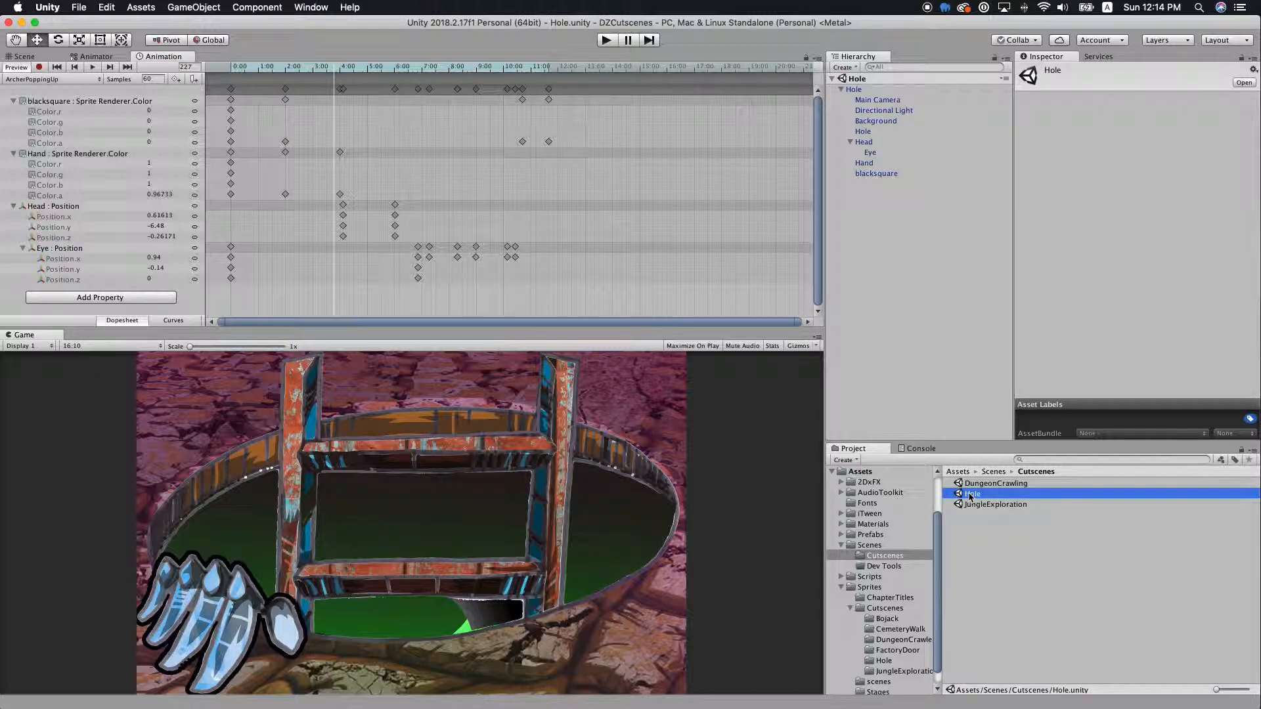
{"action": "right_click", "coordinate": [971, 495]}
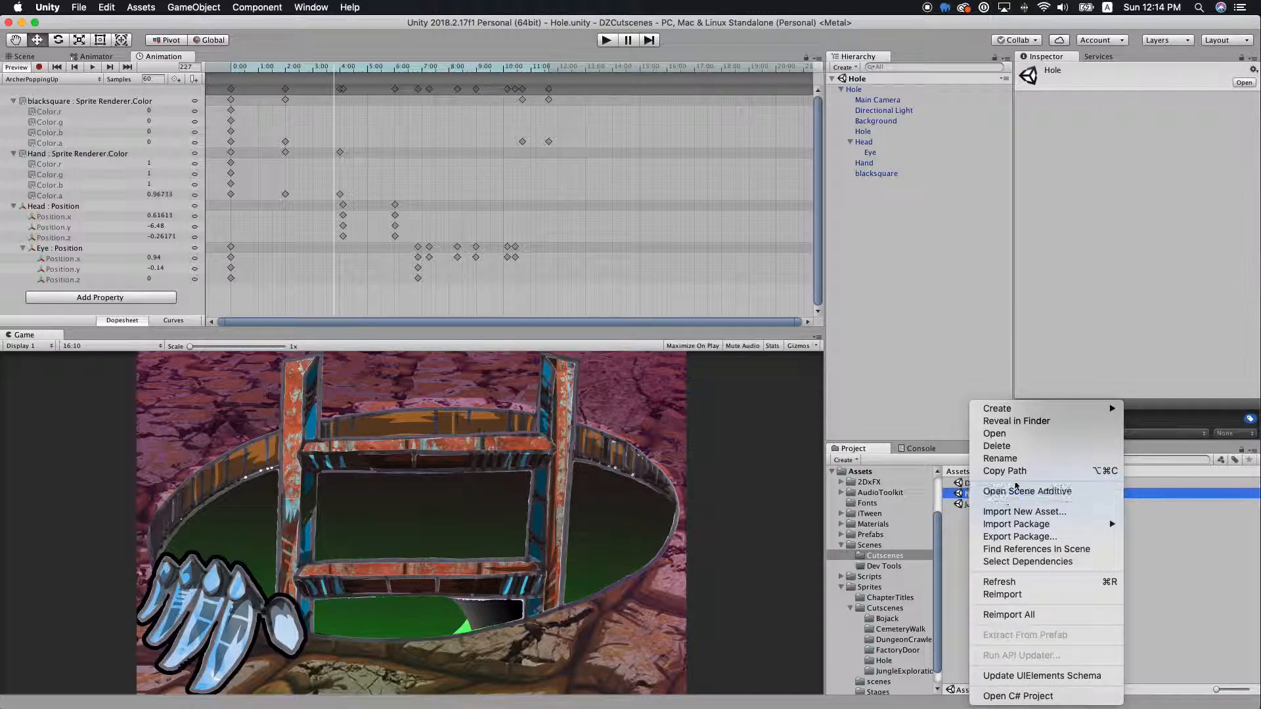
{"action": "left_click", "coordinate": [1018, 537]}
{"action": "left_click_drag", "start_coordinate": [396, 120], "coordinate": [485, 197]}
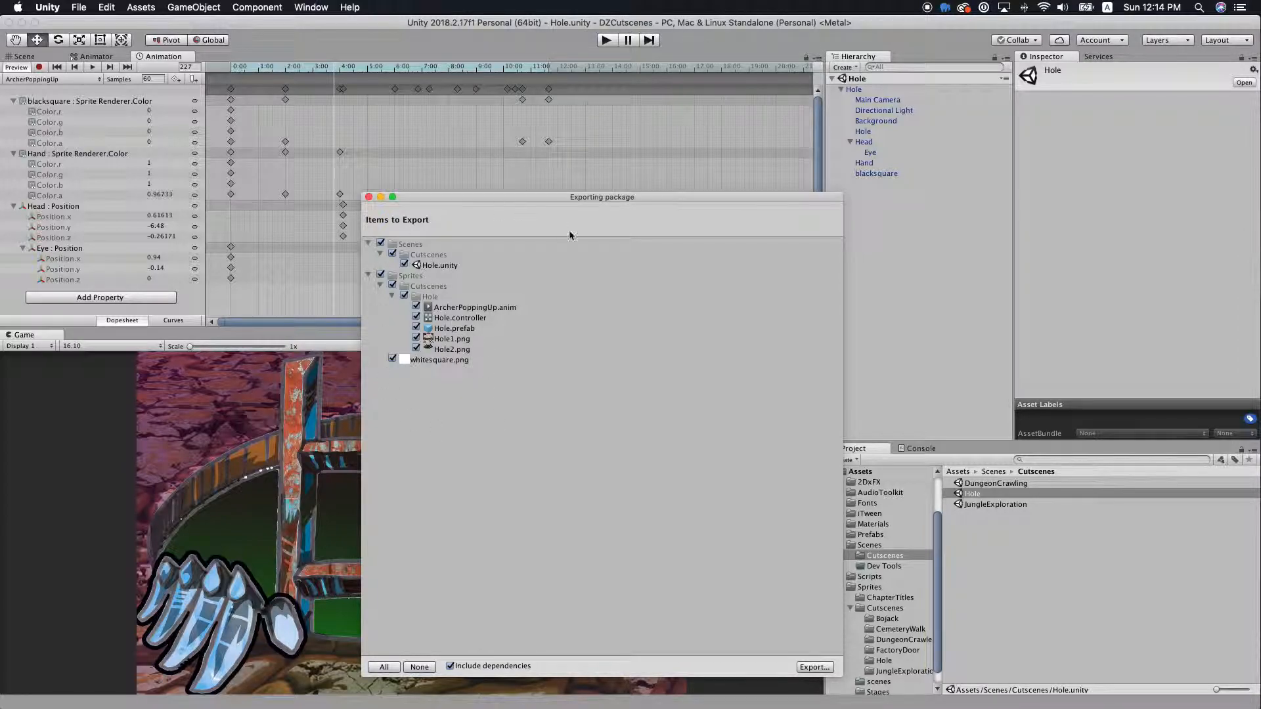
Export the package as Hole_animation into the UnityPackages folder under Unity Projects.
{"action": "left_click", "coordinate": [814, 667]}
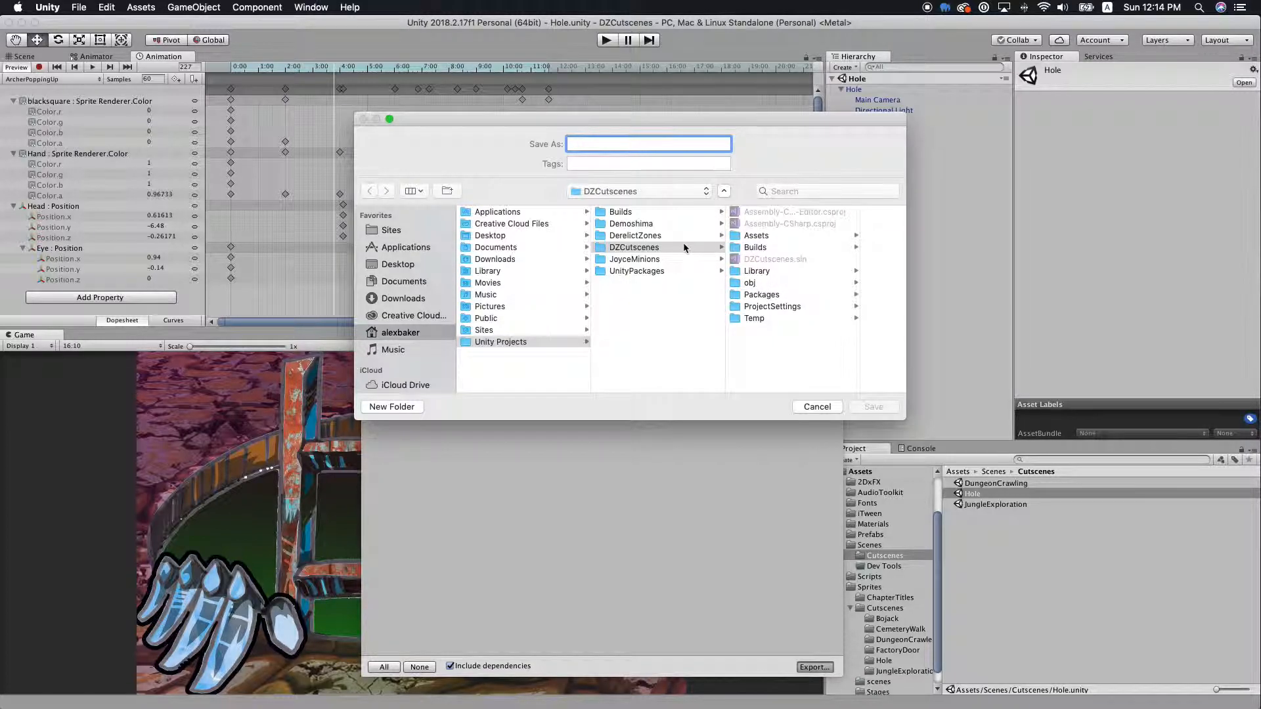
{"action": "left_click", "coordinate": [650, 271]}
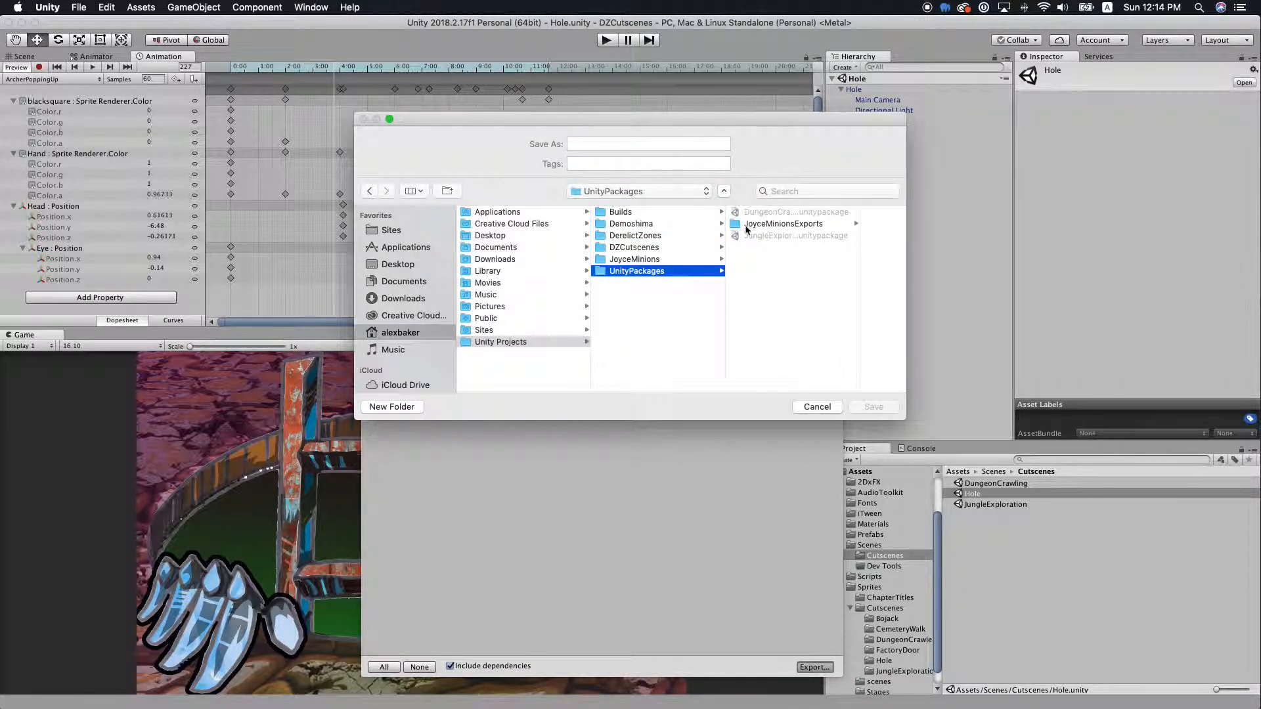
{"action": "left_click", "coordinate": [641, 144]}
{"action": "type", "text": "H"}
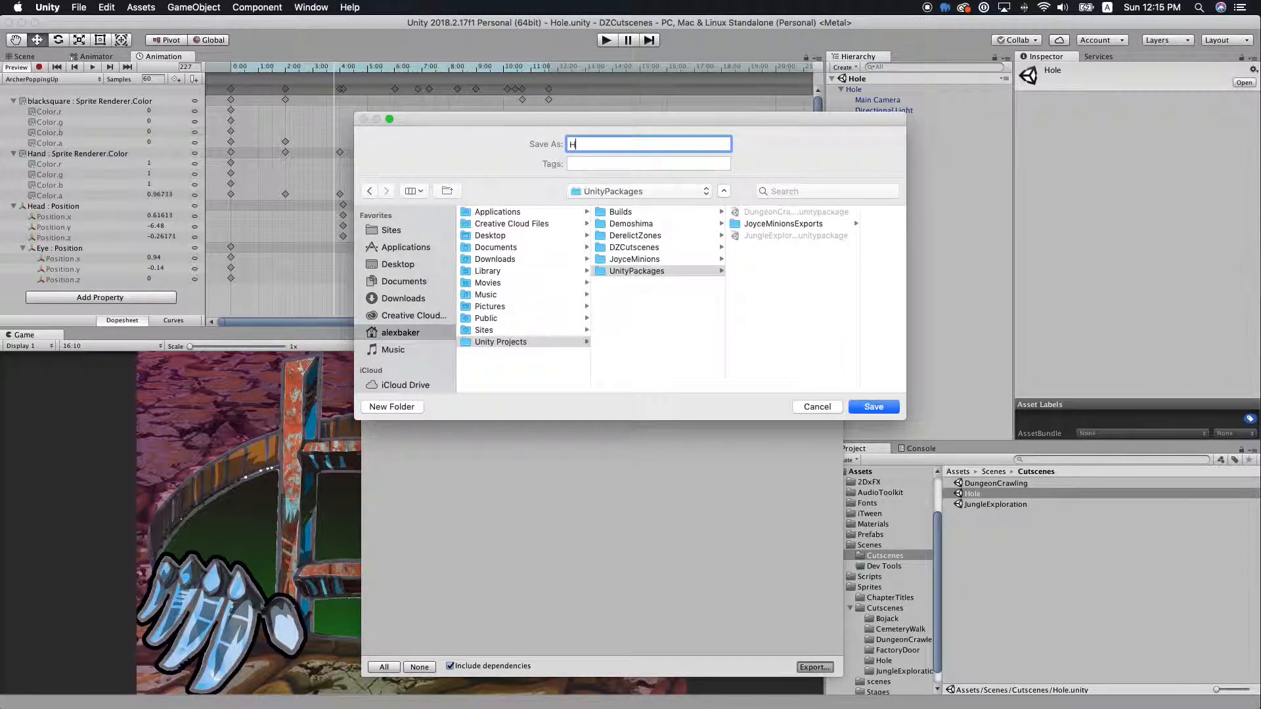
{"action": "type", "text": "ole_animation.u"}
{"action": "key", "text": "BackSpace"}
{"action": "key", "text": "BackSpace"}
{"action": "left_click", "coordinate": [883, 410]}
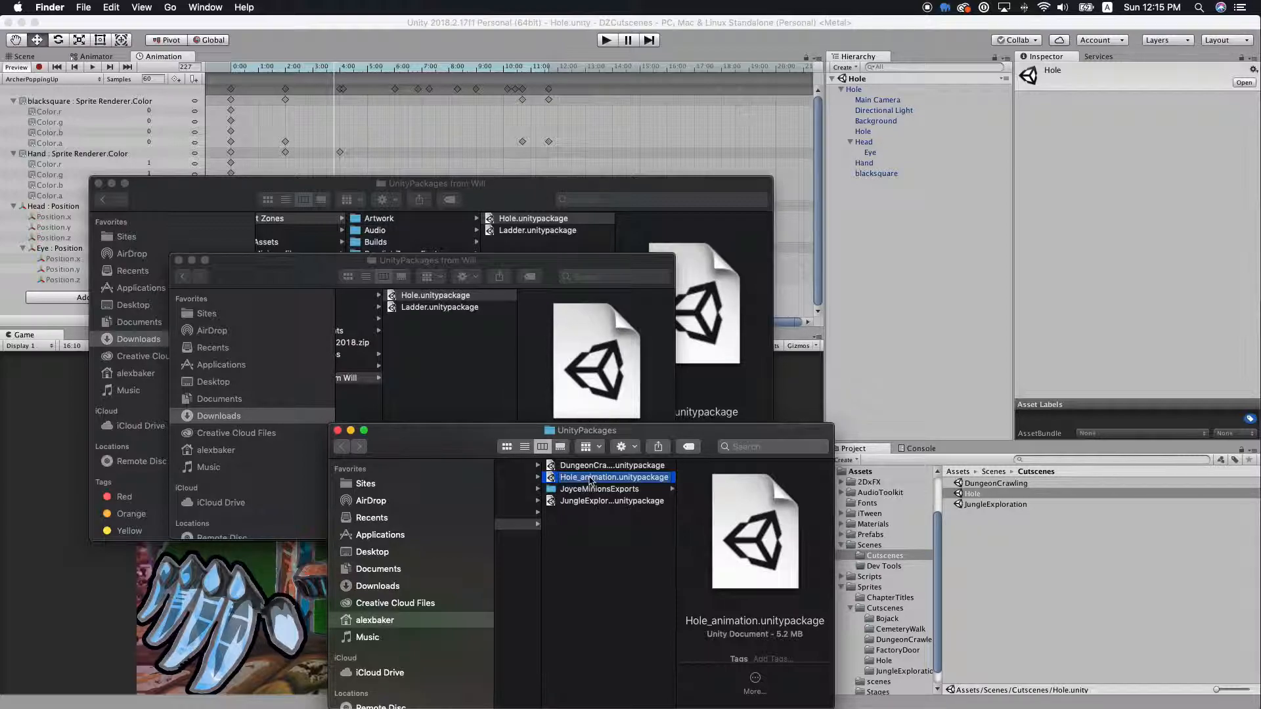
Return to Unity, turn on Maximize On Play for the Game view and play the Hole scene.
{"action": "left_click", "coordinate": [914, 296]}
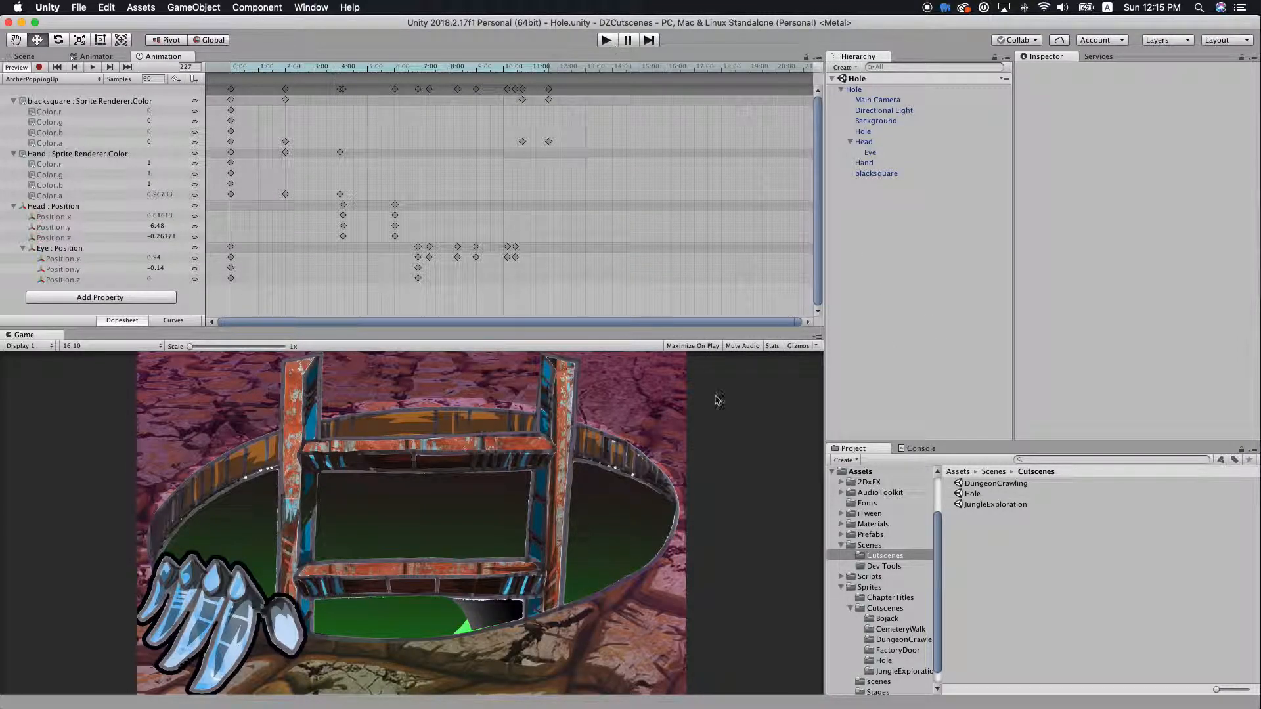
{"action": "left_click", "coordinate": [693, 346]}
{"action": "left_click", "coordinate": [608, 40]}
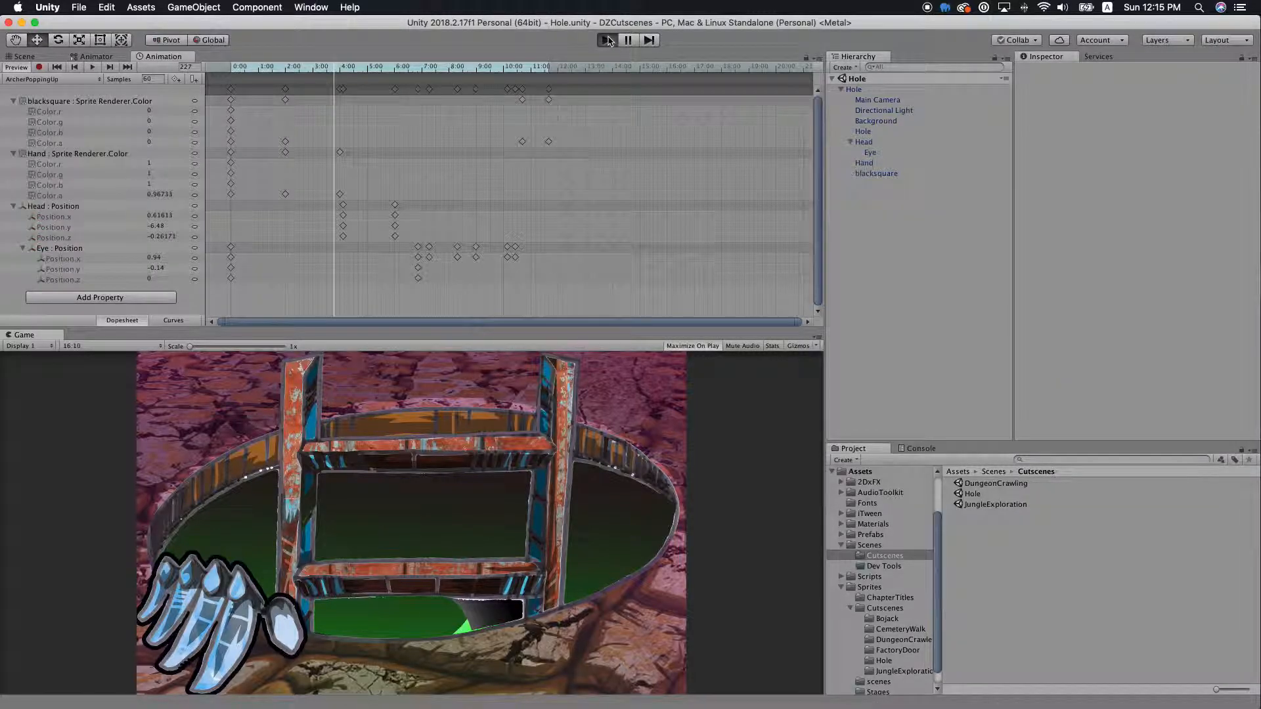